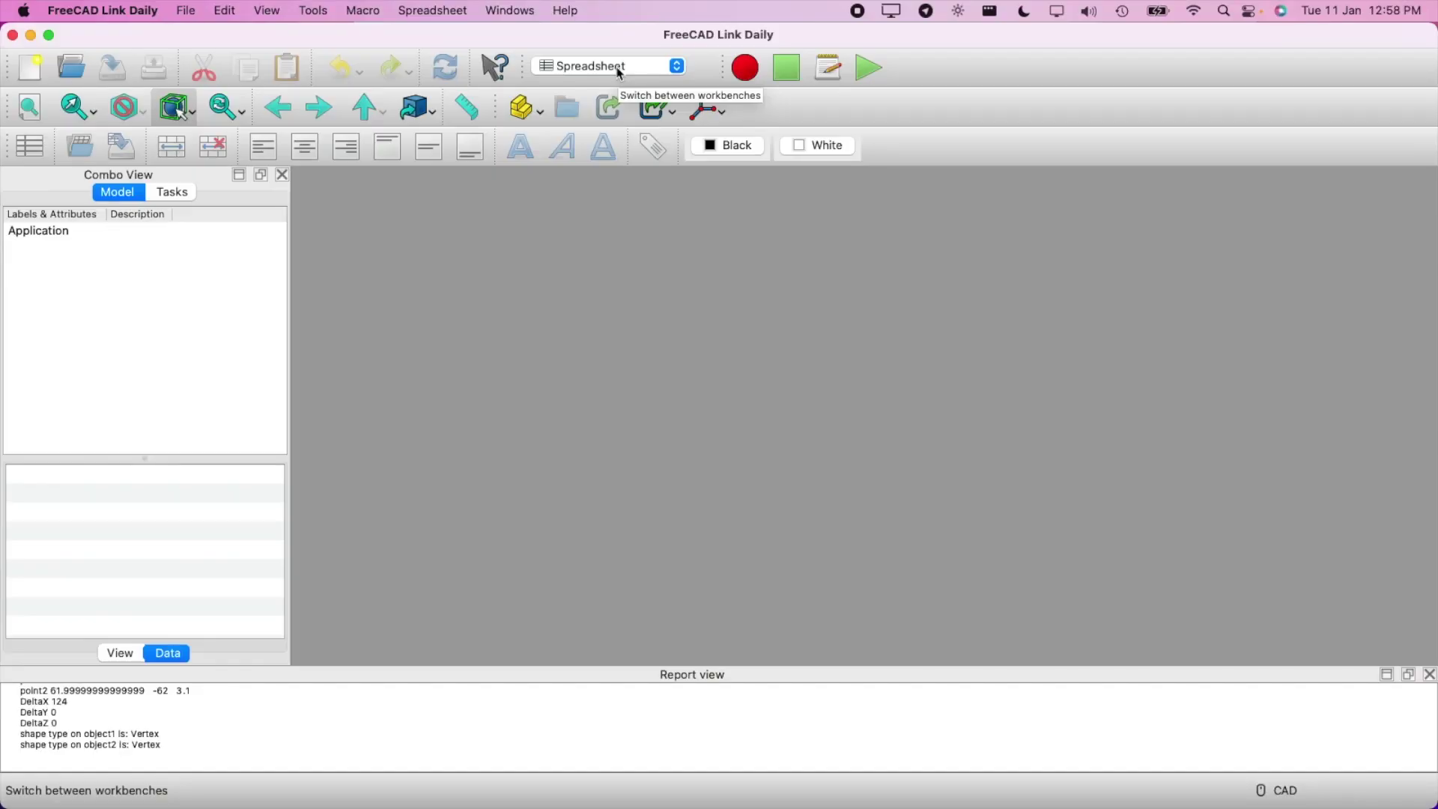
# Browse the Macro menu's recent macros, then bring up the Tools menu
pyautogui.click(369, 10)
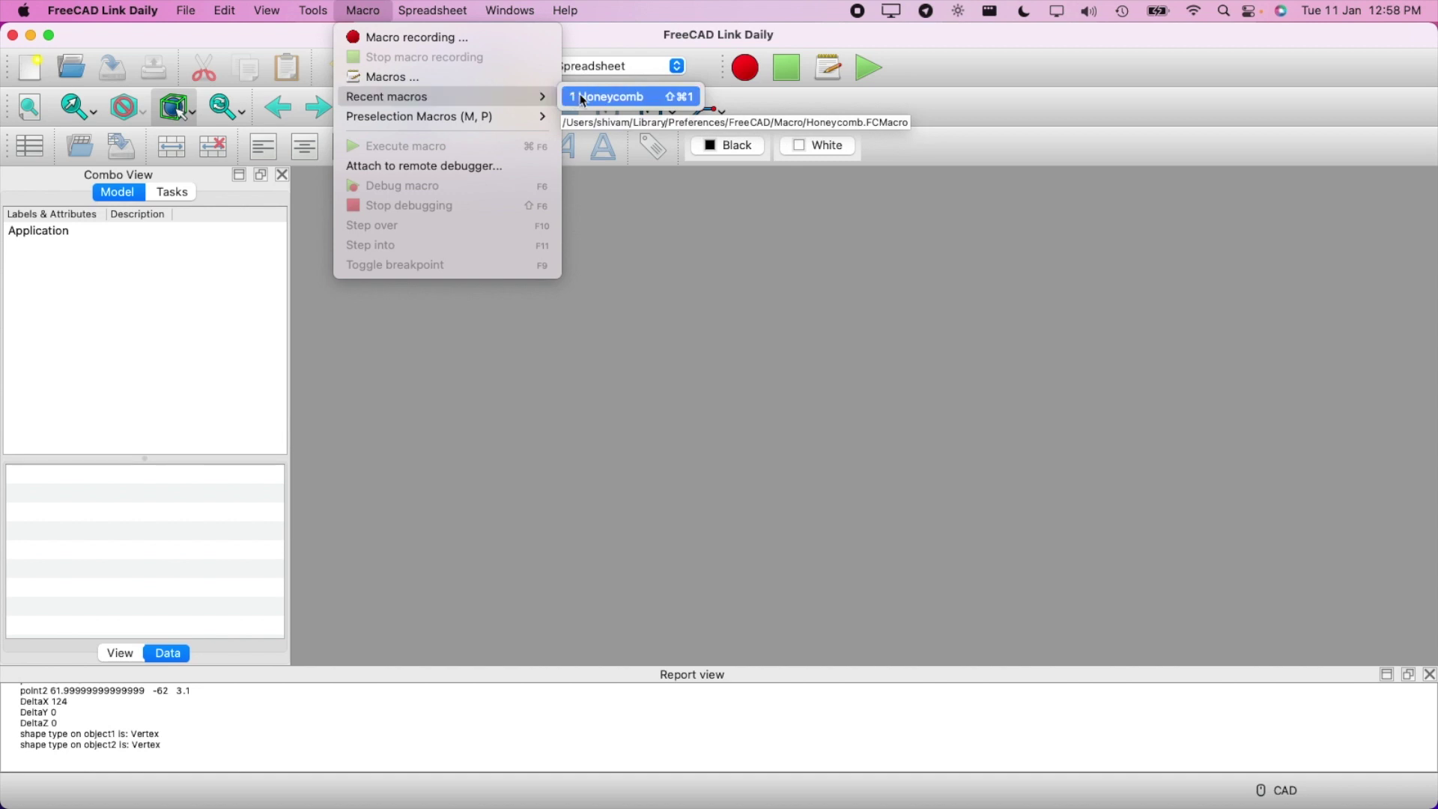
pyautogui.moveTo(199, 16)
pyautogui.moveTo(314, 9)
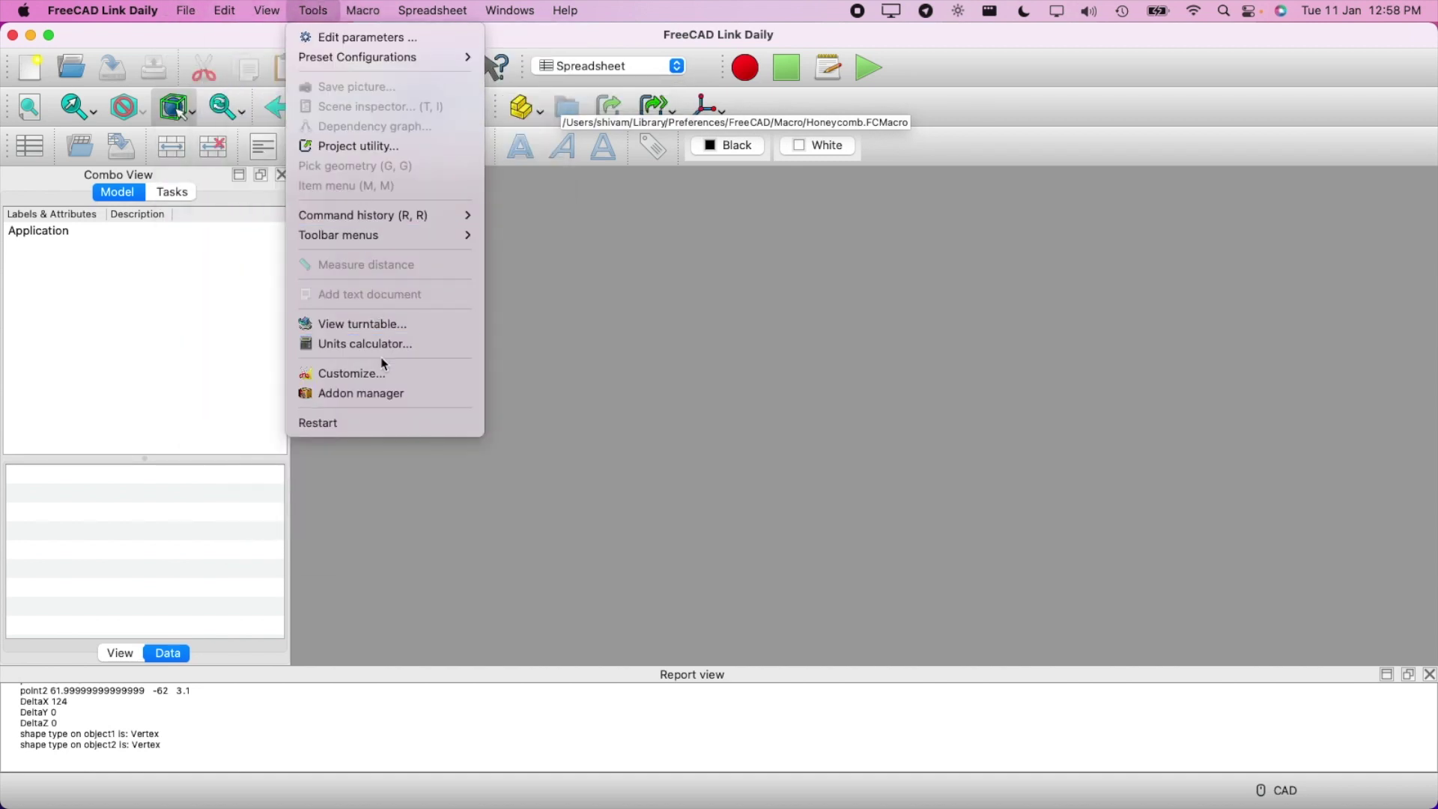
pyautogui.click(379, 397)
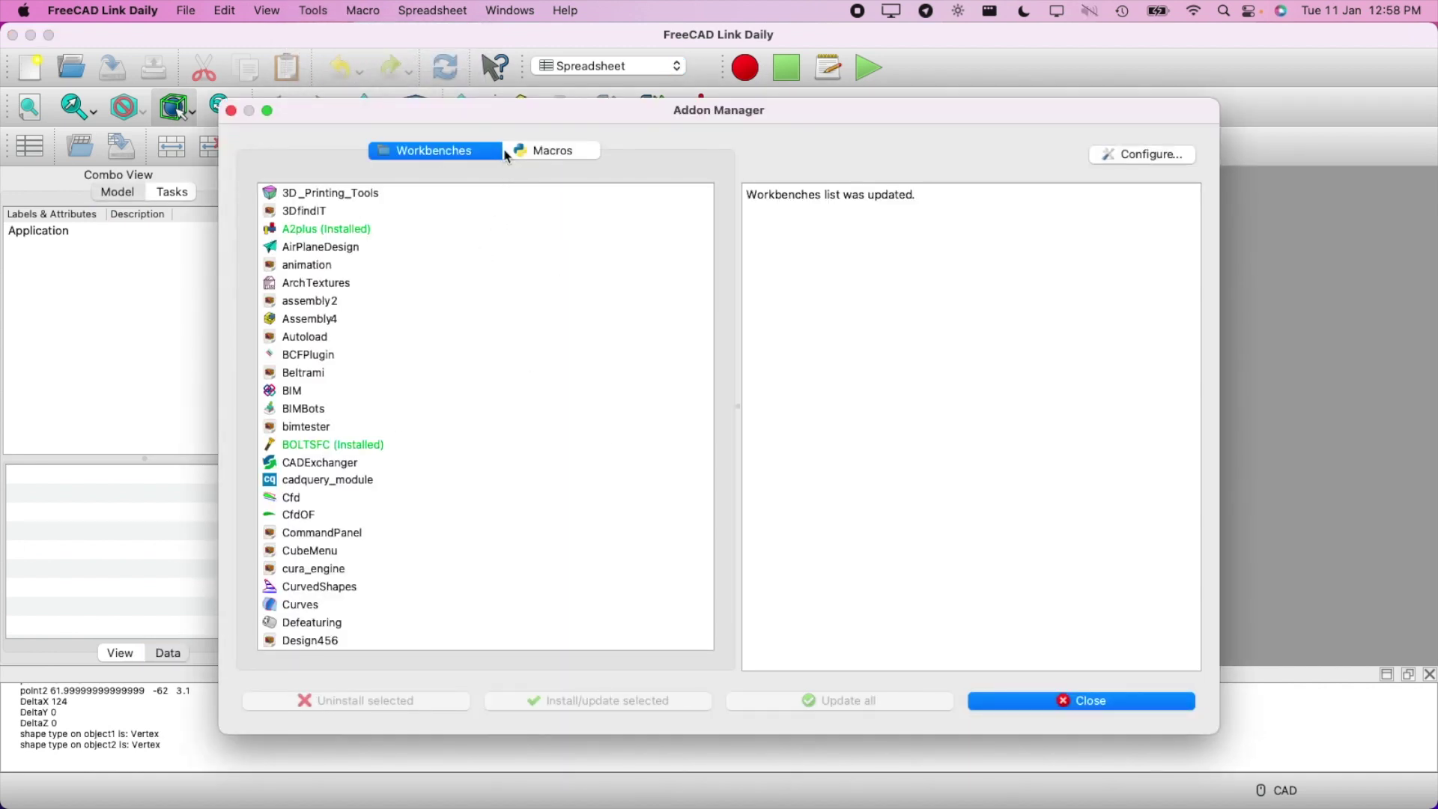
pyautogui.click(556, 153)
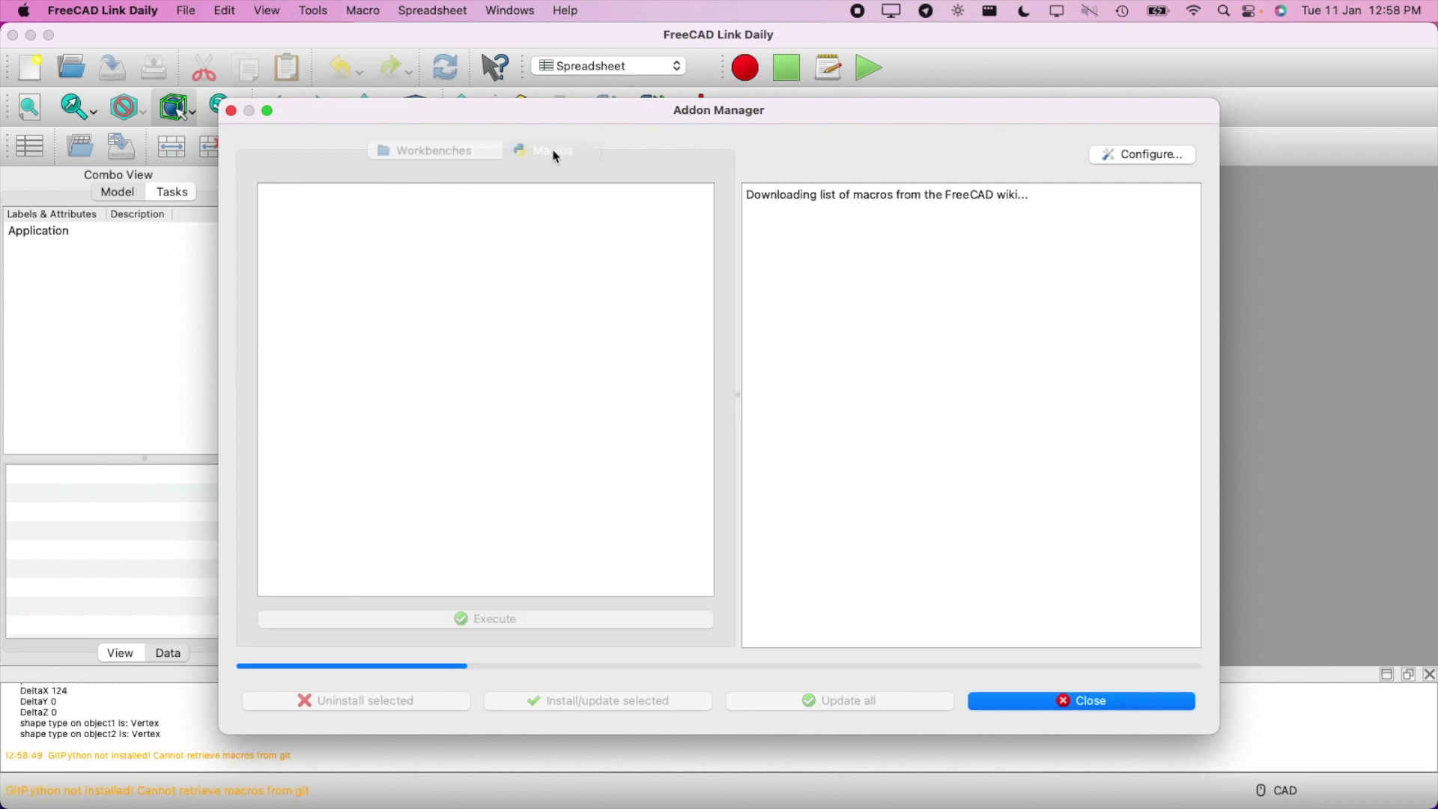
pyautogui.scroll(-15, 277, 459)
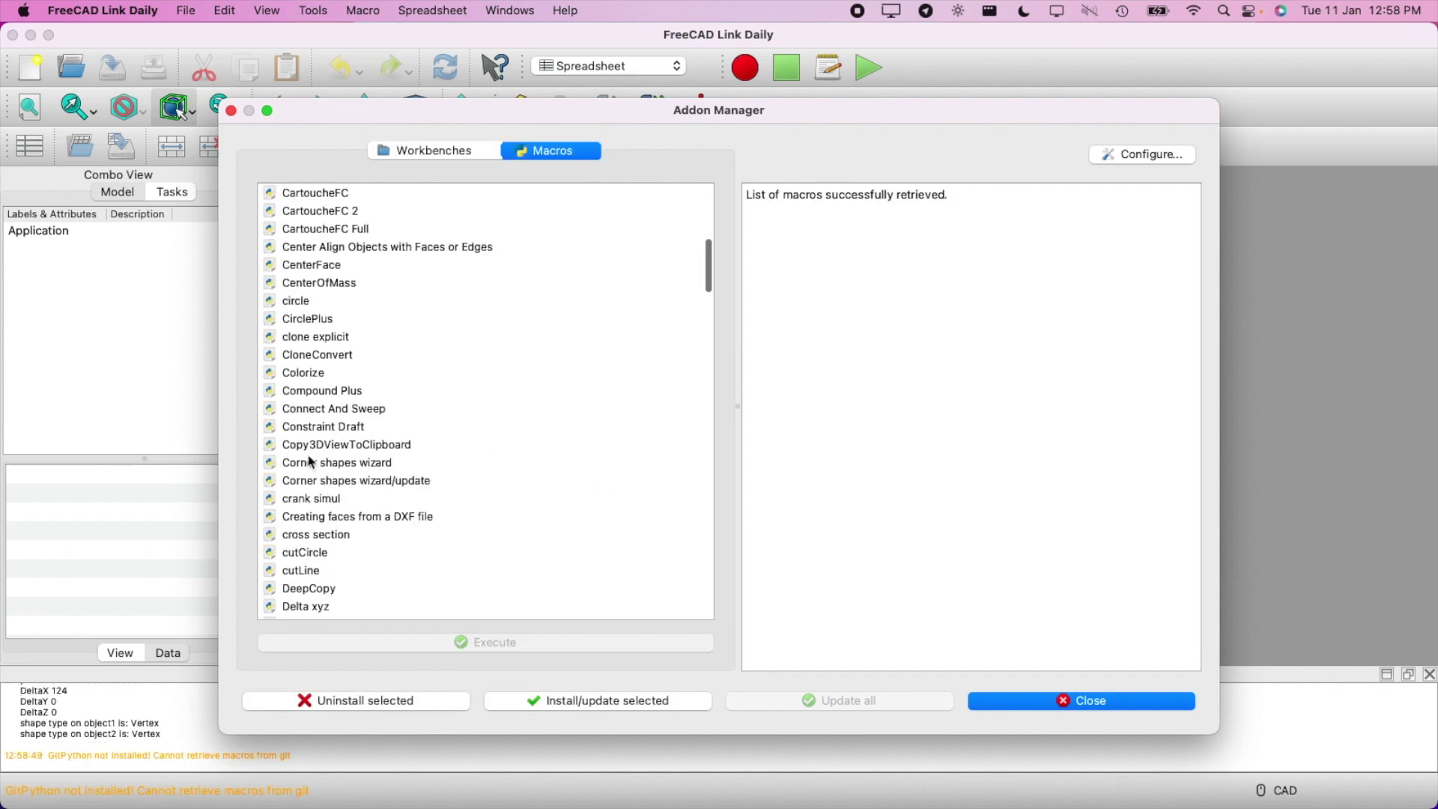
pyautogui.scroll(-20, 313, 460)
pyautogui.scroll(7, 321, 458)
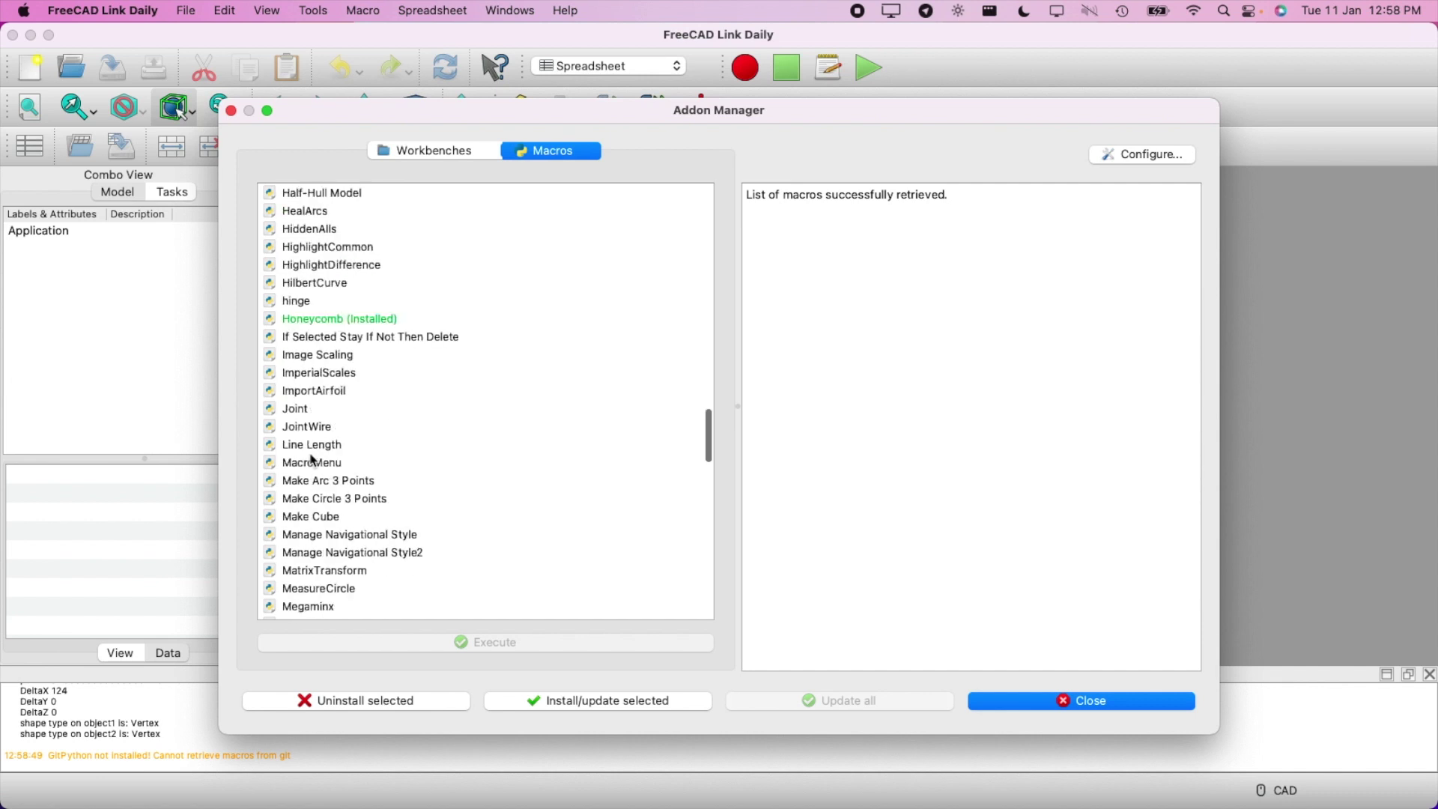
pyautogui.click(334, 322)
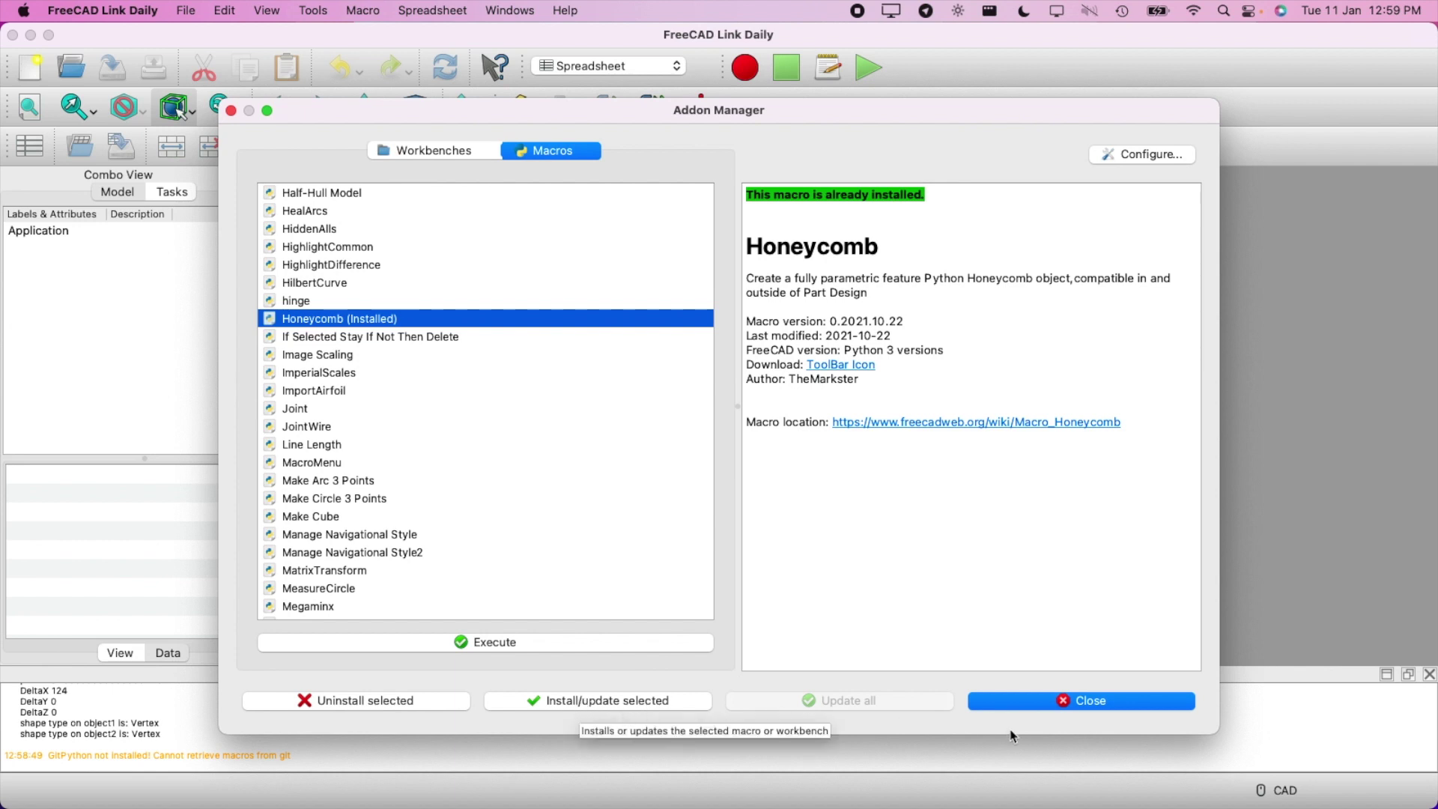
pyautogui.click(1090, 703)
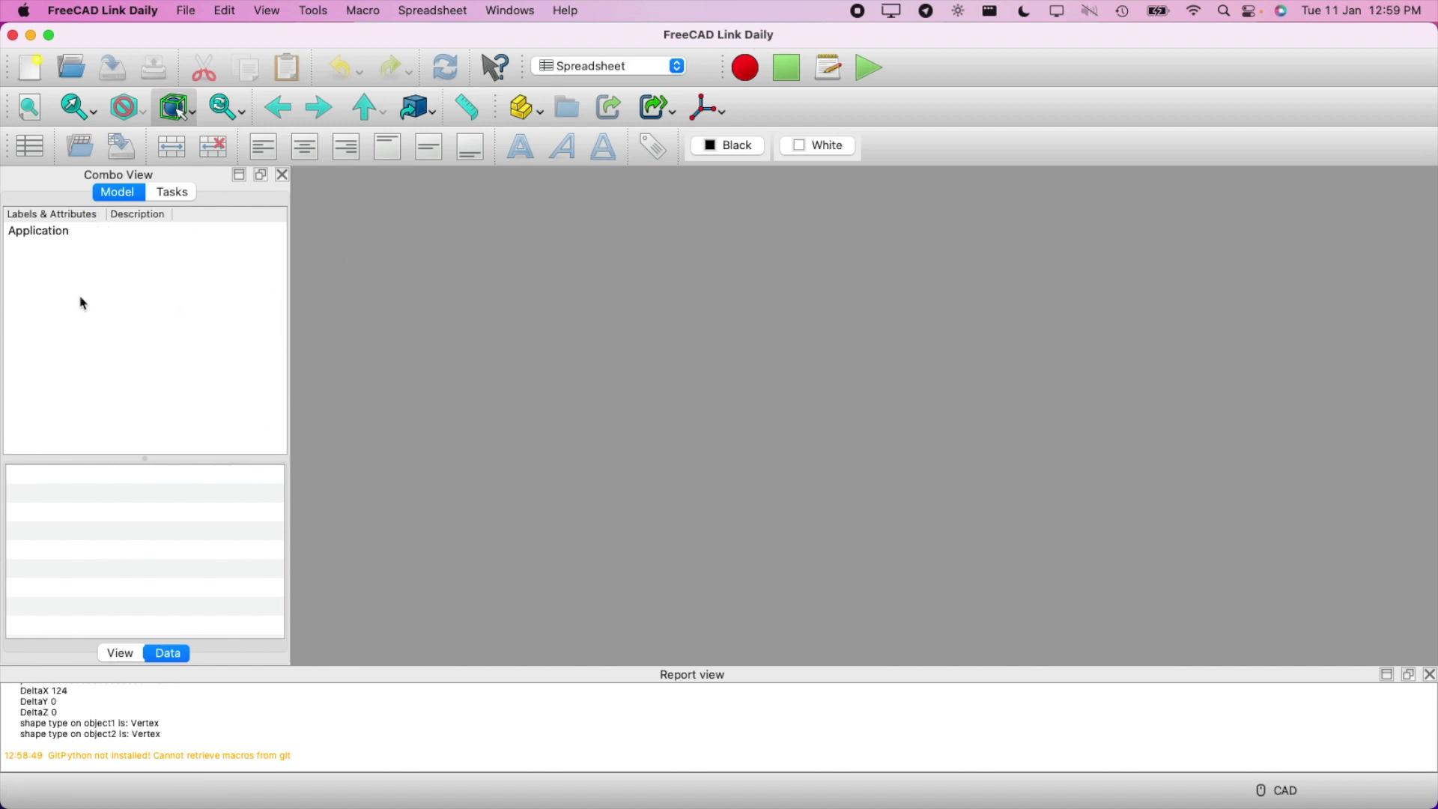
# Create a new document and save it as honecomb_spreadsheet in the Documents folder
pyautogui.click(32, 69)
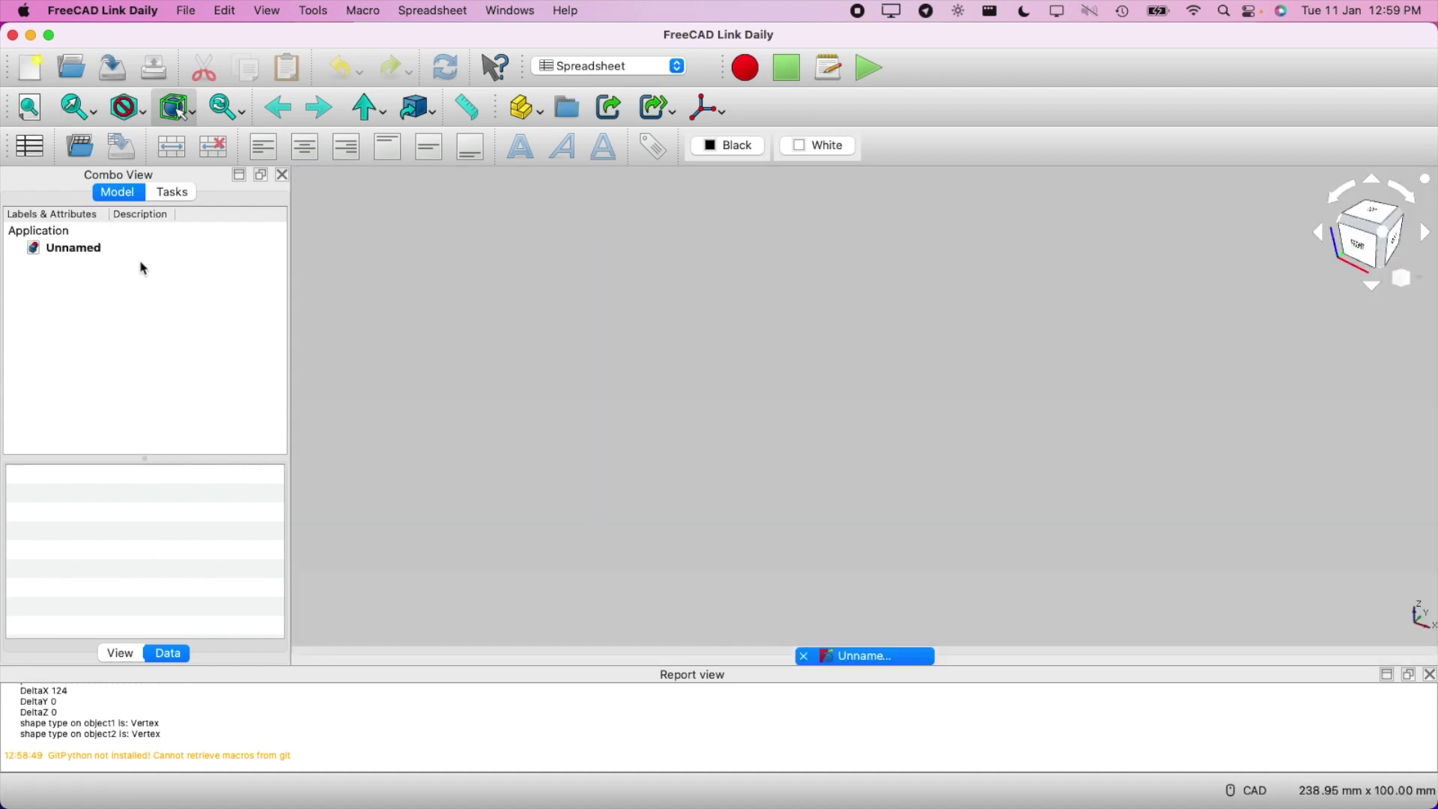
pyautogui.press('super+s')
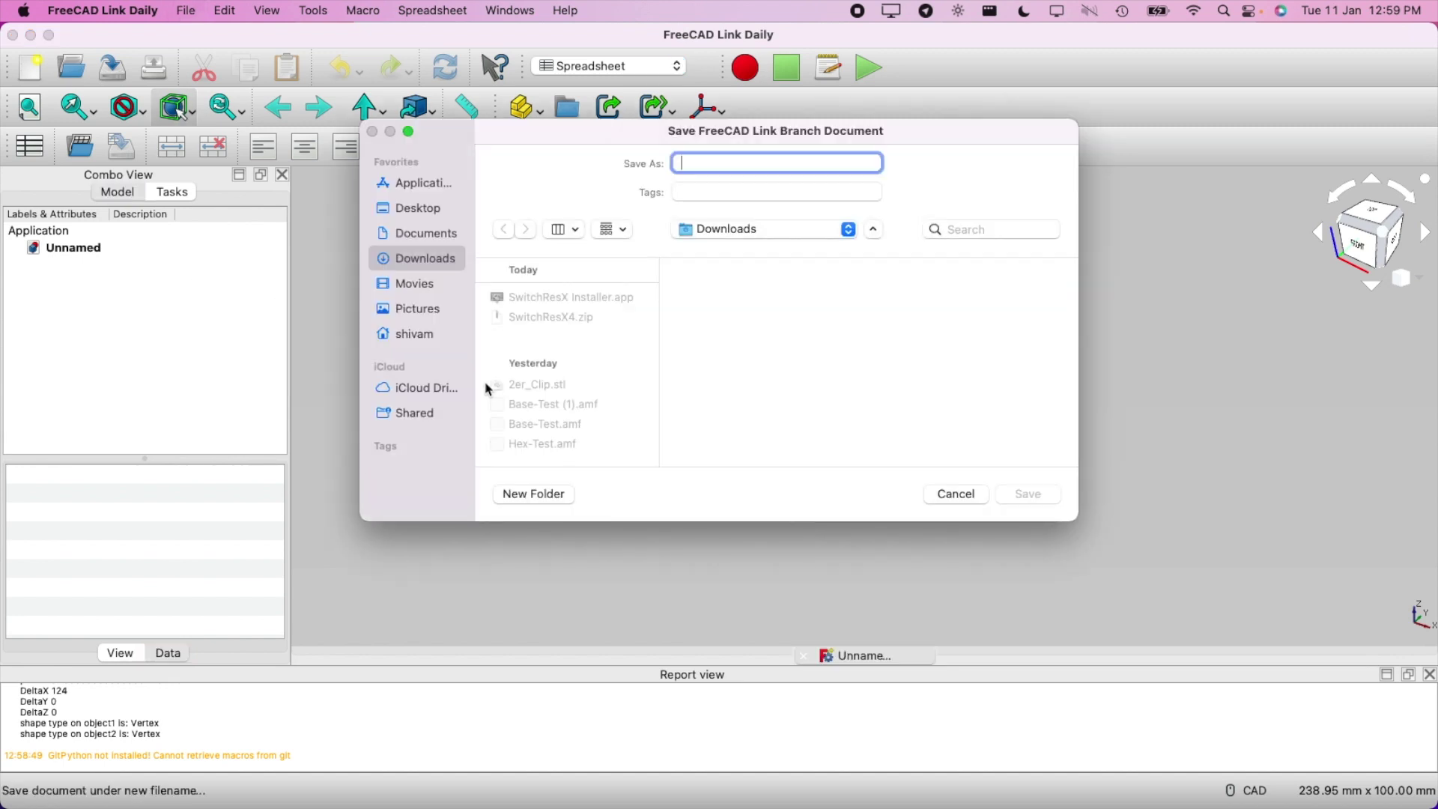
pyautogui.write('ho')
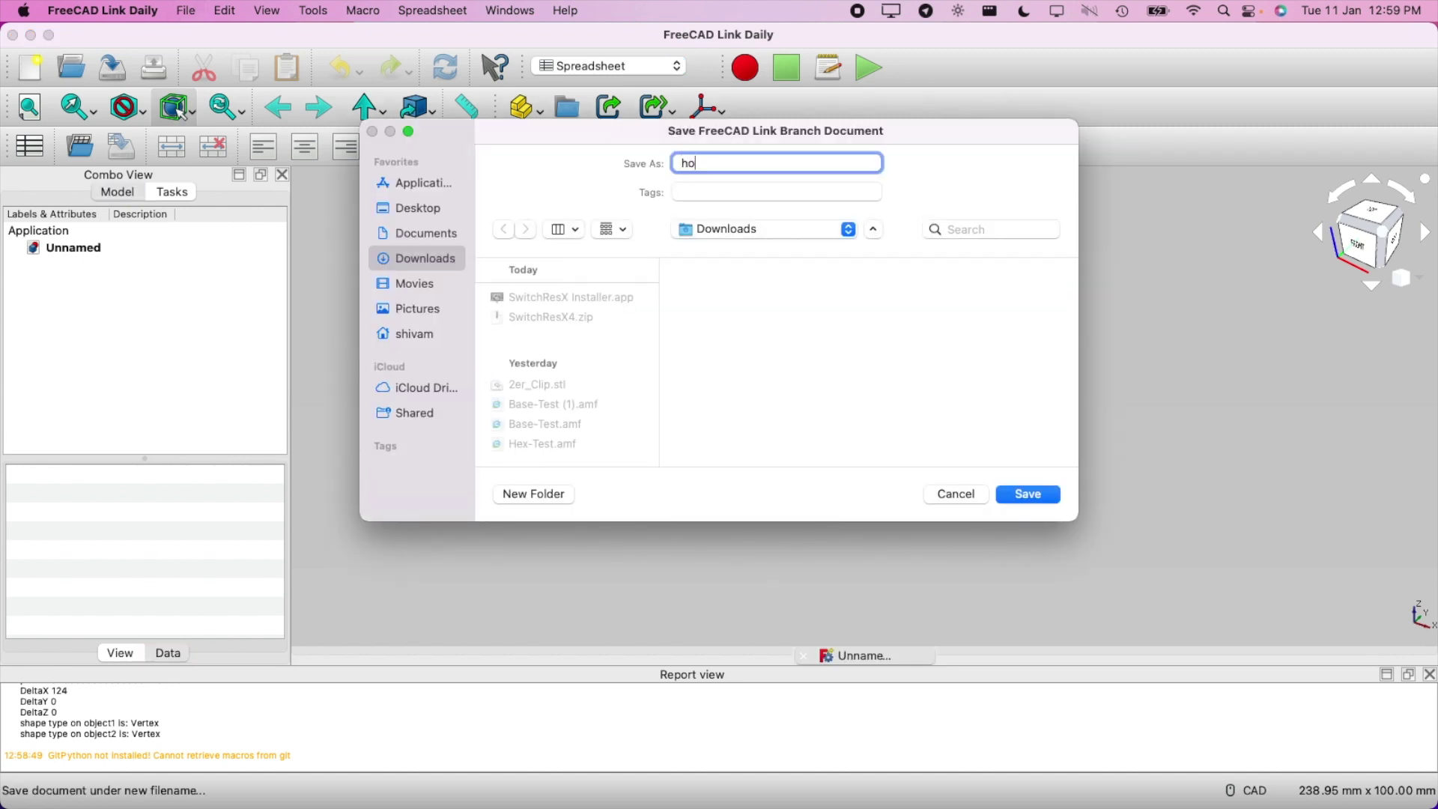
pyautogui.write('necomb')
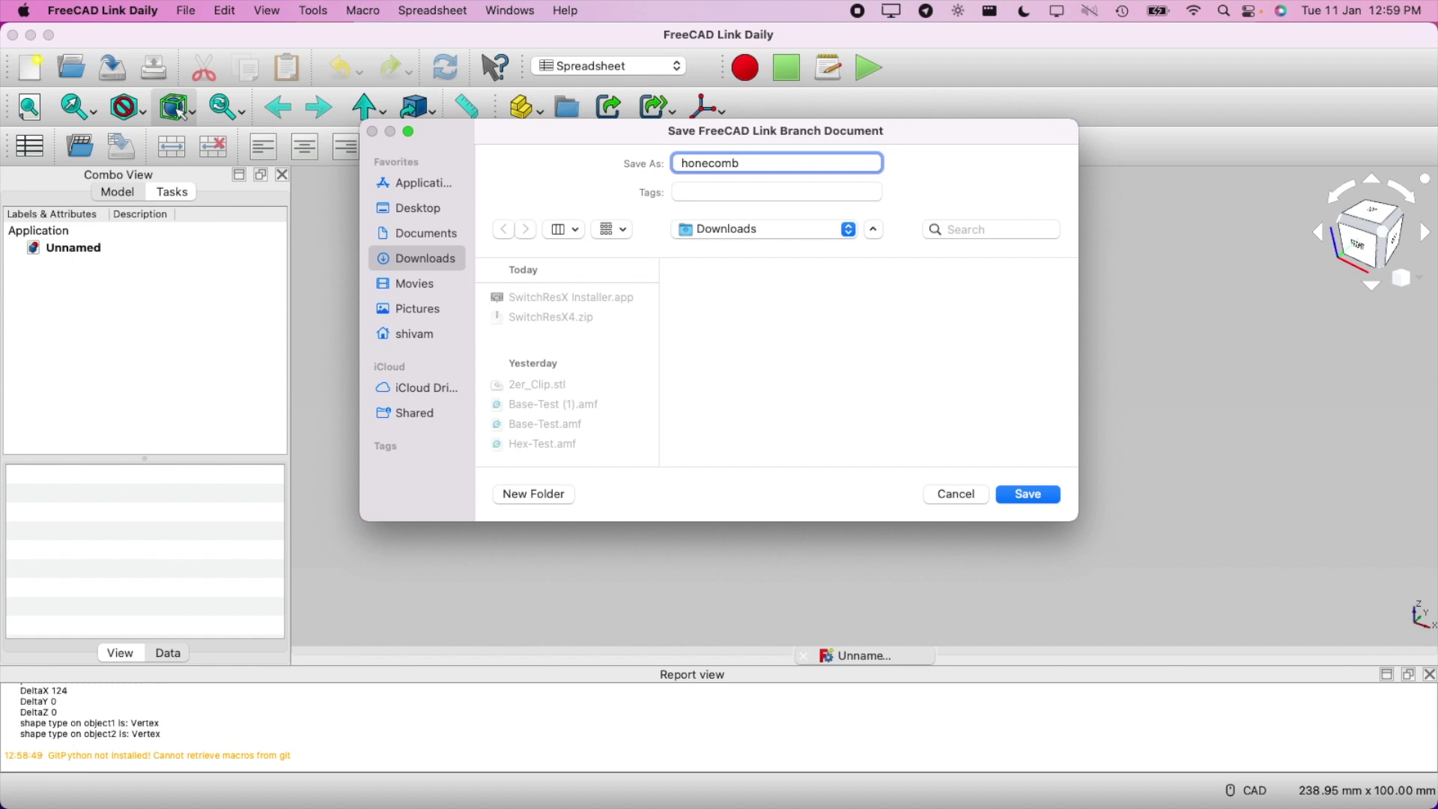
pyautogui.write('_spreadsheet')
pyautogui.click(403, 236)
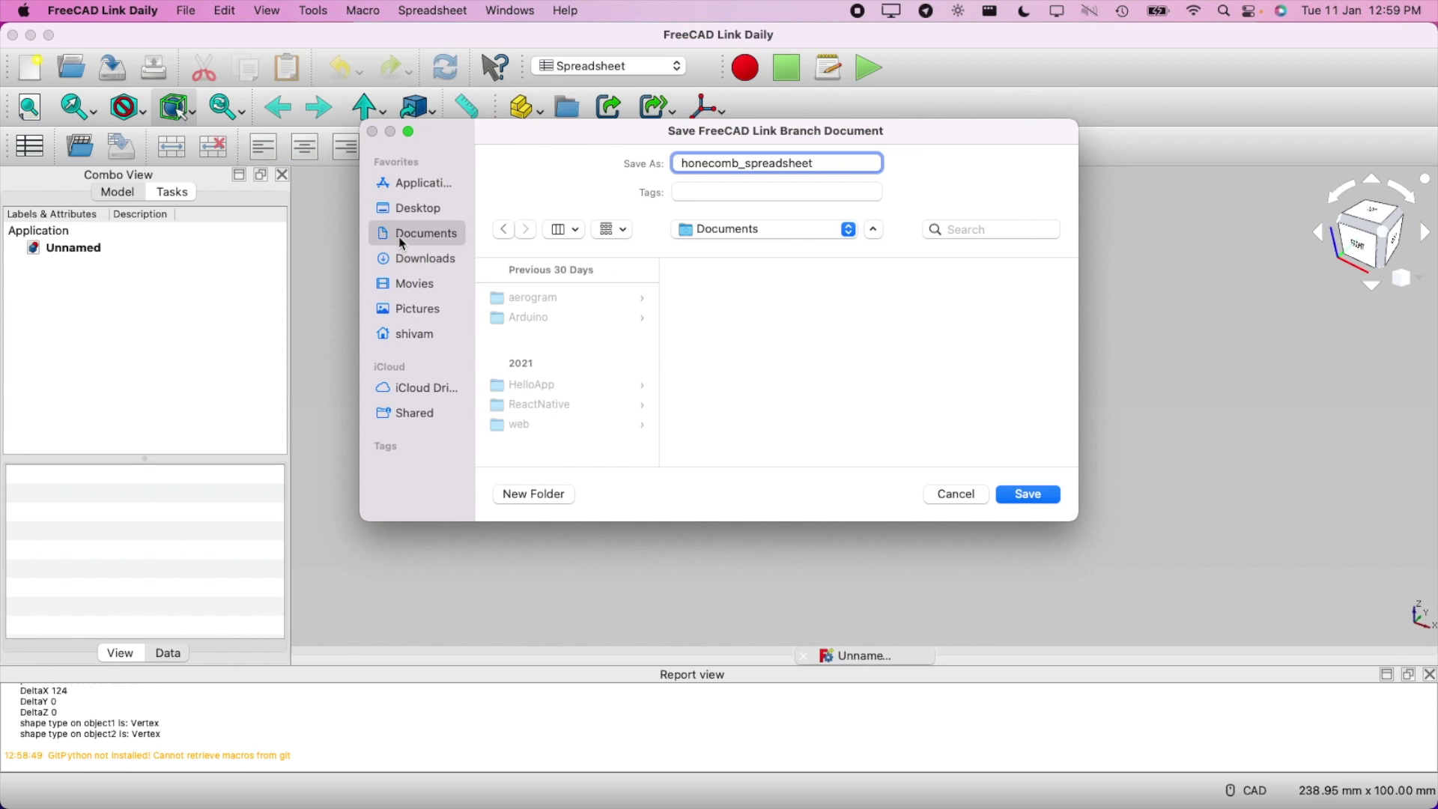
pyautogui.click(1046, 496)
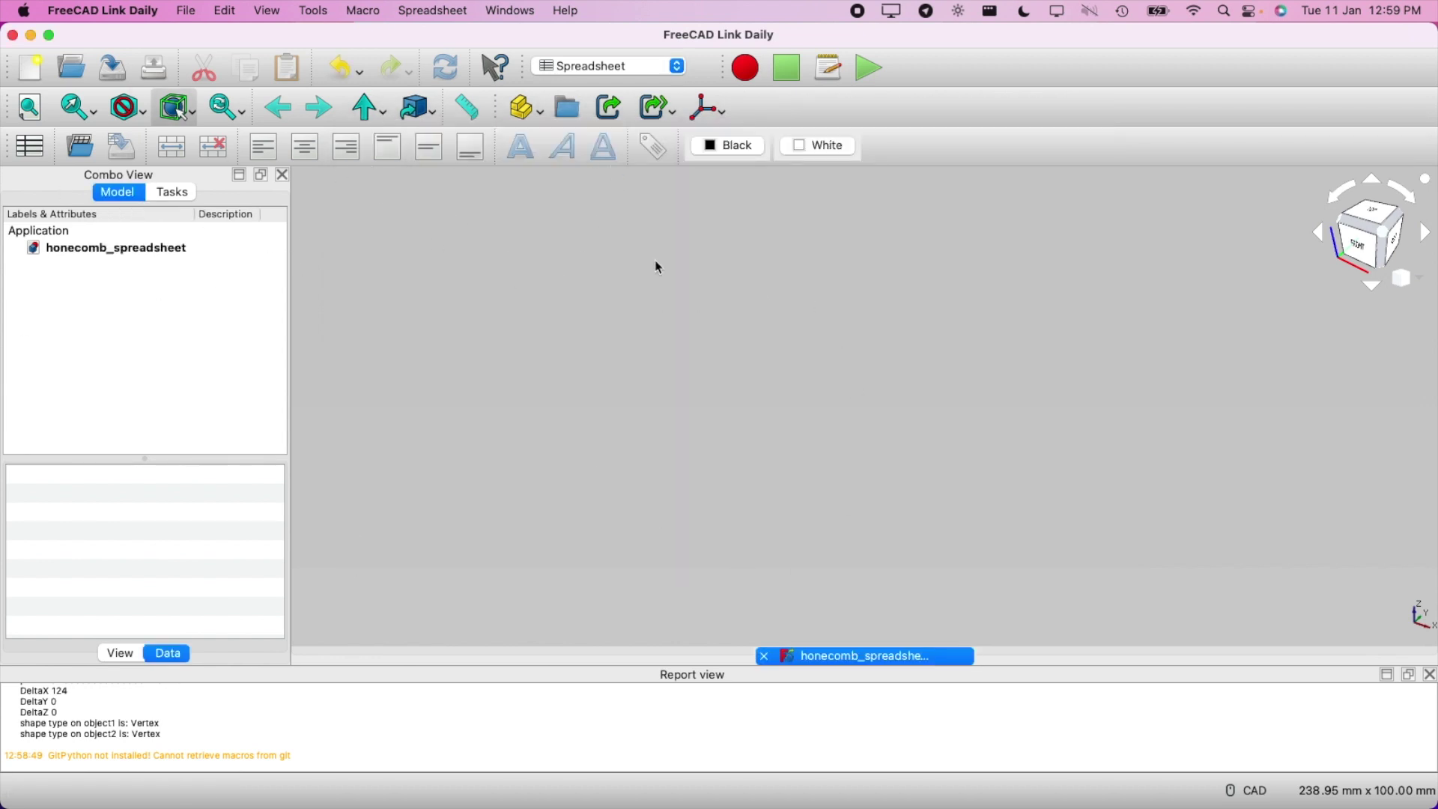
pyautogui.click(633, 66)
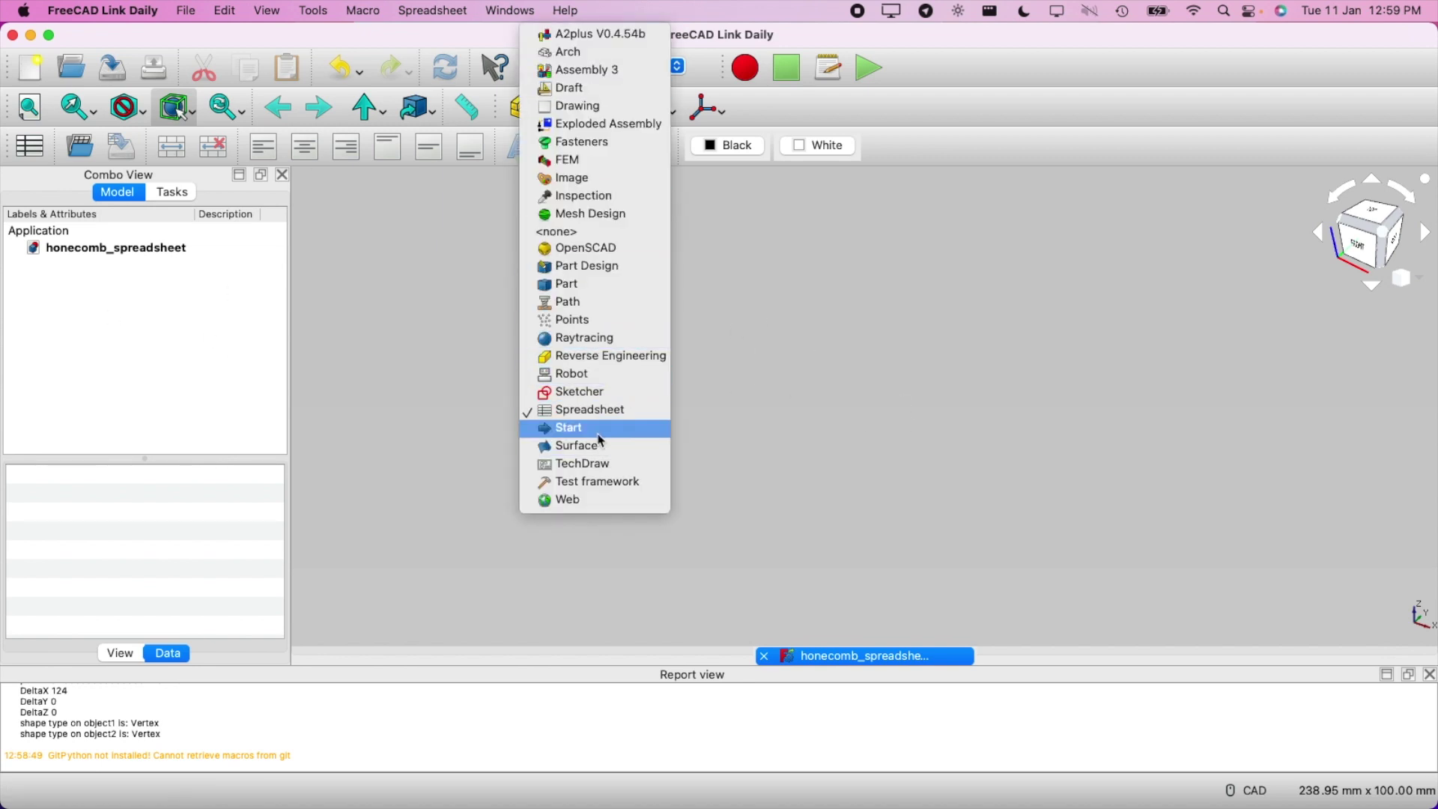
# Keep the Spreadsheet workbench, add a Spreadsheet object and open its empty cell grid
pyautogui.click(592, 411)
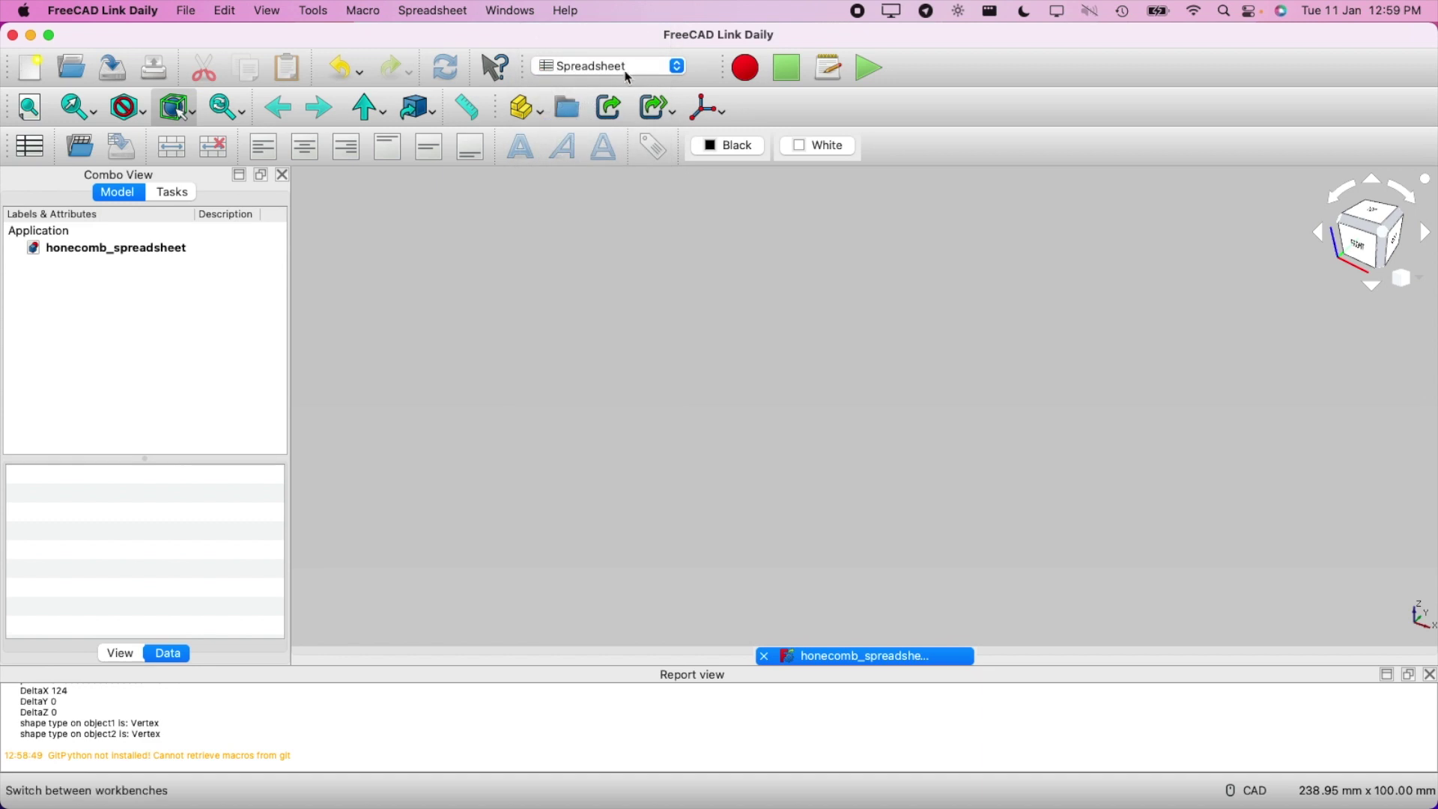
pyautogui.click(630, 74)
pyautogui.click(573, 412)
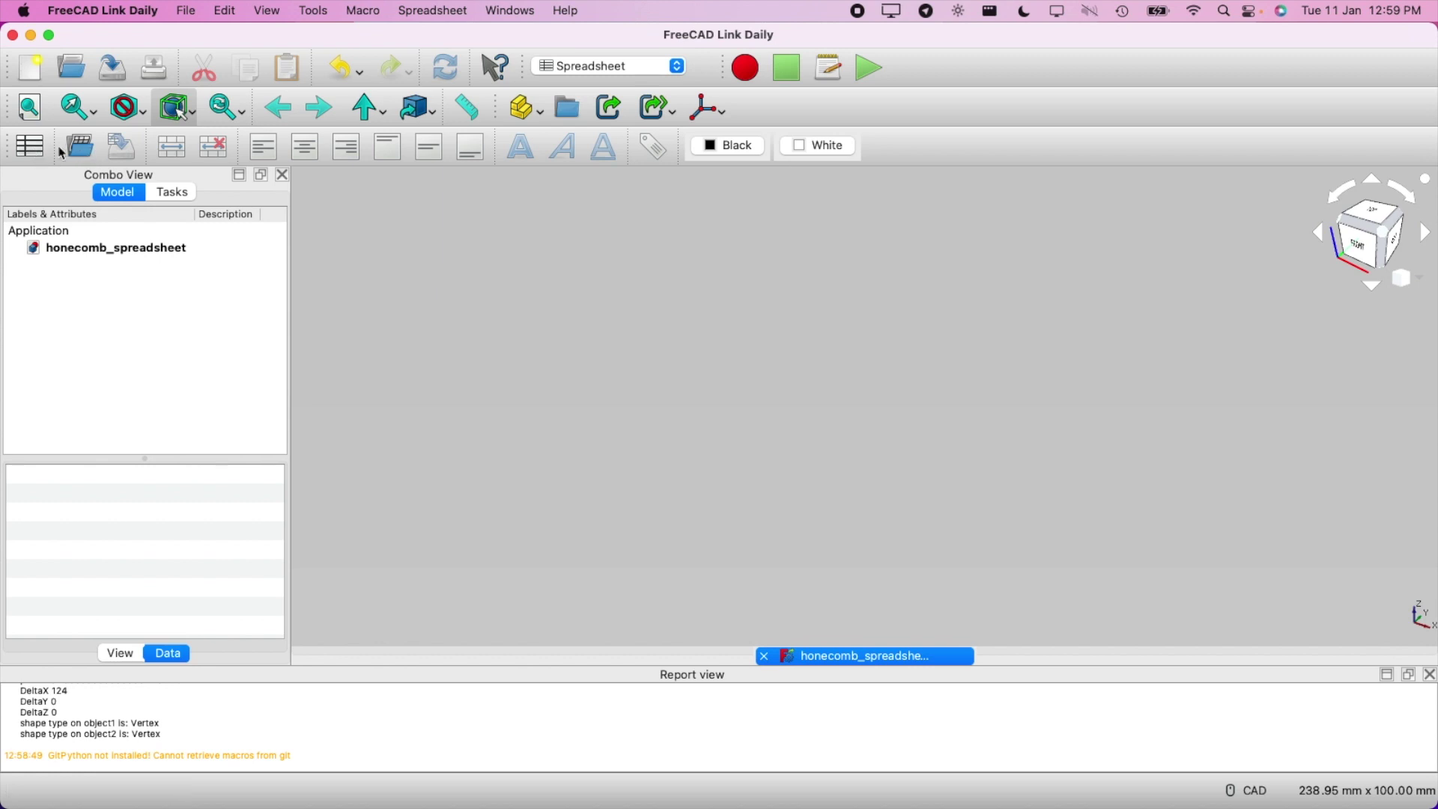
pyautogui.click(30, 146)
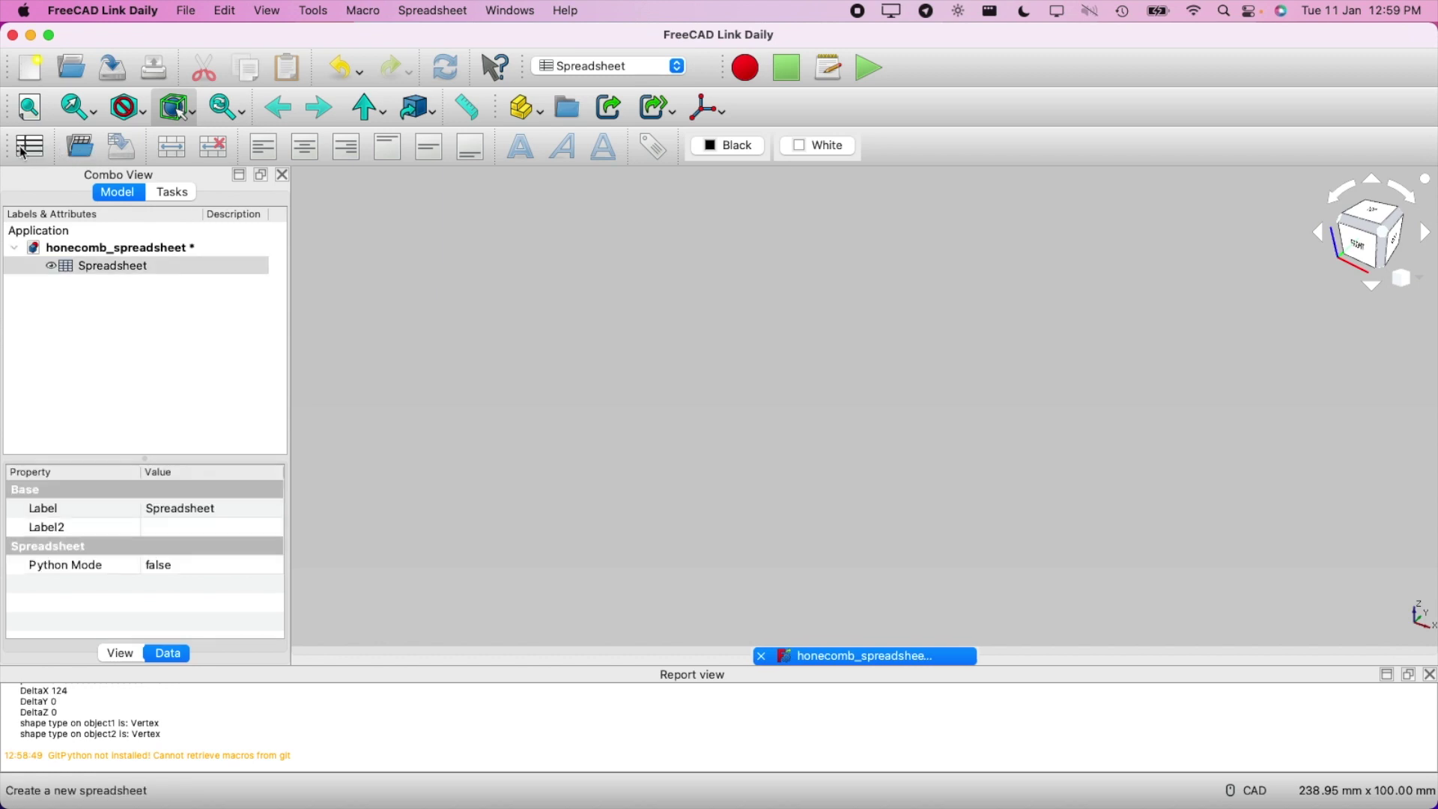
pyautogui.doubleClick(112, 269)
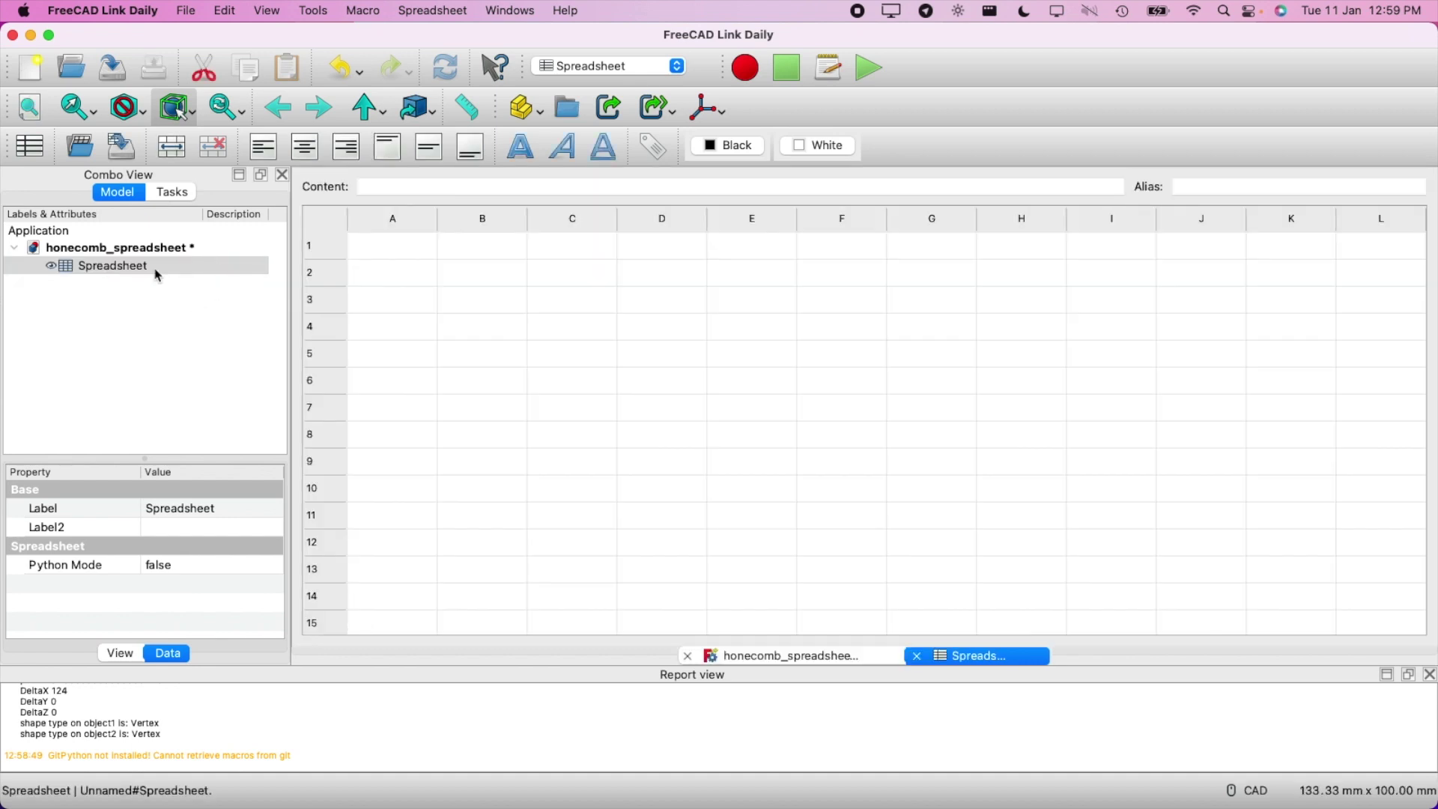
pyautogui.moveTo(372, 250); pyautogui.dragTo(388, 485)
pyautogui.moveTo(480, 251); pyautogui.dragTo(482, 537)
# Enter the label length in A1 with 12 mm in B1
pyautogui.click(466, 296)
pyautogui.click(372, 249)
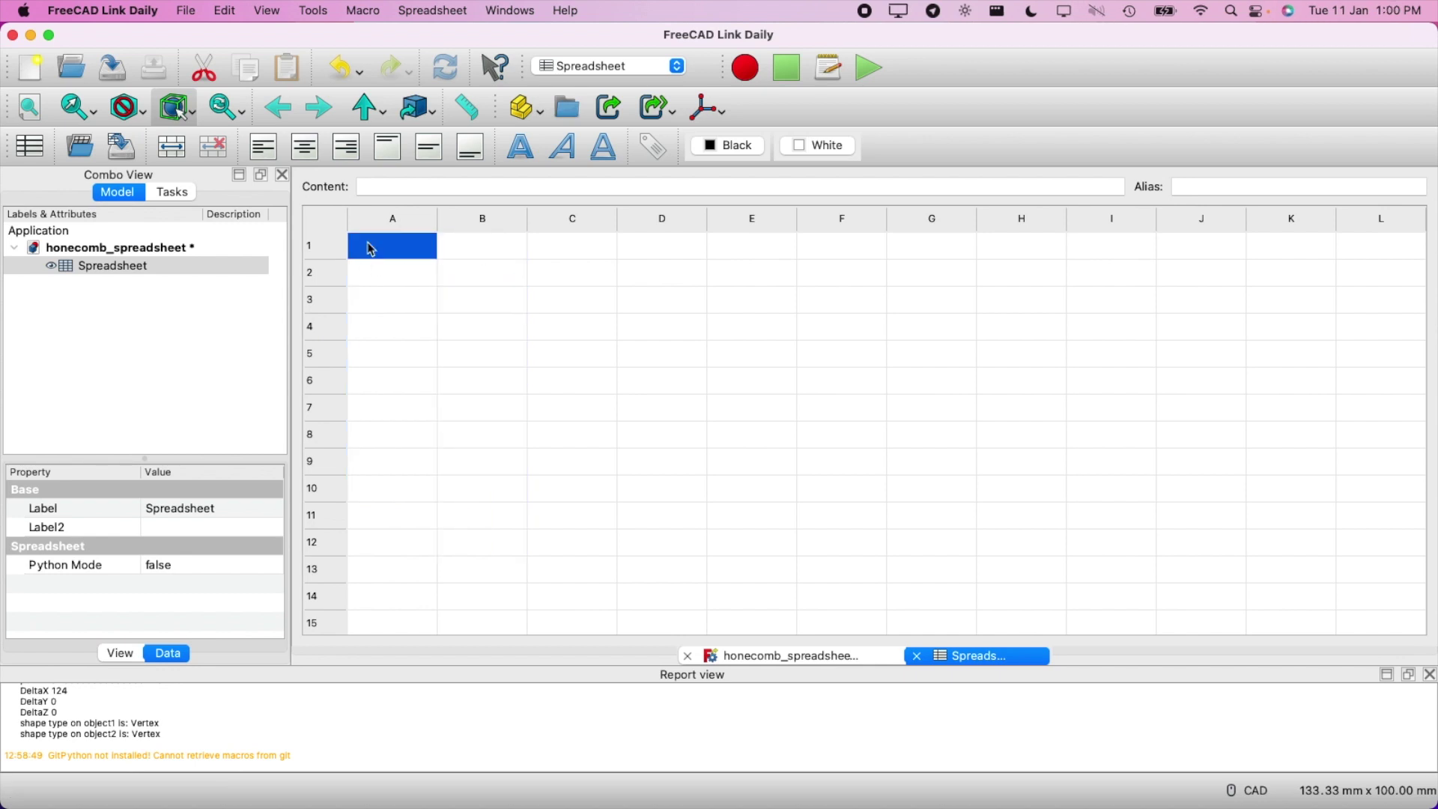
pyautogui.doubleClick(372, 248)
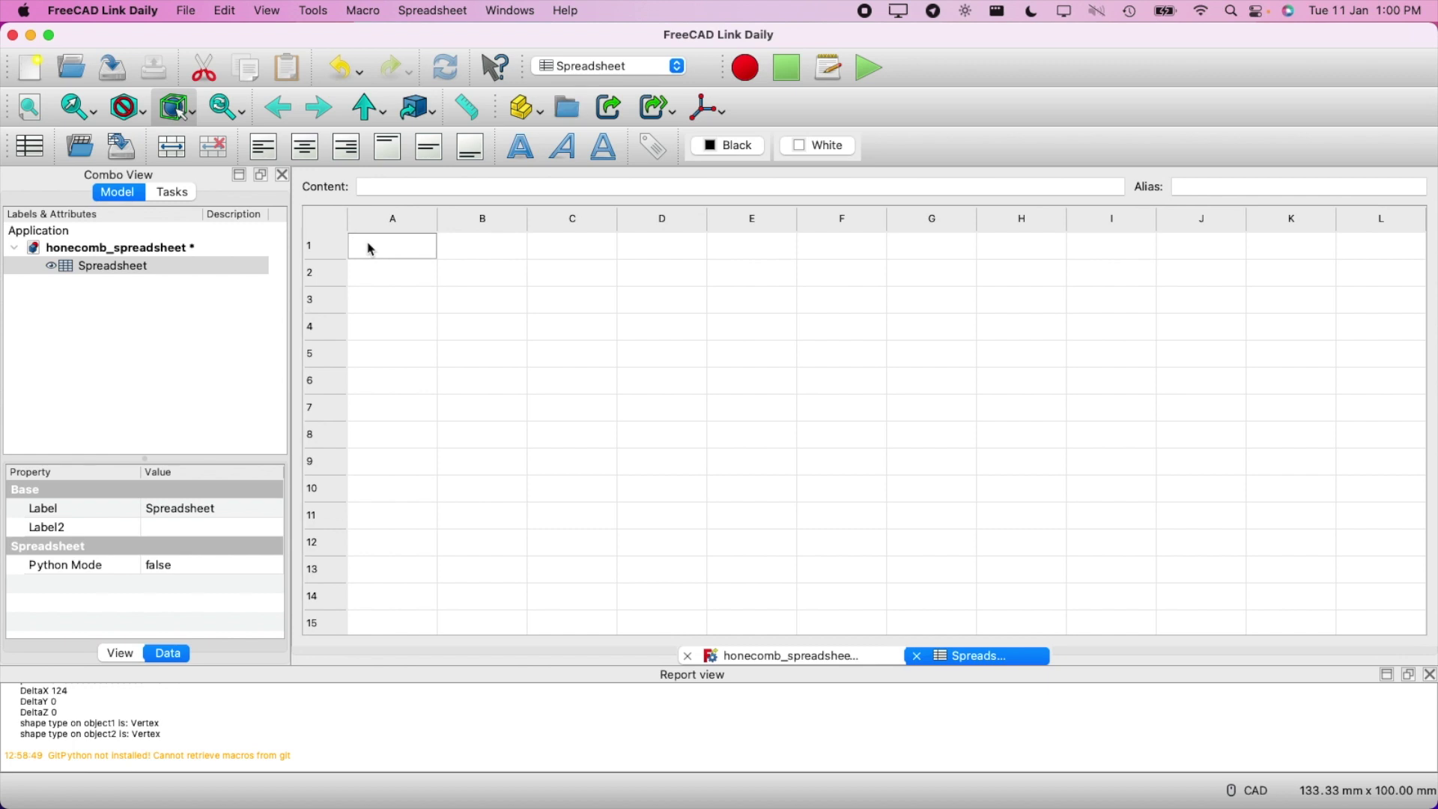
pyautogui.write('length')
pyautogui.press('Tab')
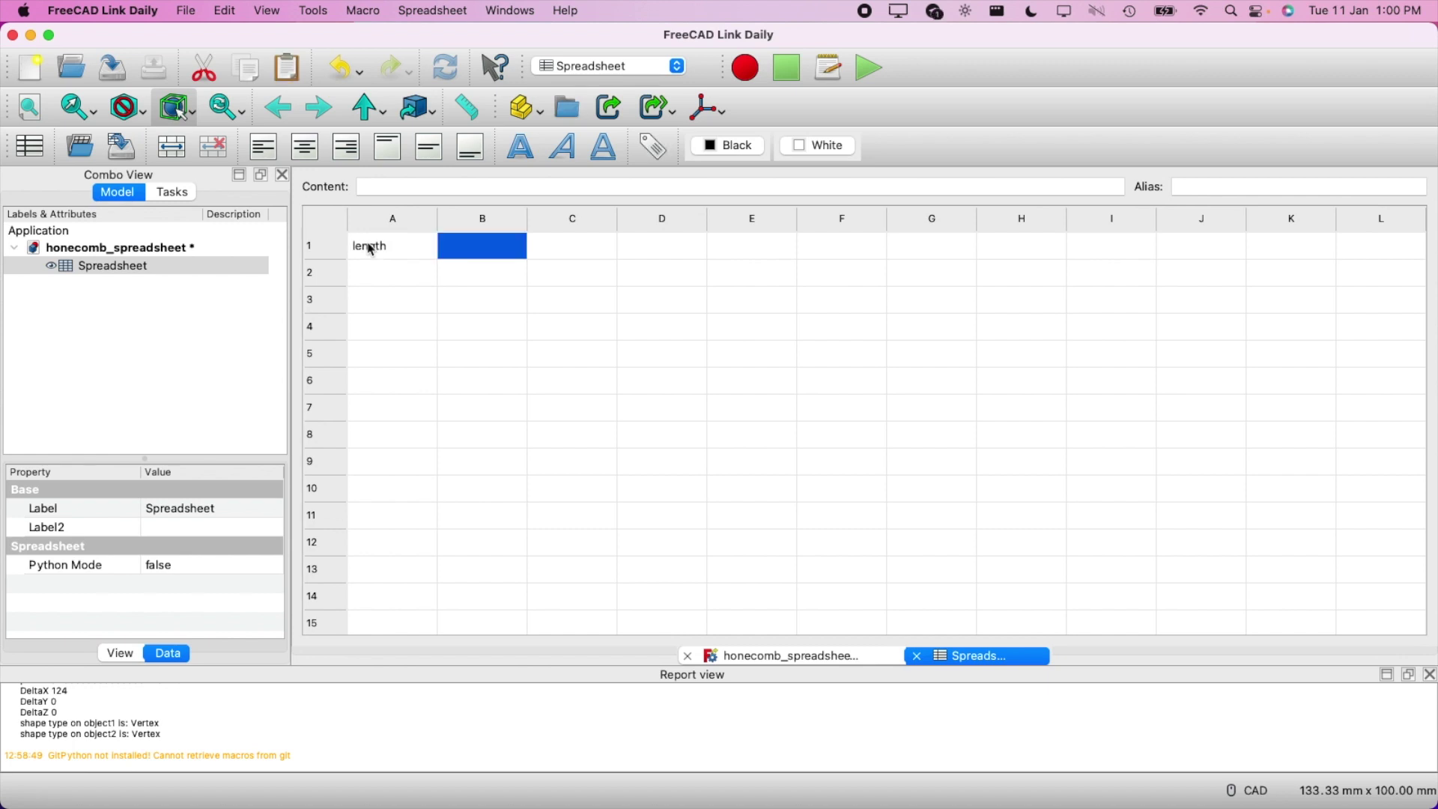
pyautogui.doubleClick(501, 250)
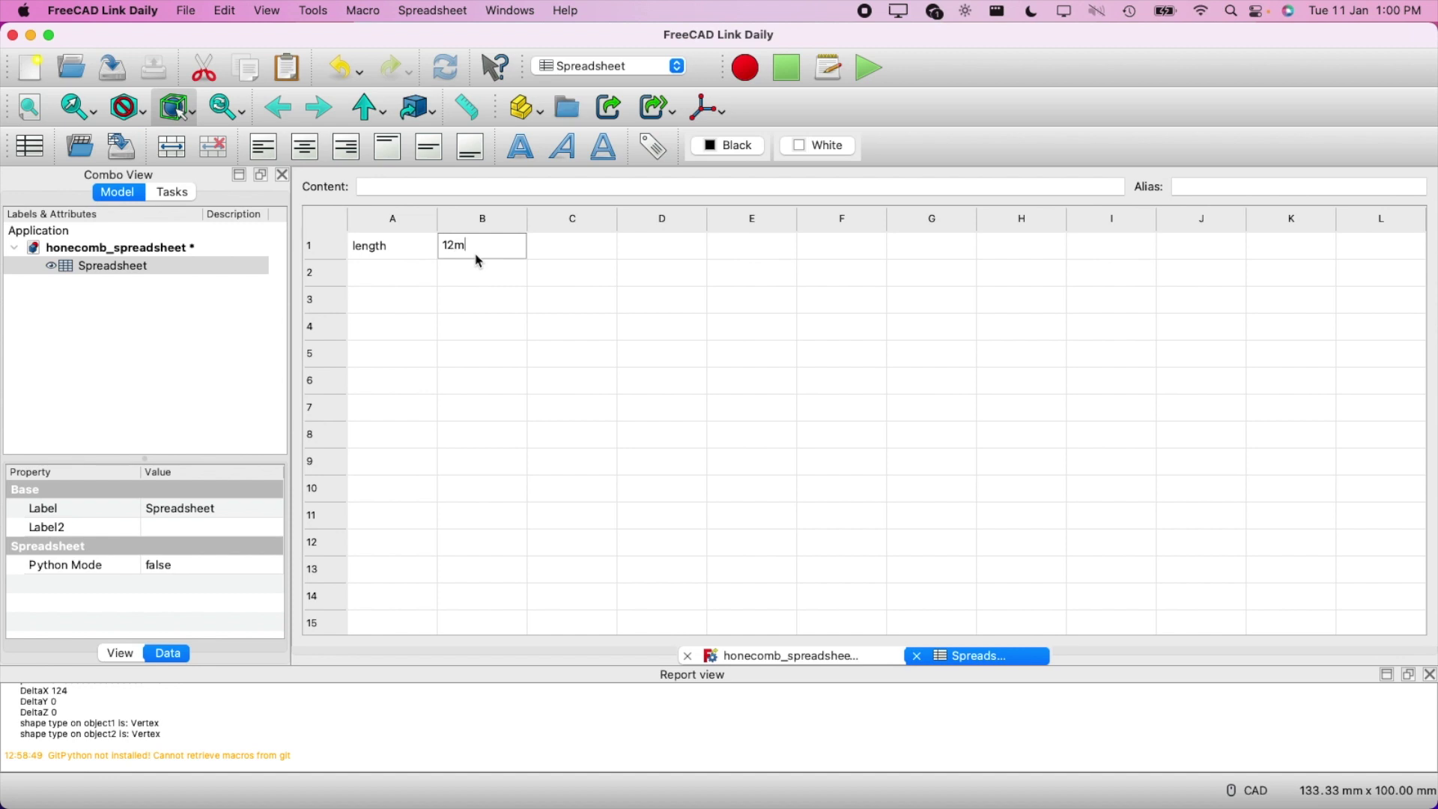
pyautogui.press('Return')
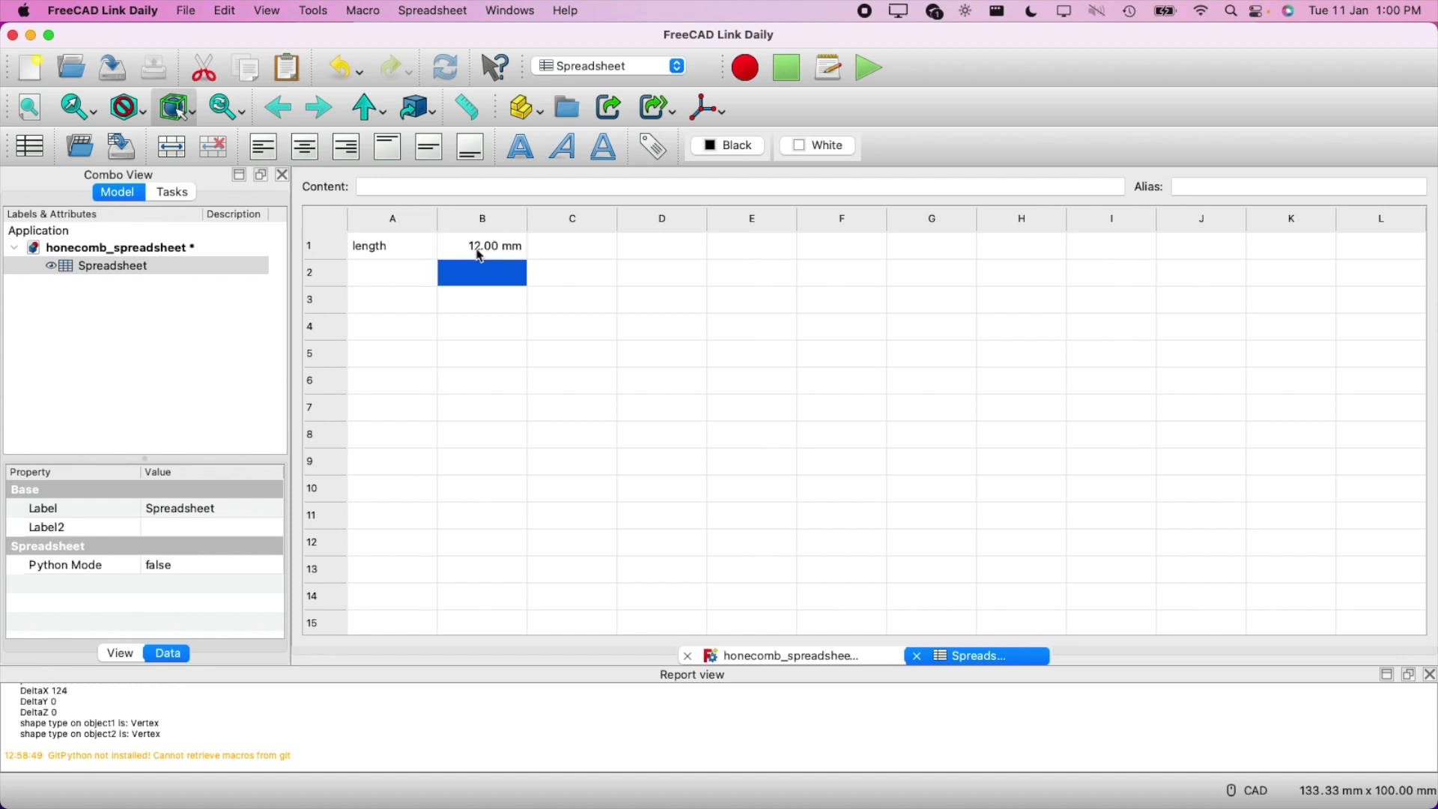
# Enter the label breadth in A2 with 12.00 mm in B2
pyautogui.doubleClick(397, 279)
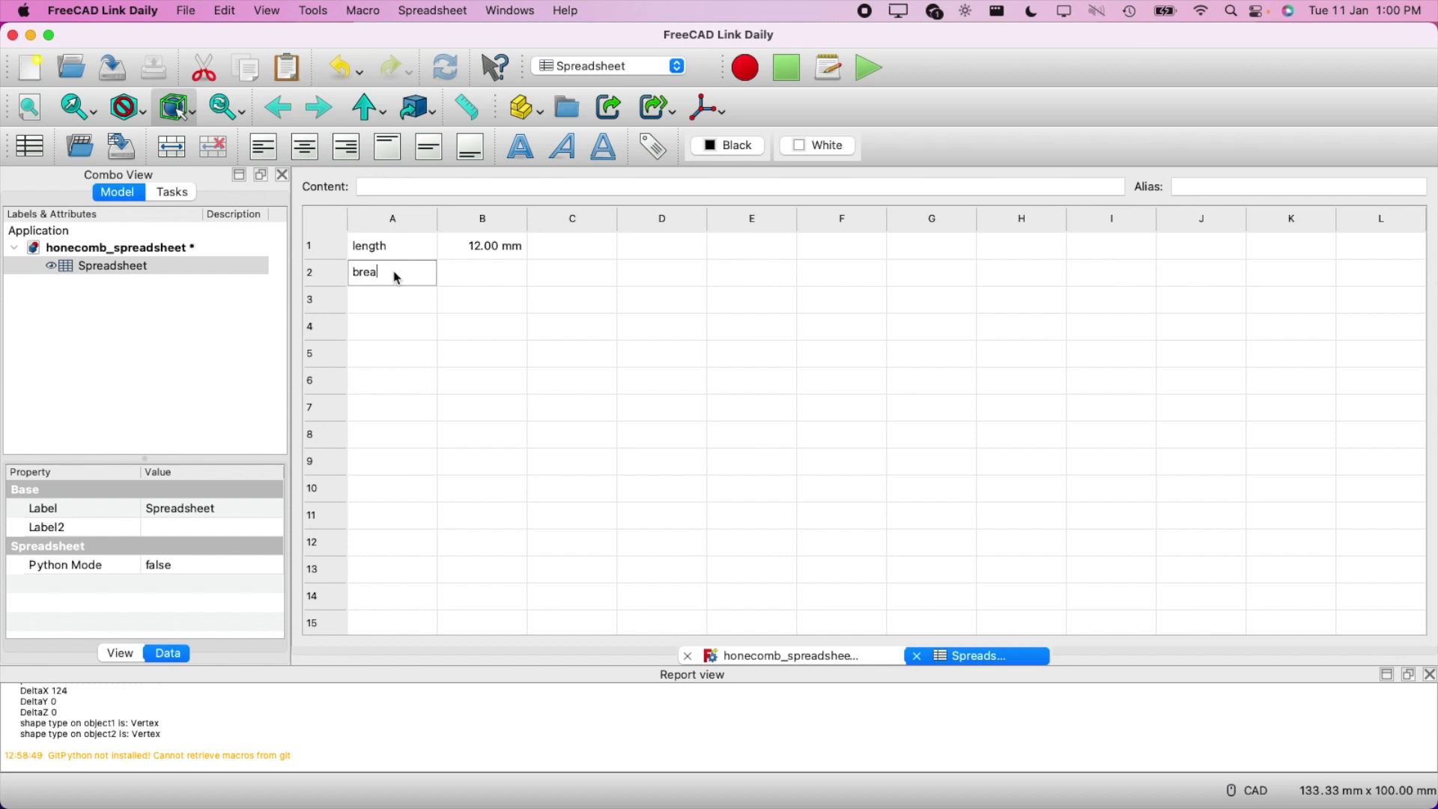
pyautogui.write('breadth')
pyautogui.press('Tab')
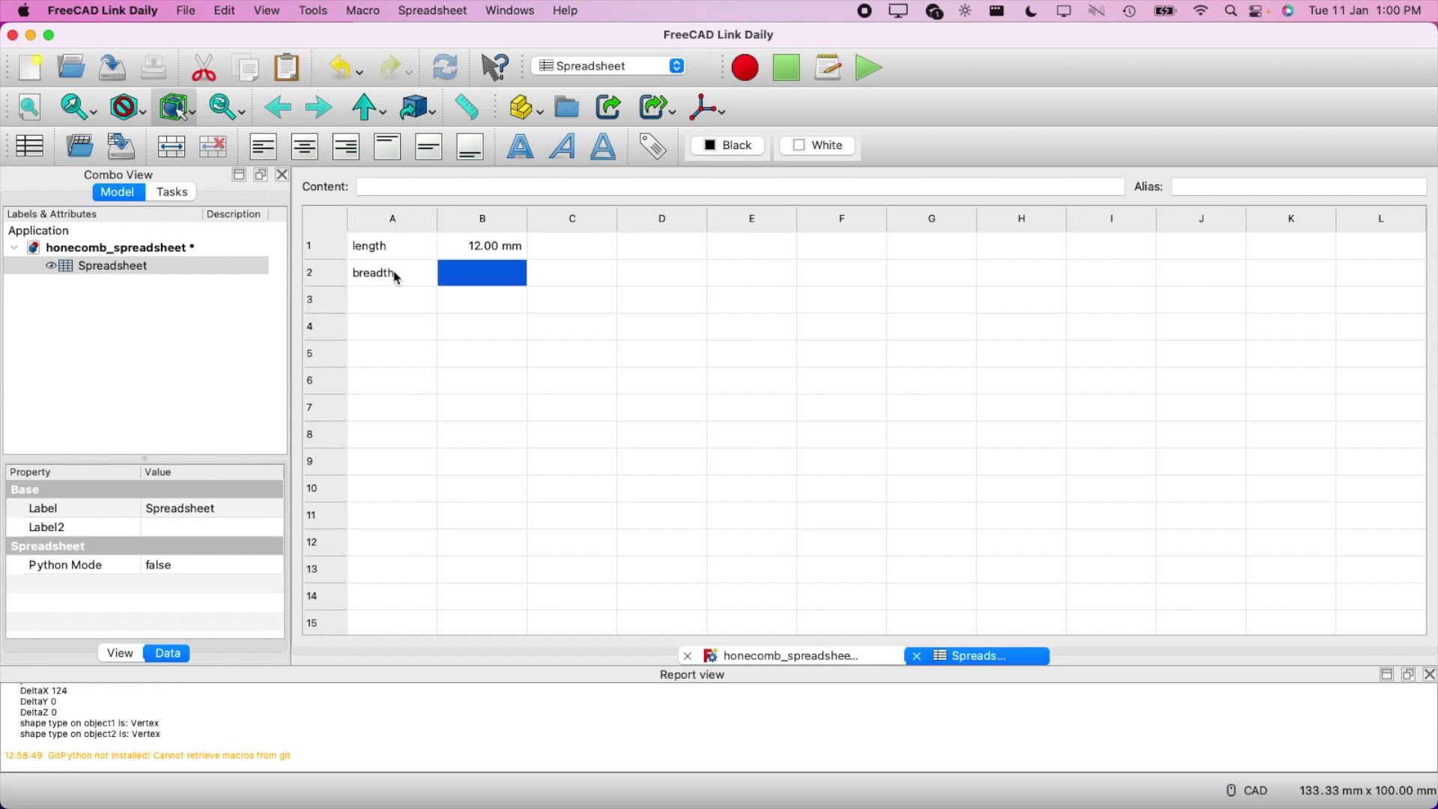
pyautogui.write('12.00 ')
pyautogui.write('mm')
pyautogui.press('Return')
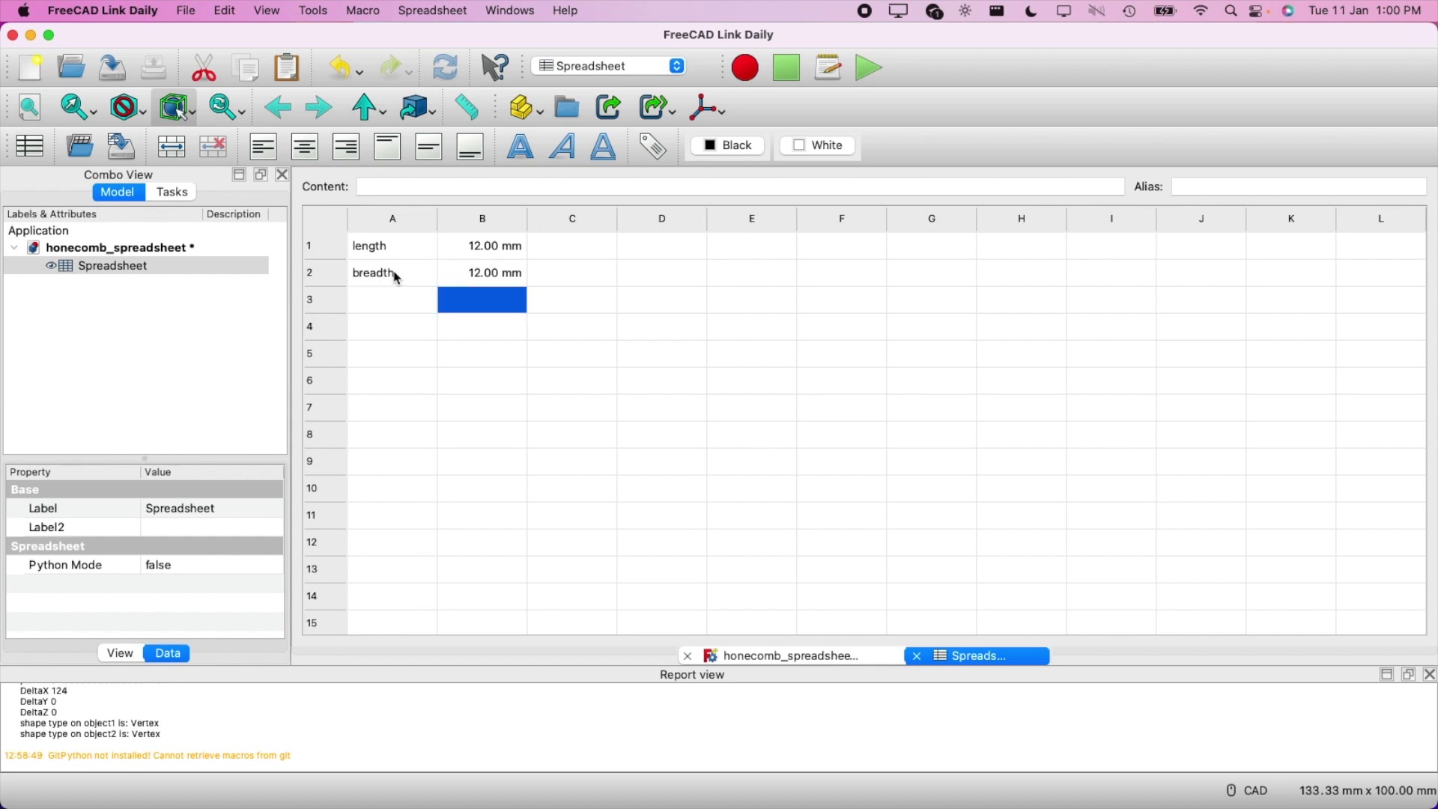
pyautogui.click(378, 311)
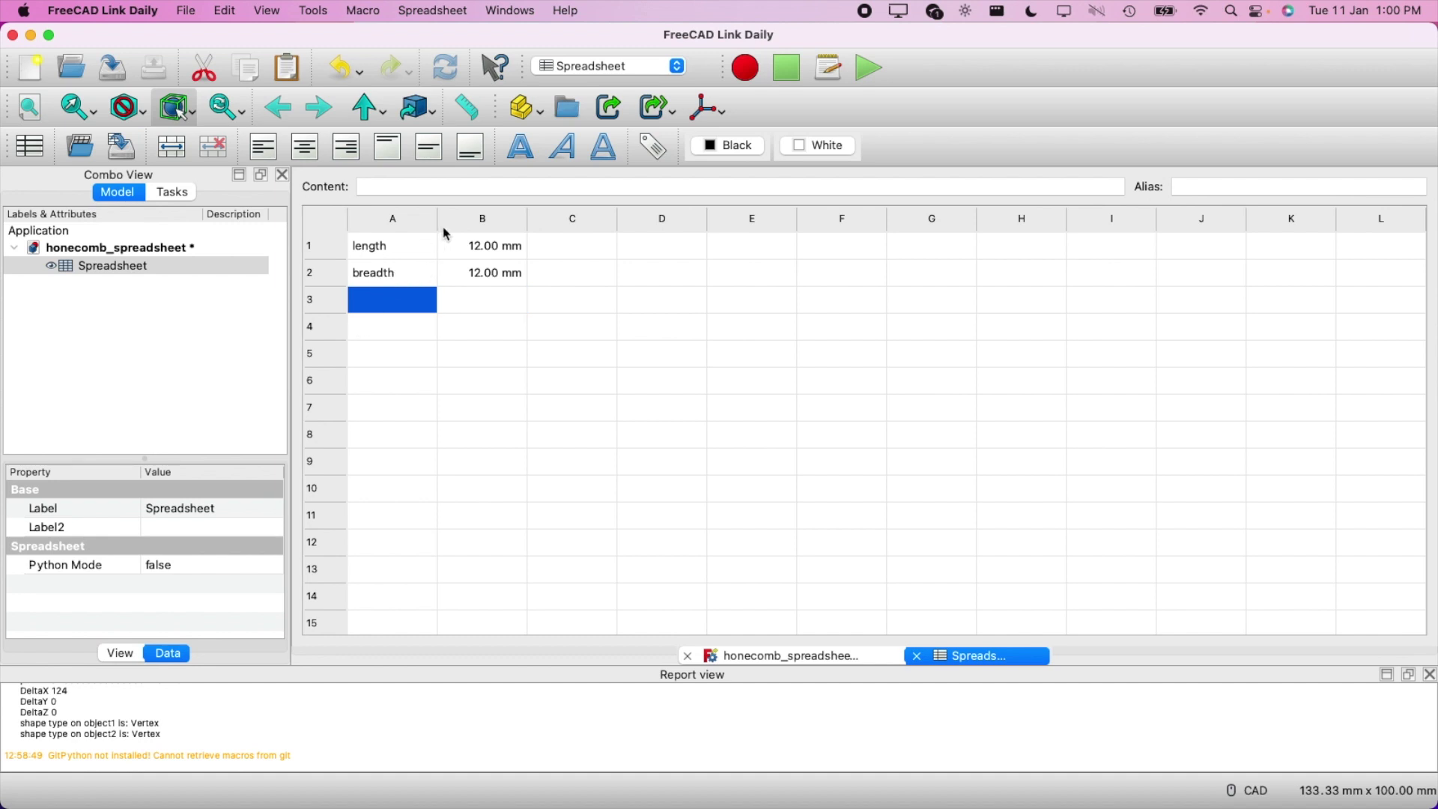
# Give cell B1 the alias length in the Alias box
pyautogui.click(486, 246)
pyautogui.click(487, 274)
pyautogui.click(486, 246)
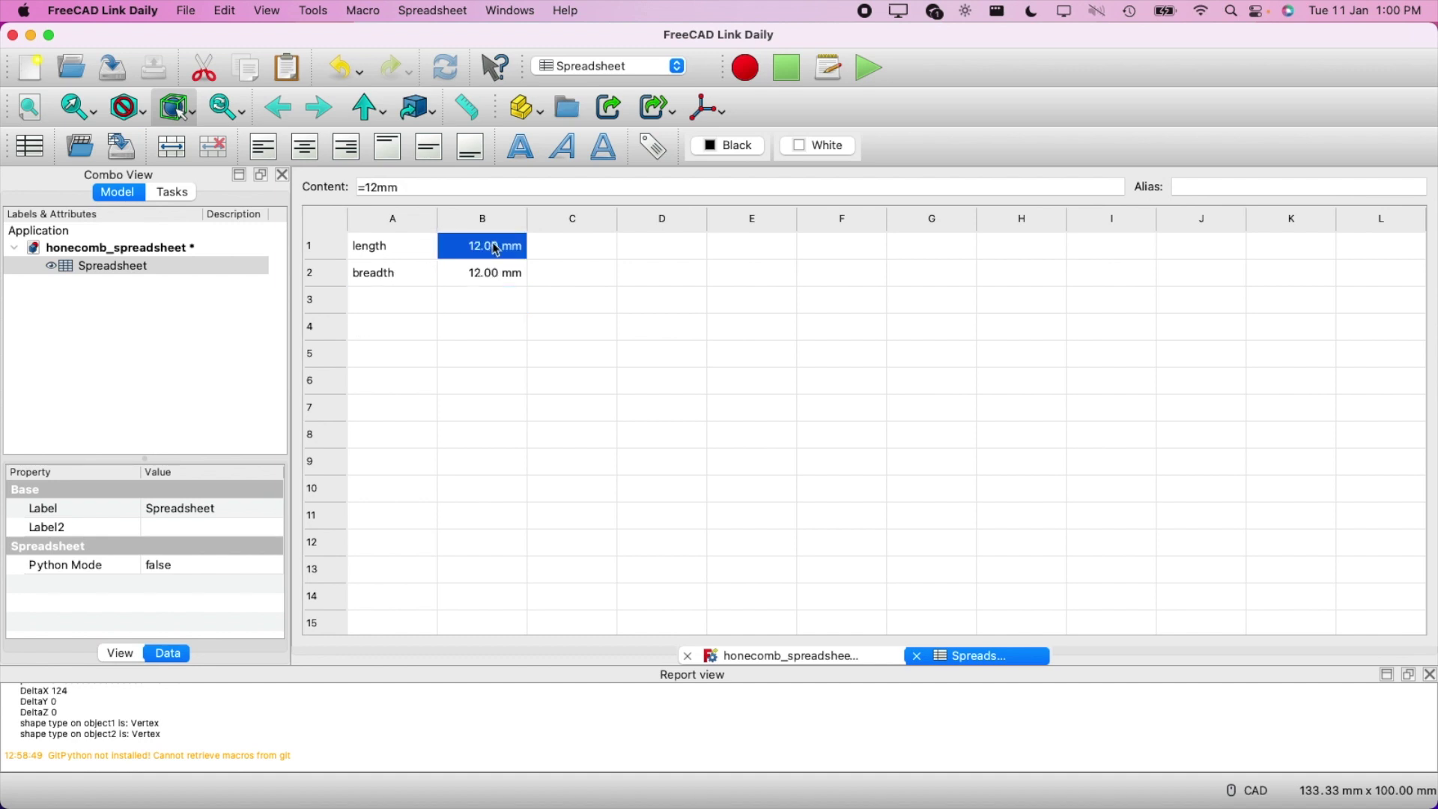
pyautogui.click(488, 275)
pyautogui.click(488, 249)
pyautogui.click(483, 277)
pyautogui.click(478, 255)
pyautogui.click(483, 298)
pyautogui.click(487, 274)
pyautogui.click(485, 252)
pyautogui.click(1310, 194)
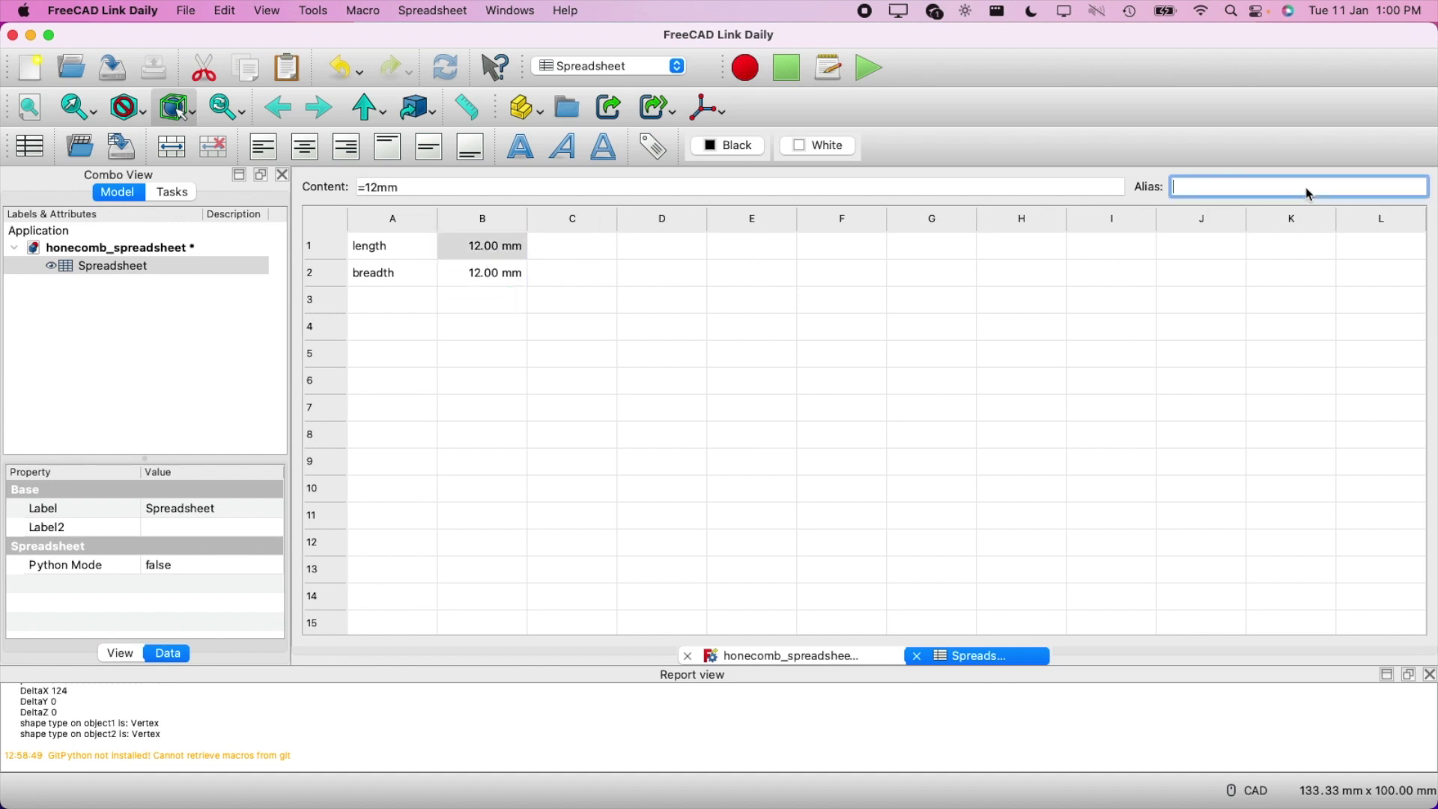
pyautogui.write('len')
pyautogui.press('Return')
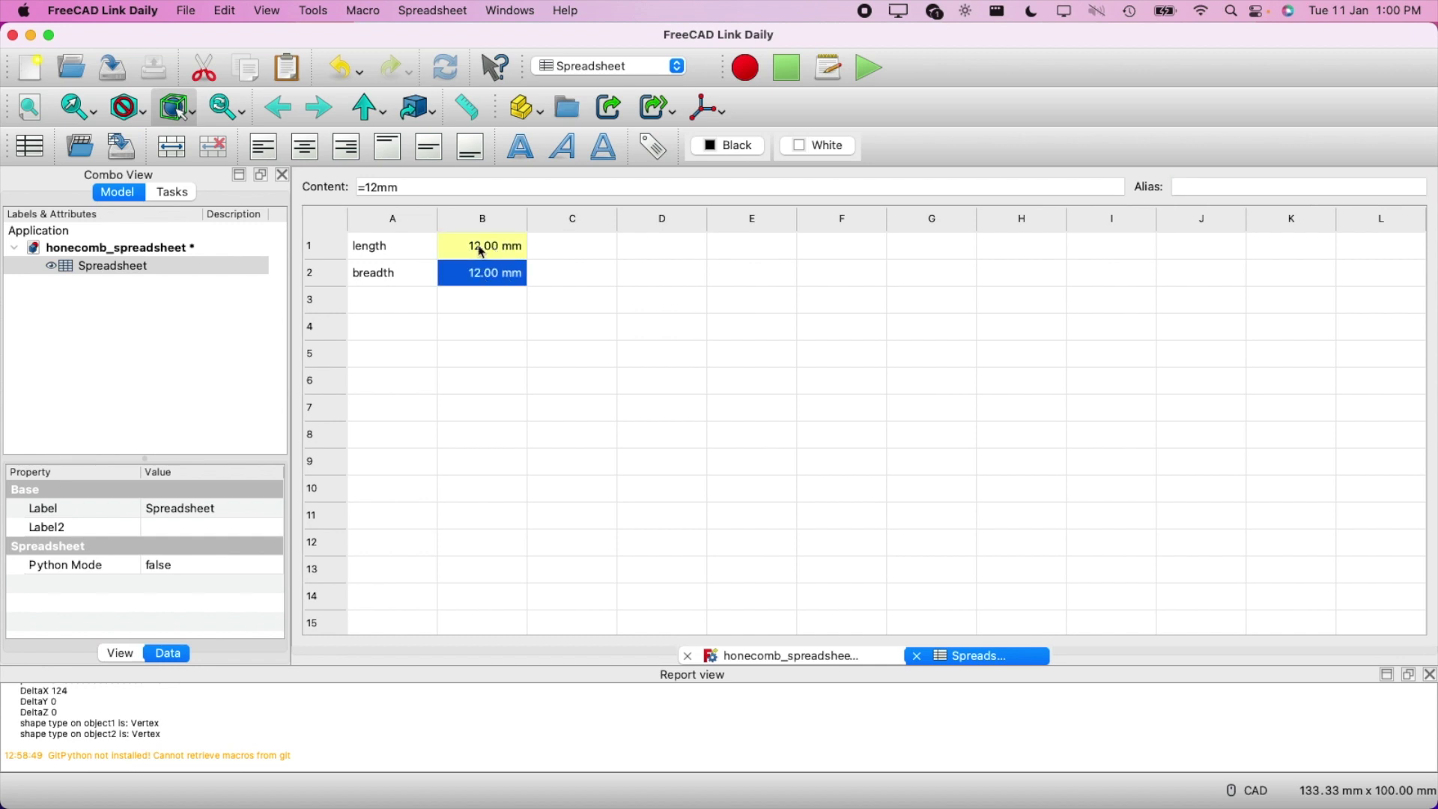
# Remove a stray F from B1's alias so it reads length, and check it in cell properties
pyautogui.click(398, 249)
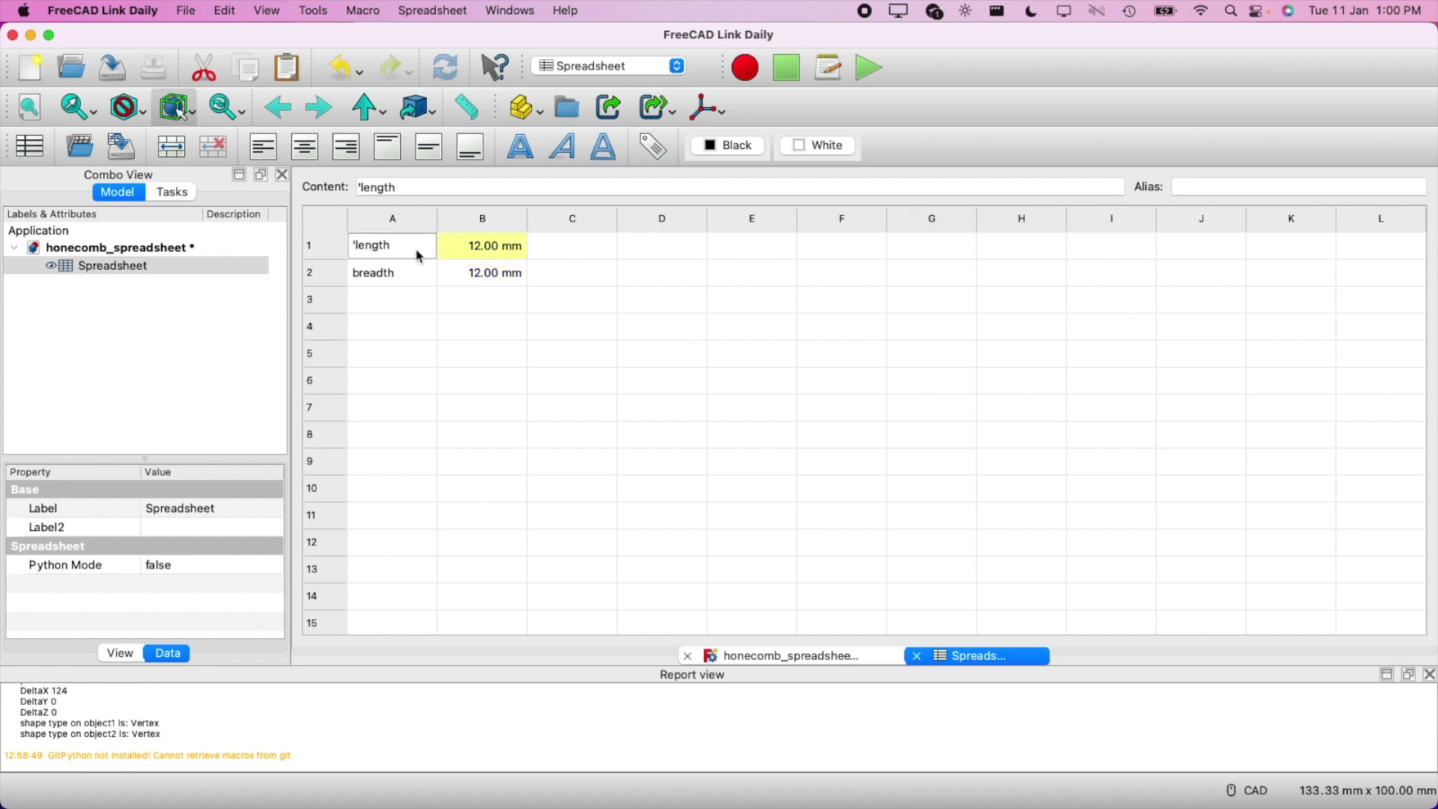
pyautogui.click(483, 247)
pyautogui.click(1221, 191)
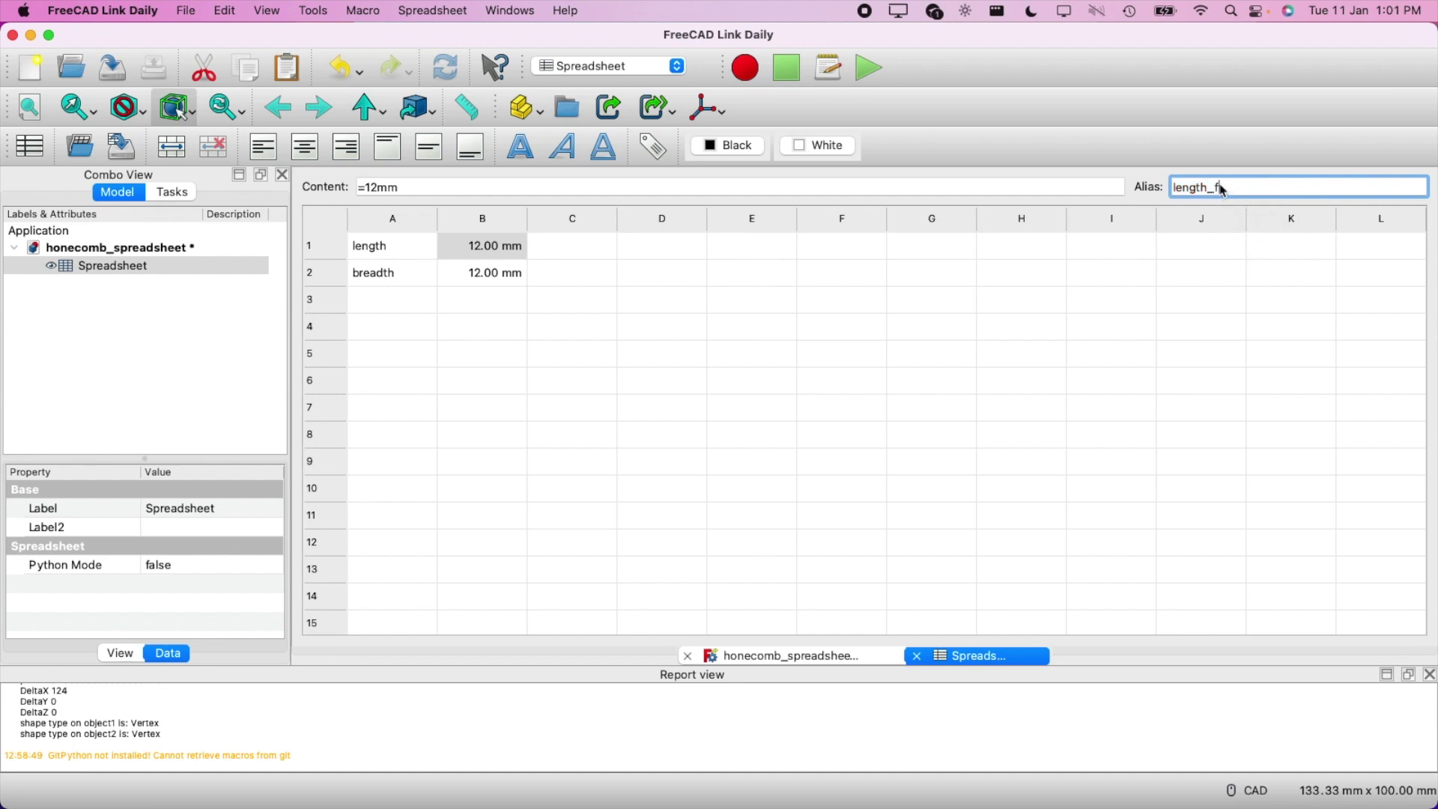
pyautogui.write('F')
pyautogui.click(605, 299)
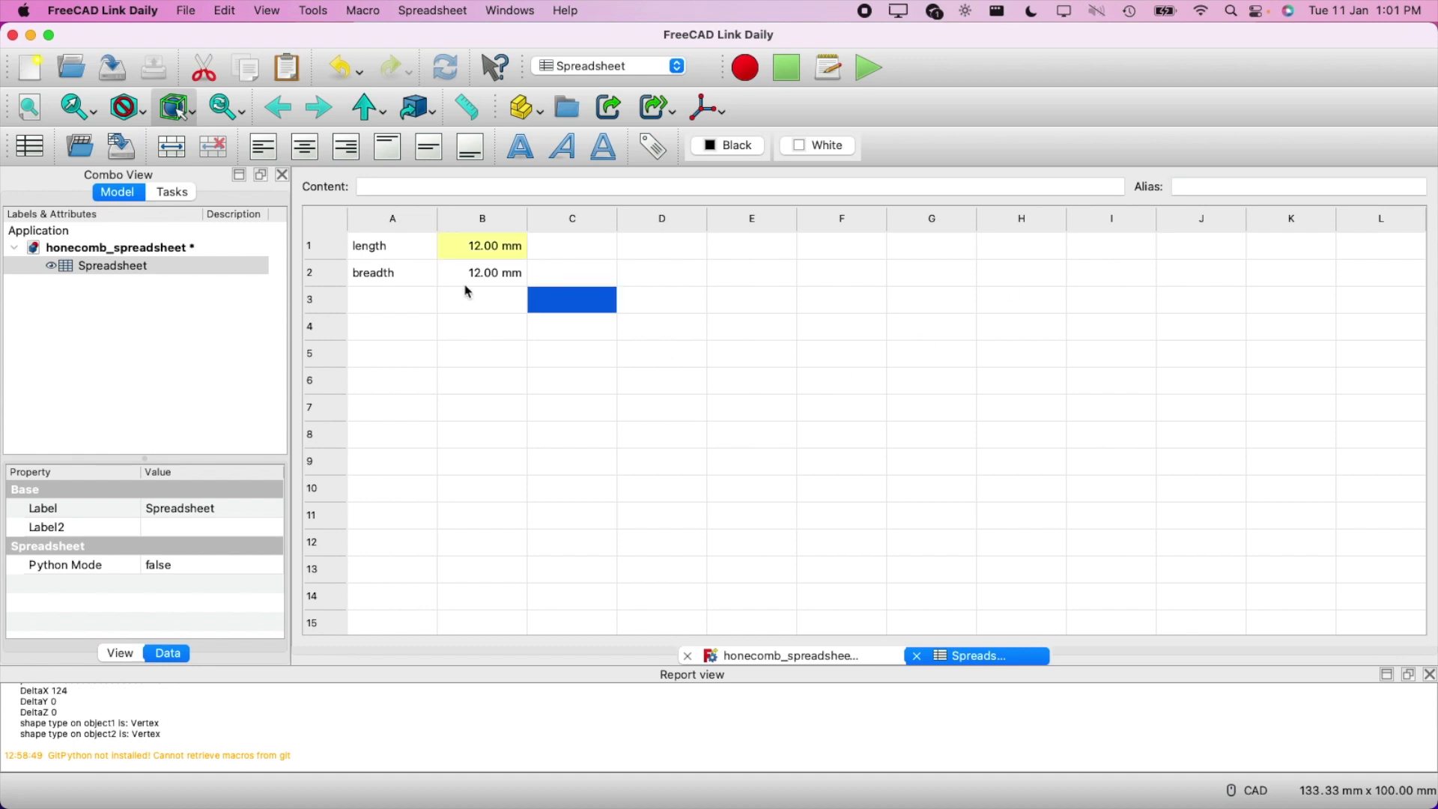
pyautogui.click(500, 246)
pyautogui.click(1255, 190)
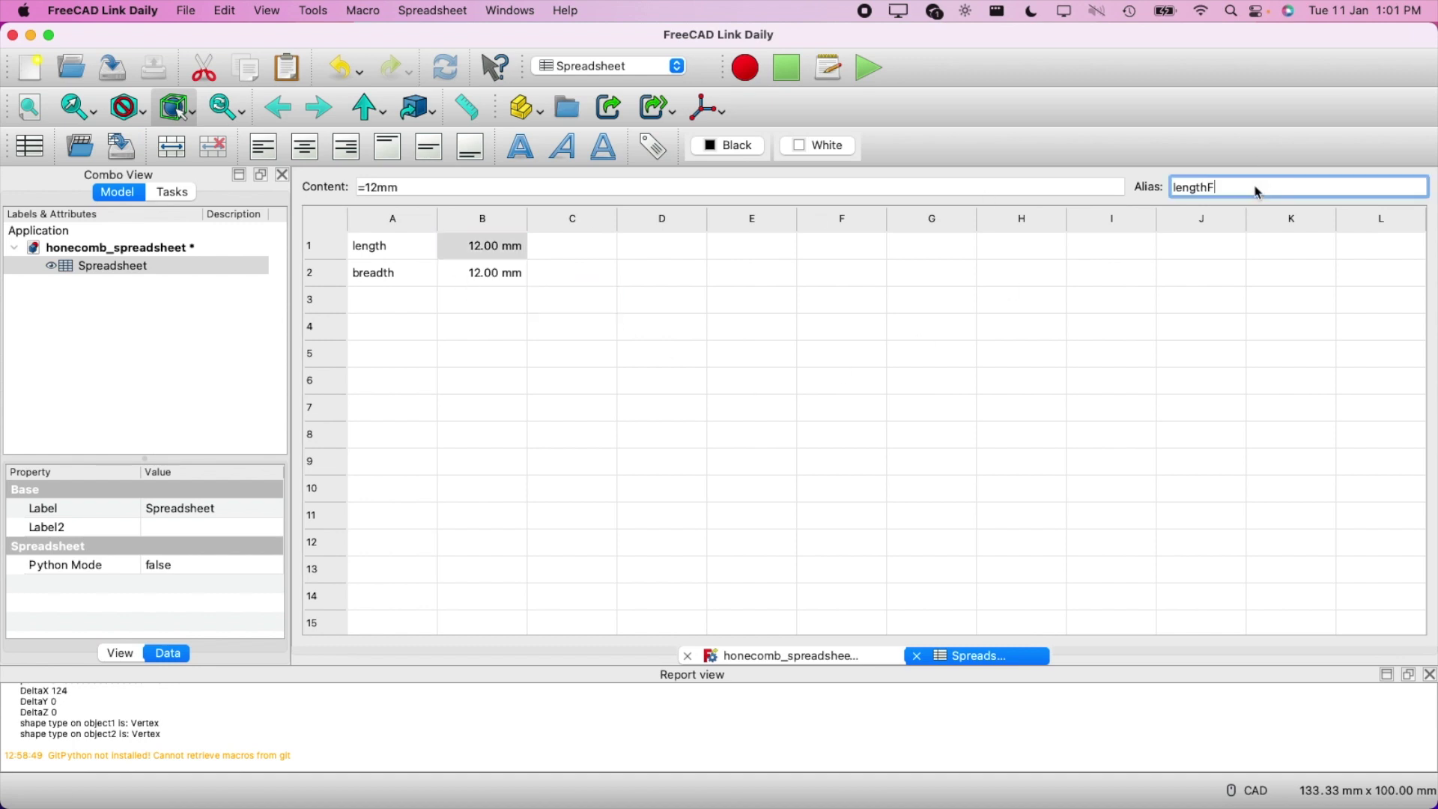
pyautogui.press('BackSpace')
pyautogui.press('Return')
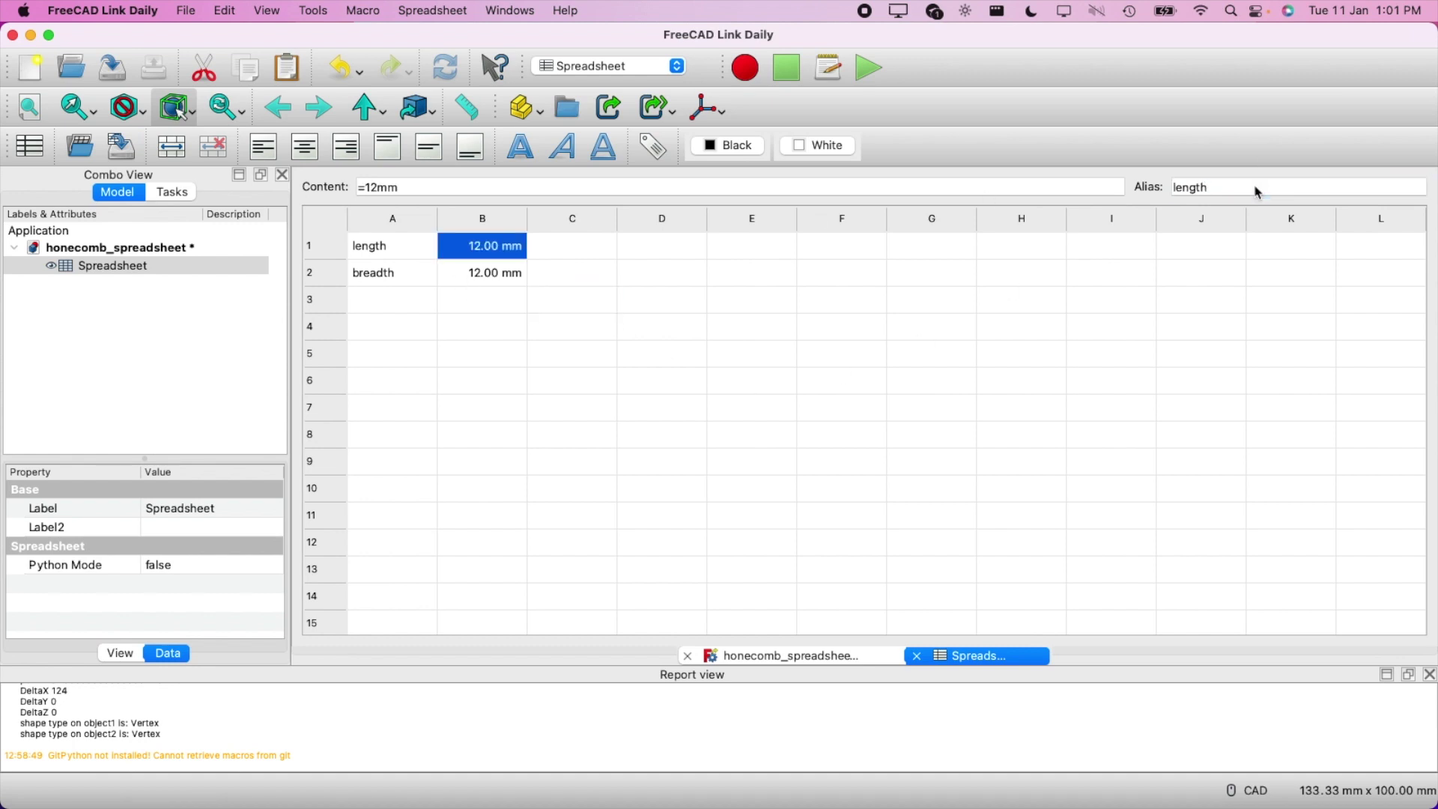
pyautogui.rightClick(493, 253)
pyautogui.click(539, 419)
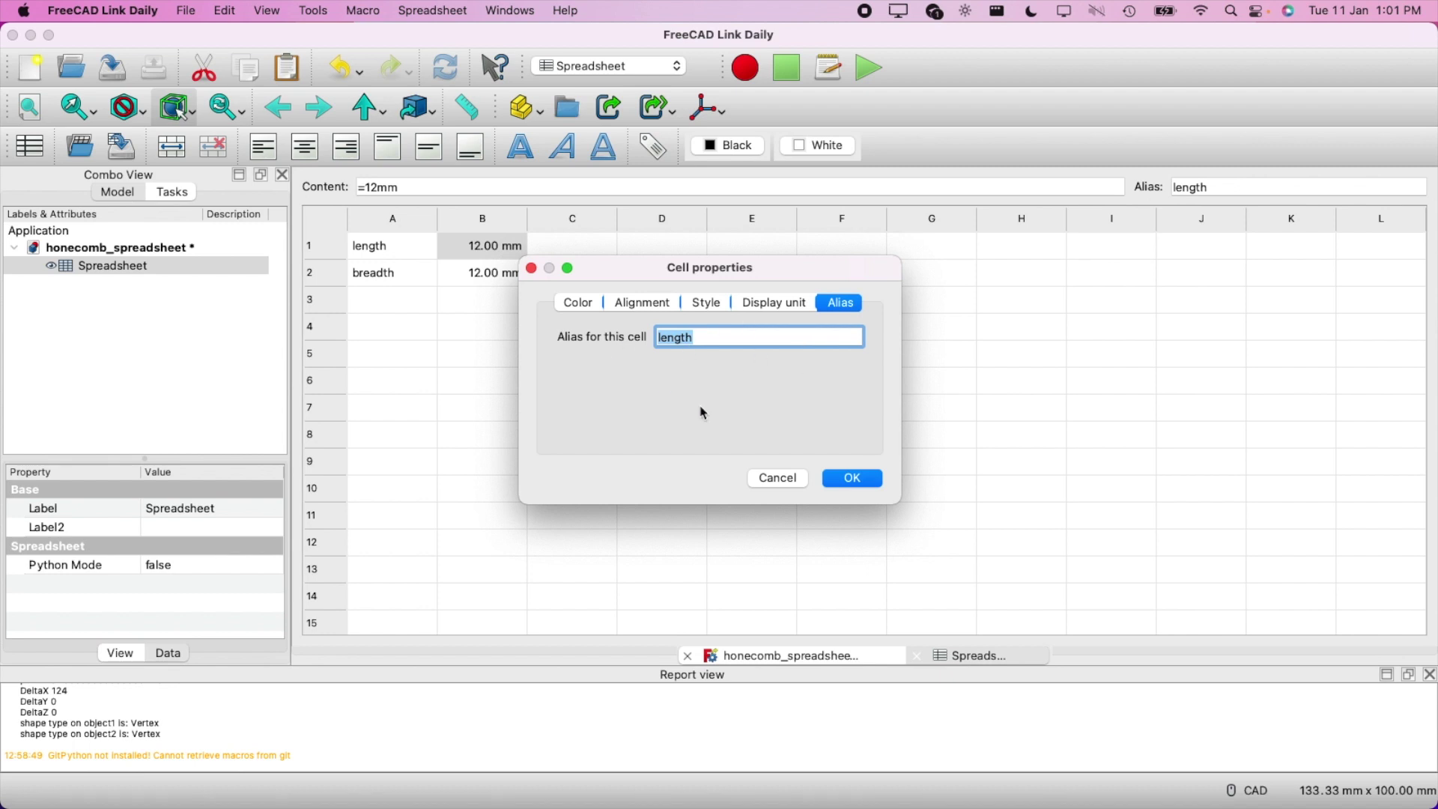
pyautogui.click(779, 481)
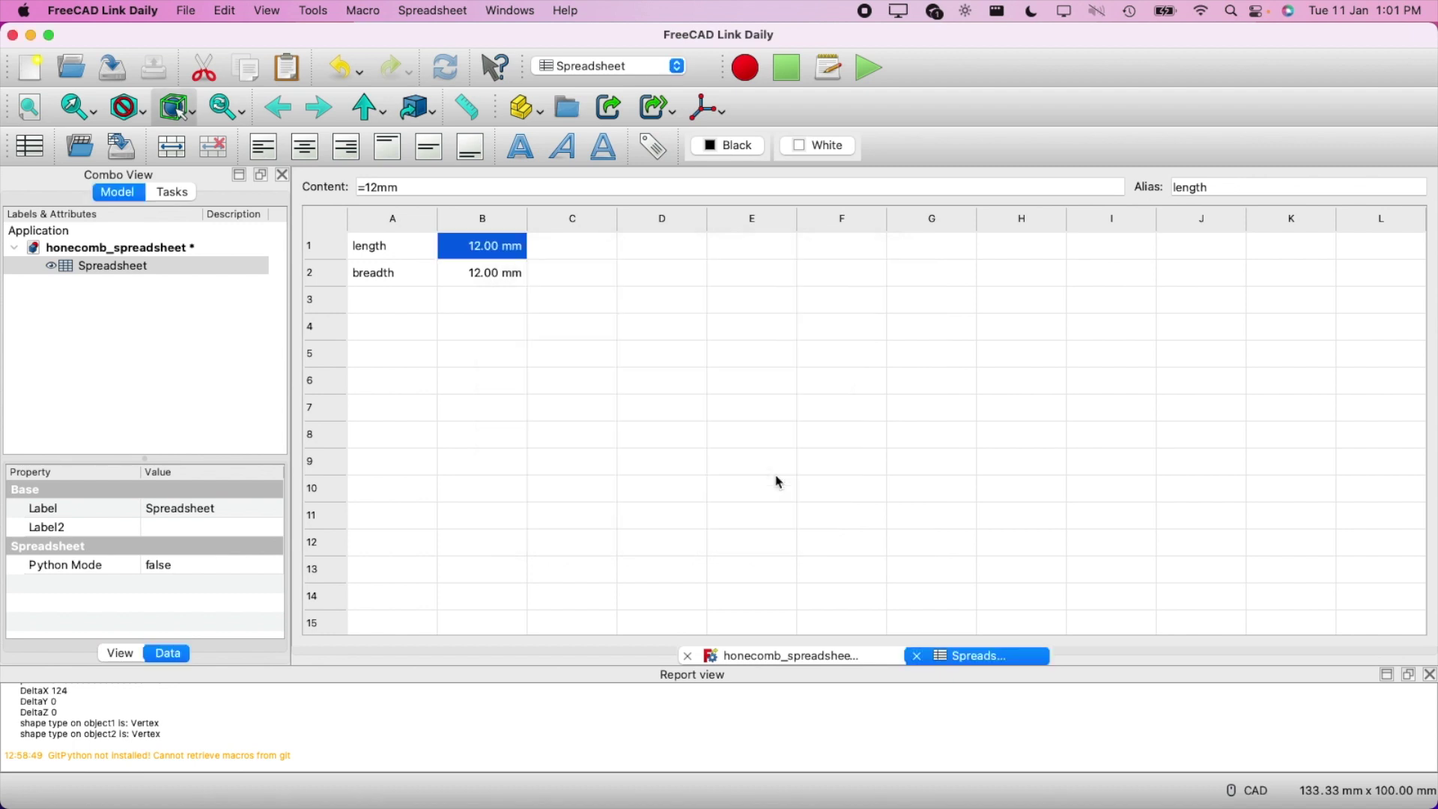
# Alias cell B2 as breadth through its cell properties
pyautogui.click(470, 280)
pyautogui.rightClick(469, 281)
pyautogui.click(516, 447)
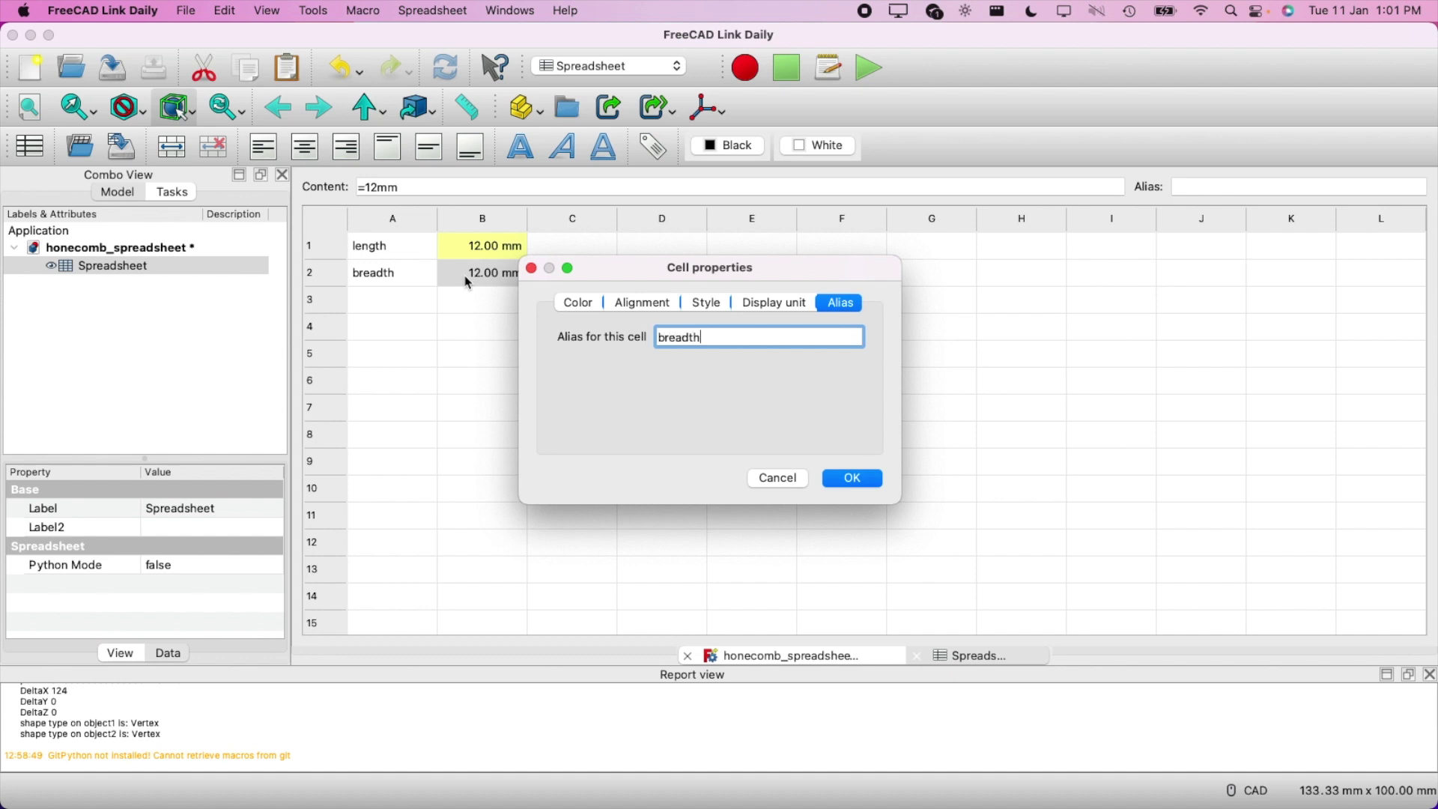
pyautogui.press('Return')
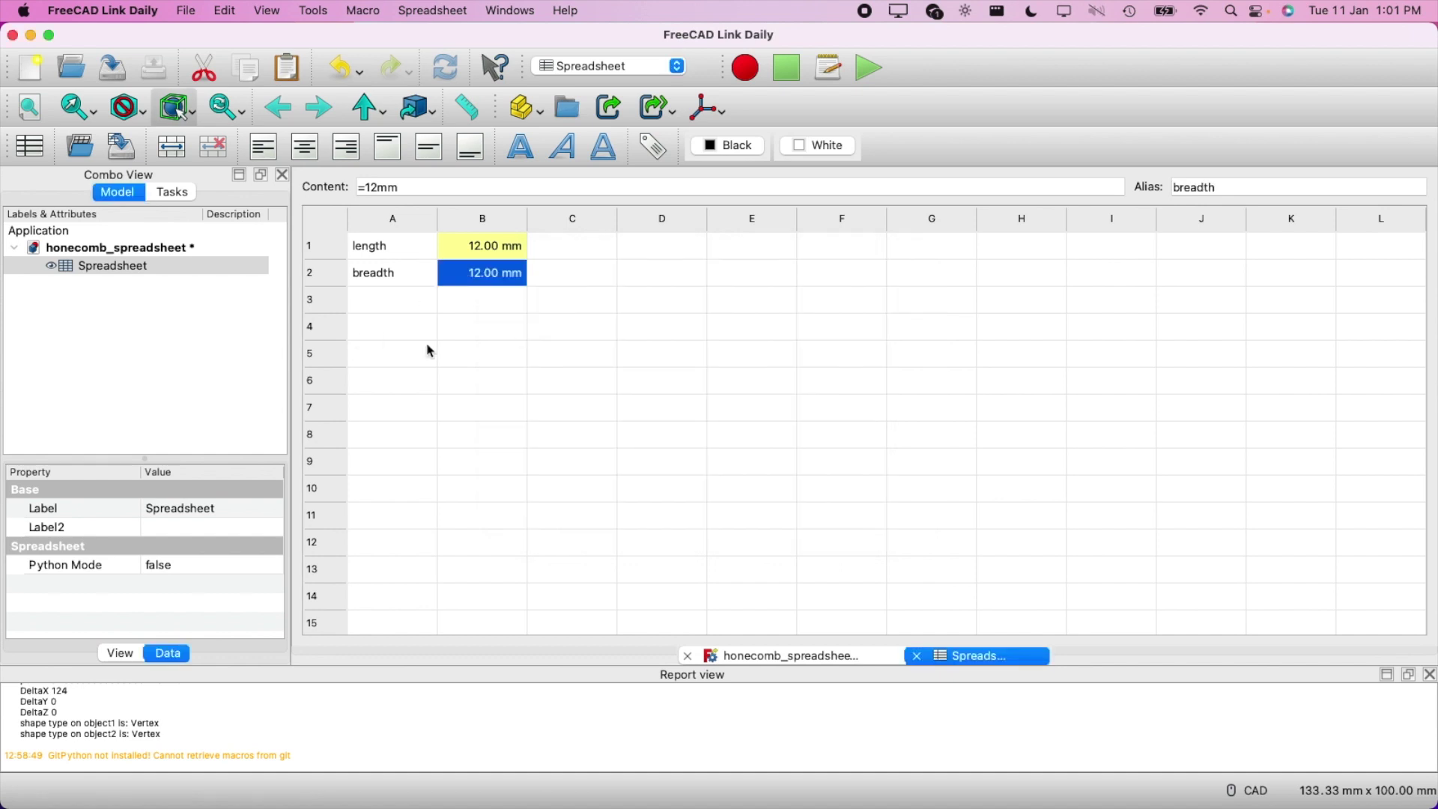
pyautogui.click(390, 300)
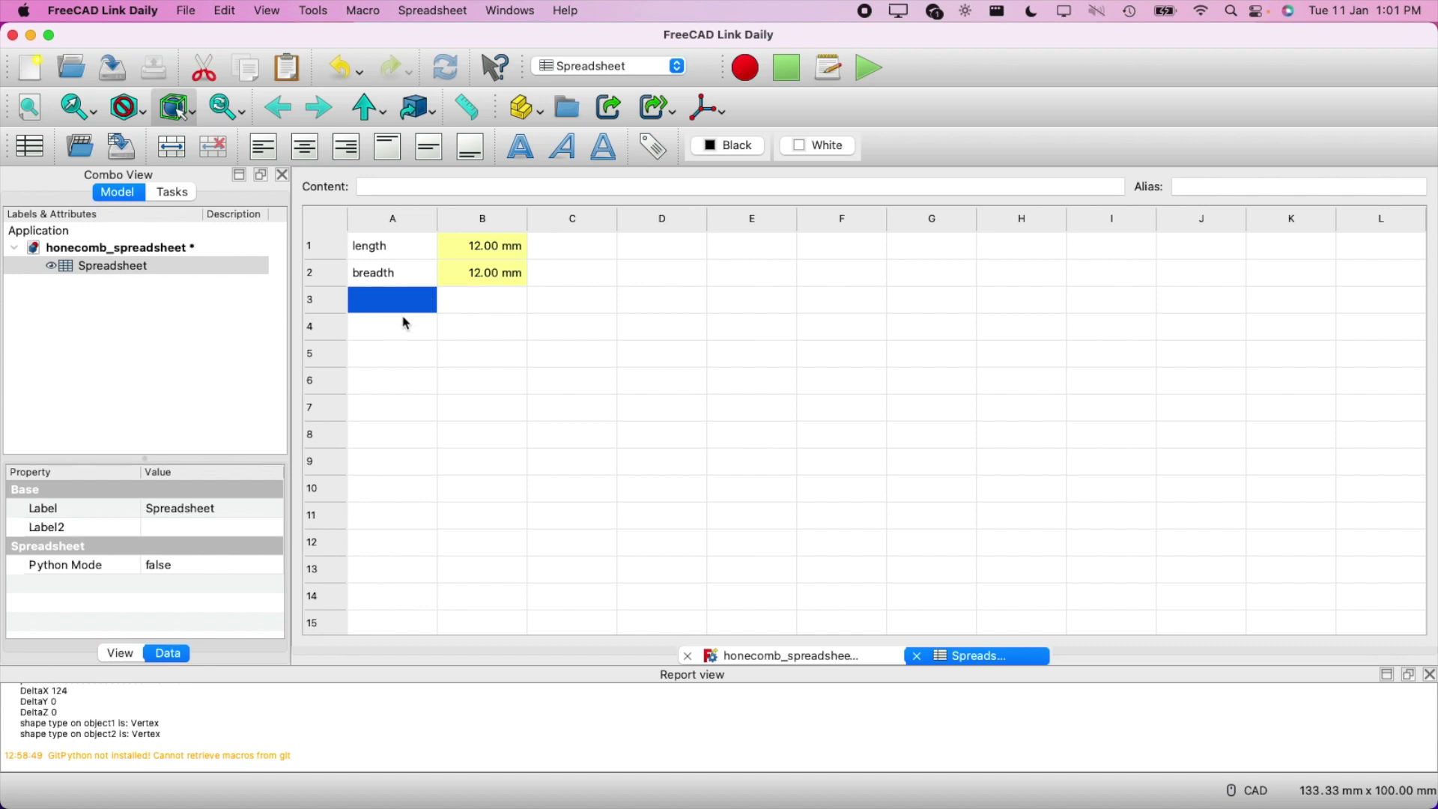
# Enter the label thickness in A3 and the value 1.60 mm in B3
pyautogui.write('thickne')
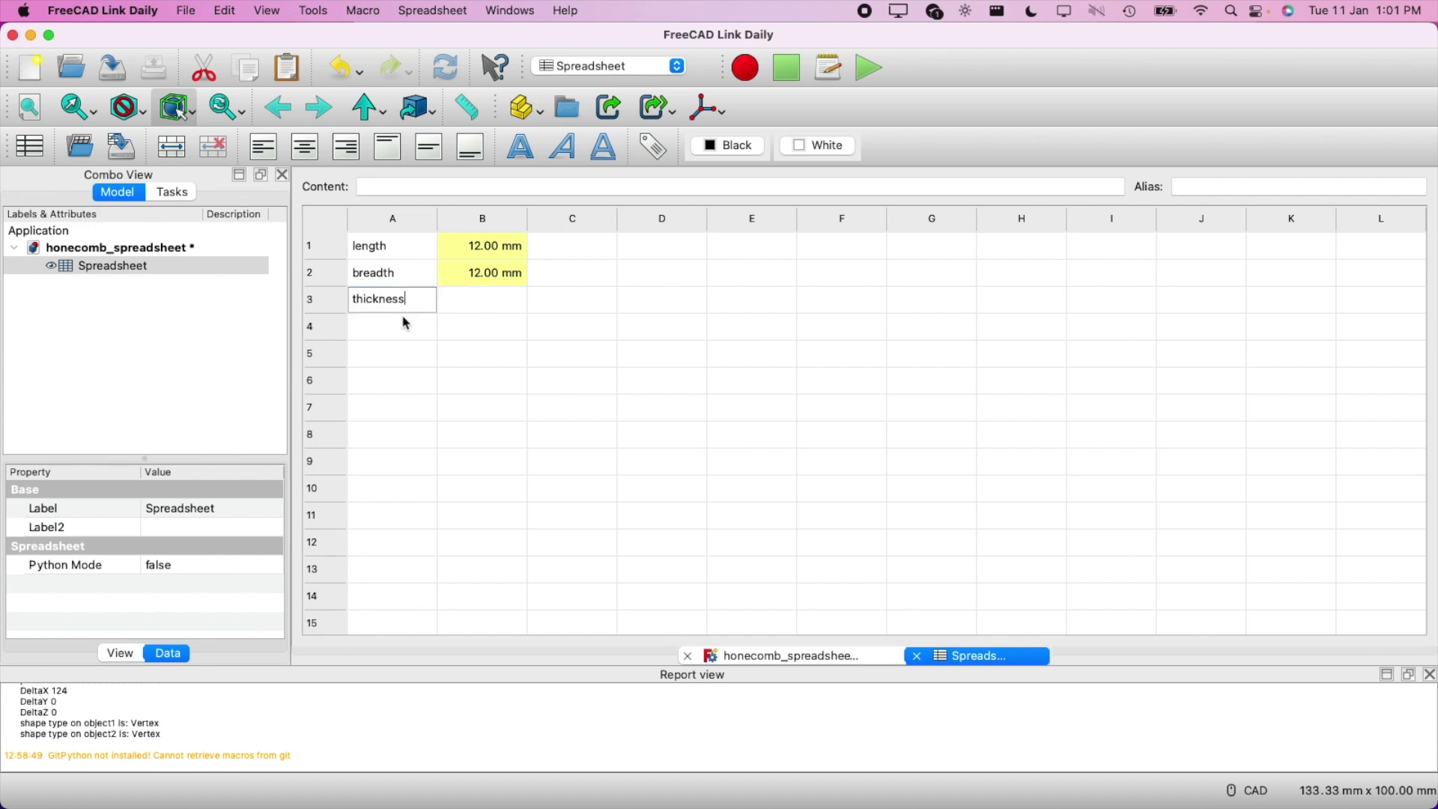
pyautogui.write('ss')
pyautogui.click(405, 323)
pyautogui.press('Up')
pyautogui.press('Right')
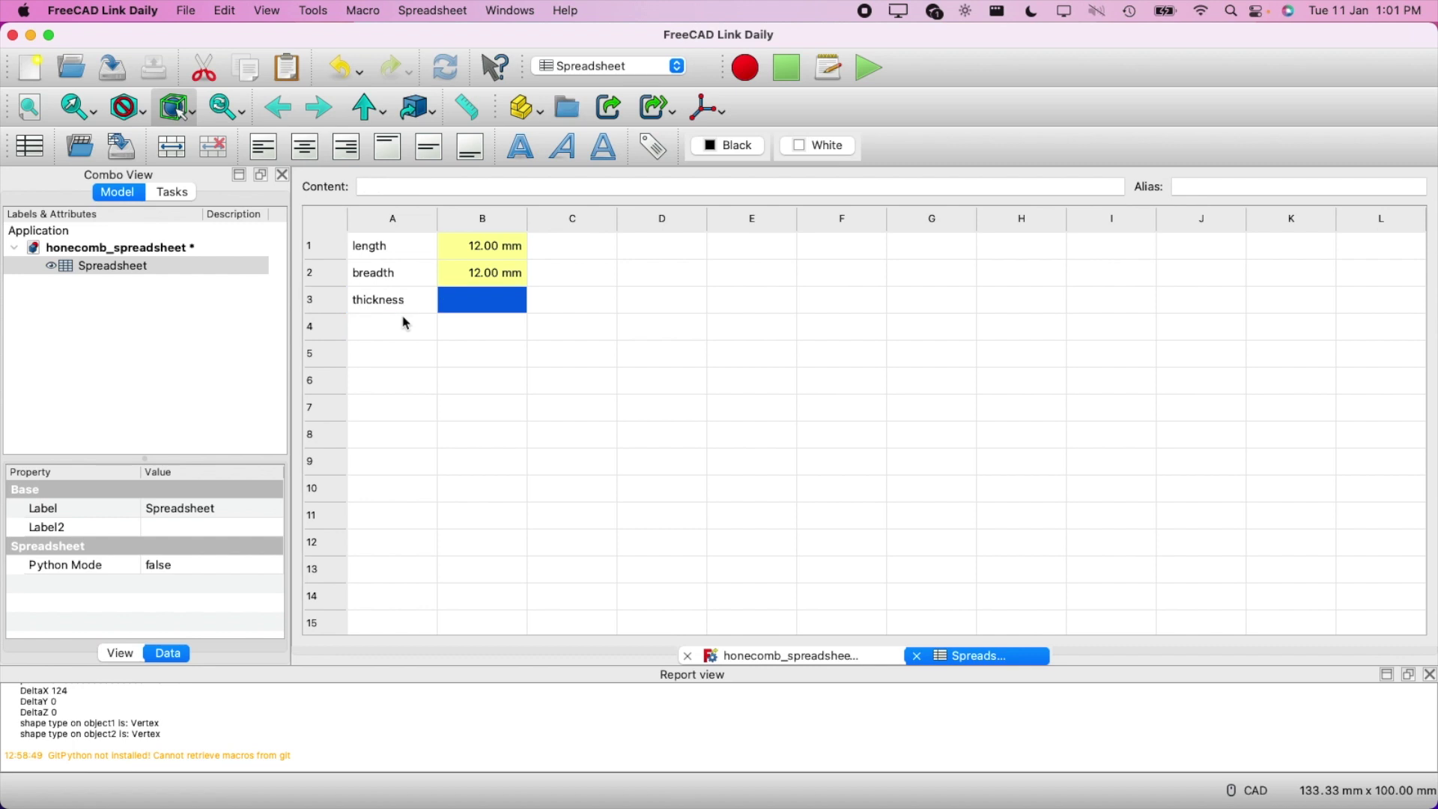
pyautogui.write('1.6')
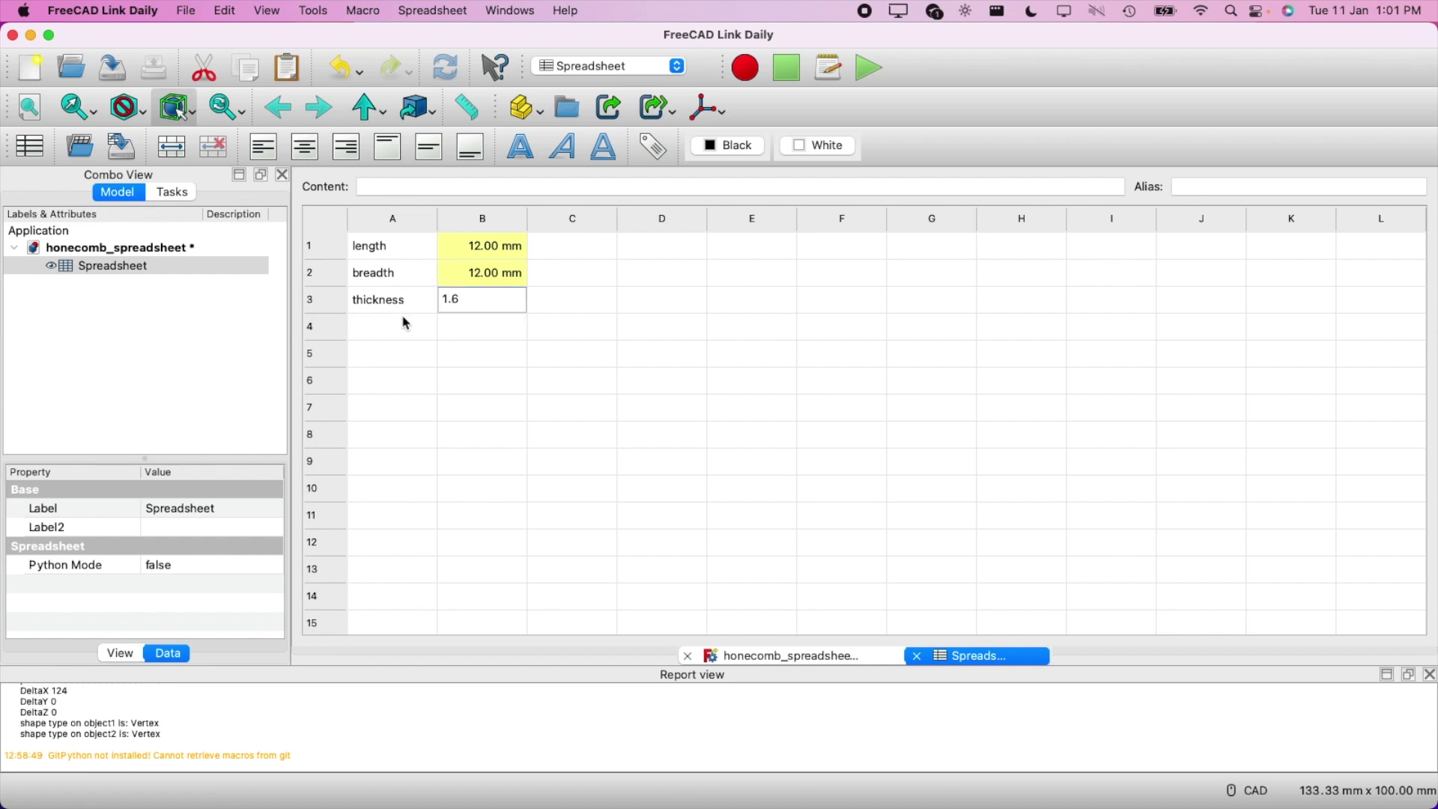
pyautogui.write('0 mm')
pyautogui.press('Return')
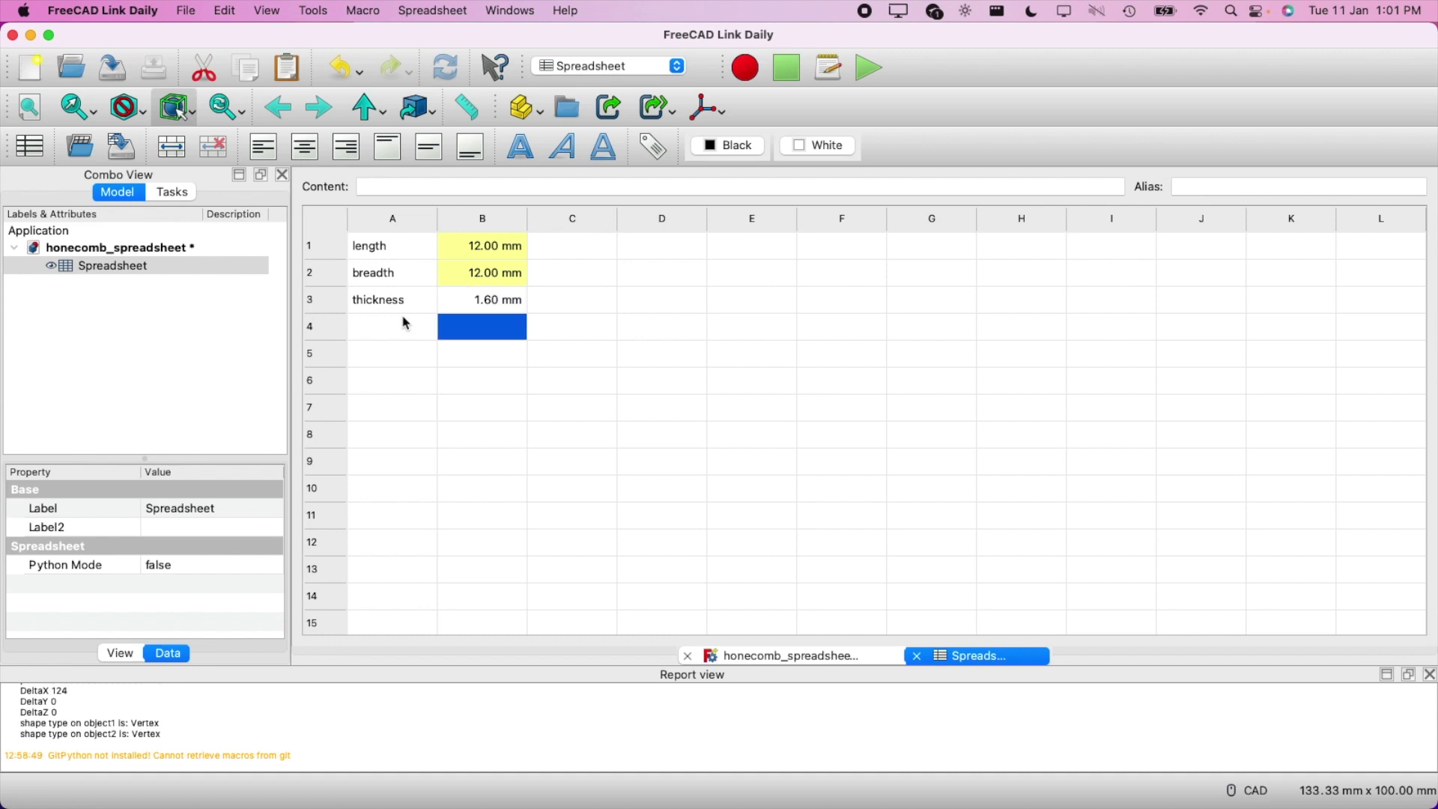
# Give the 1.60 mm cell B3 the alias thickness
pyautogui.click(444, 300)
pyautogui.hotkey('ctrl', 'alt', 'a')
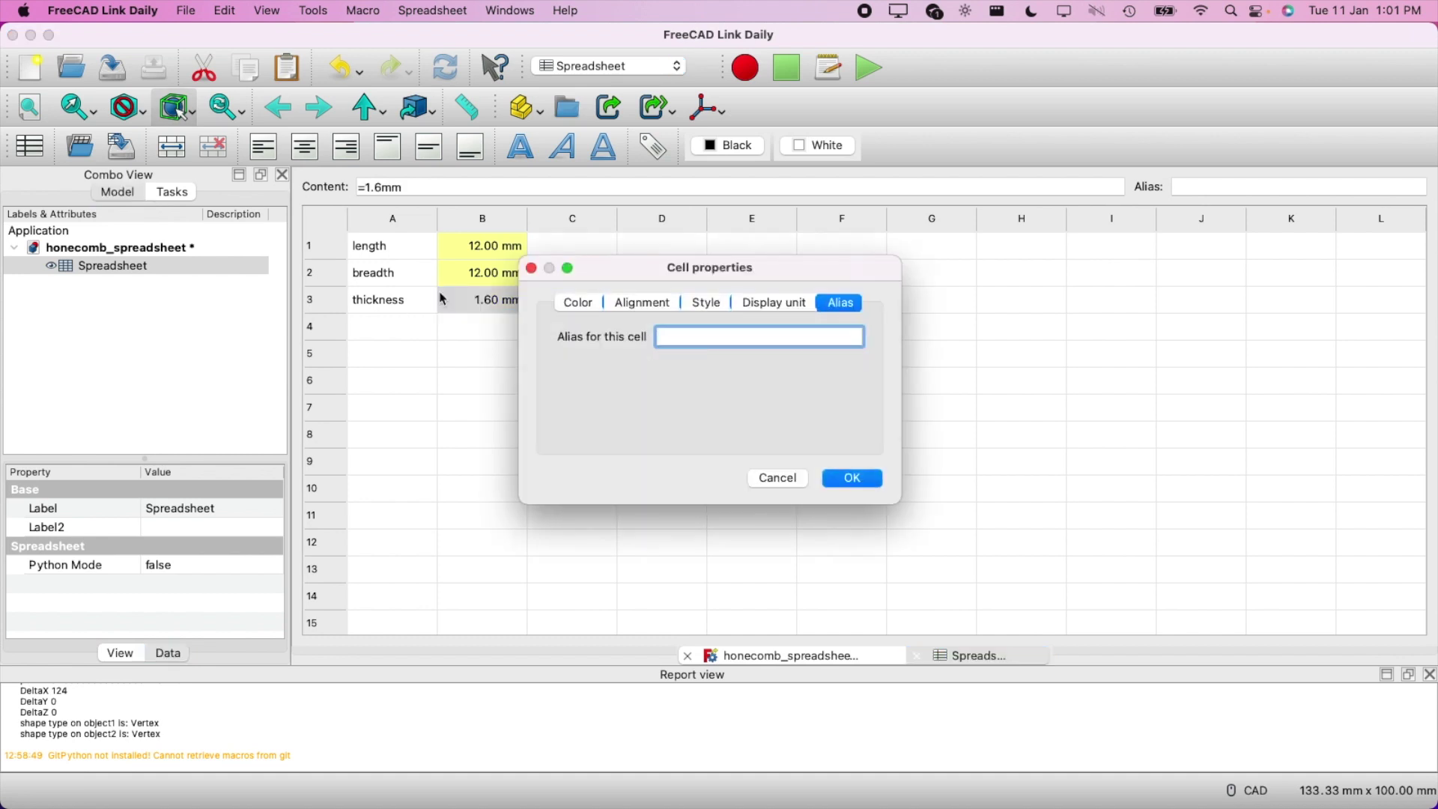
pyautogui.write('thickness')
pyautogui.press('Return')
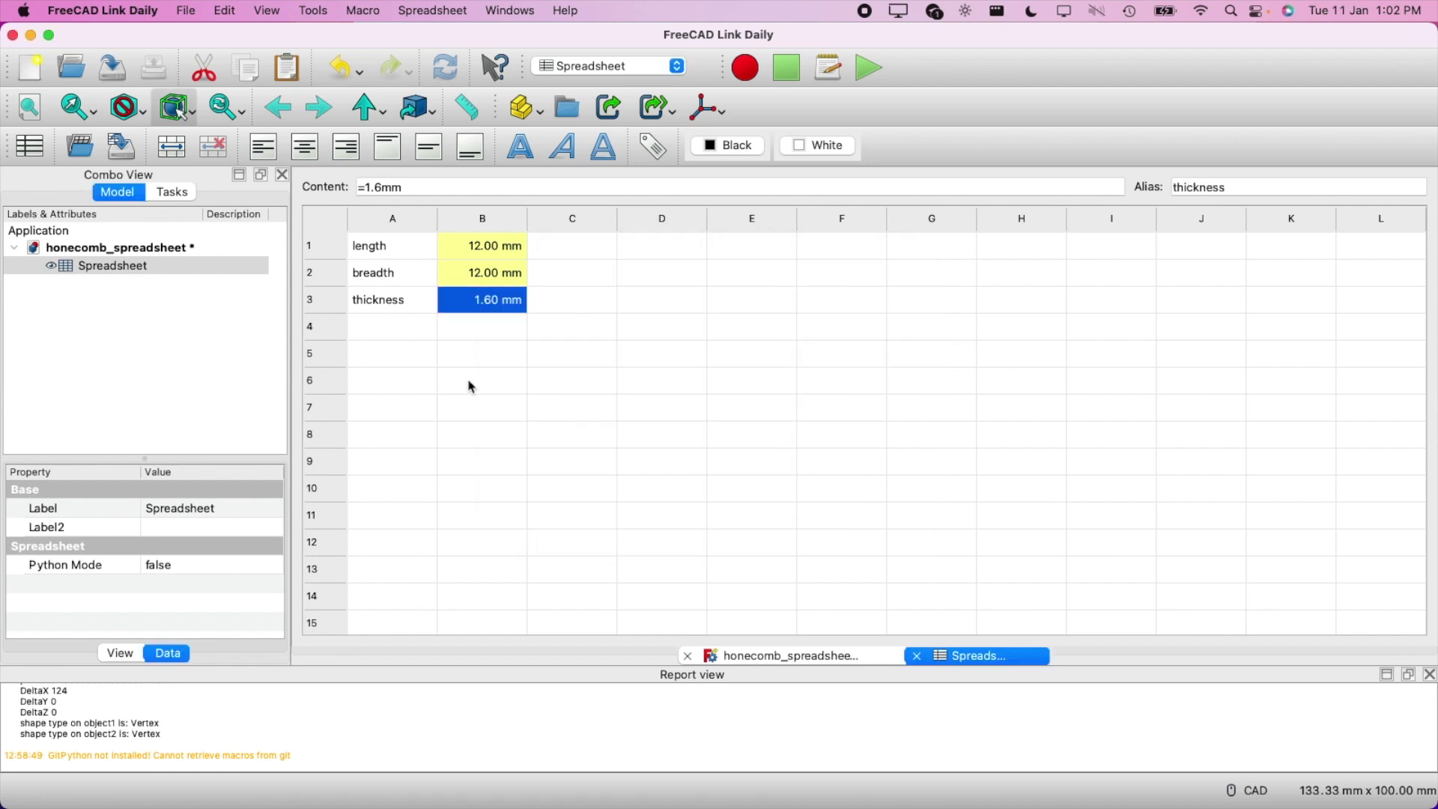
# Label A4 border thickness and widen column A to fit it
pyautogui.doubleClick(395, 330)
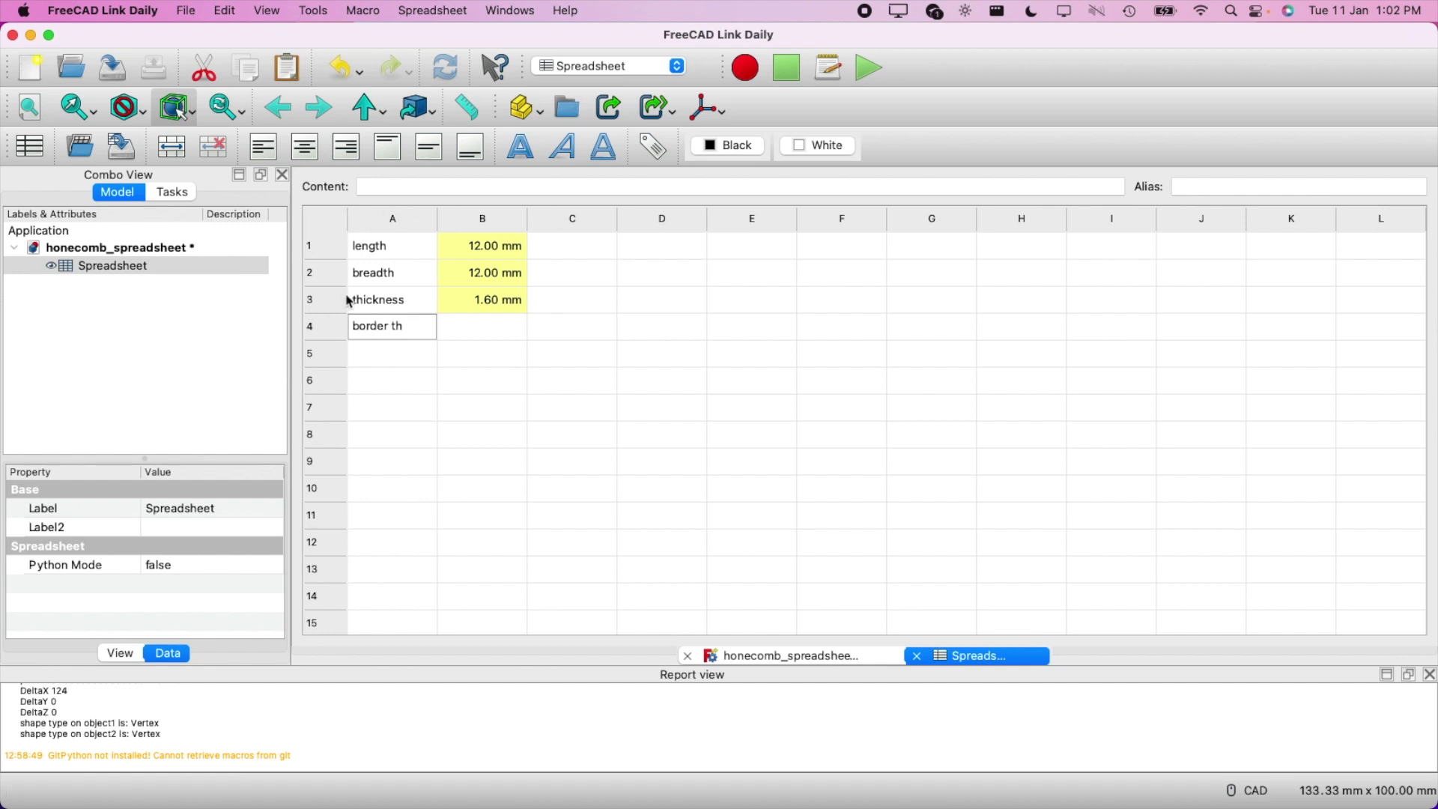
pyautogui.write('ickness')
pyautogui.press('Return')
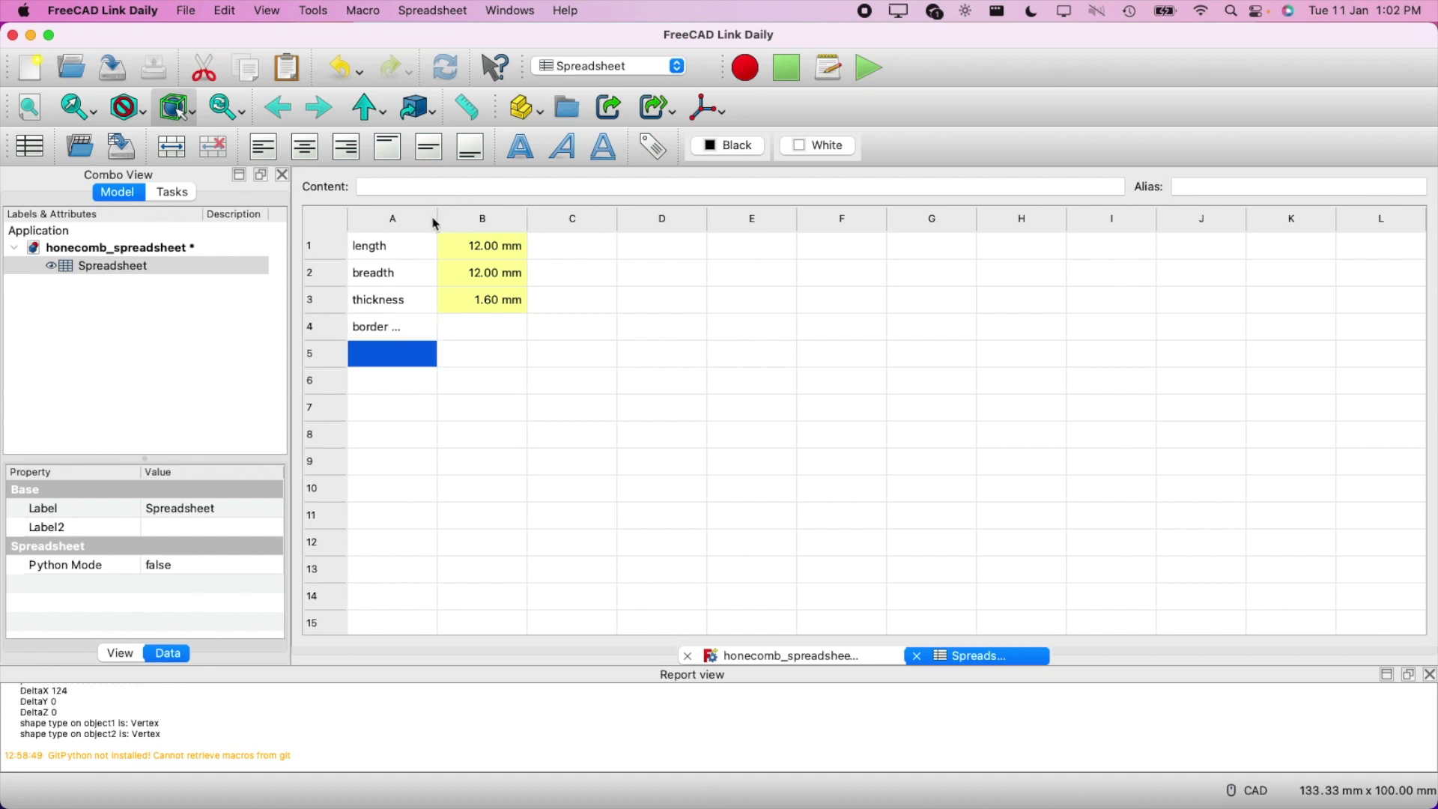
pyautogui.moveTo(441, 223); pyautogui.dragTo(494, 223)
pyautogui.click(522, 326)
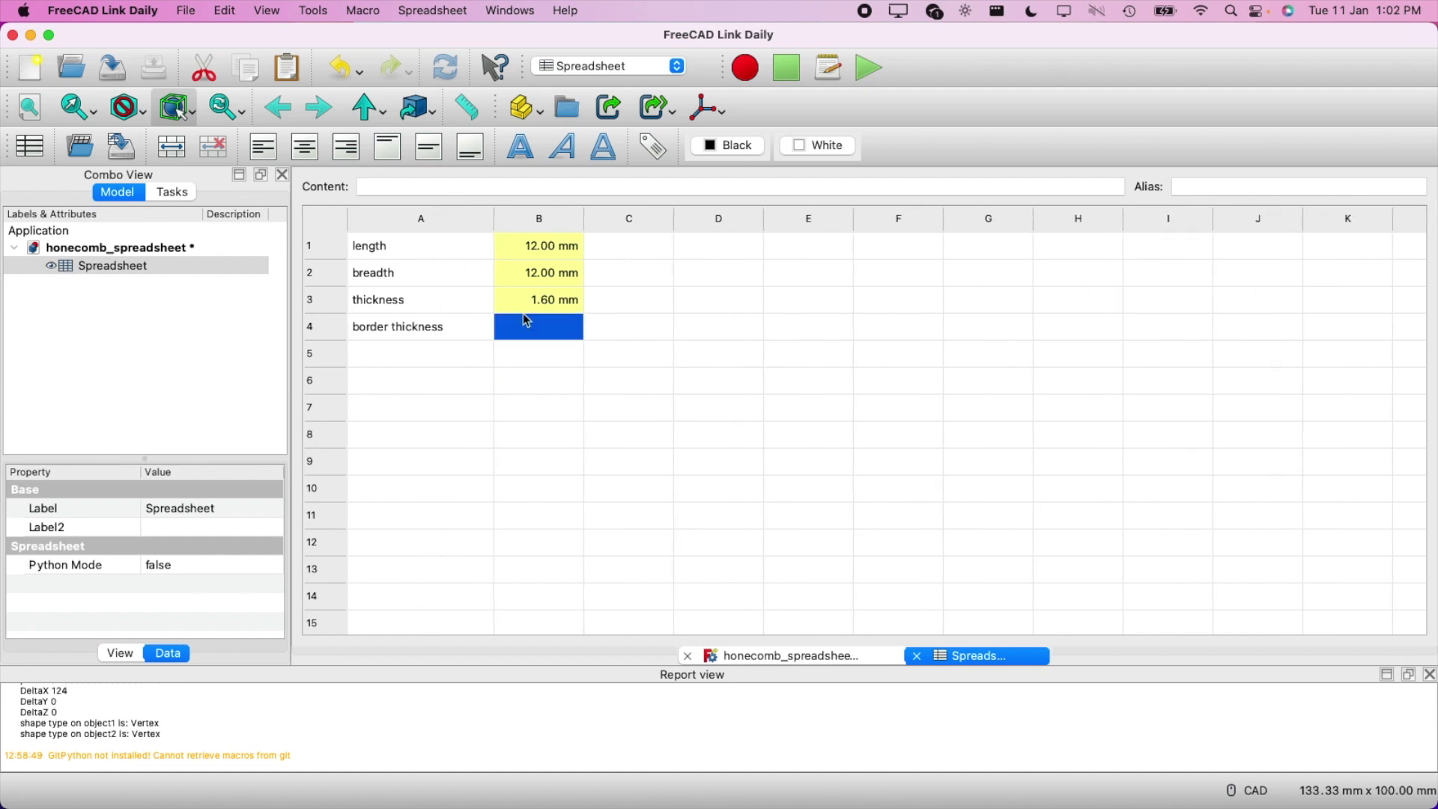
pyautogui.click(543, 299)
pyautogui.click(515, 333)
# Rename the A3 label to height and change B3's alias to height
pyautogui.doubleClick(550, 333)
pyautogui.click(418, 299)
pyautogui.doubleClick(424, 304)
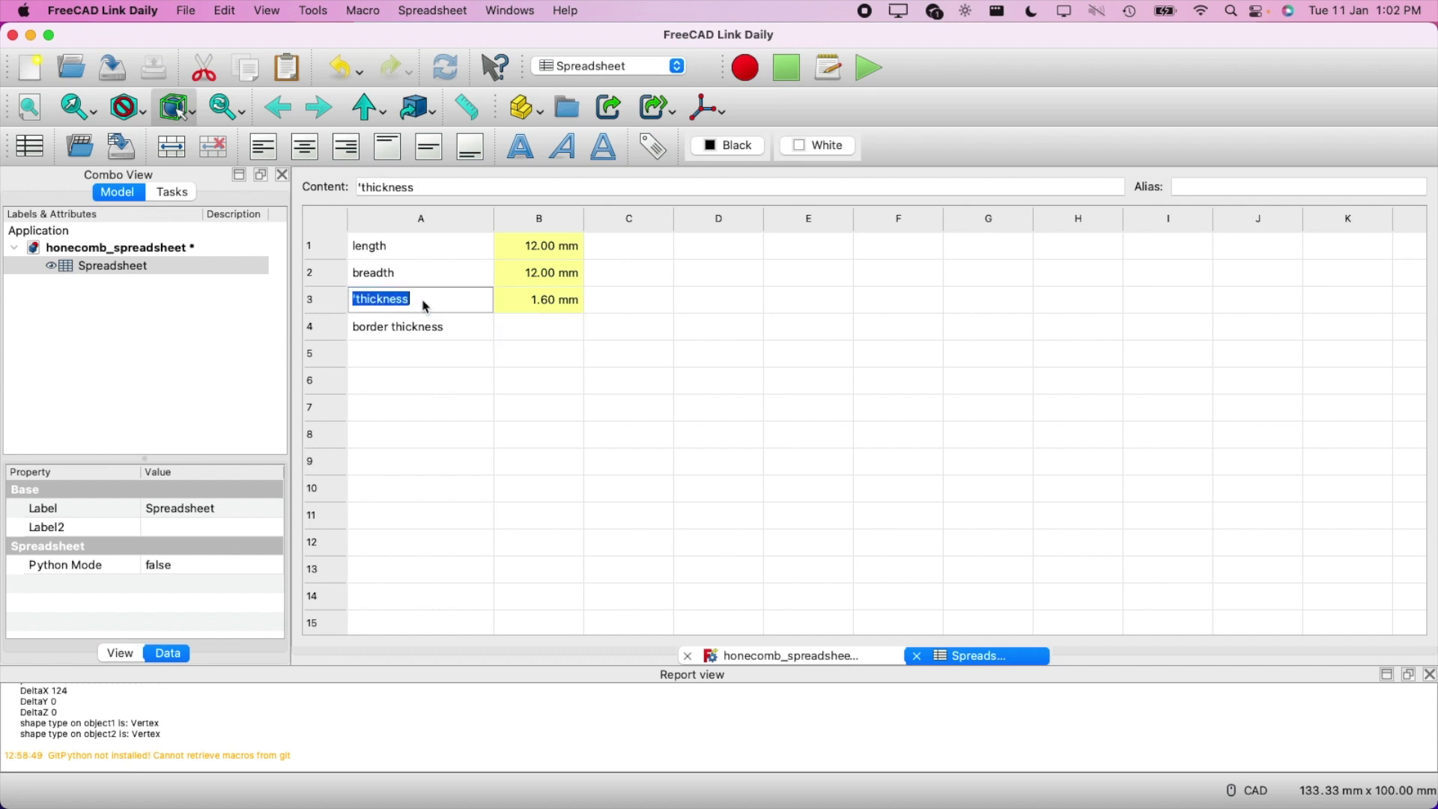
pyautogui.write('height')
pyautogui.press('Return')
pyautogui.click(539, 300)
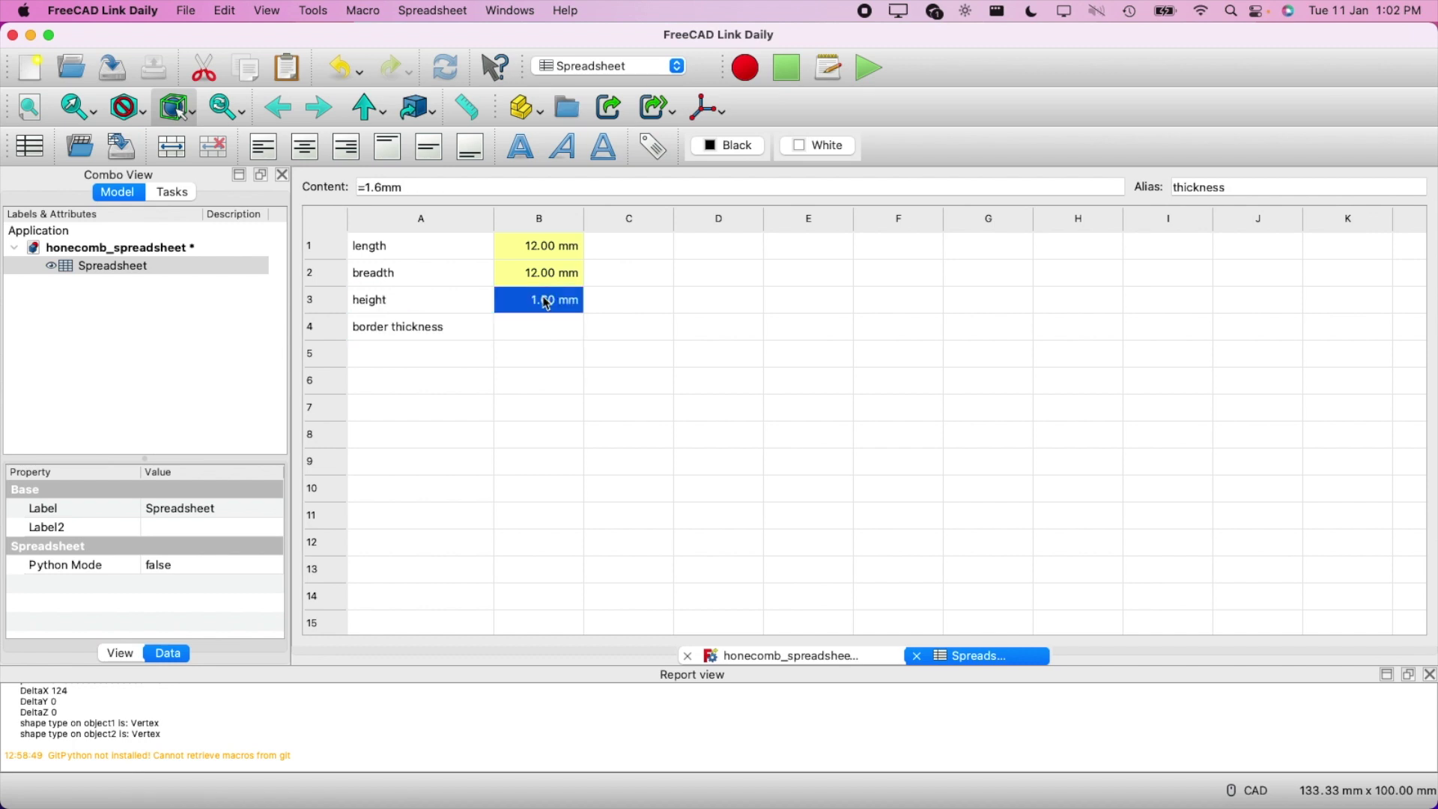
pyautogui.click(1224, 193)
pyautogui.doubleClick(1225, 194)
pyautogui.write('hei')
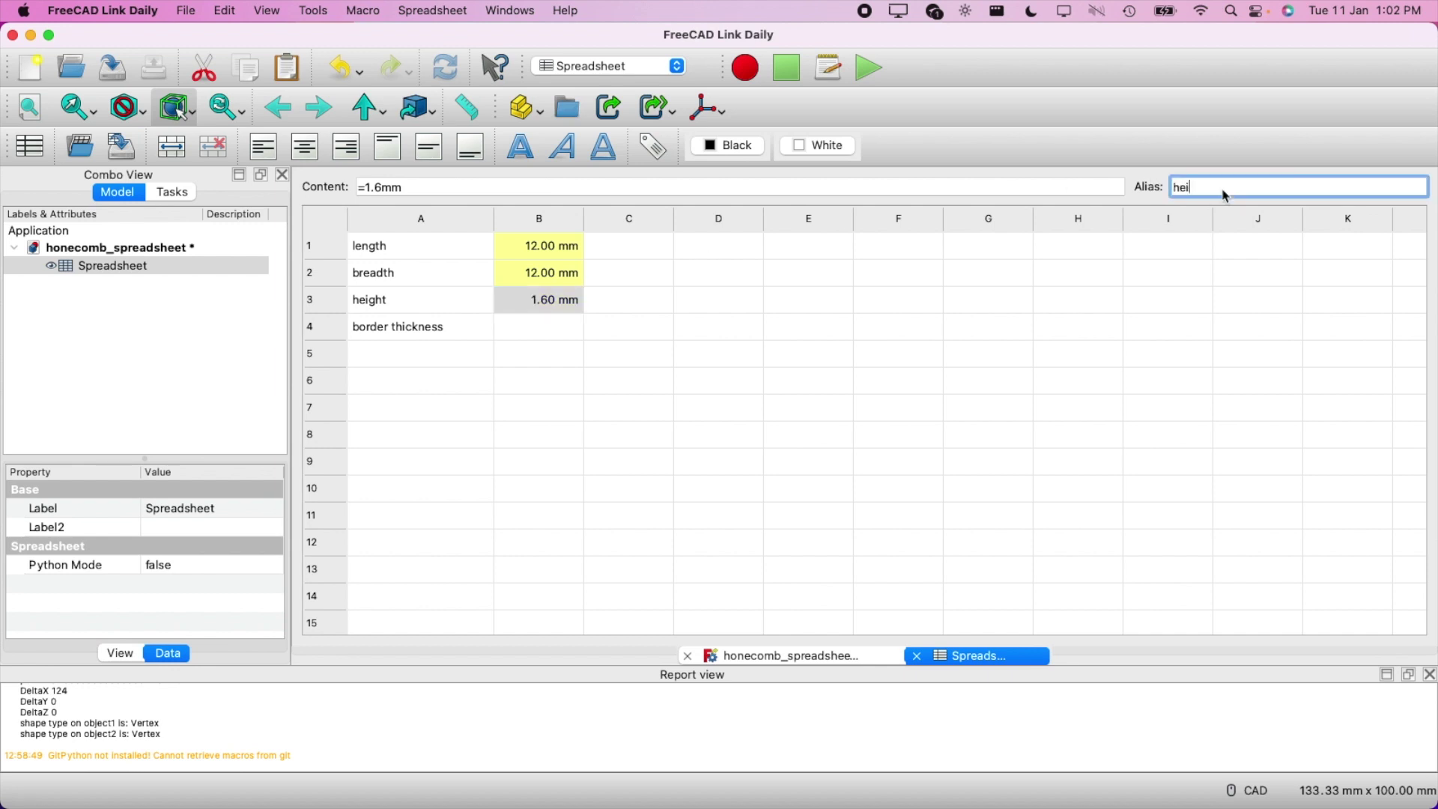
pyautogui.write('ght')
pyautogui.press('Return')
# Enter 1.60 mm in B4 and alias it border_thickness
pyautogui.click(515, 340)
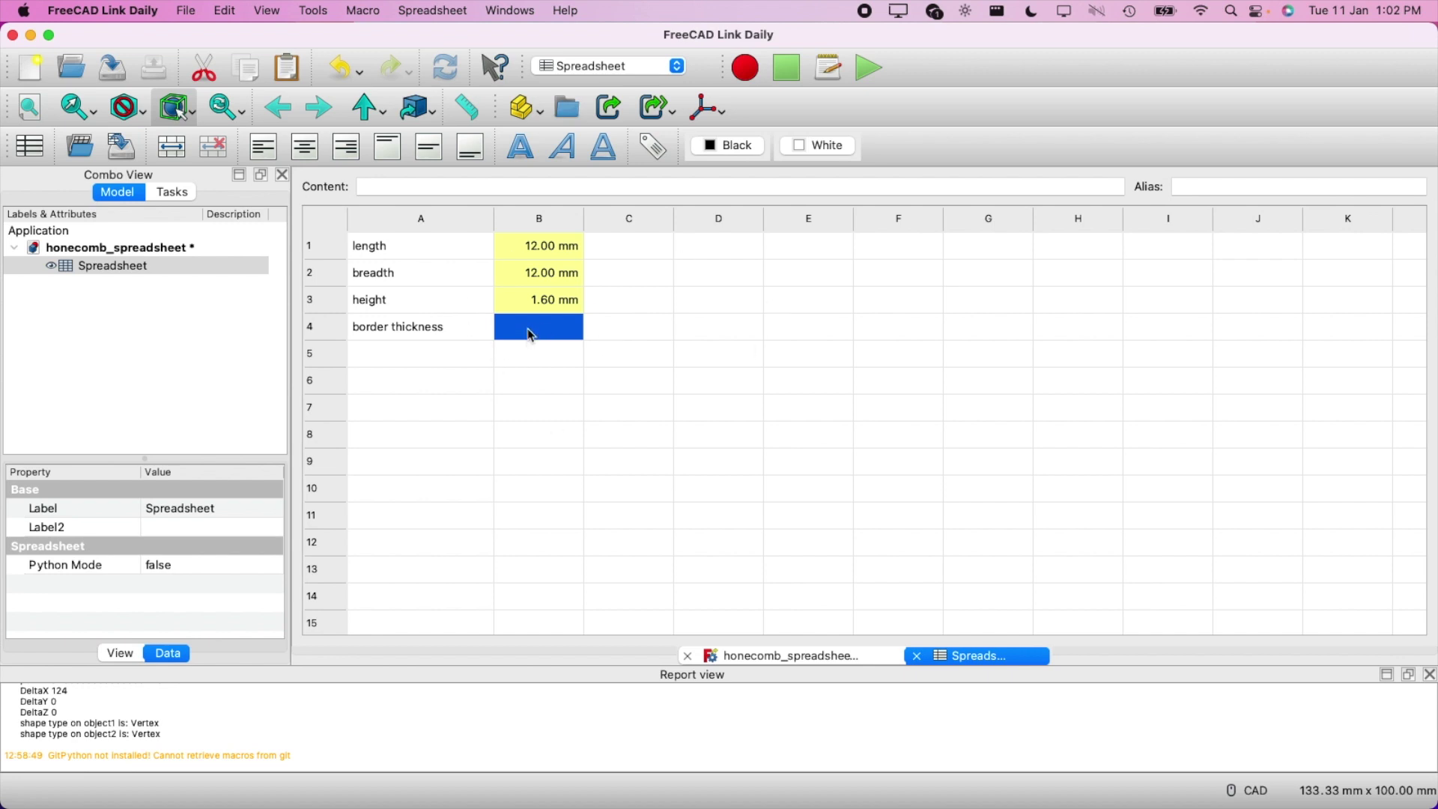
pyautogui.doubleClick(531, 336)
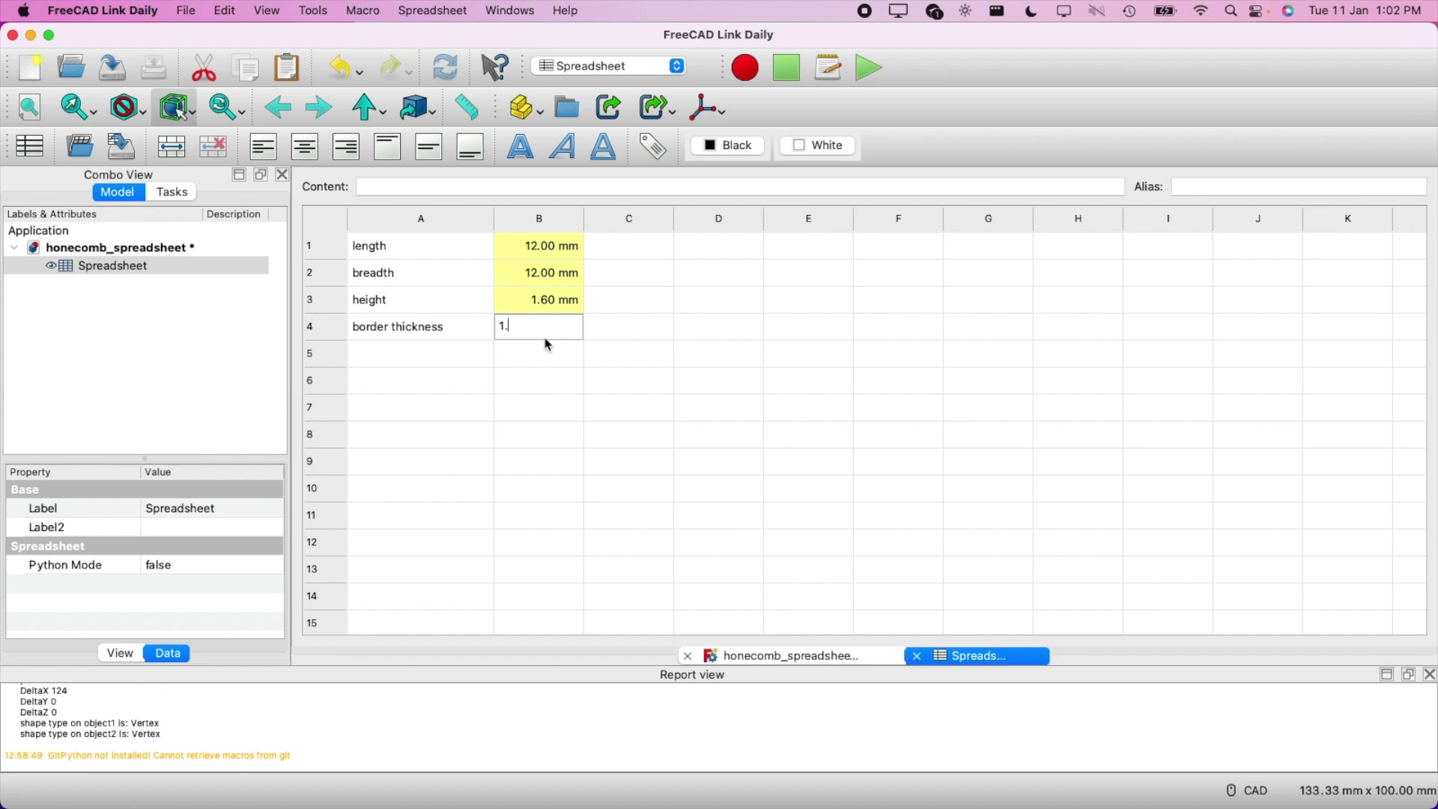
pyautogui.write('1.60 mm')
pyautogui.press('Return')
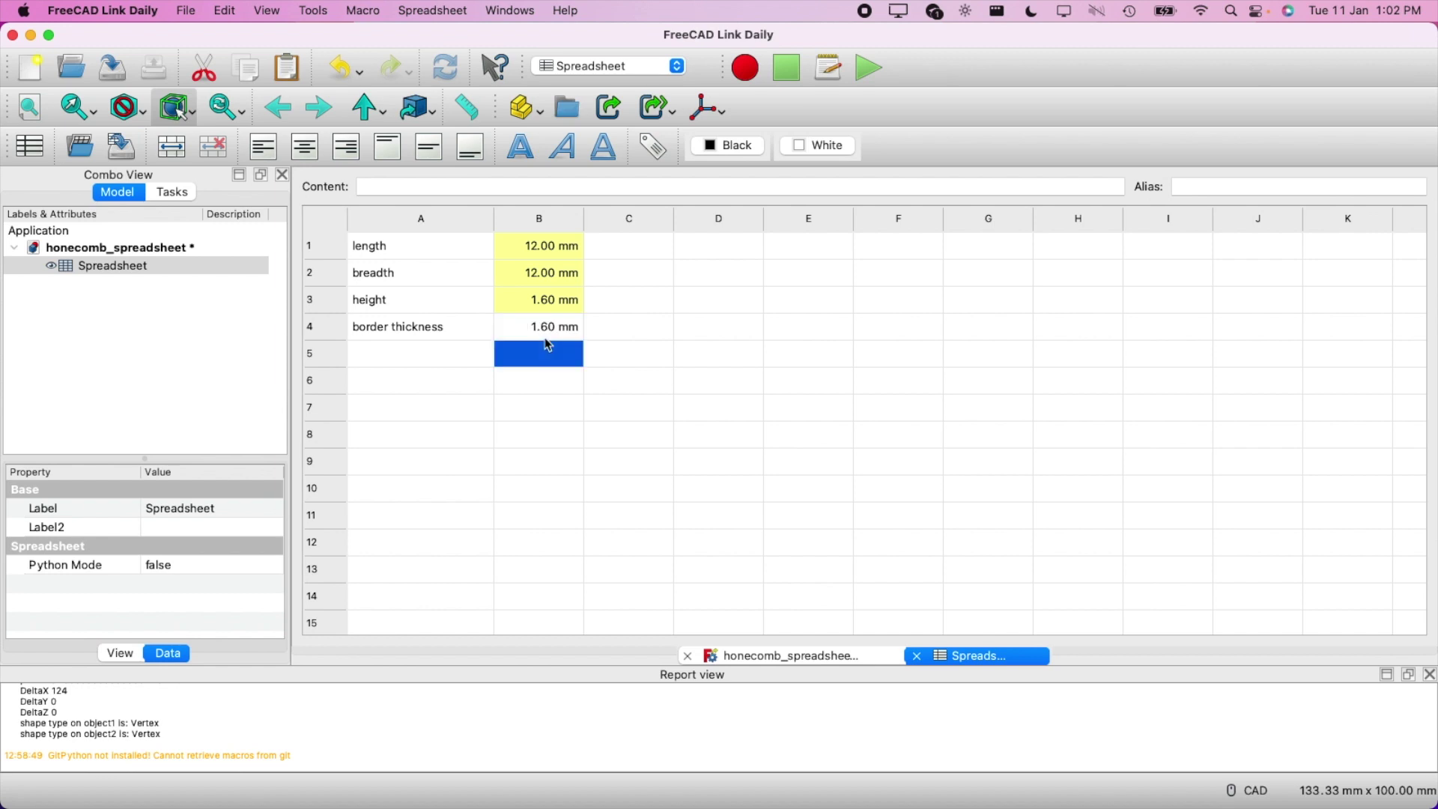
pyautogui.click(547, 339)
pyautogui.rightClick(547, 339)
pyautogui.click(577, 375)
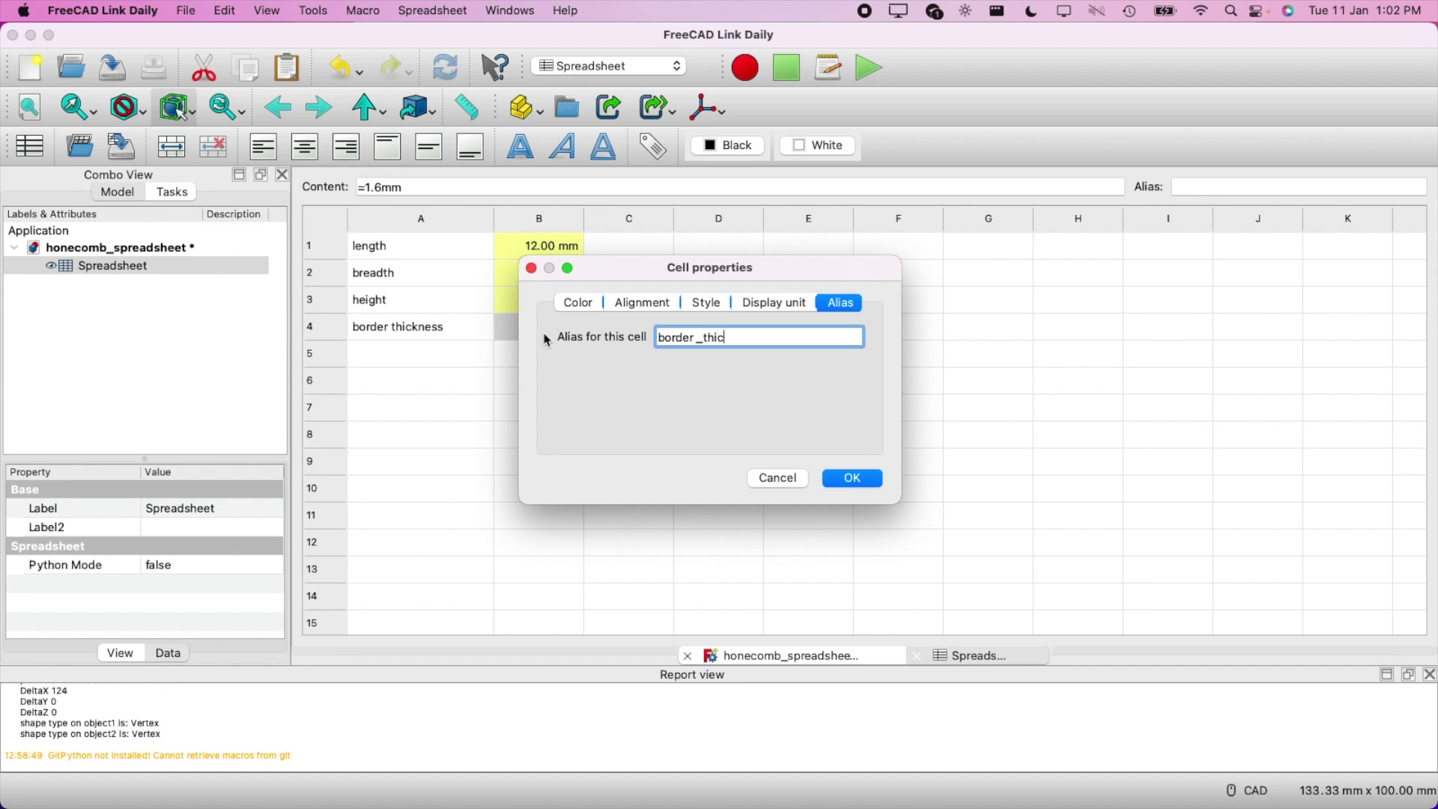
pyautogui.write('border_thickness')
pyautogui.press('Return')
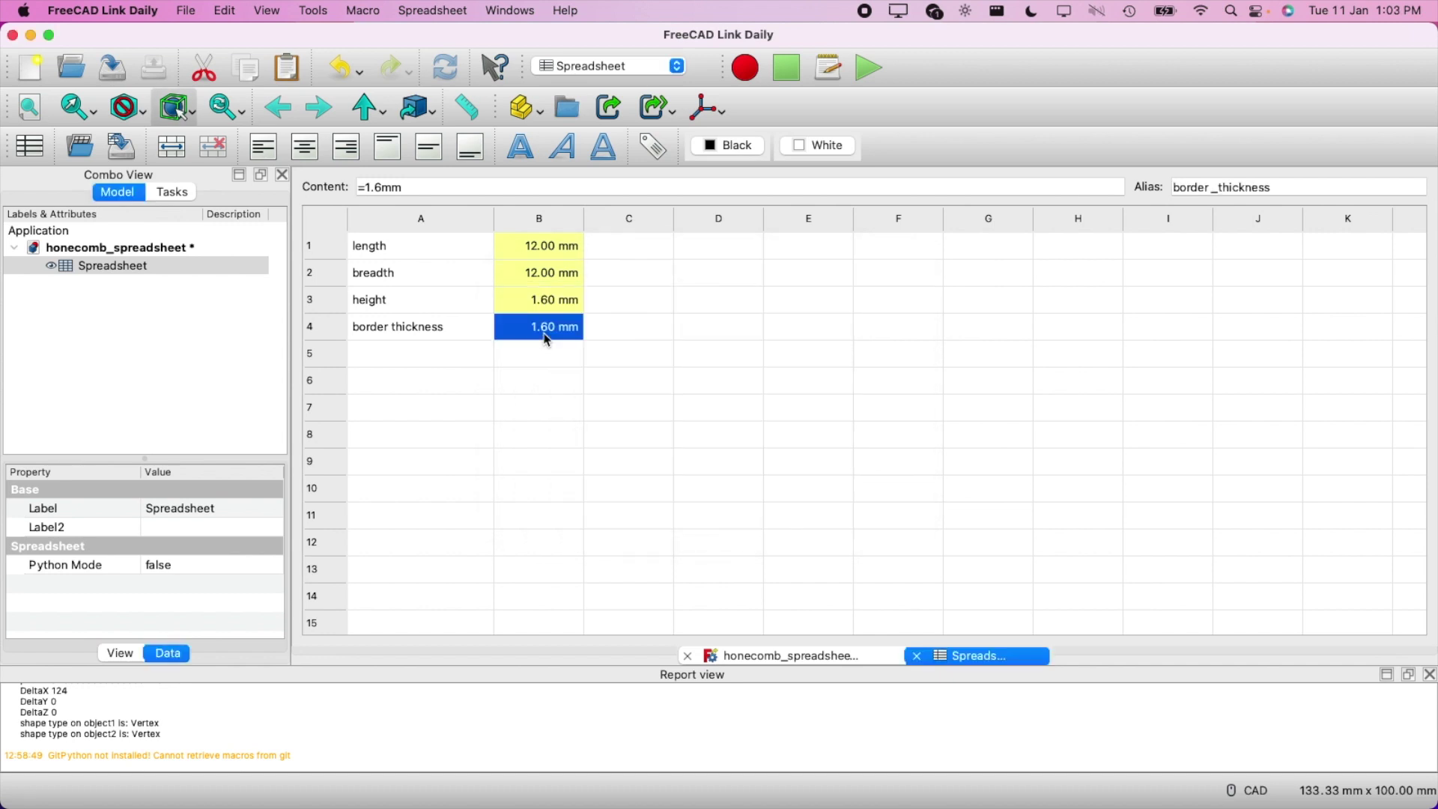
pyautogui.click(552, 408)
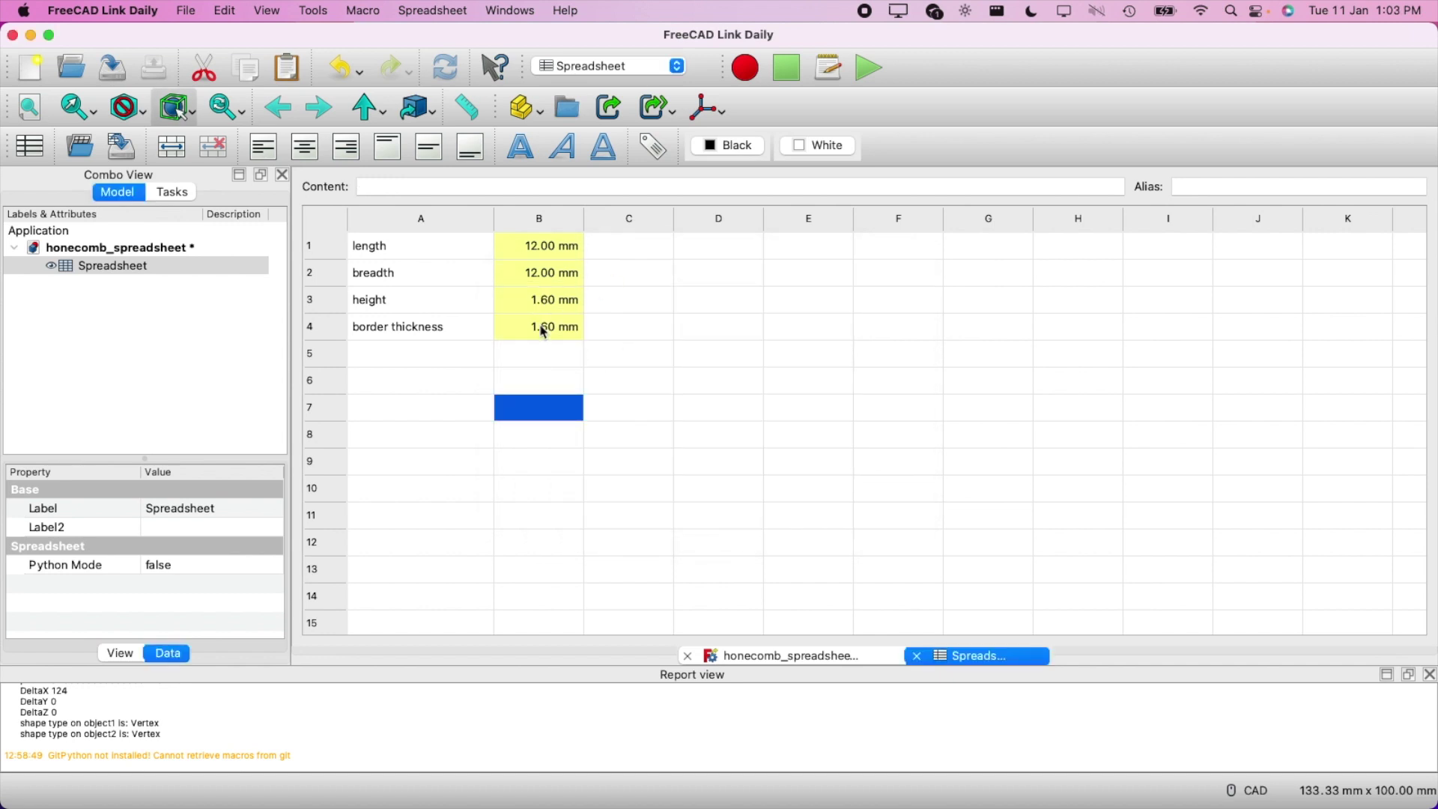
pyautogui.click(386, 379)
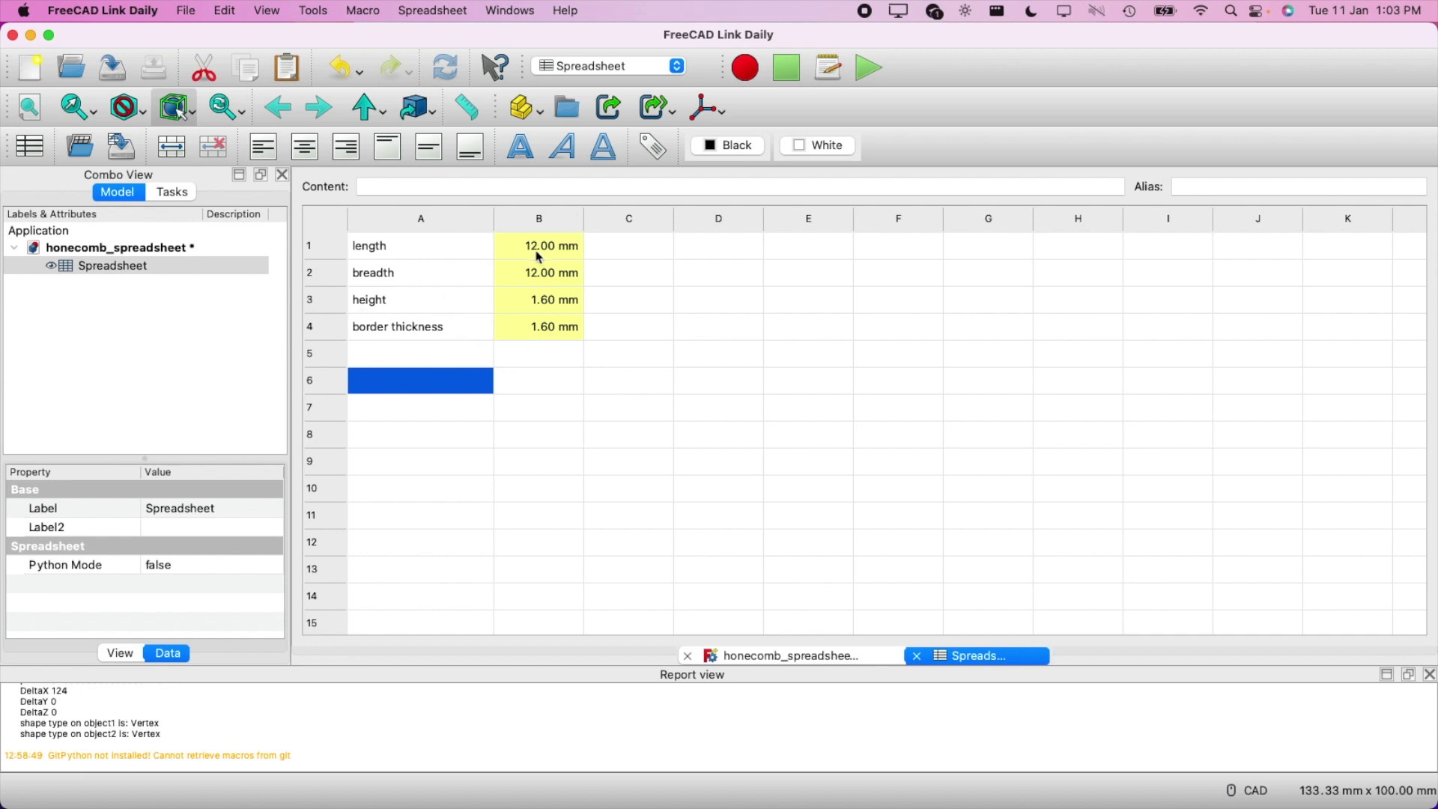
pyautogui.click(798, 665)
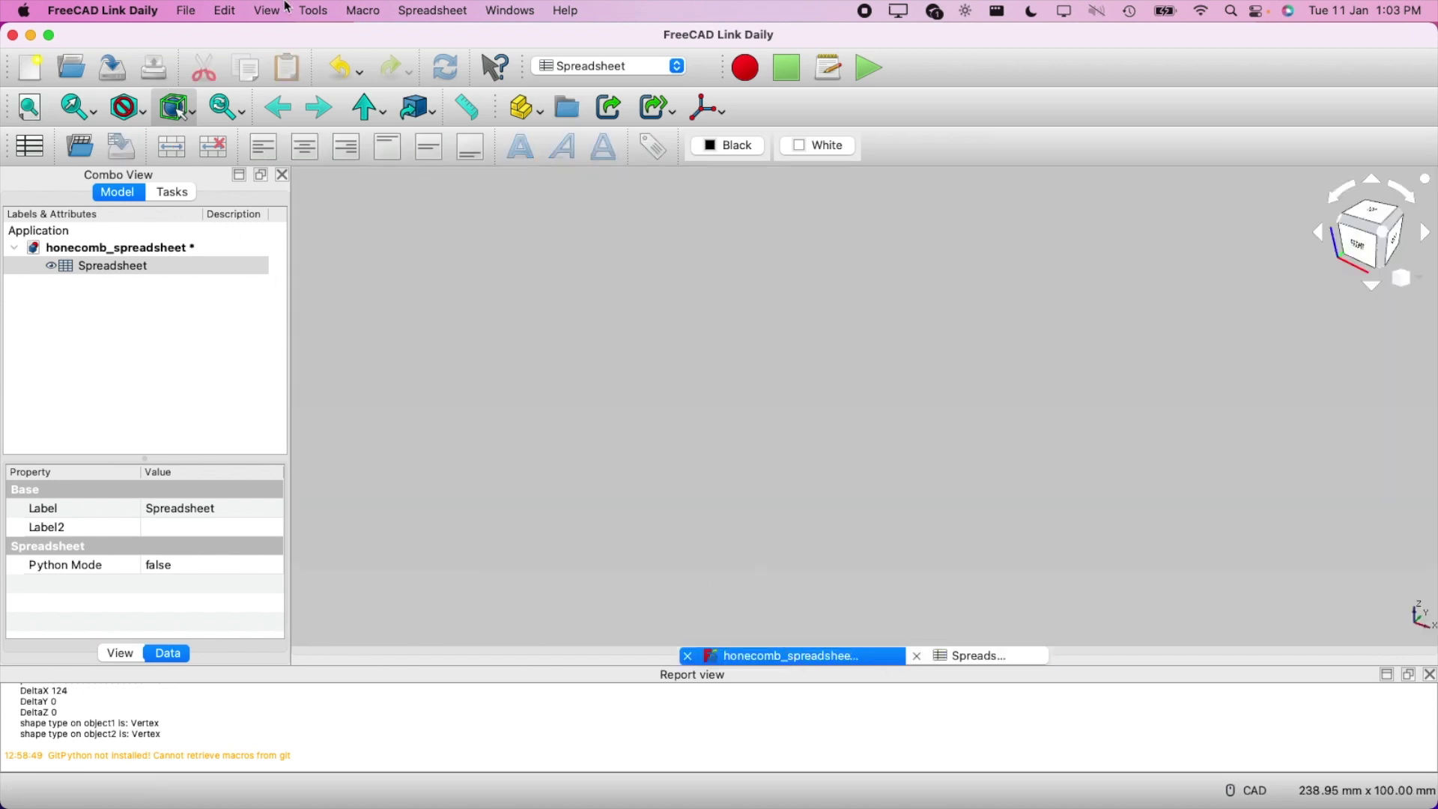
# Run the Honeycomb.FCMacro macro from the Macros dialog
pyautogui.click(363, 11)
pyautogui.click(400, 78)
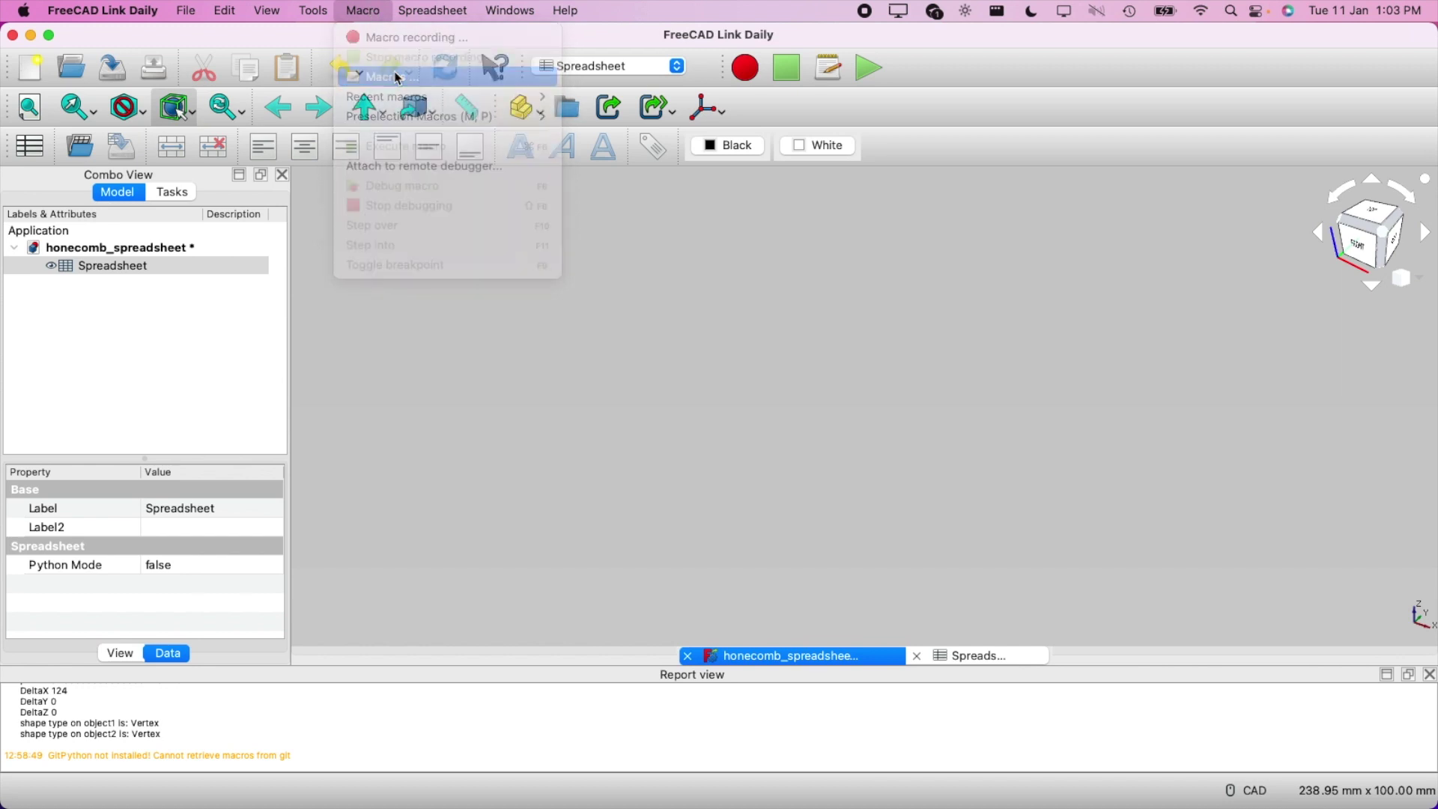
pyautogui.click(500, 276)
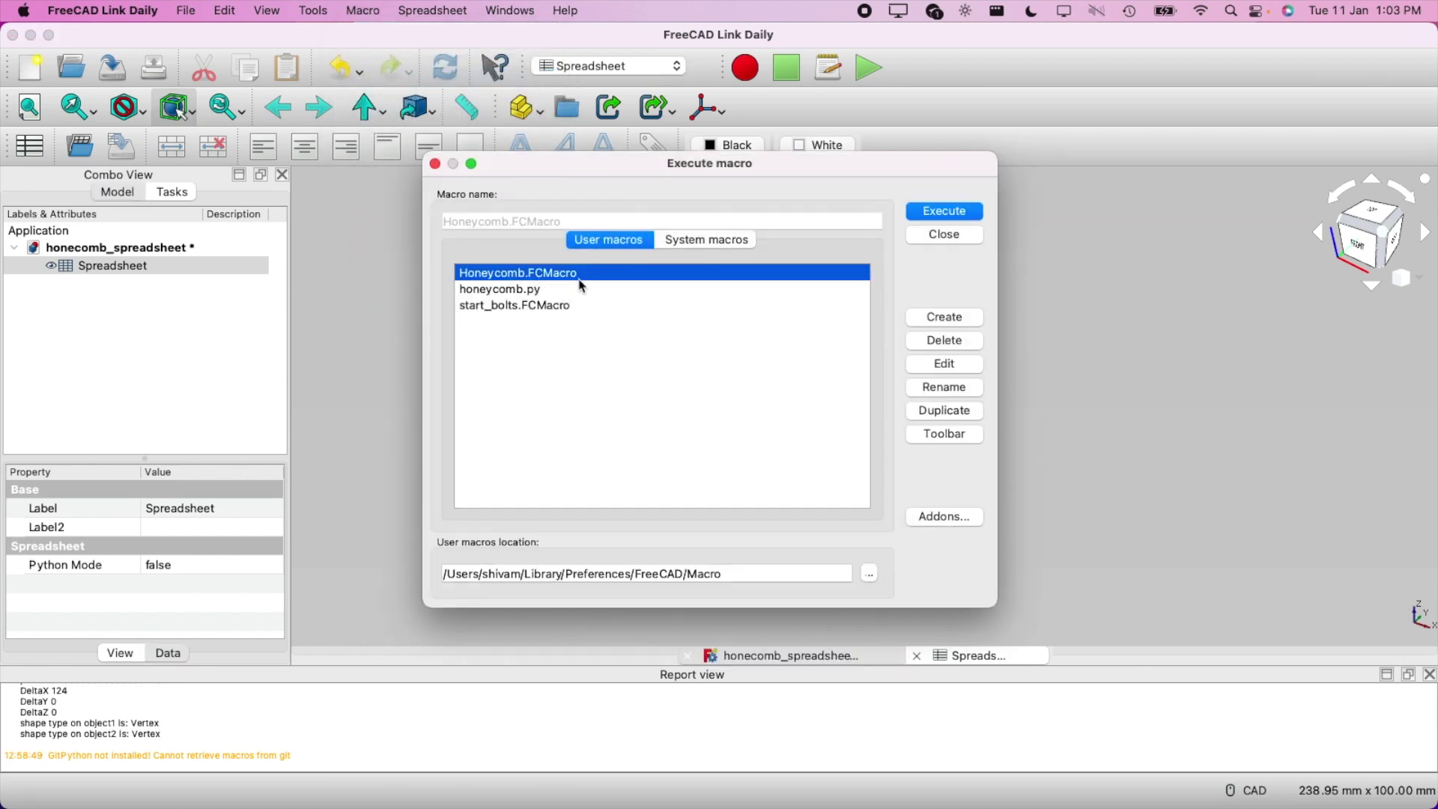
pyautogui.click(944, 213)
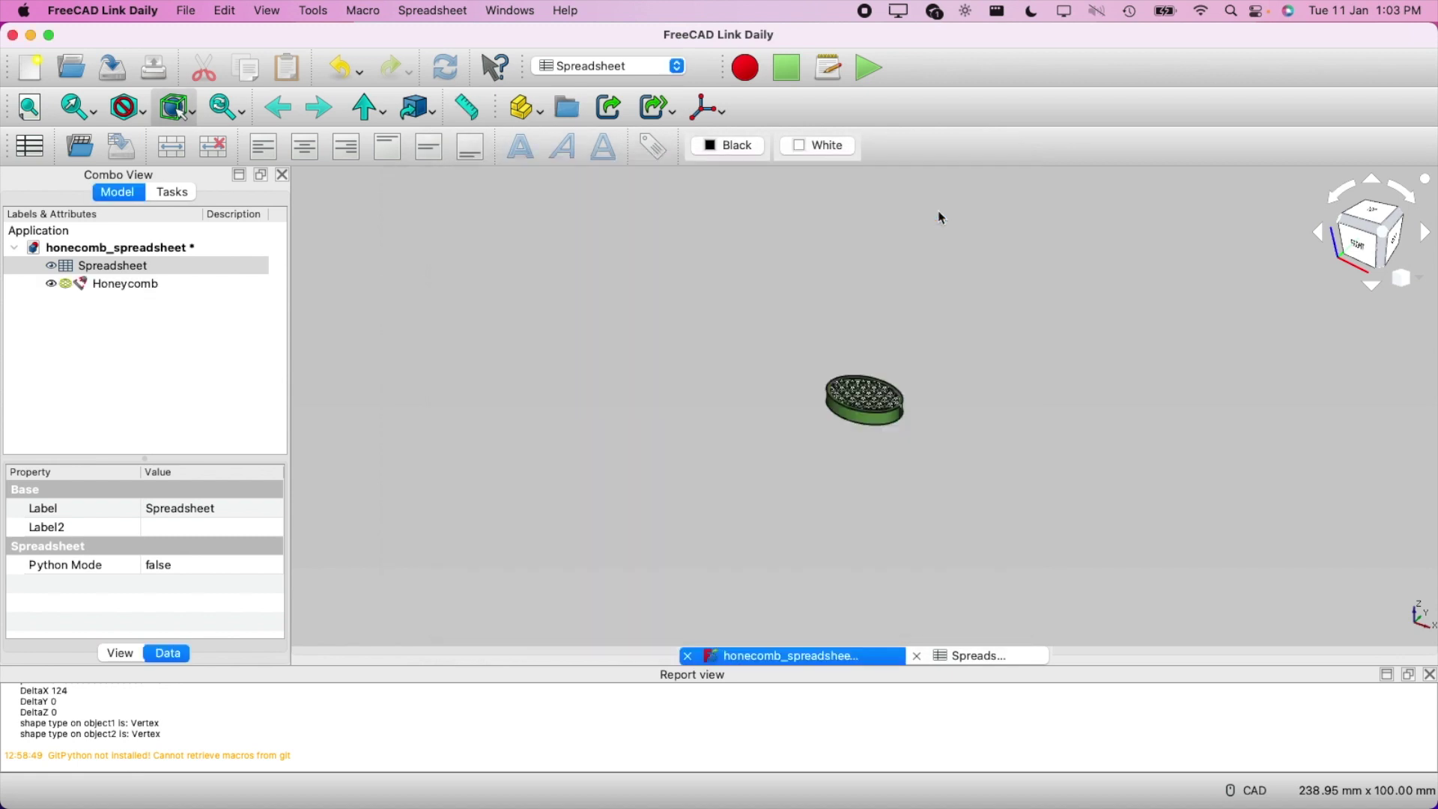
# Orbit to face the honeycomb, select the Honeycomb feature and close the report panel
pyautogui.scroll(5, 859, 452)
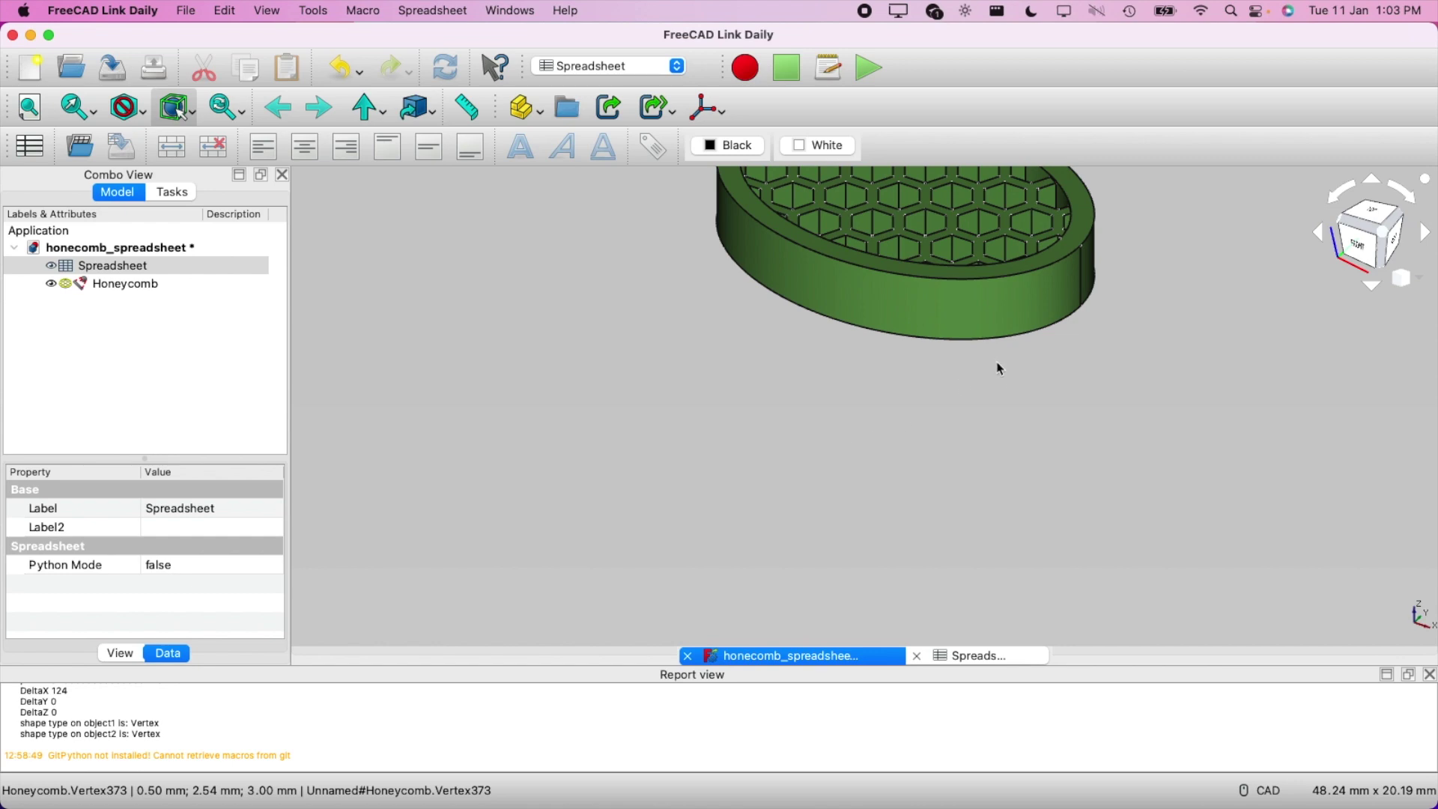
pyautogui.rightClick(999, 405)
pyautogui.moveTo(933, 381); pyautogui.dragTo(846, 468, button='middle')
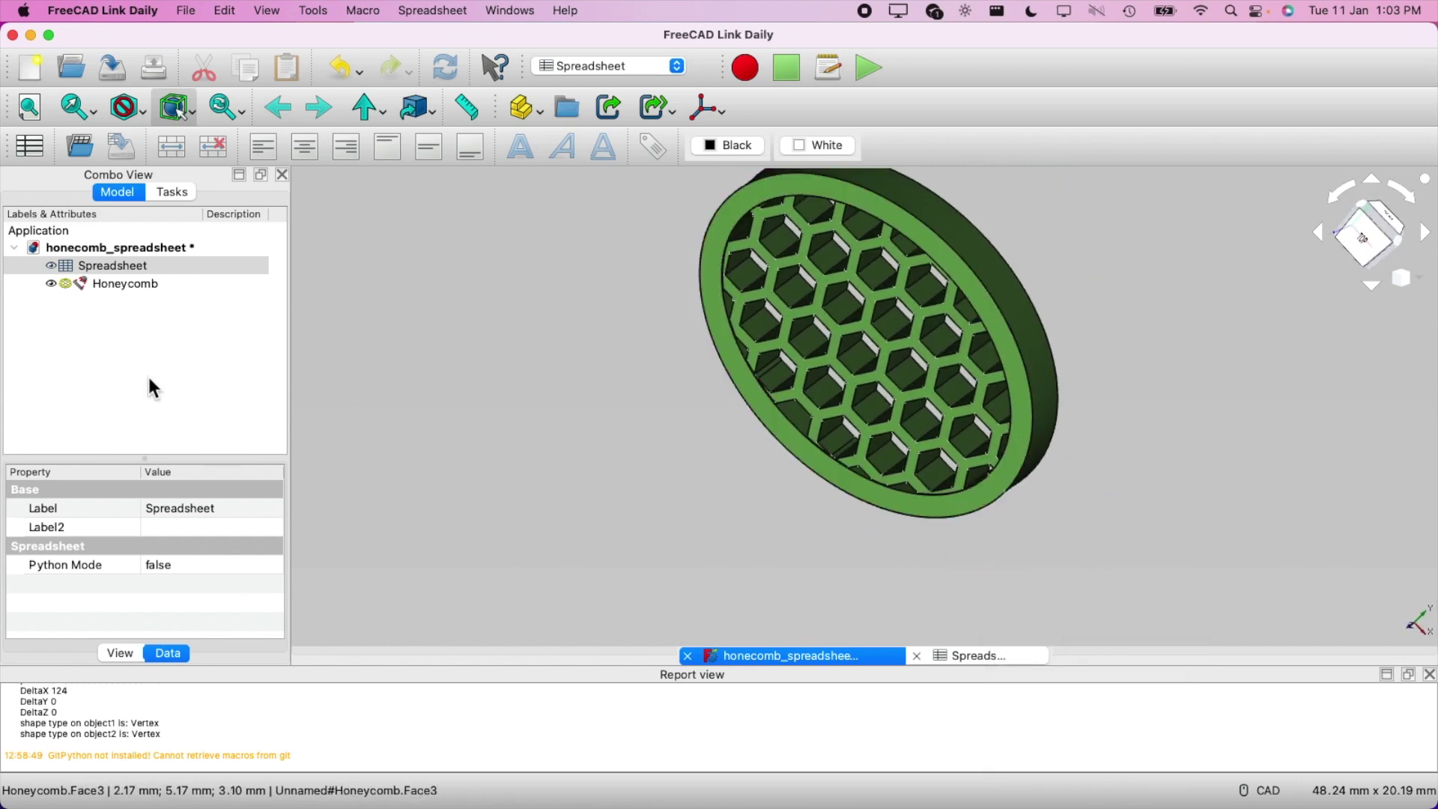
pyautogui.click(116, 284)
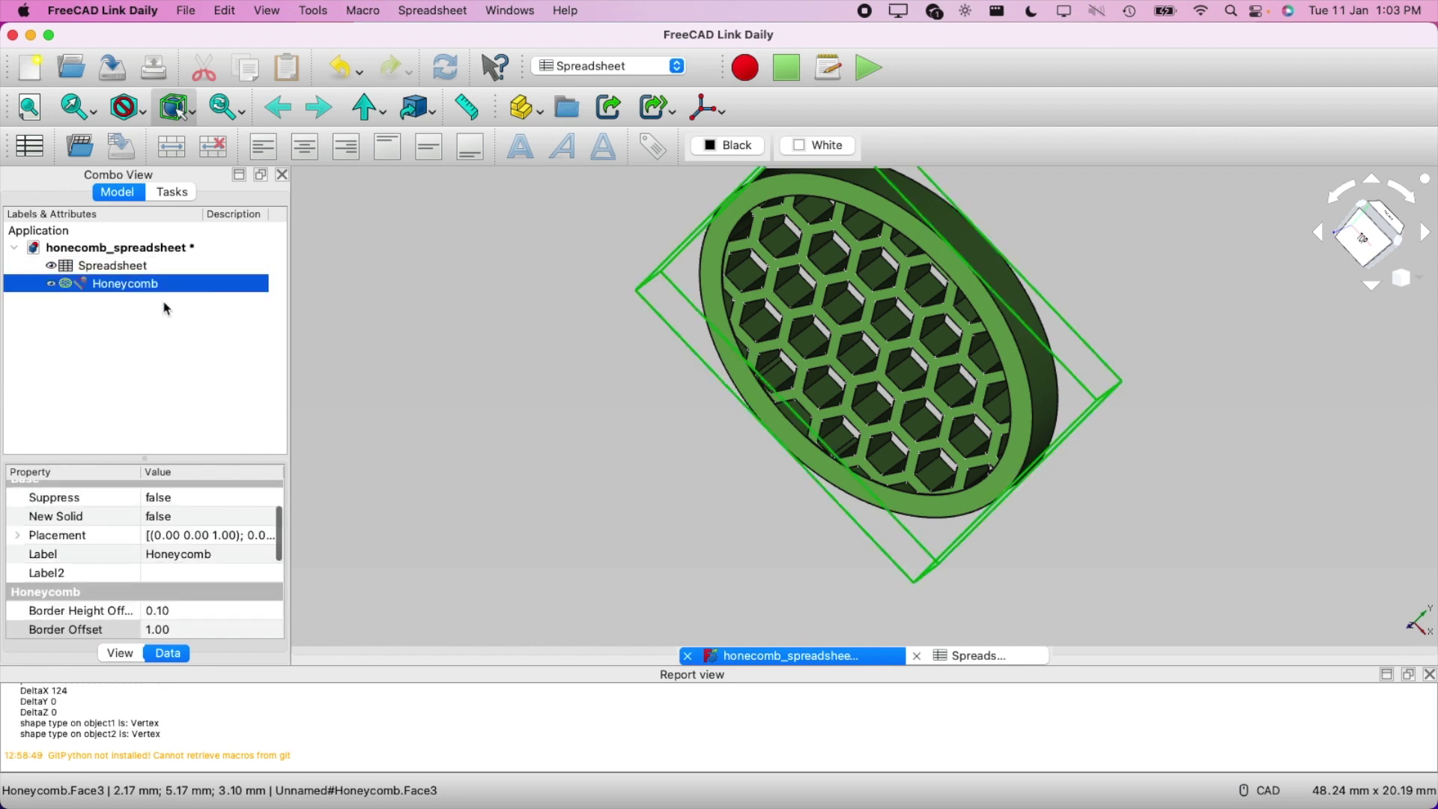
pyautogui.moveTo(147, 463); pyautogui.dragTo(156, 315)
pyautogui.click(1429, 675)
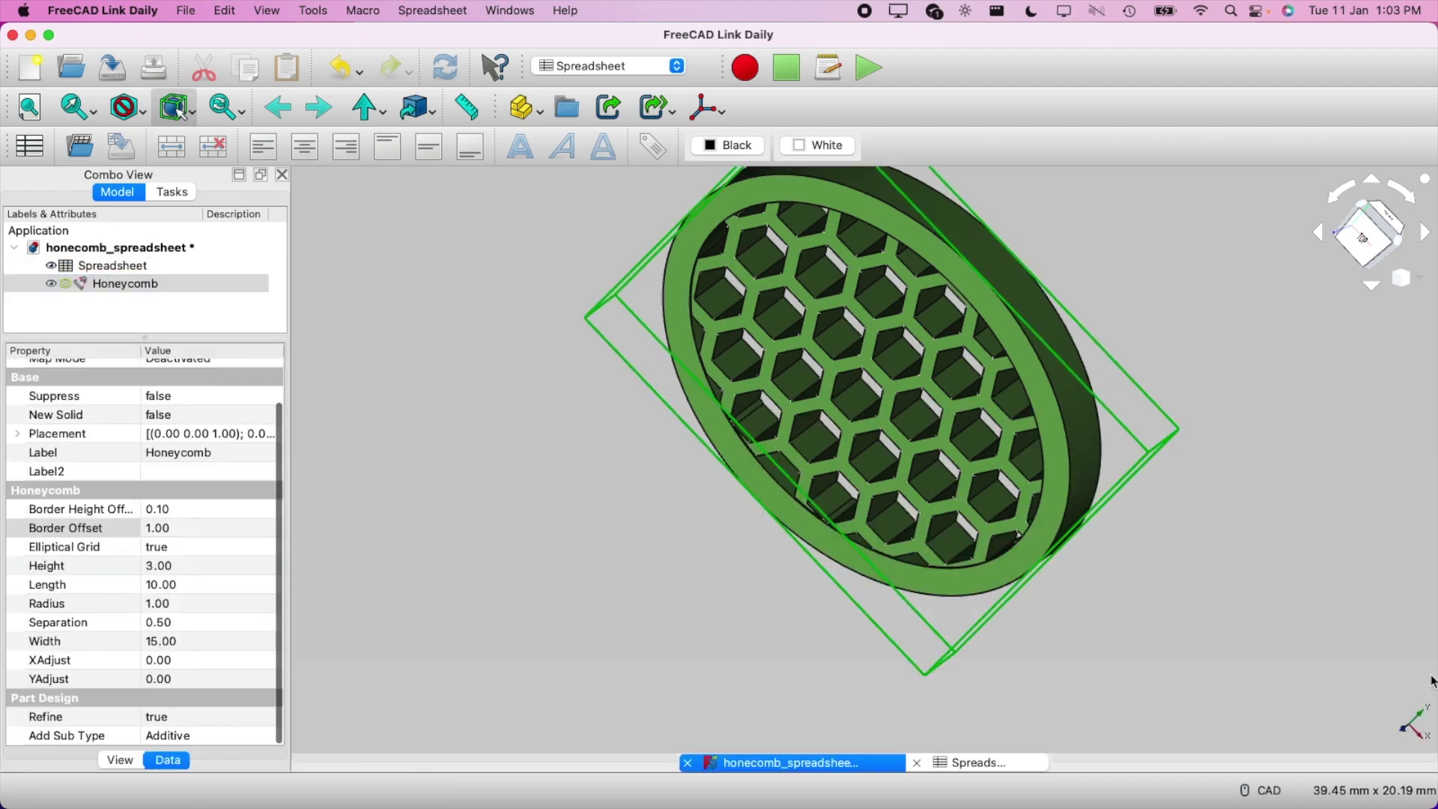
# Set the Honeycomb's Elliptical Grid property to false for a rectangular cell grid
pyautogui.doubleClick(190, 553)
pyautogui.click(185, 534)
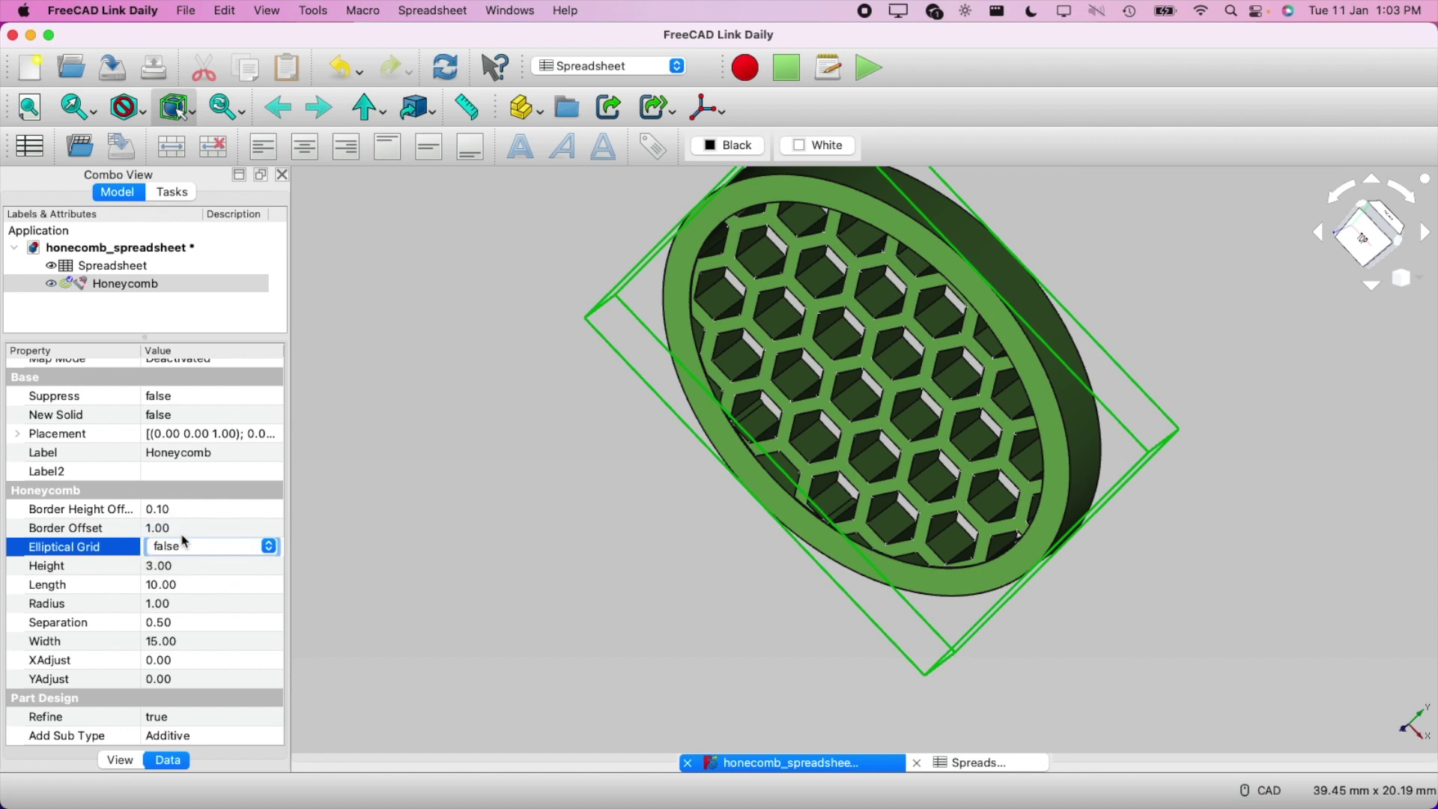
pyautogui.click(609, 555)
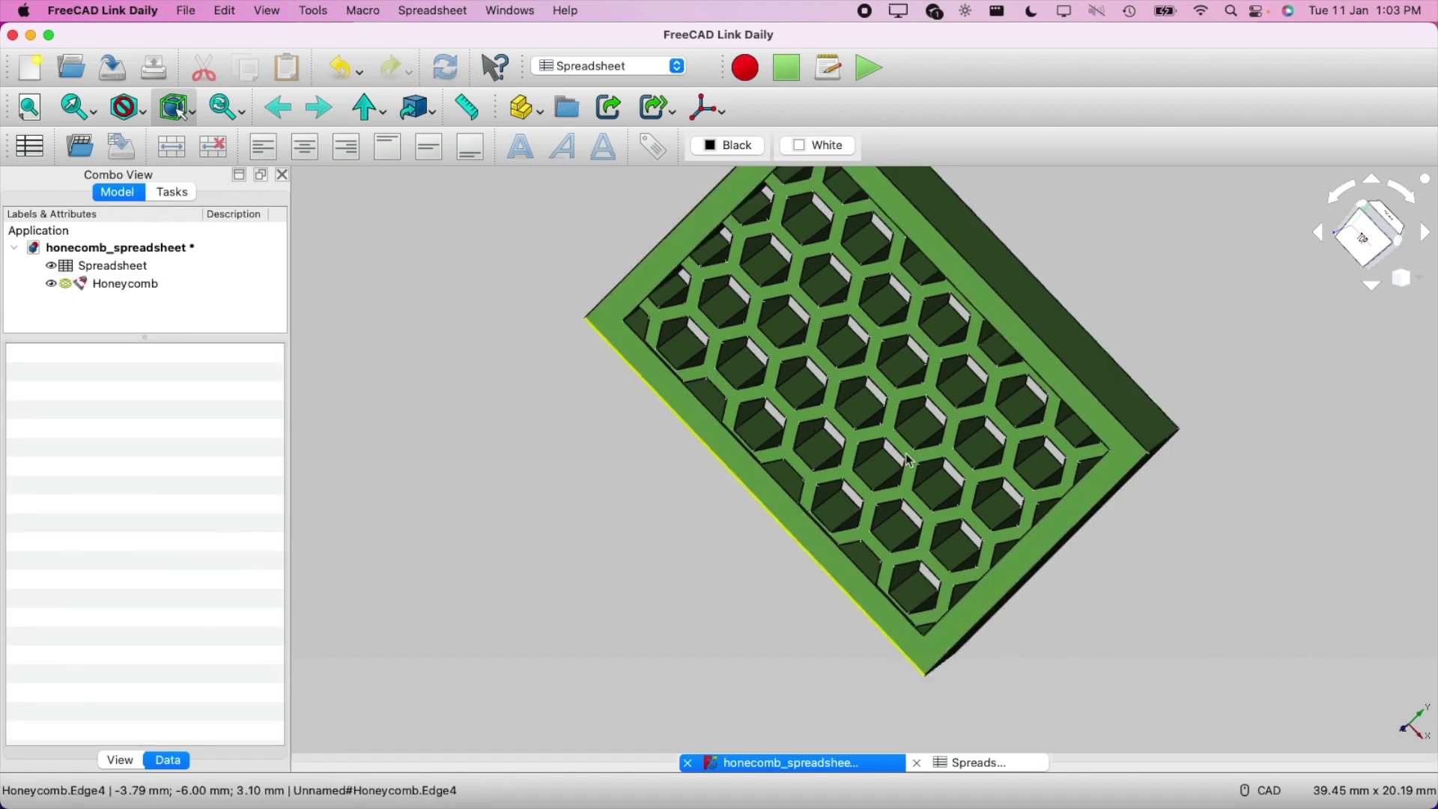
pyautogui.click(147, 286)
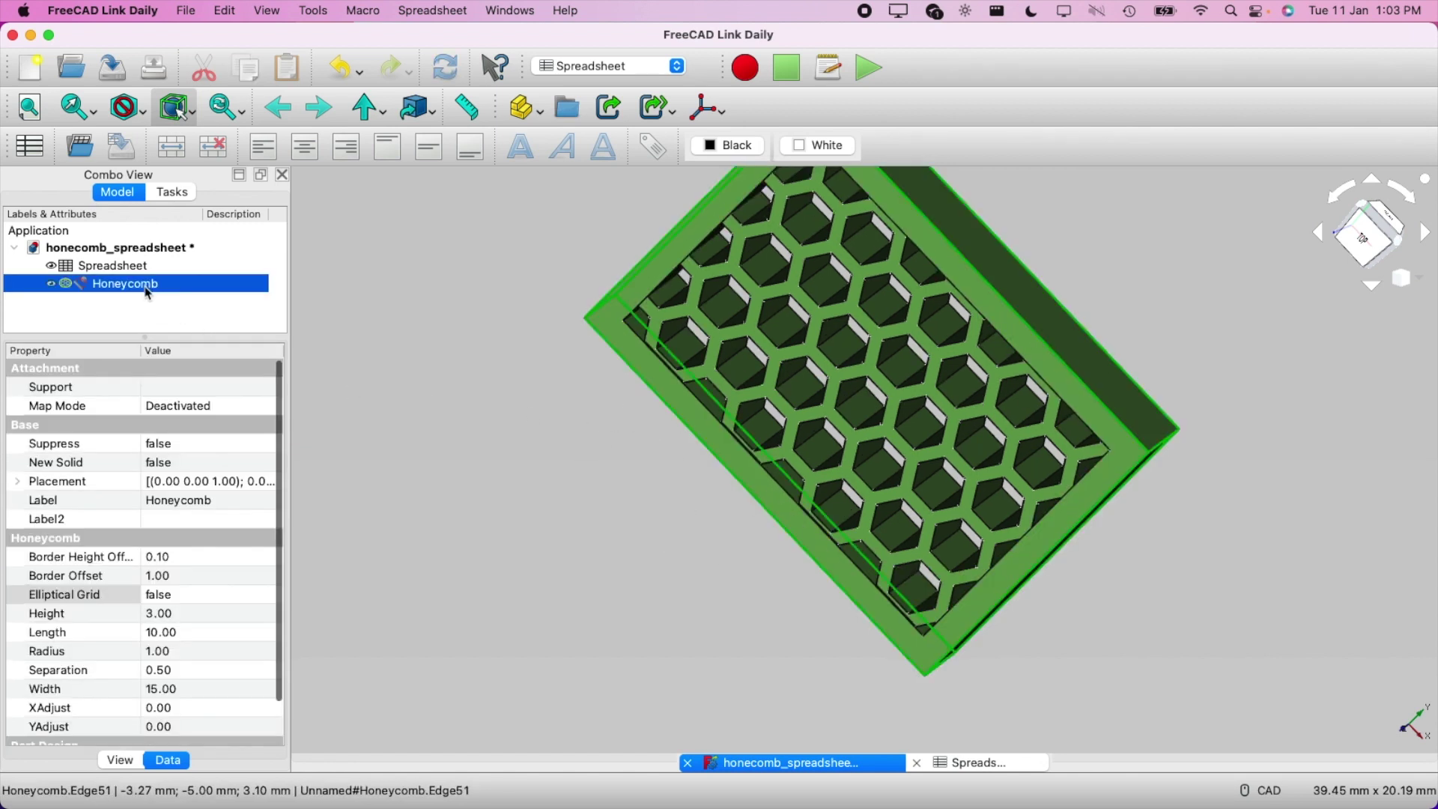
pyautogui.click(184, 581)
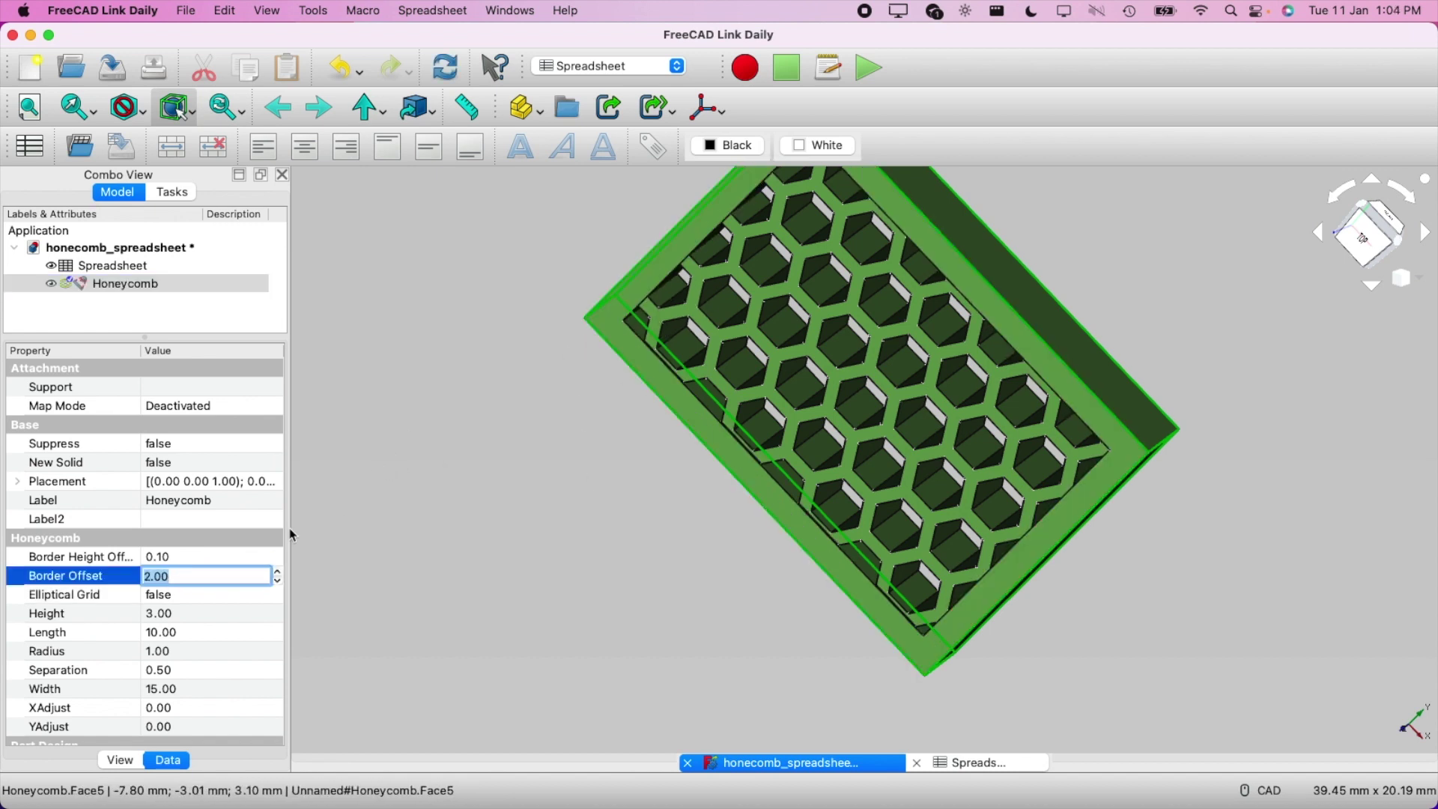
# Set Border Offset to 2, then bind it to Spreadsheet.border_thickness so it reads 1.60
pyautogui.press('Return')
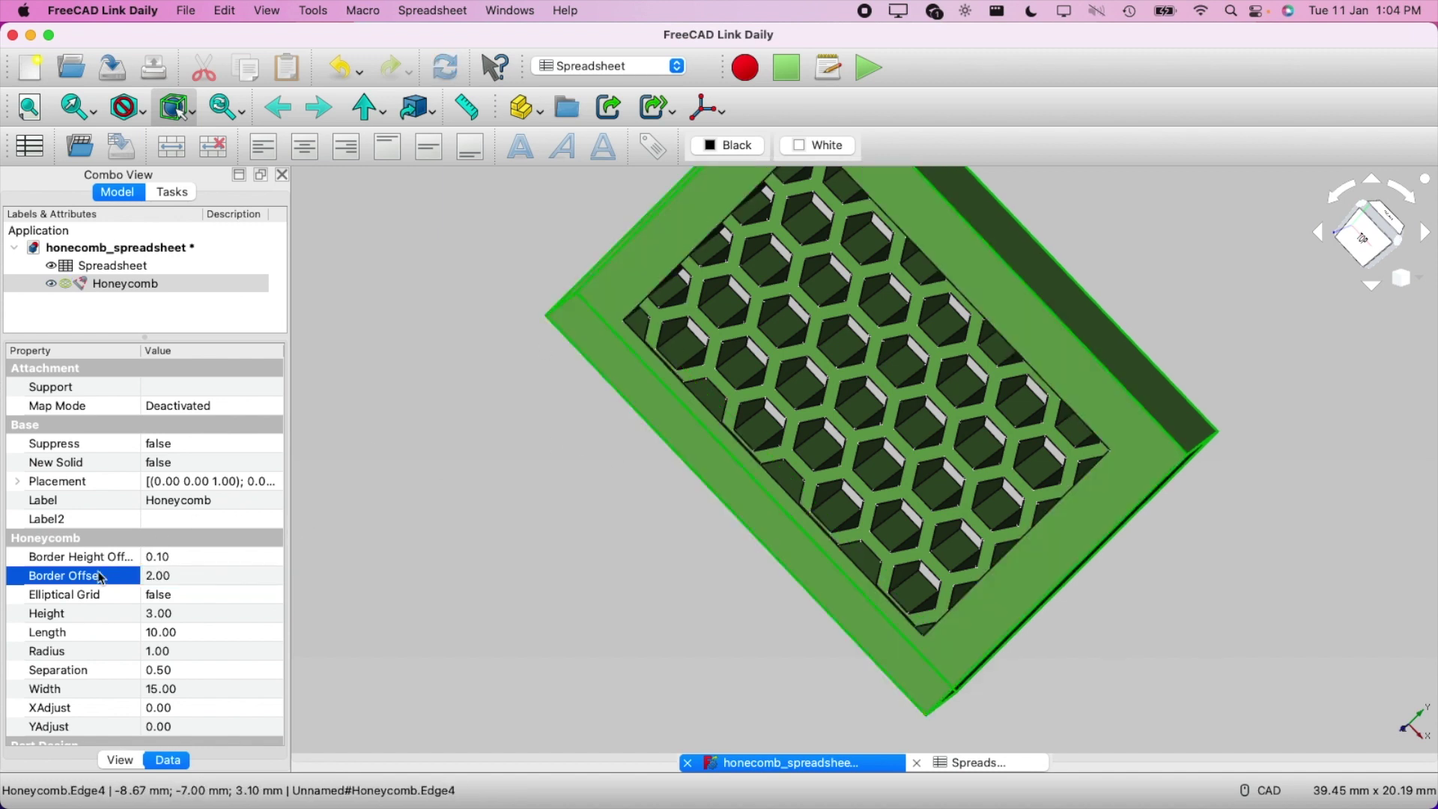
pyautogui.click(187, 582)
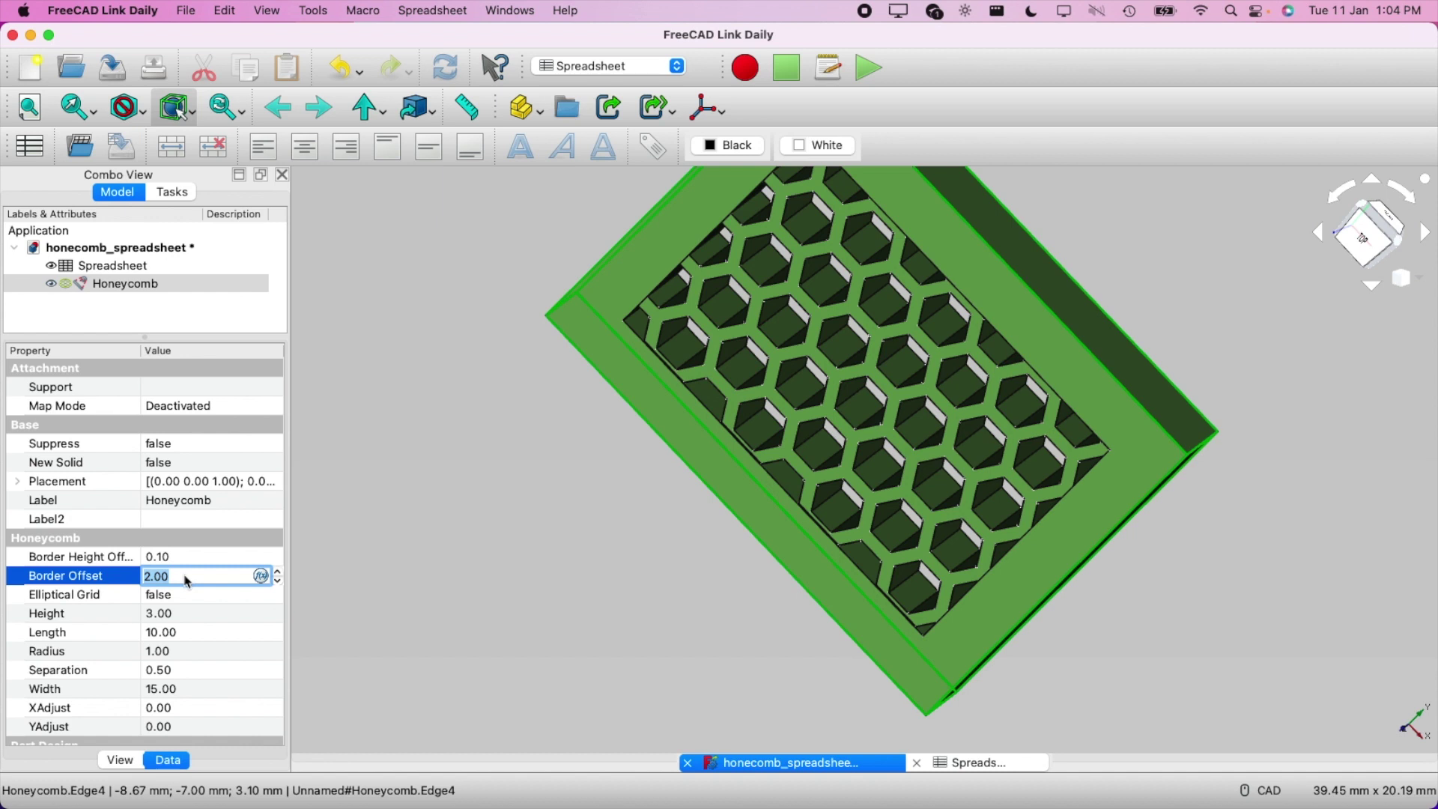
pyautogui.click(256, 578)
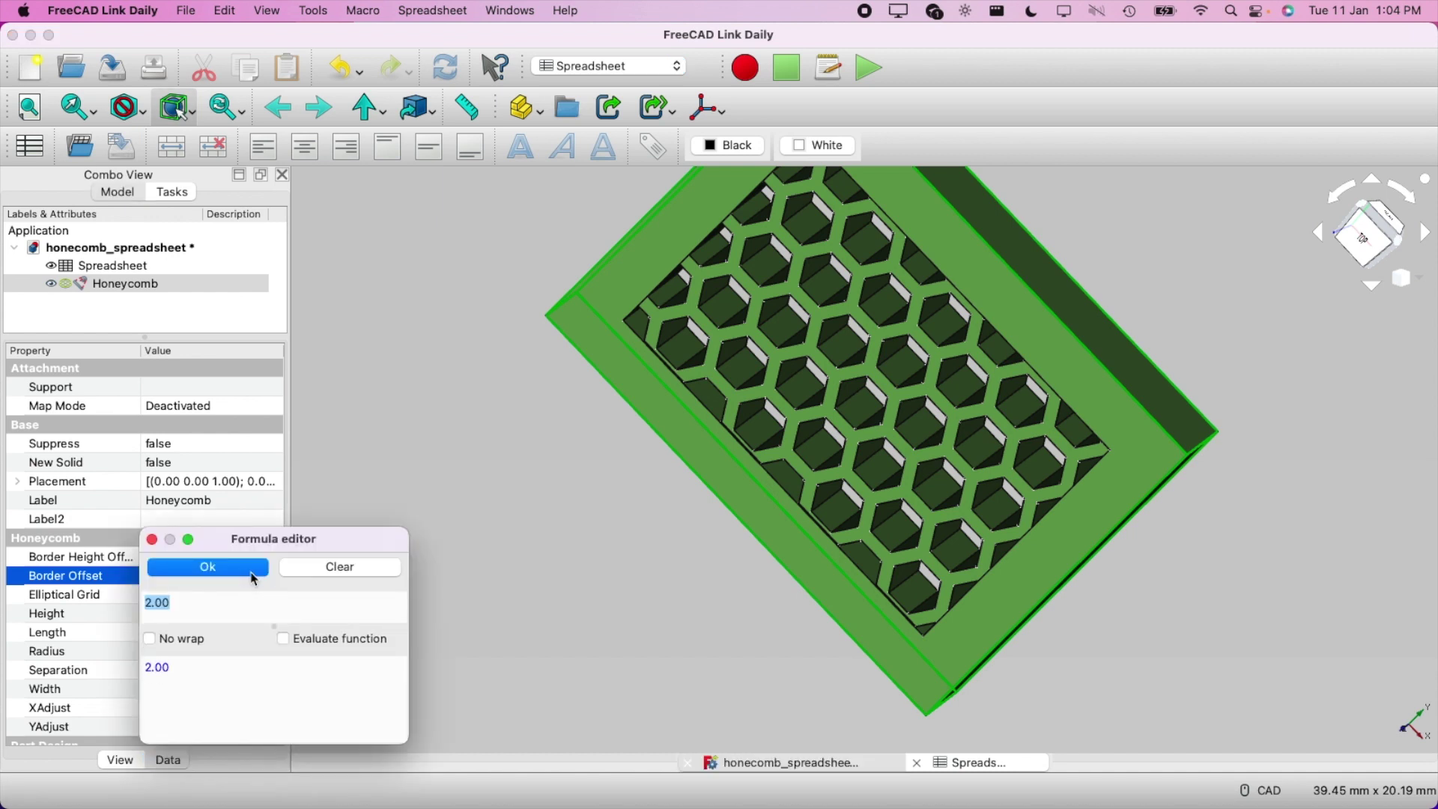
pyautogui.write('Spreadsheet')
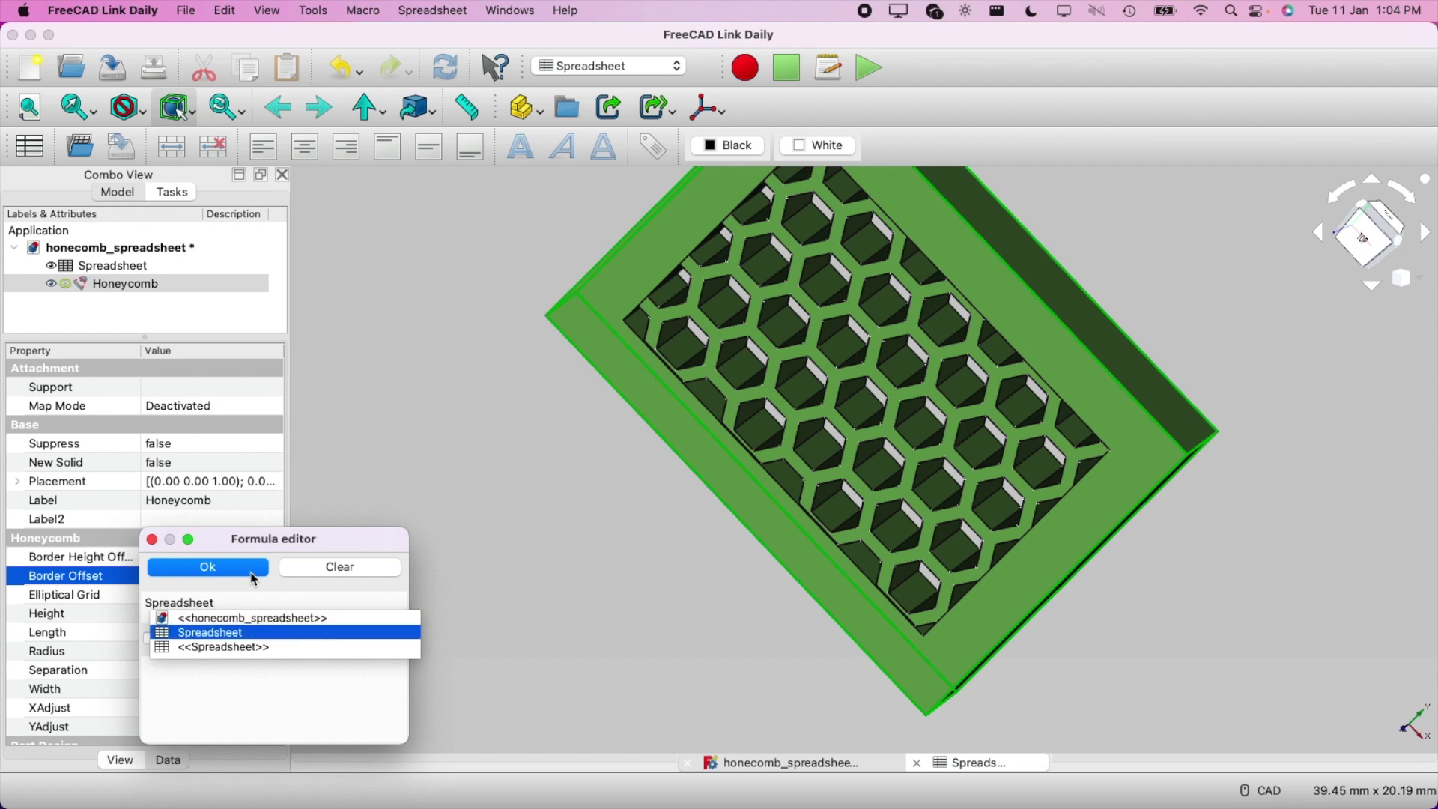
pyautogui.write('.')
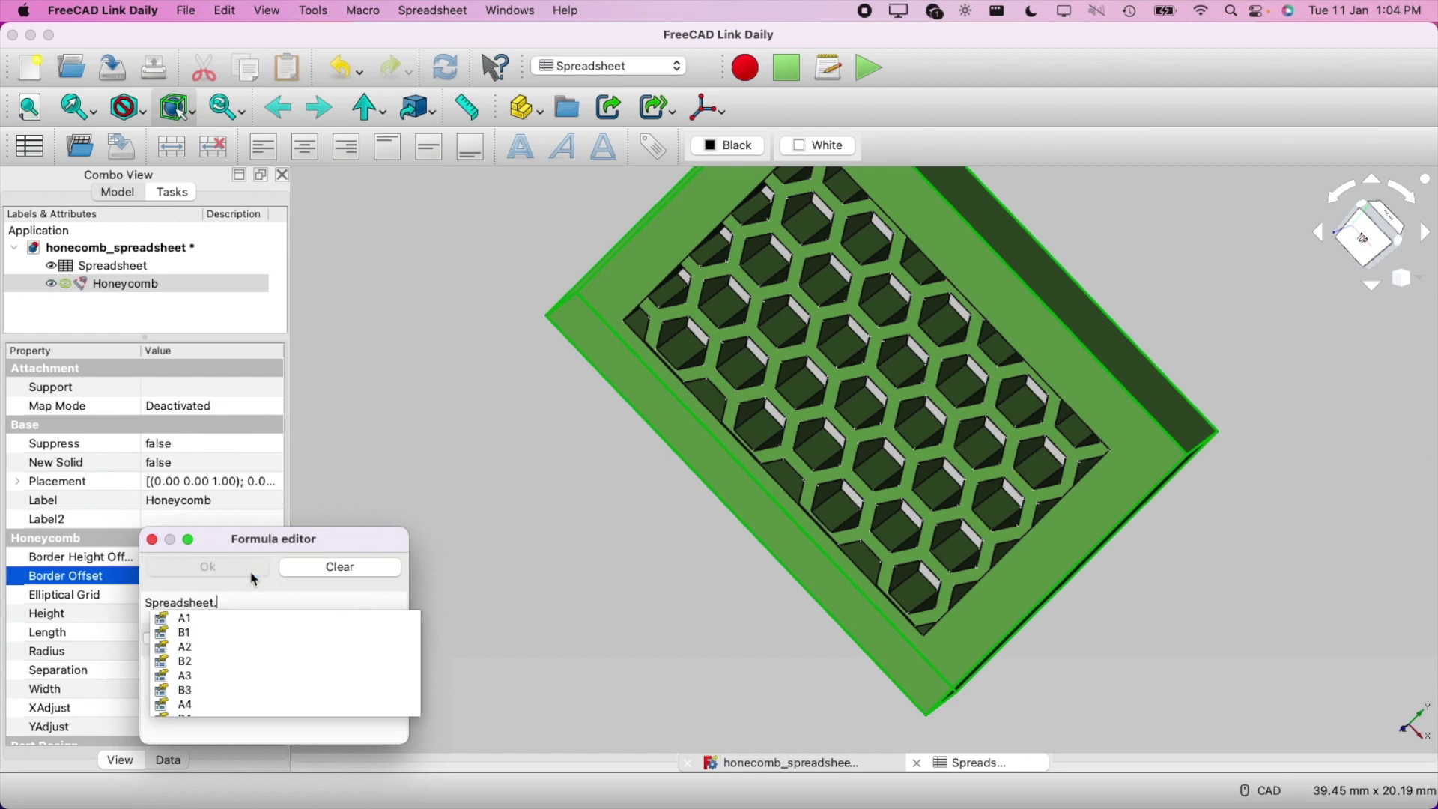
pyautogui.write('bor')
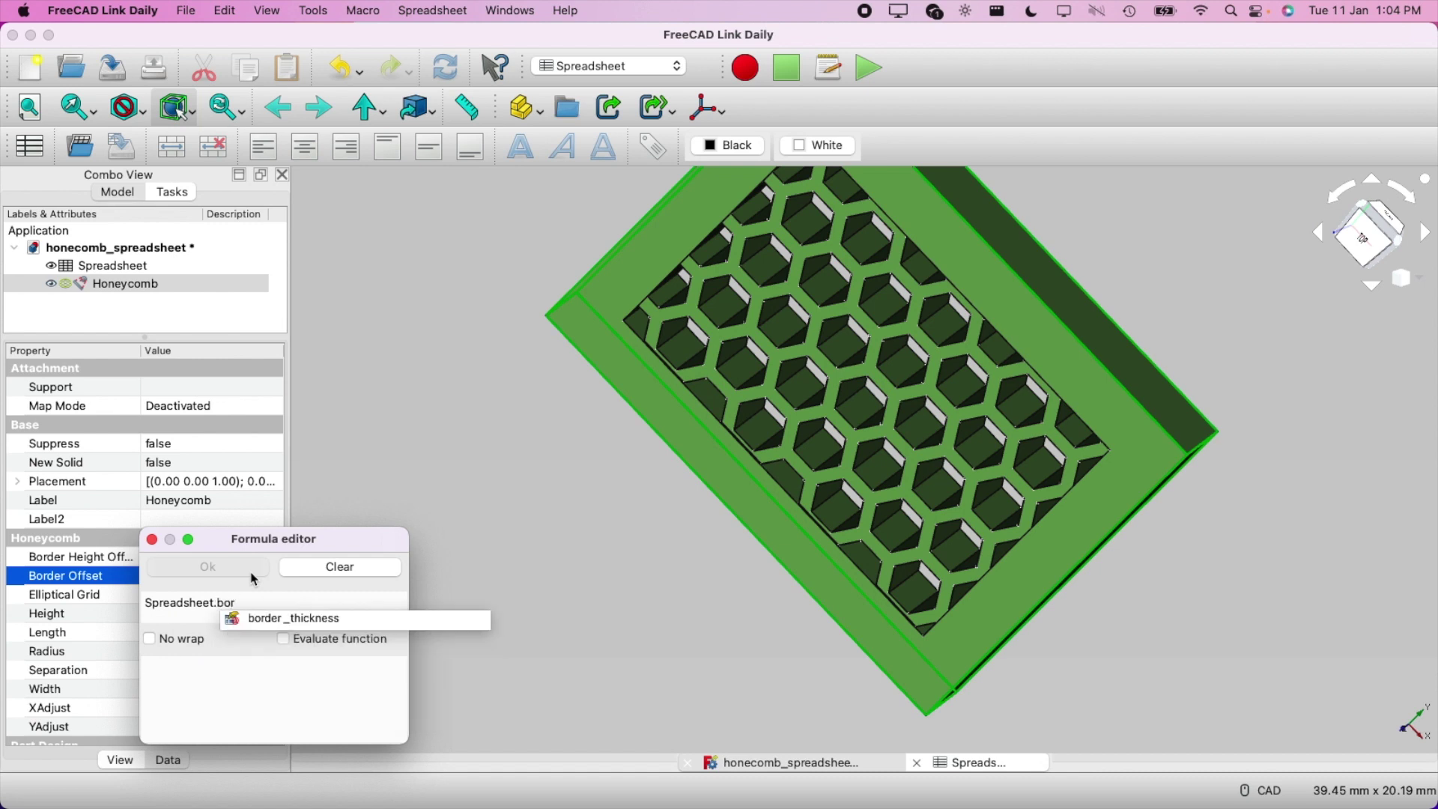
pyautogui.press('Down')
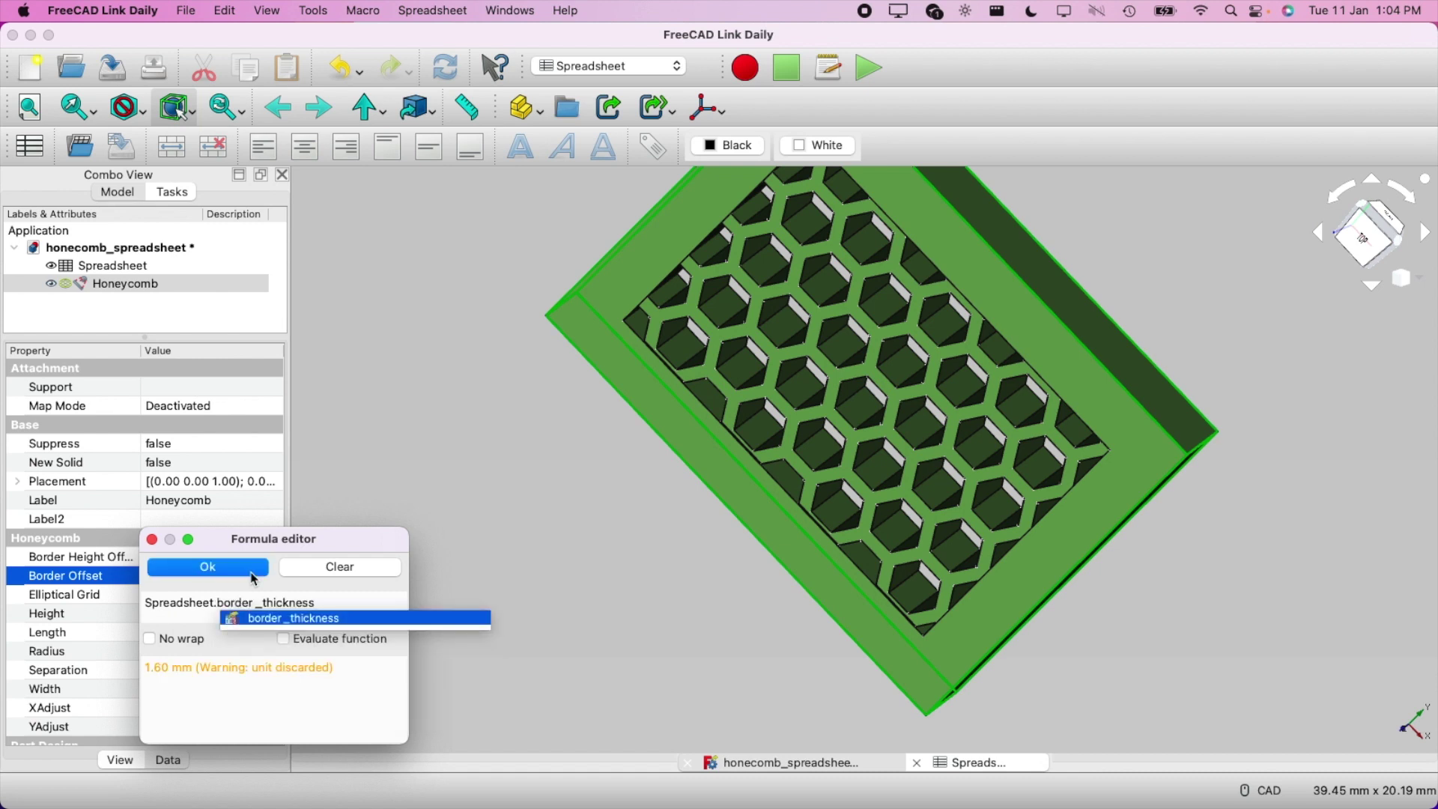
pyautogui.press('Return')
pyautogui.click(253, 576)
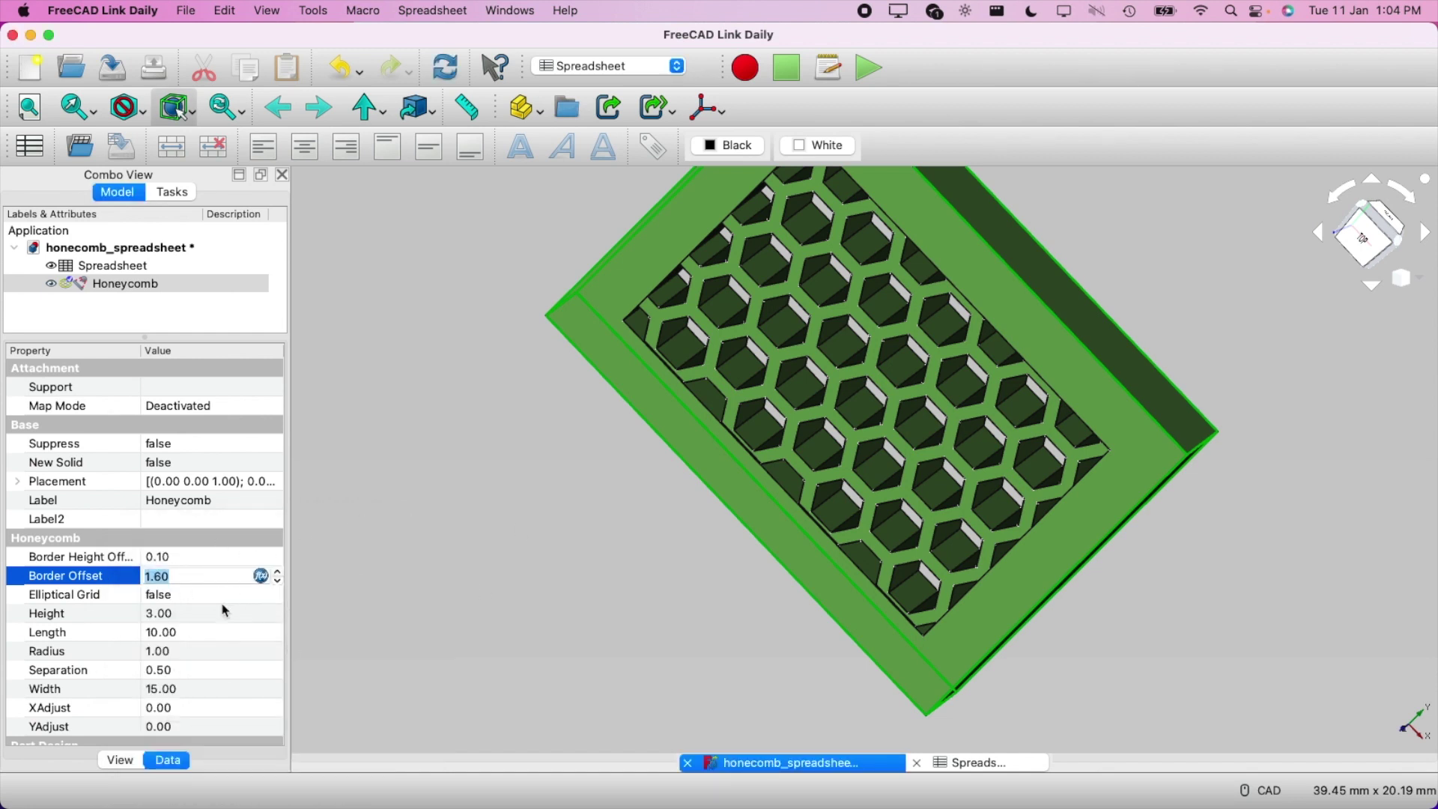
pyautogui.click(192, 630)
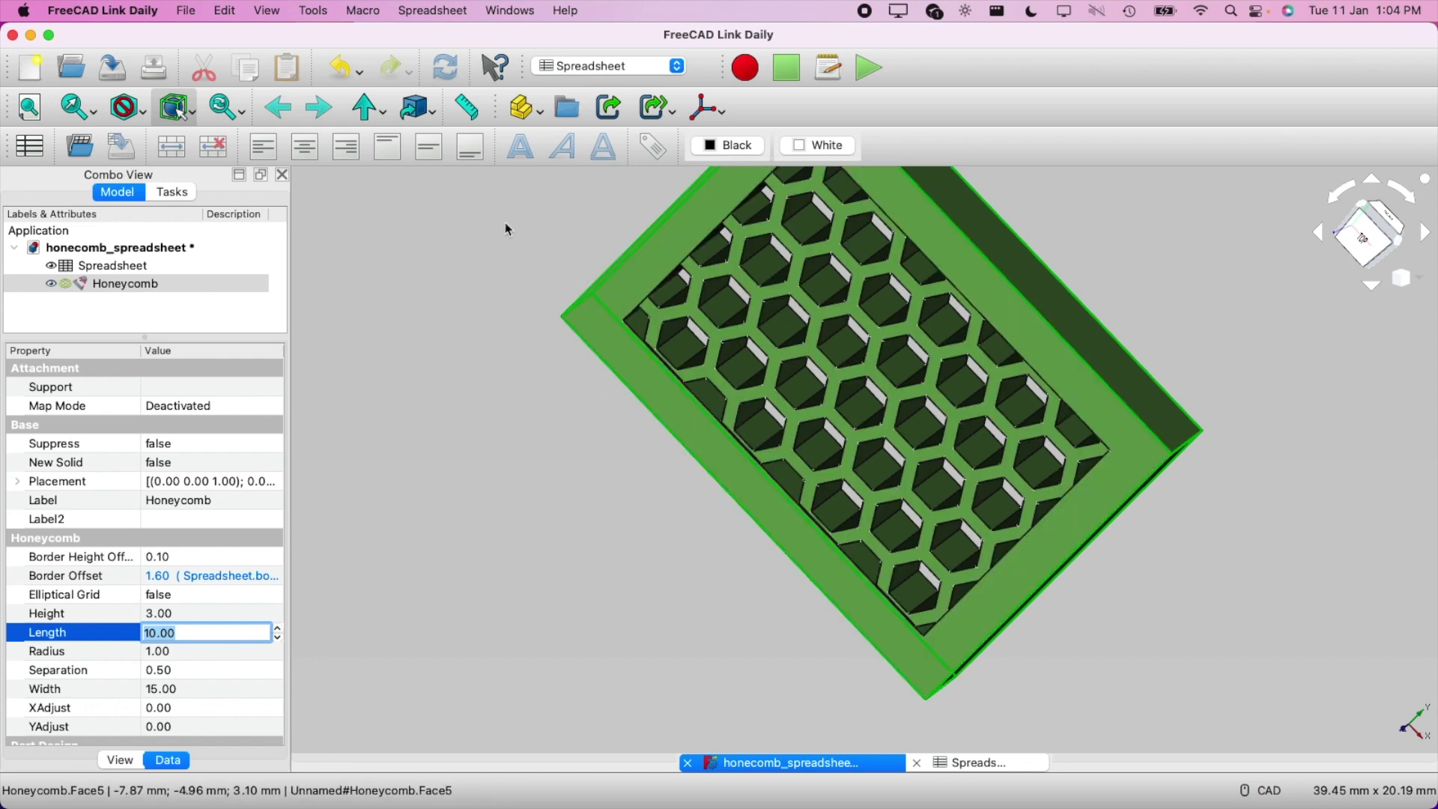
# Change spreadsheet cell B4 border thickness to 2.6mm and check the plate's border in 3D
pyautogui.click(976, 762)
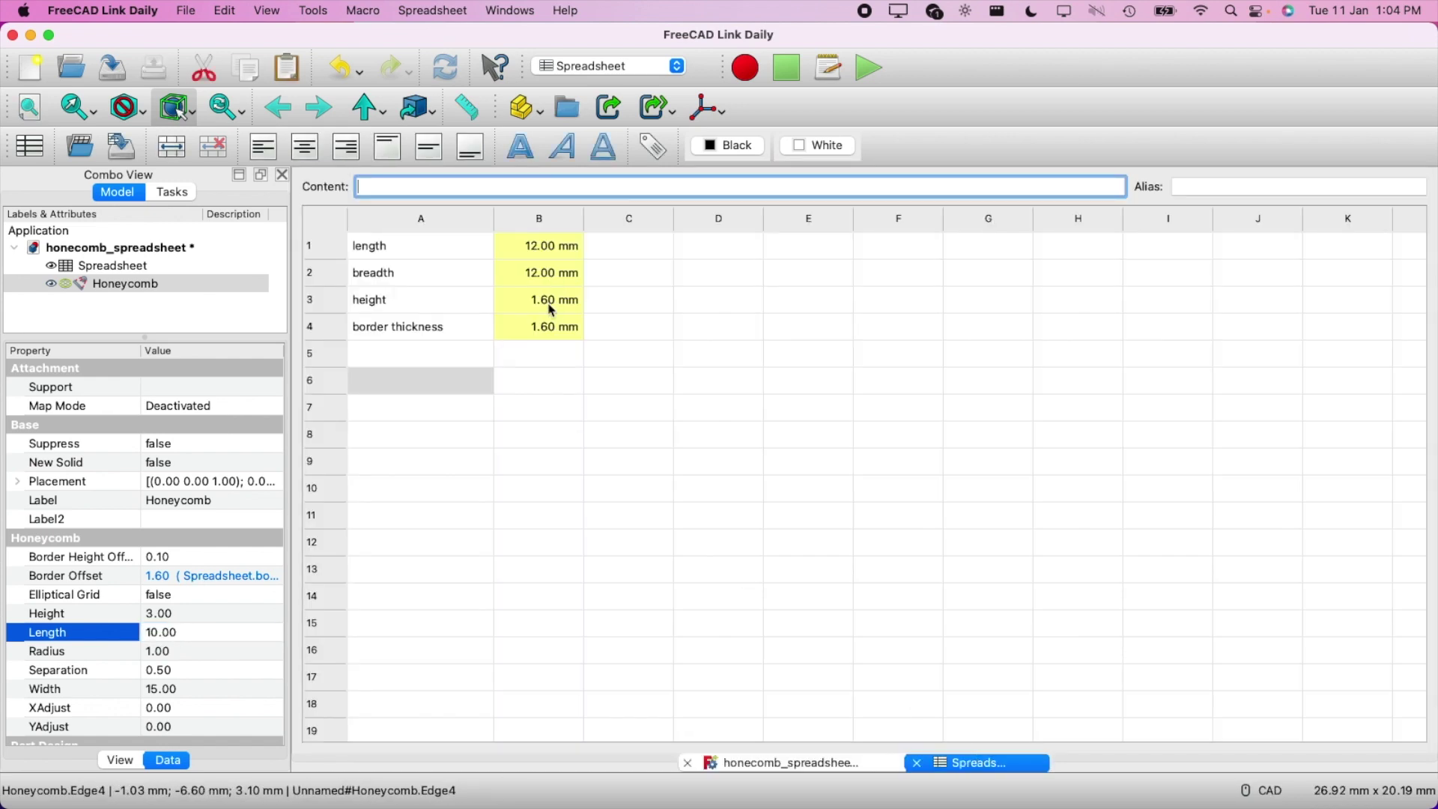
pyautogui.click(534, 333)
pyautogui.doubleClick(539, 333)
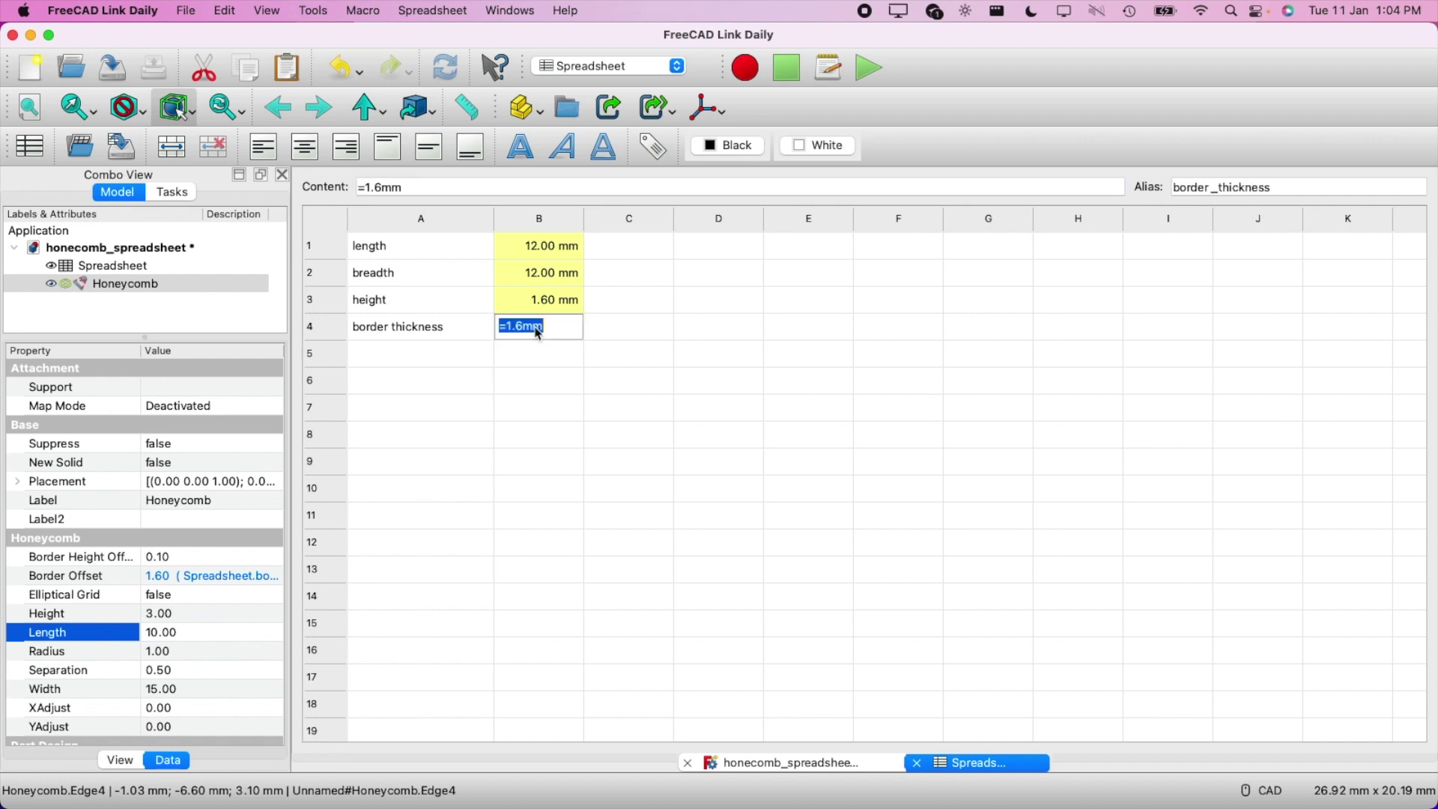
pyautogui.click(517, 334)
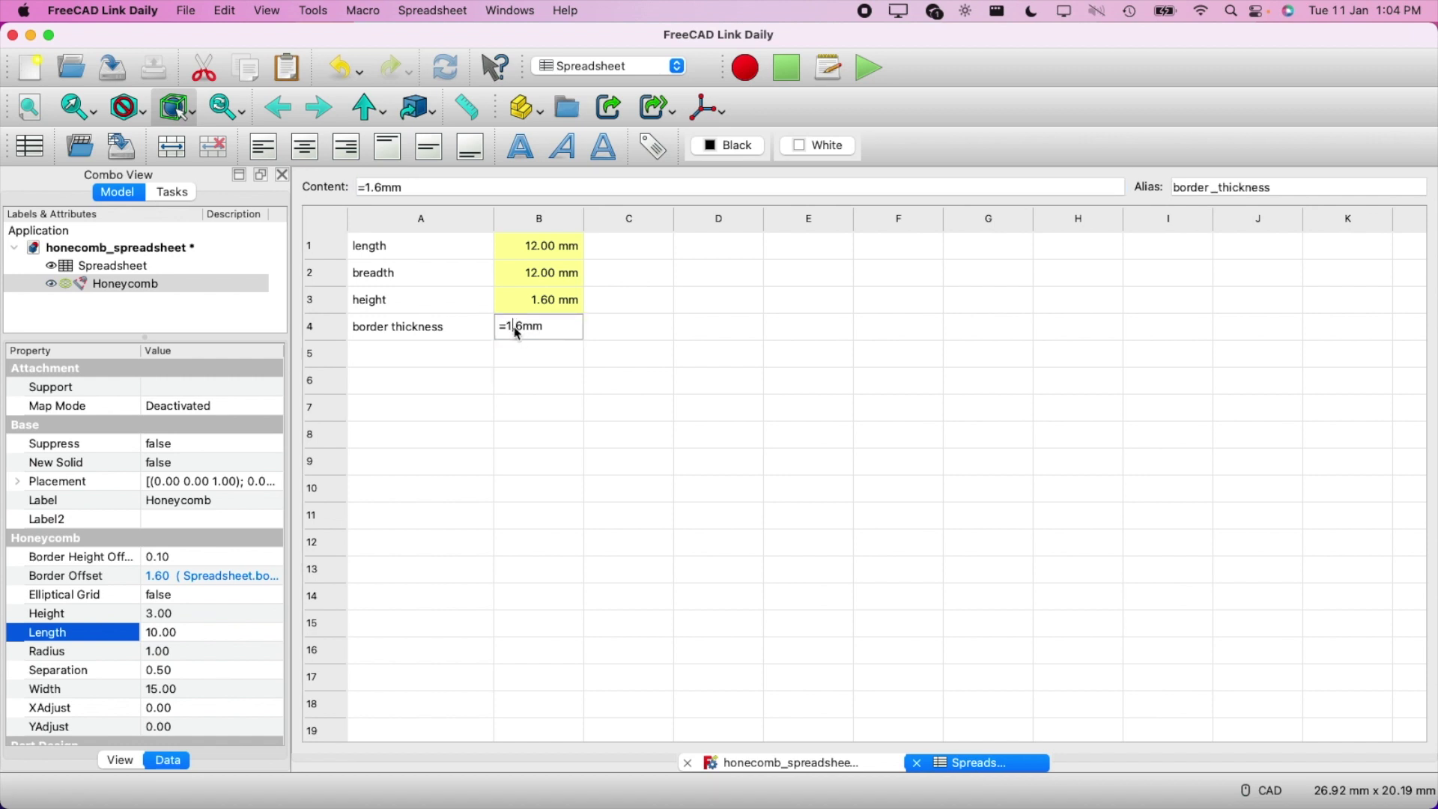
pyautogui.press('BackSpace')
pyautogui.write('2')
pyautogui.press('Return')
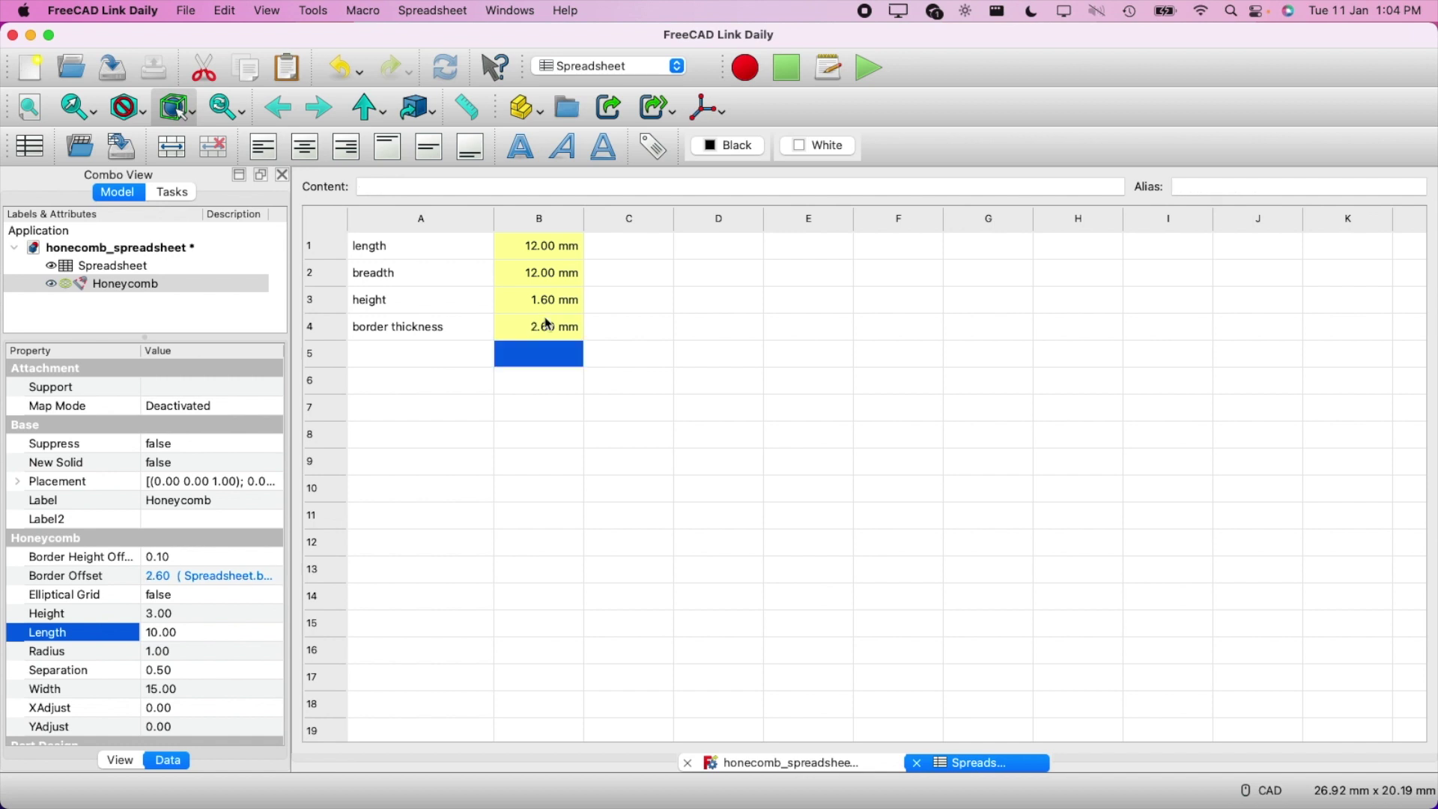
pyautogui.click(794, 763)
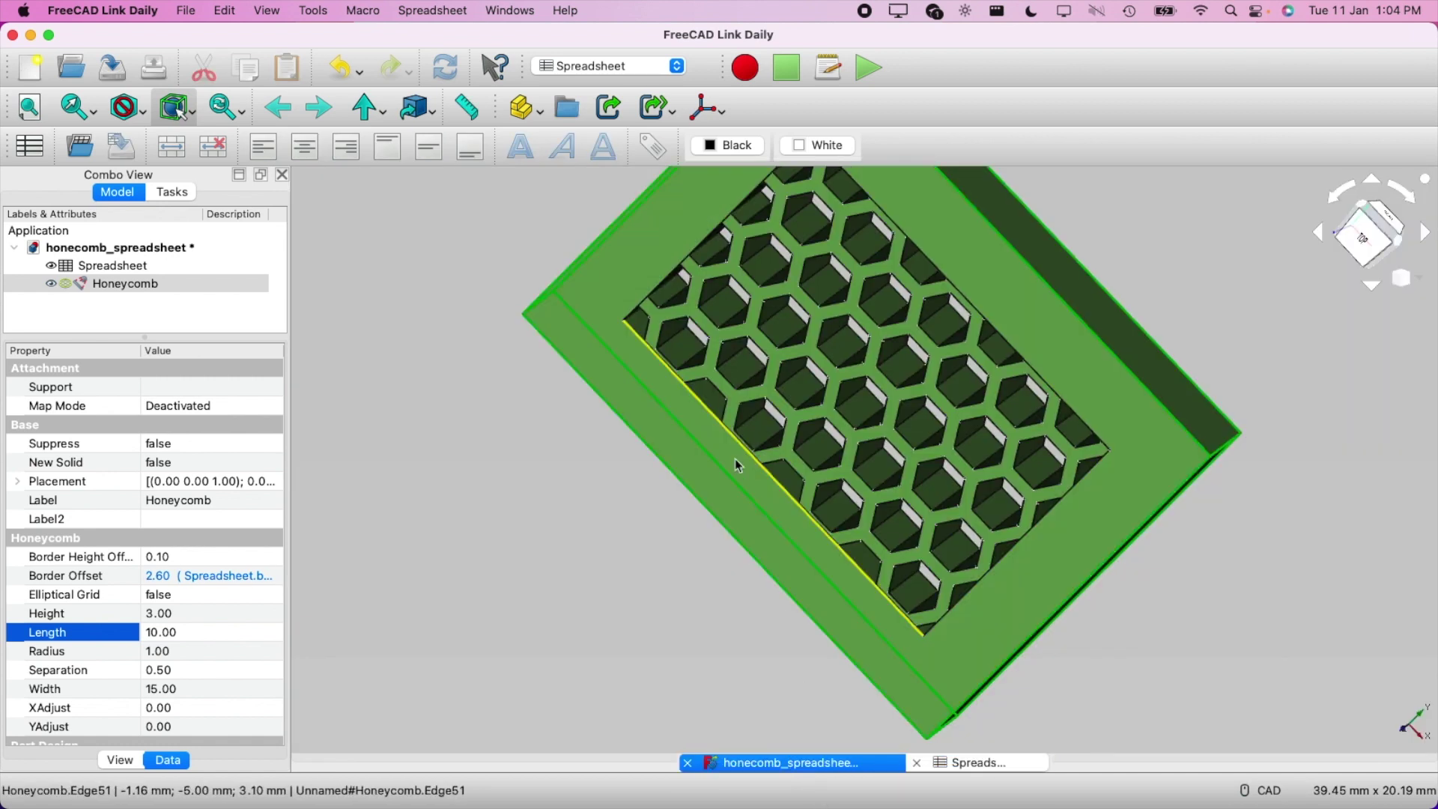
pyautogui.click(998, 765)
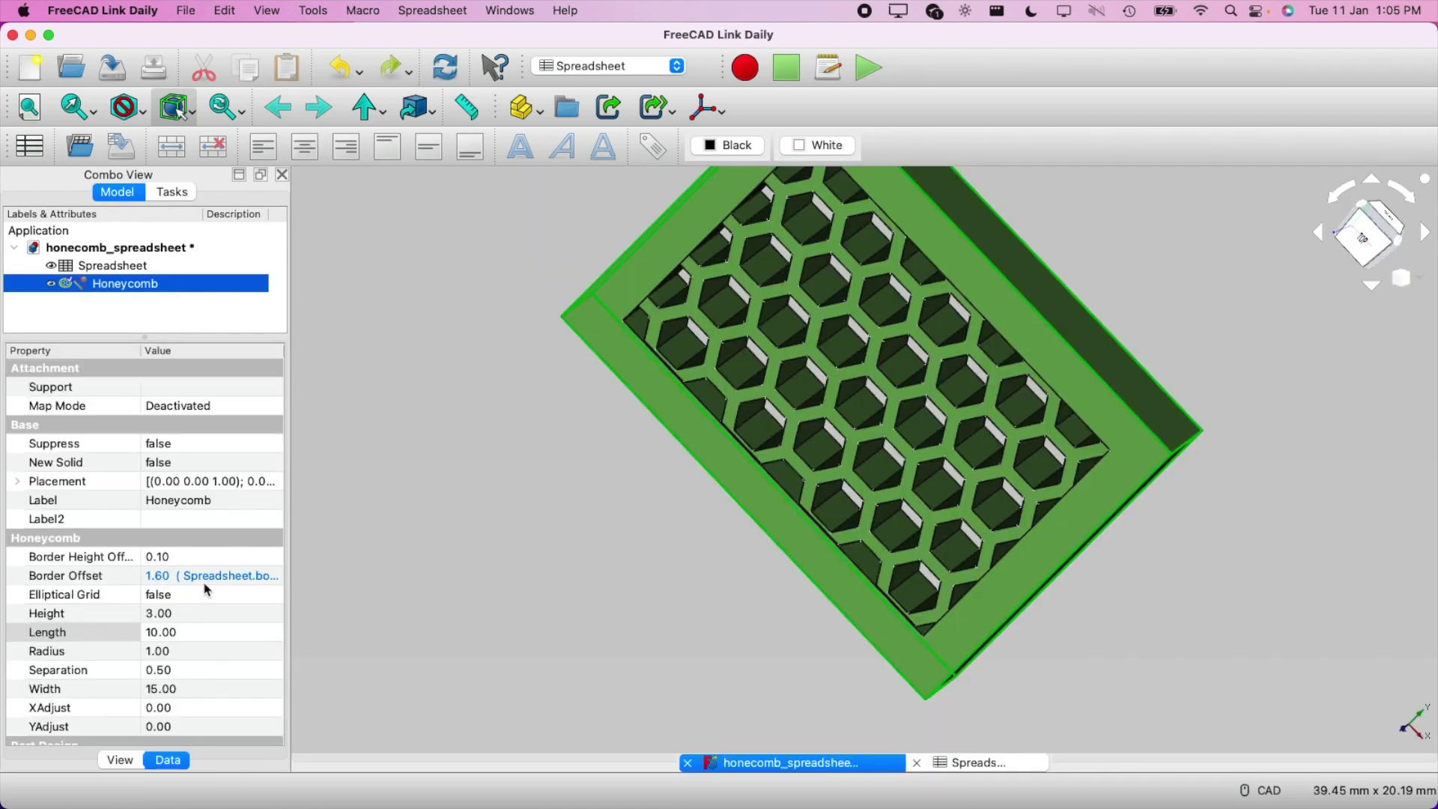
# Set the Honeycomb cell Radius to 10, leaving a single large opening
pyautogui.click(172, 615)
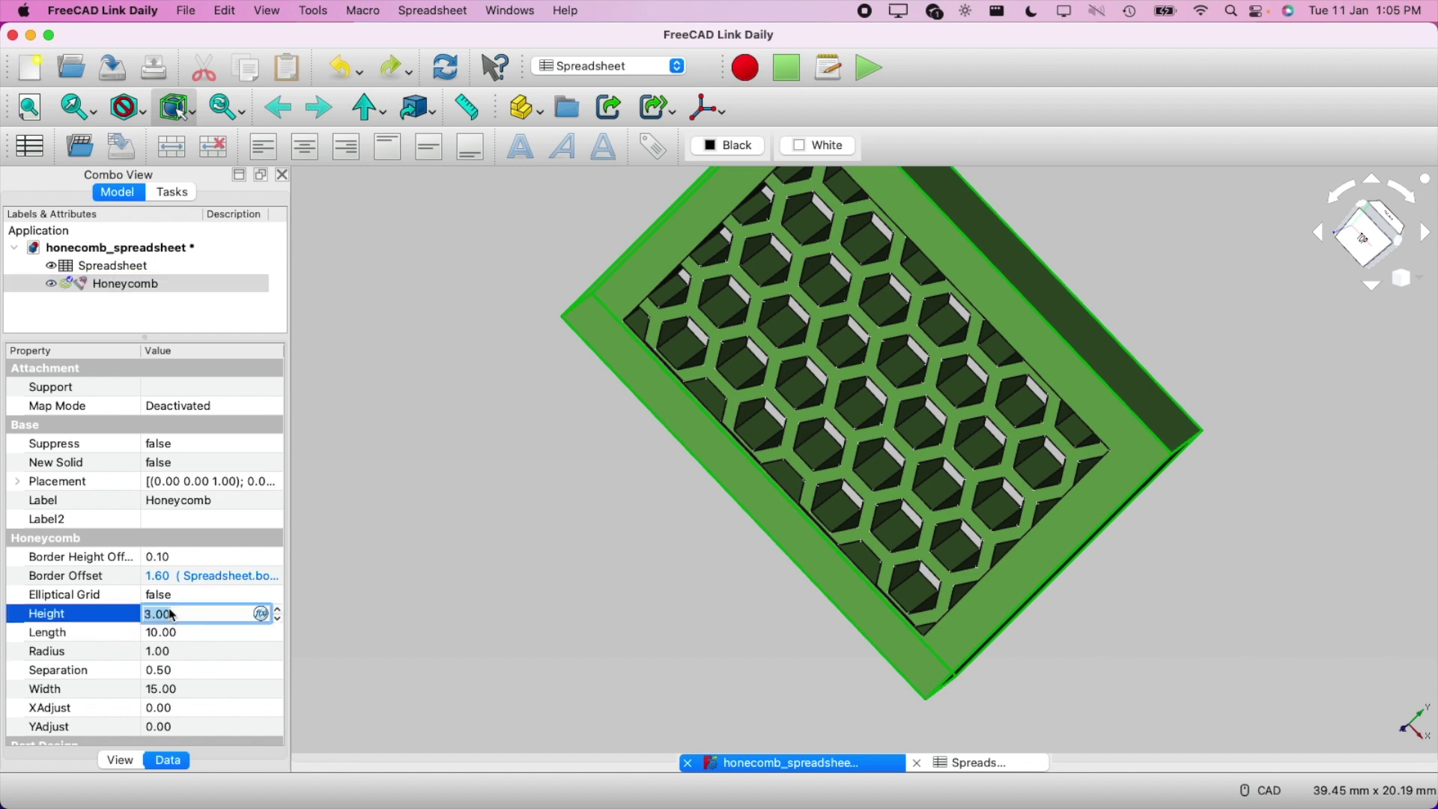
pyautogui.click(185, 652)
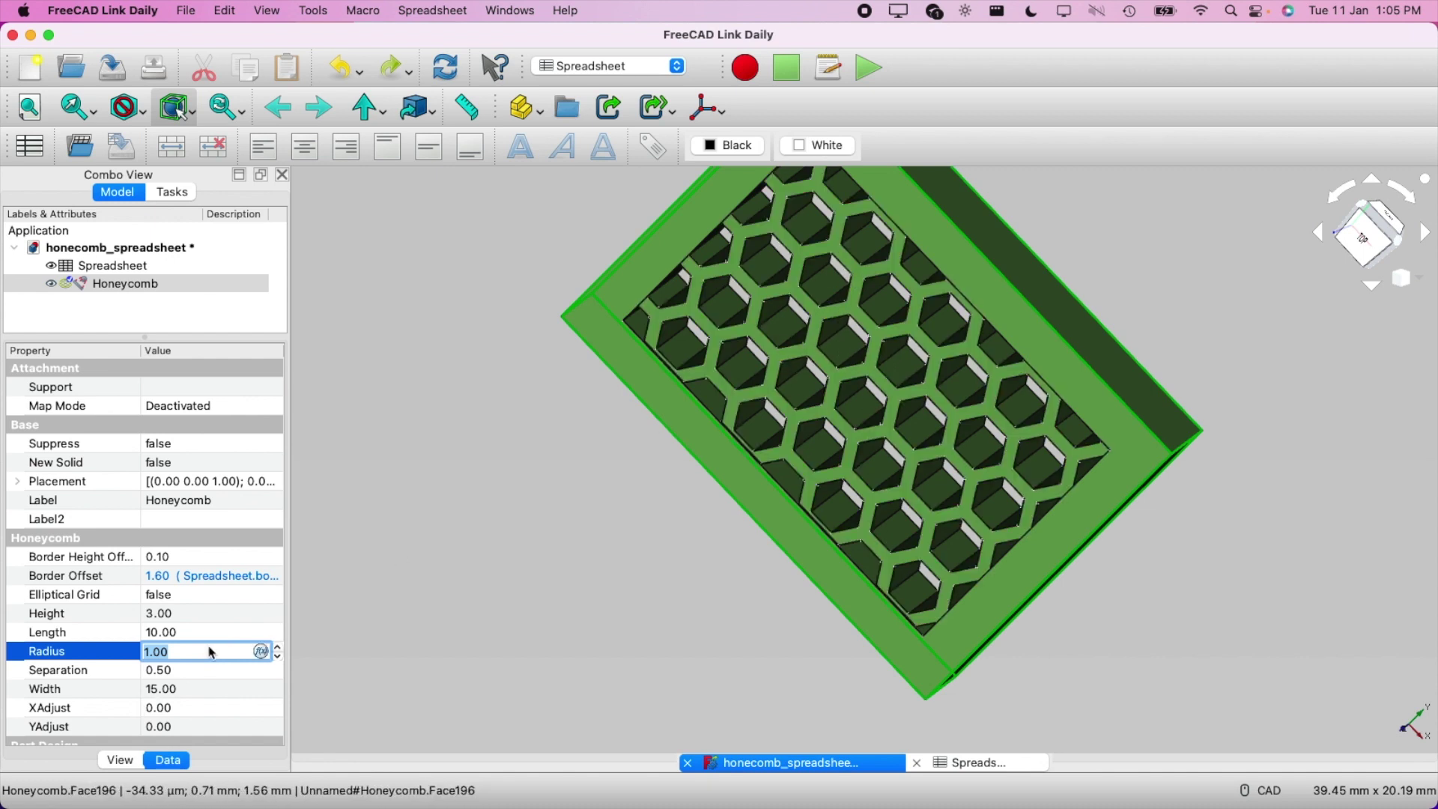
pyautogui.write('10')
pyautogui.press('Return')
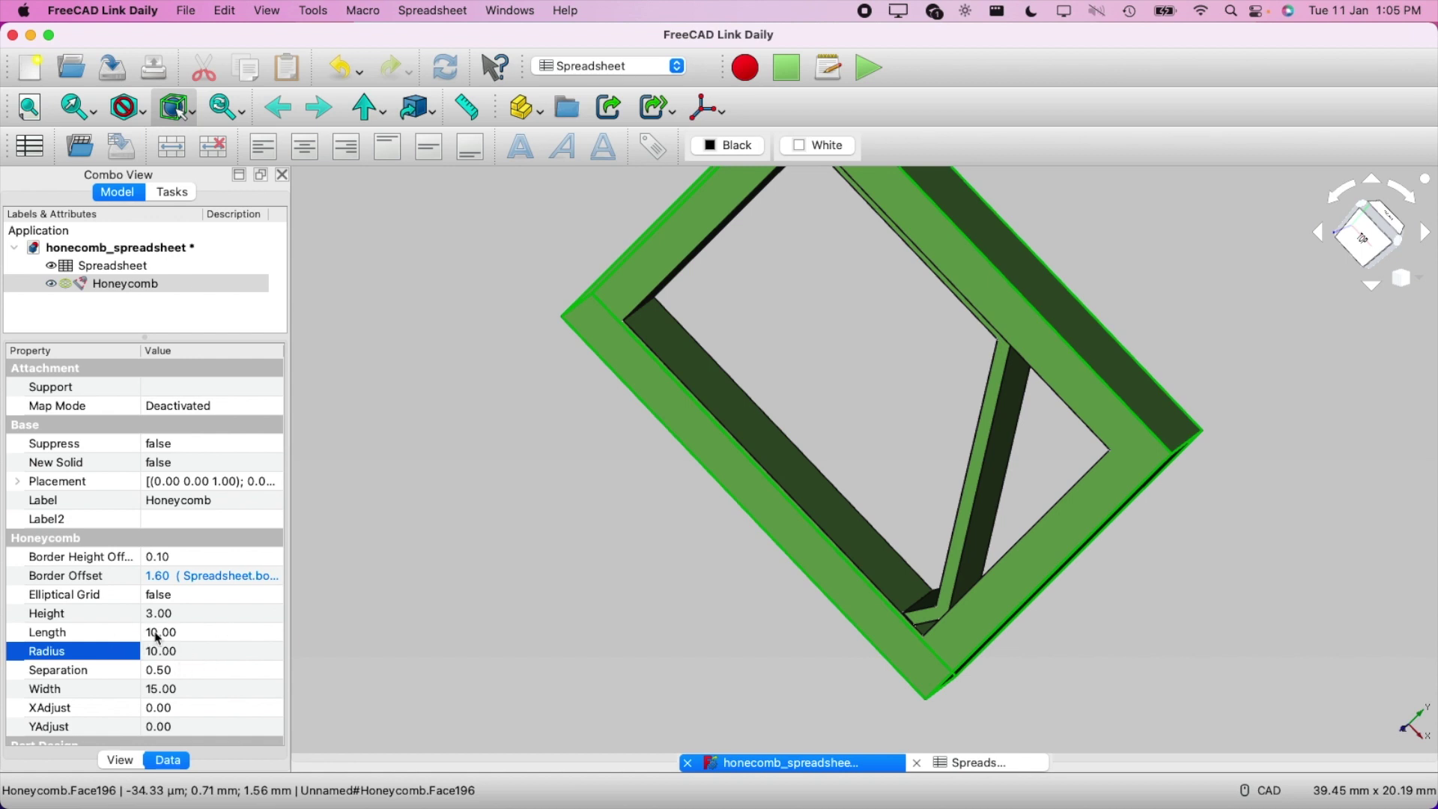
pyautogui.scroll(-2, 420, 529)
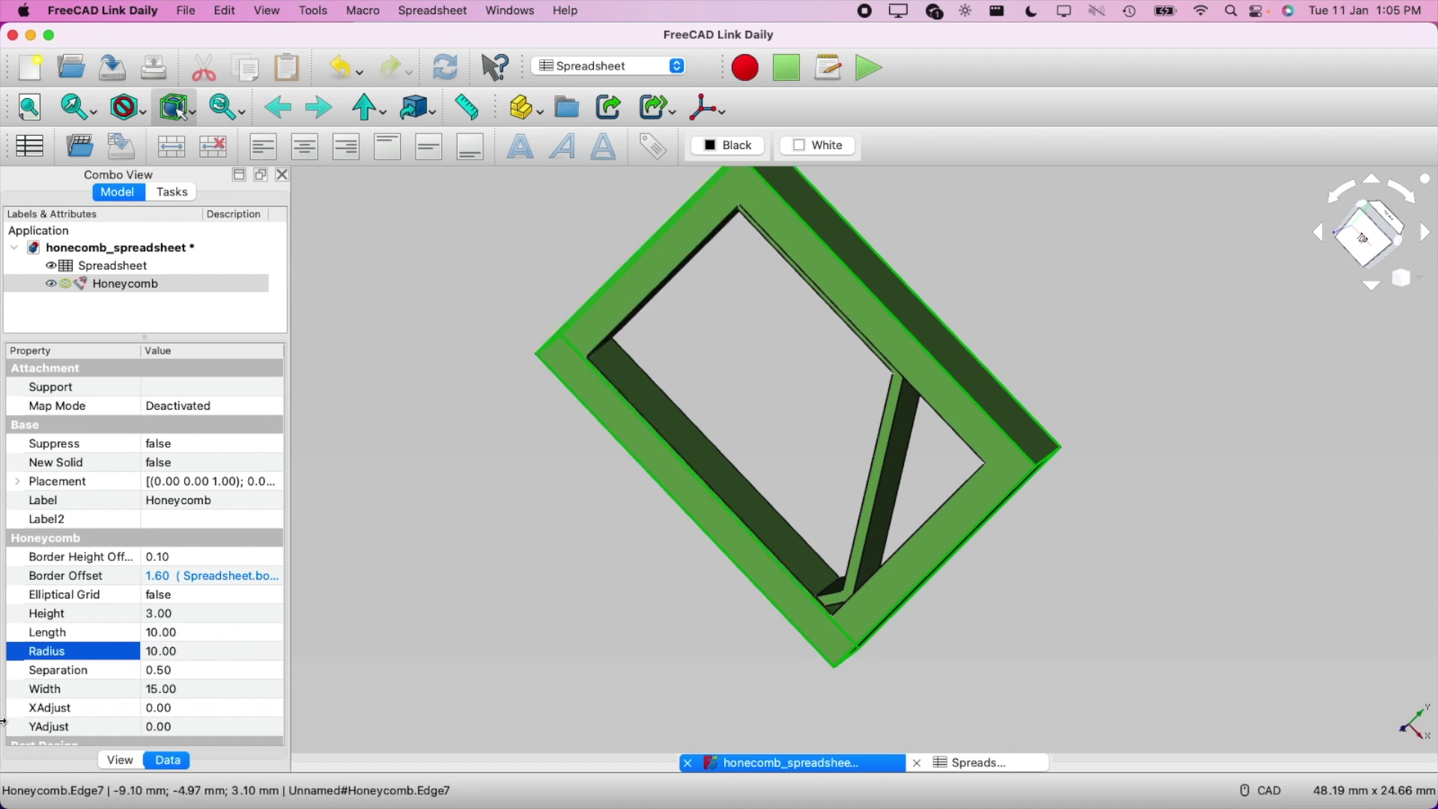
pyautogui.click(173, 615)
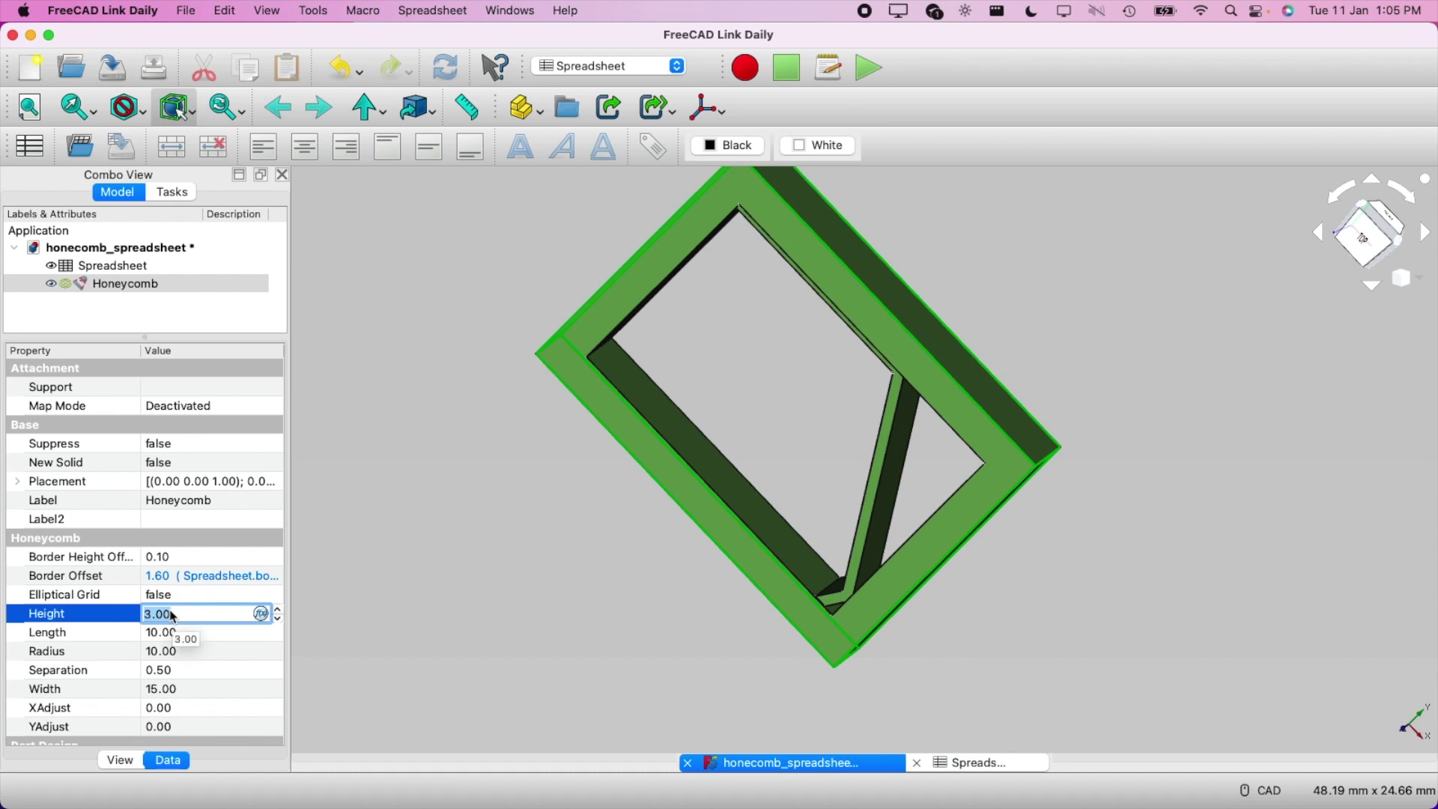
# Bind the Honeycomb Height to Spreadsheet.height with a formula
pyautogui.press('=')
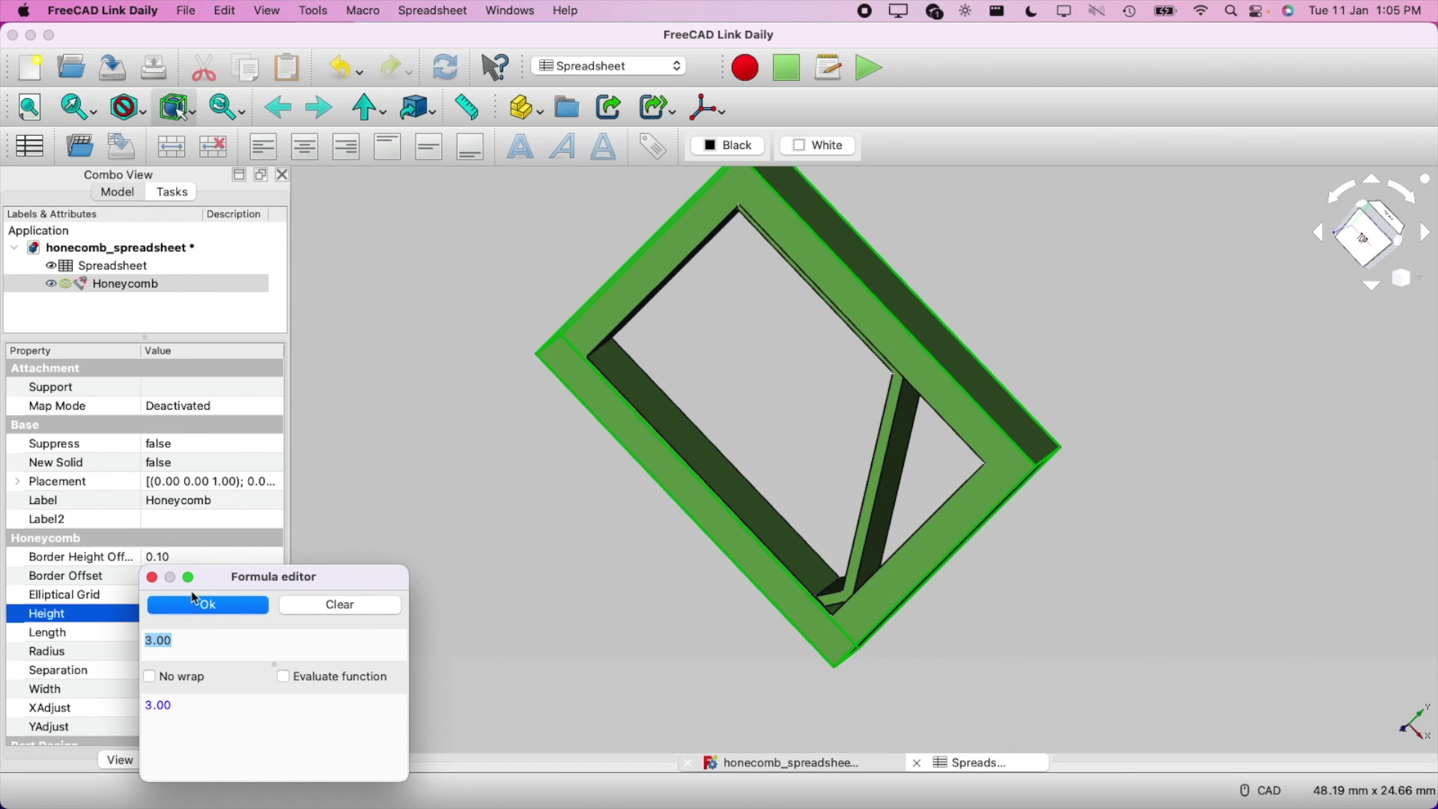
pyautogui.moveTo(223, 577); pyautogui.dragTo(329, 561)
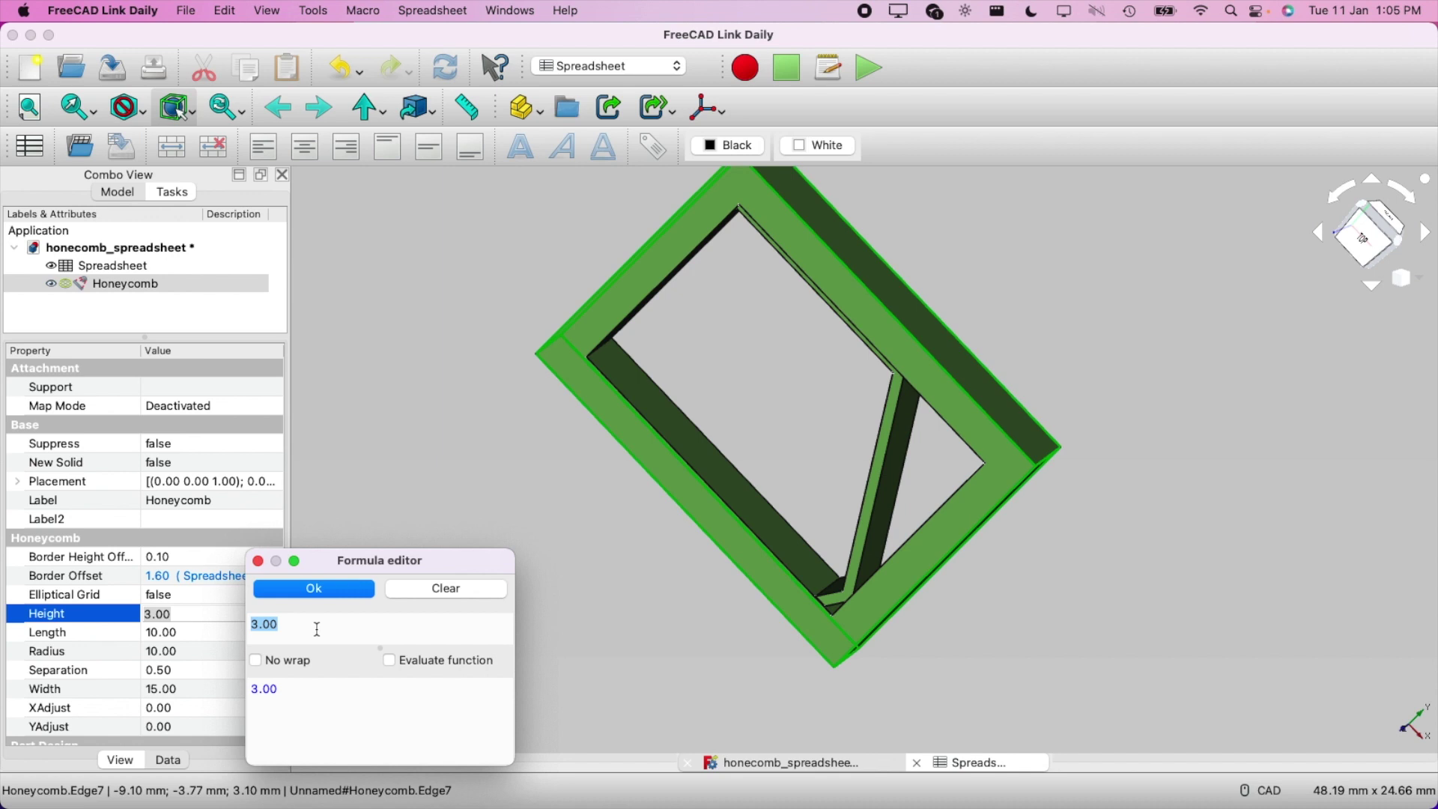
pyautogui.write('H')
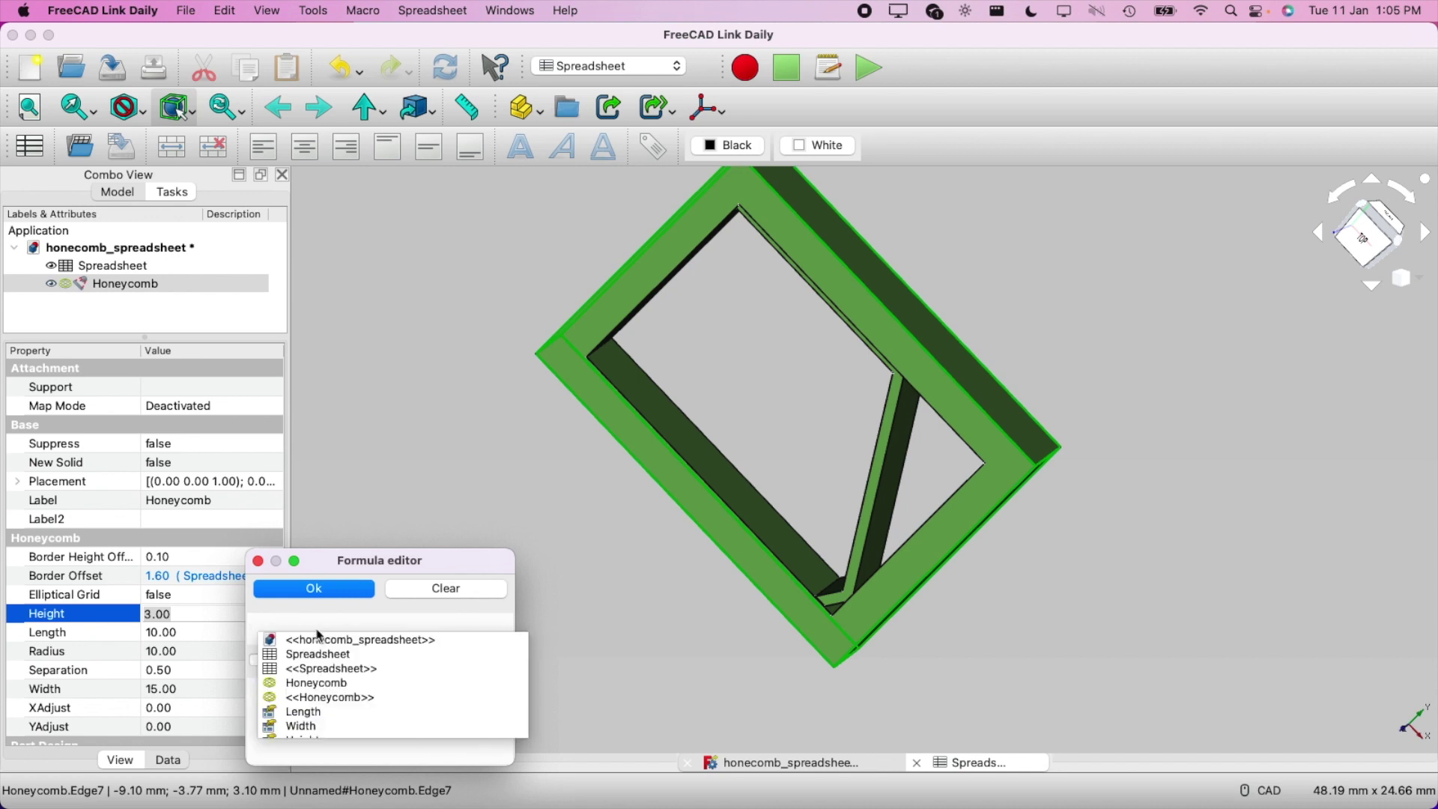
pyautogui.write('Sp')
pyautogui.press('Down')
pyautogui.press('Down')
pyautogui.press('Return')
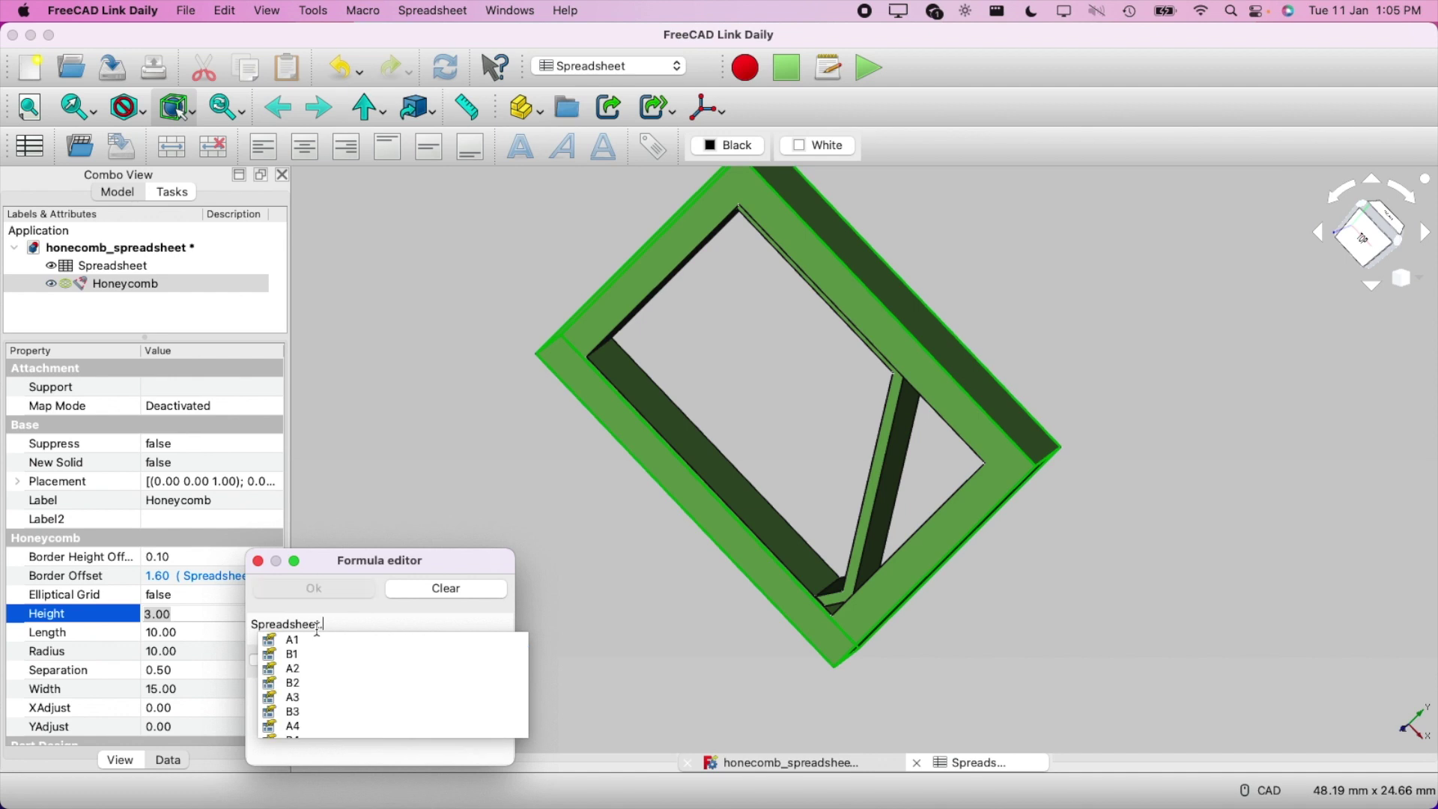
pyautogui.write('he')
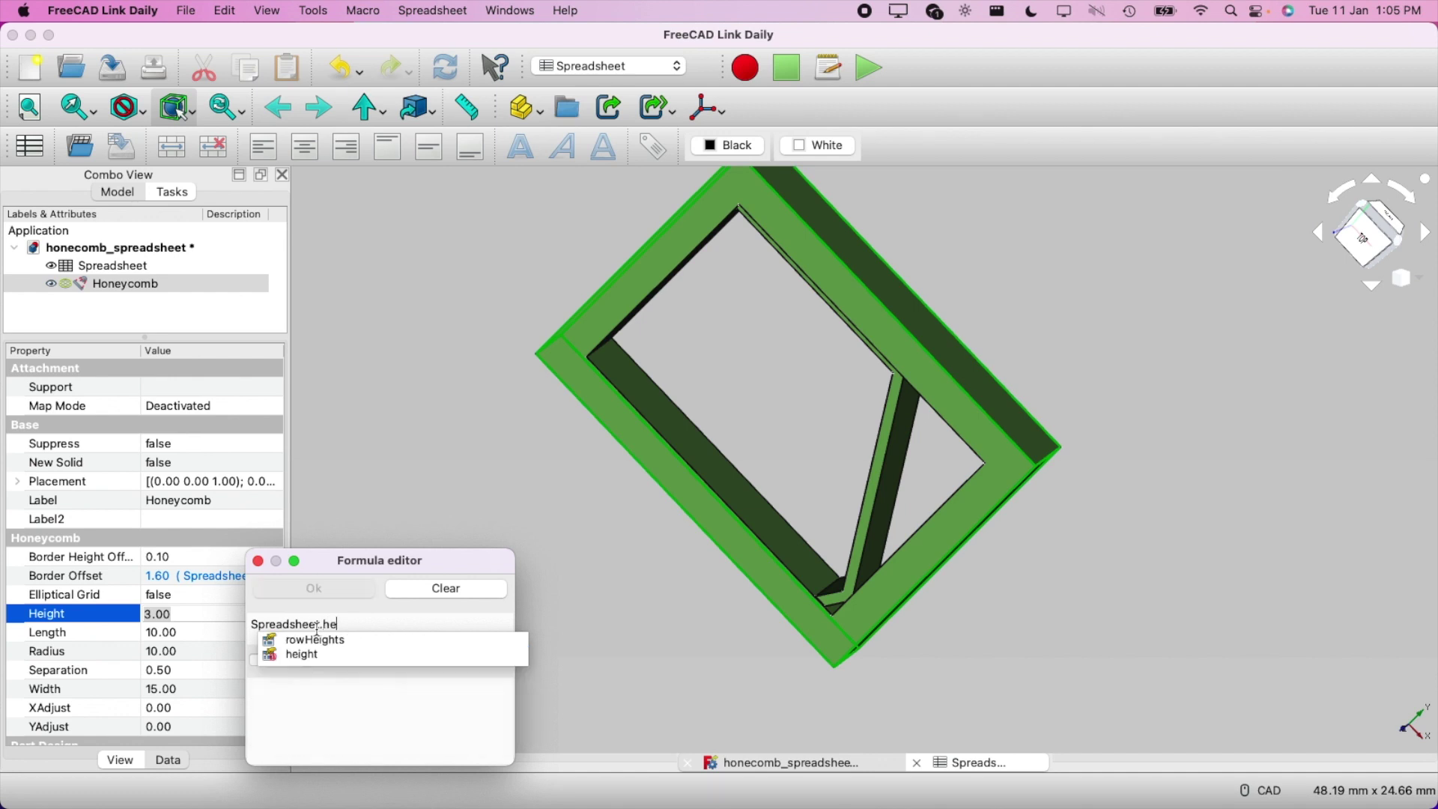
pyautogui.press('Down')
pyautogui.press('Down')
pyautogui.press('Return')
pyautogui.press('Return')
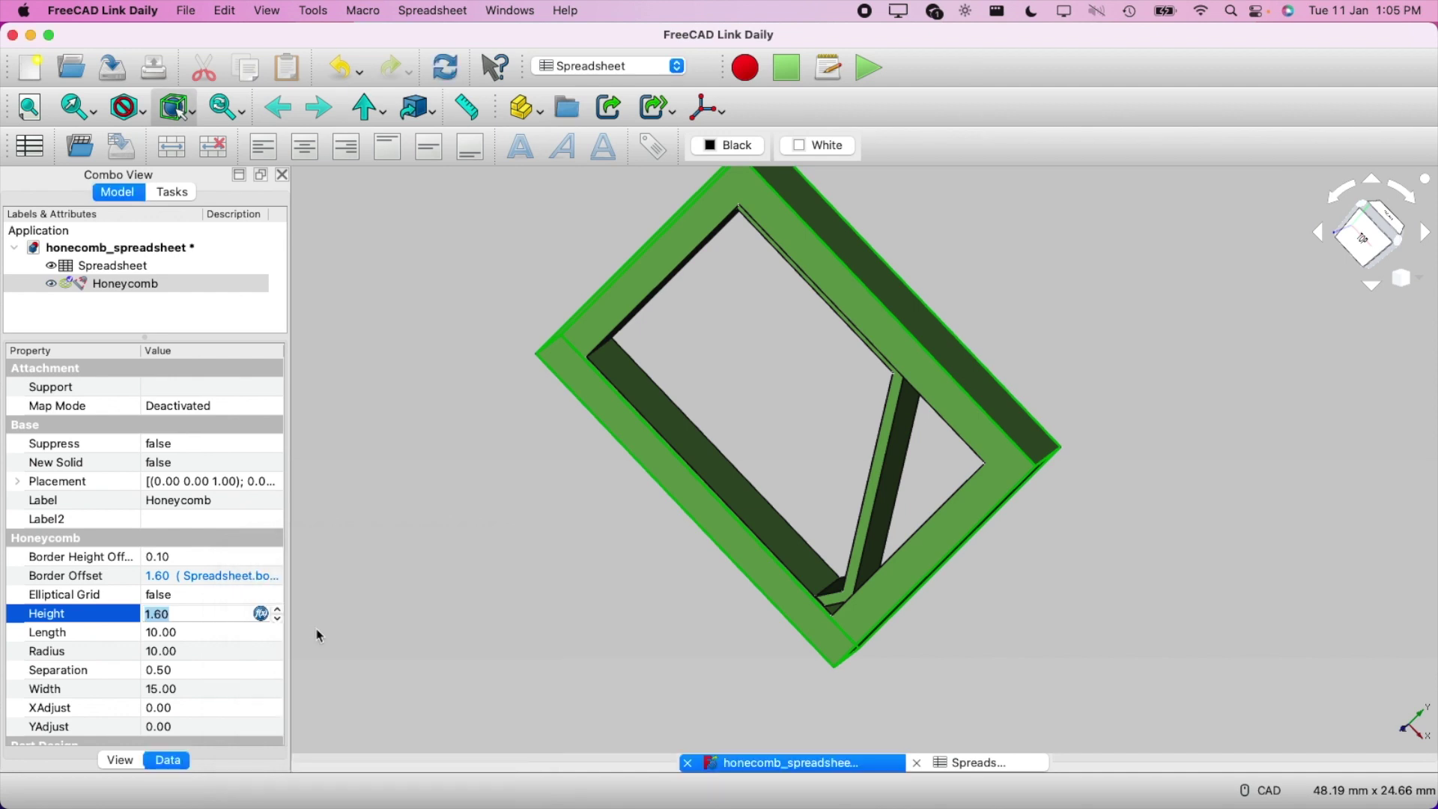
# Check the spreadsheet values, then orbit the thinner frame in the 3D view
pyautogui.click(966, 762)
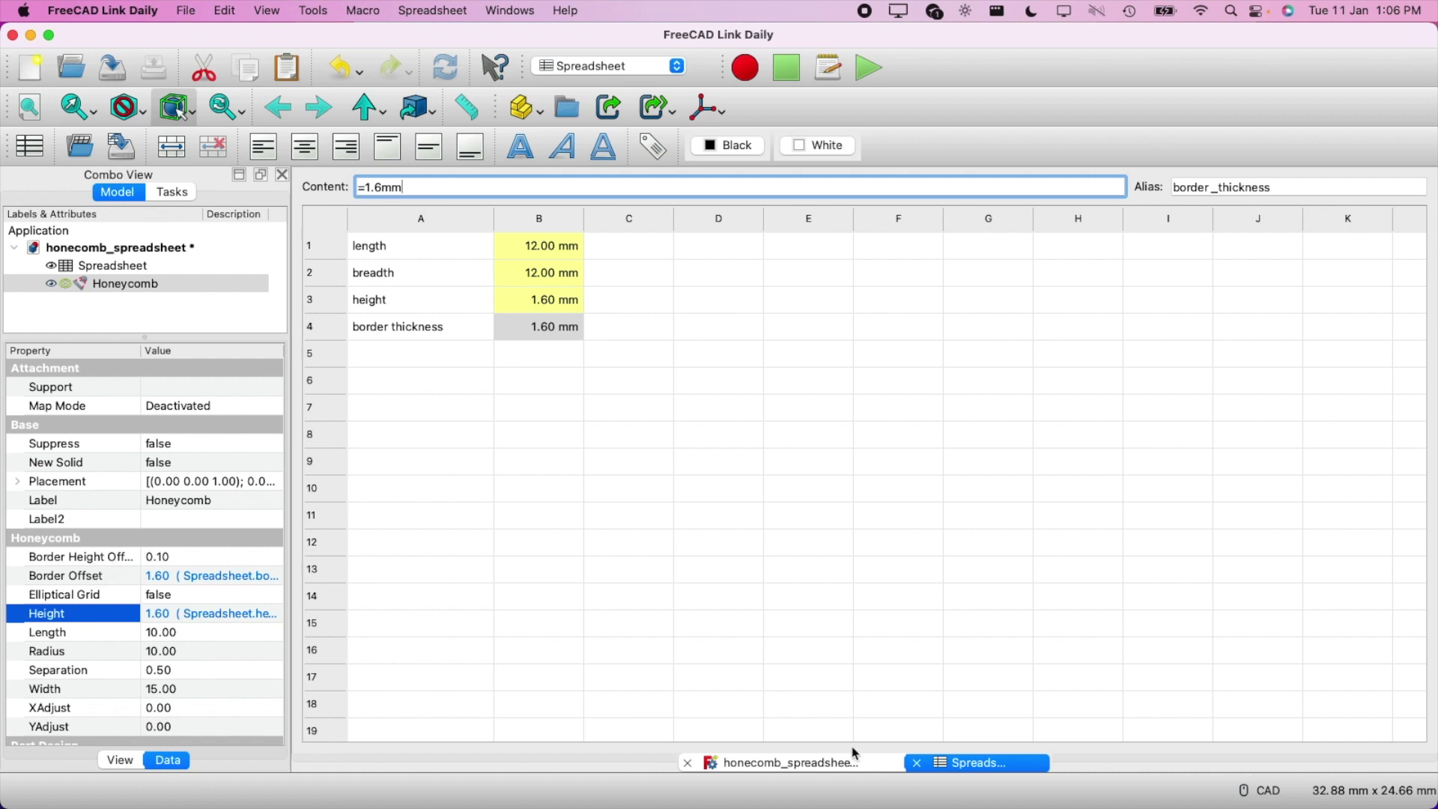
pyautogui.click(857, 755)
pyautogui.moveTo(1128, 504); pyautogui.dragTo(936, 465, button='middle')
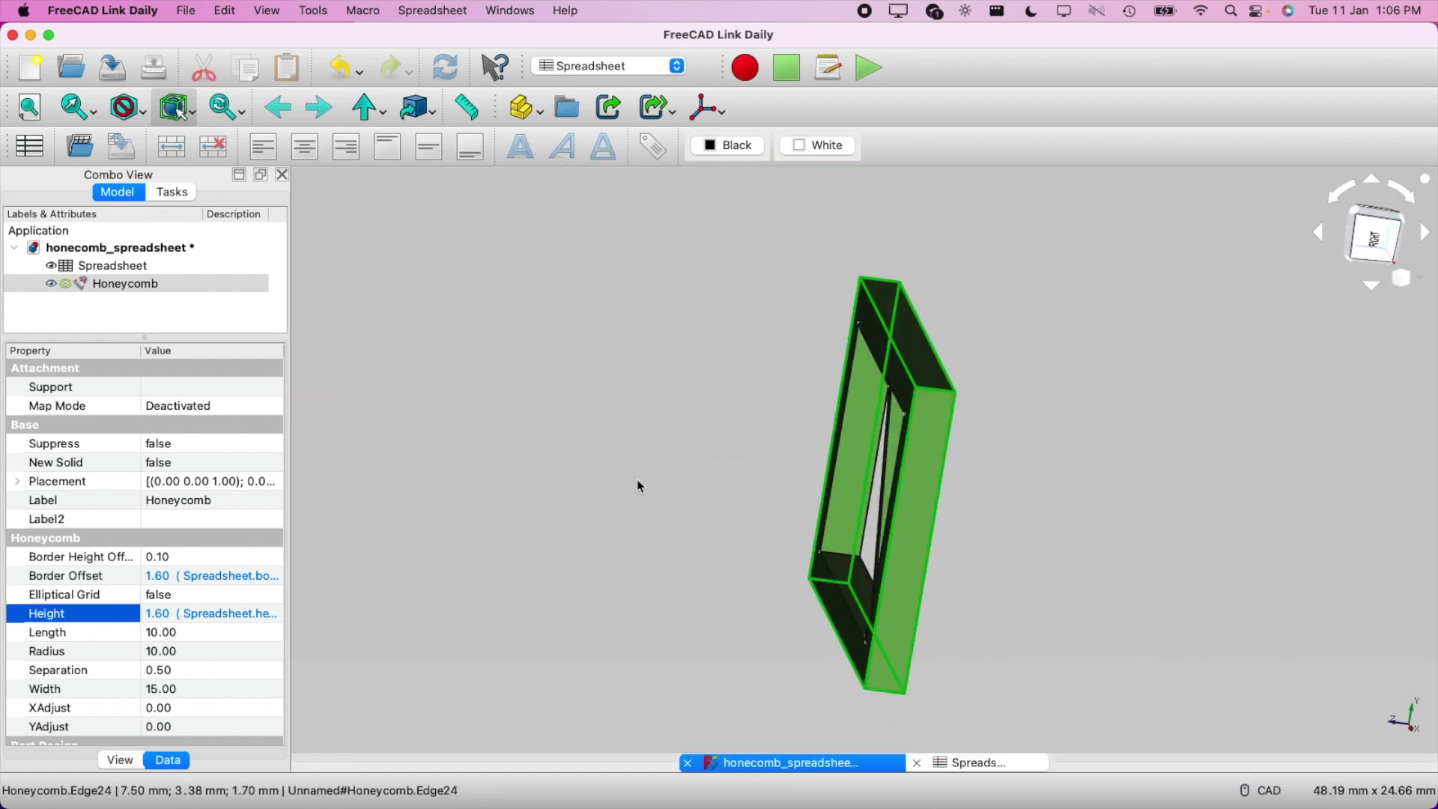
# Bind the Honeycomb Length to Spreadsheet.length (12 mm) with a formula
pyautogui.click(165, 635)
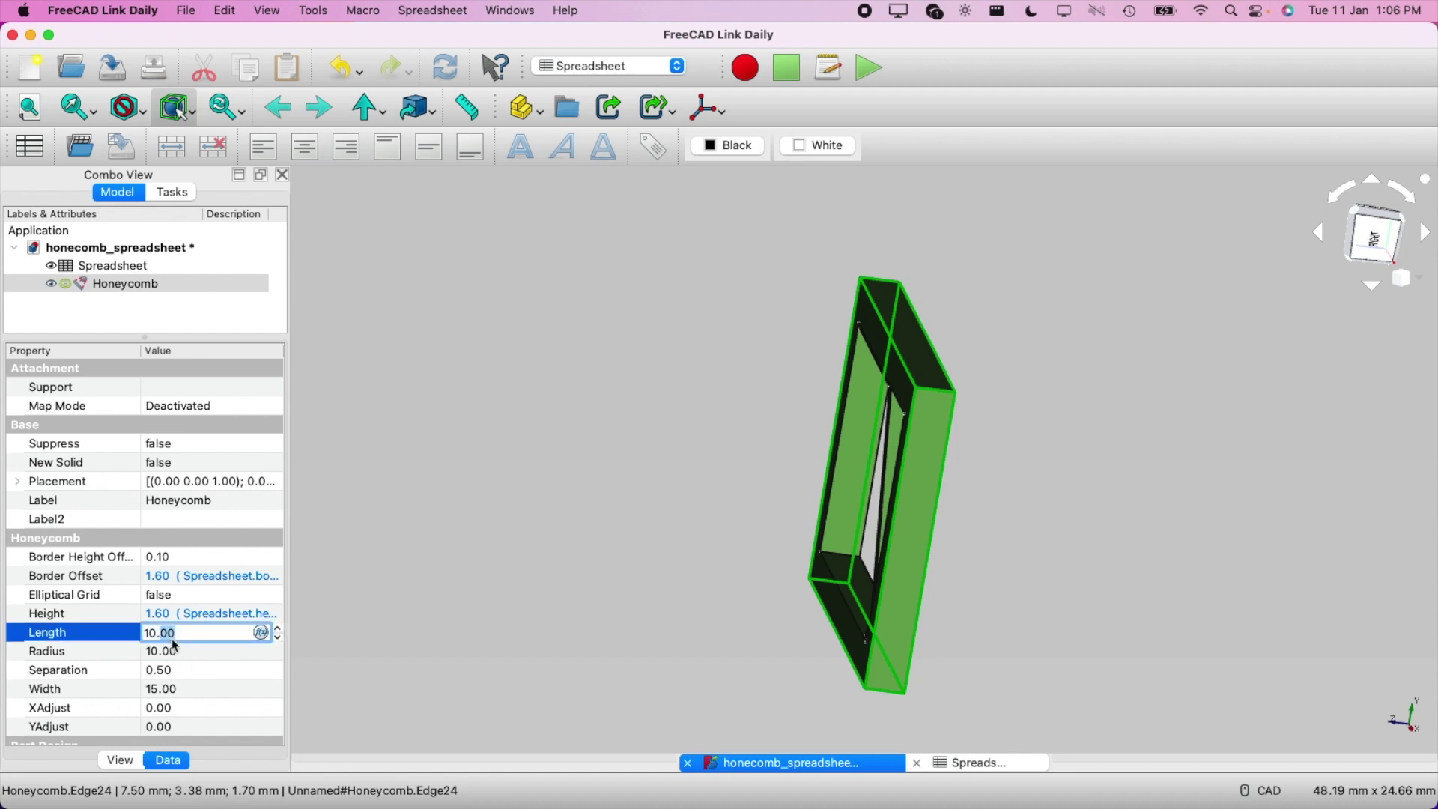
pyautogui.write('=S')
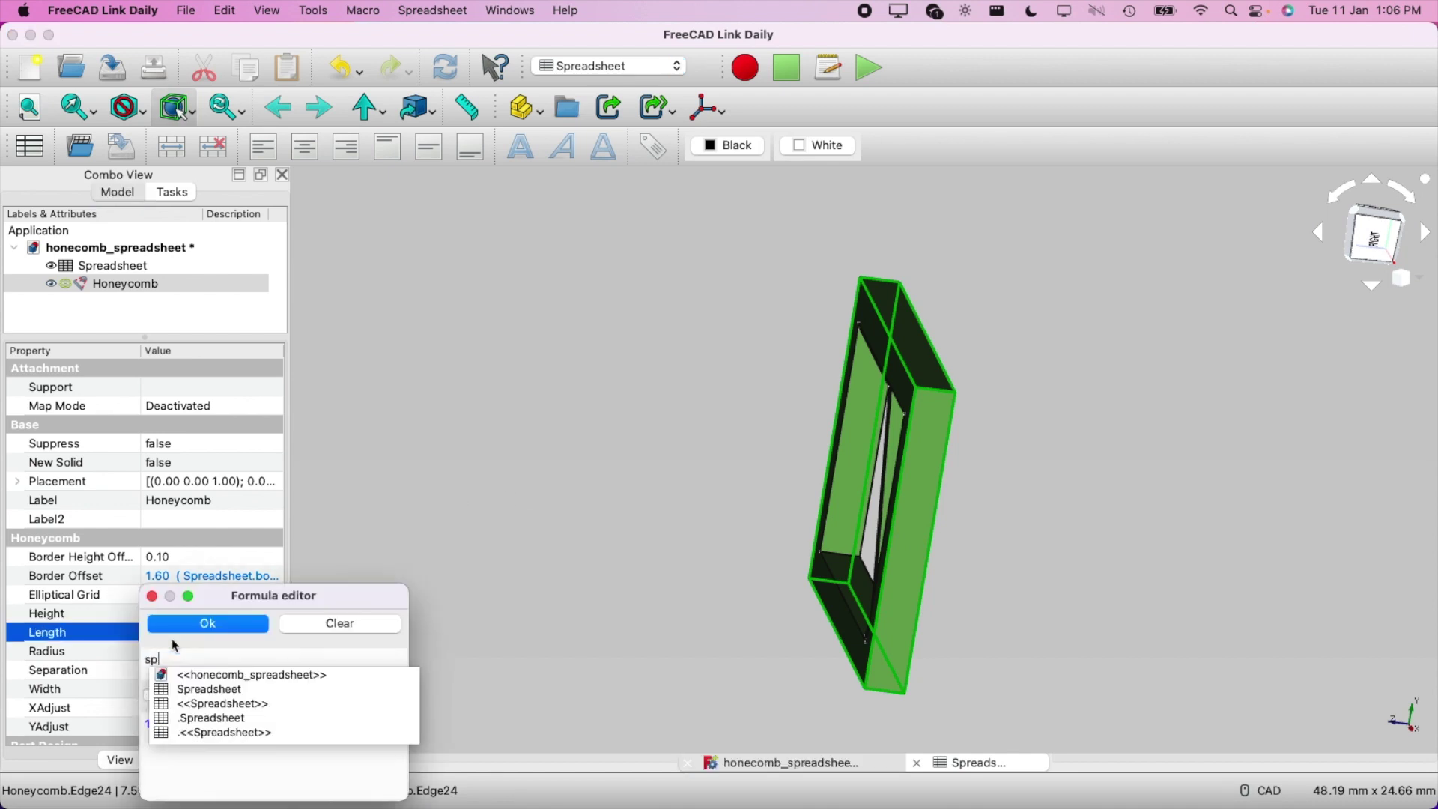
pyautogui.press('Down')
pyautogui.press('Down')
pyautogui.write('le')
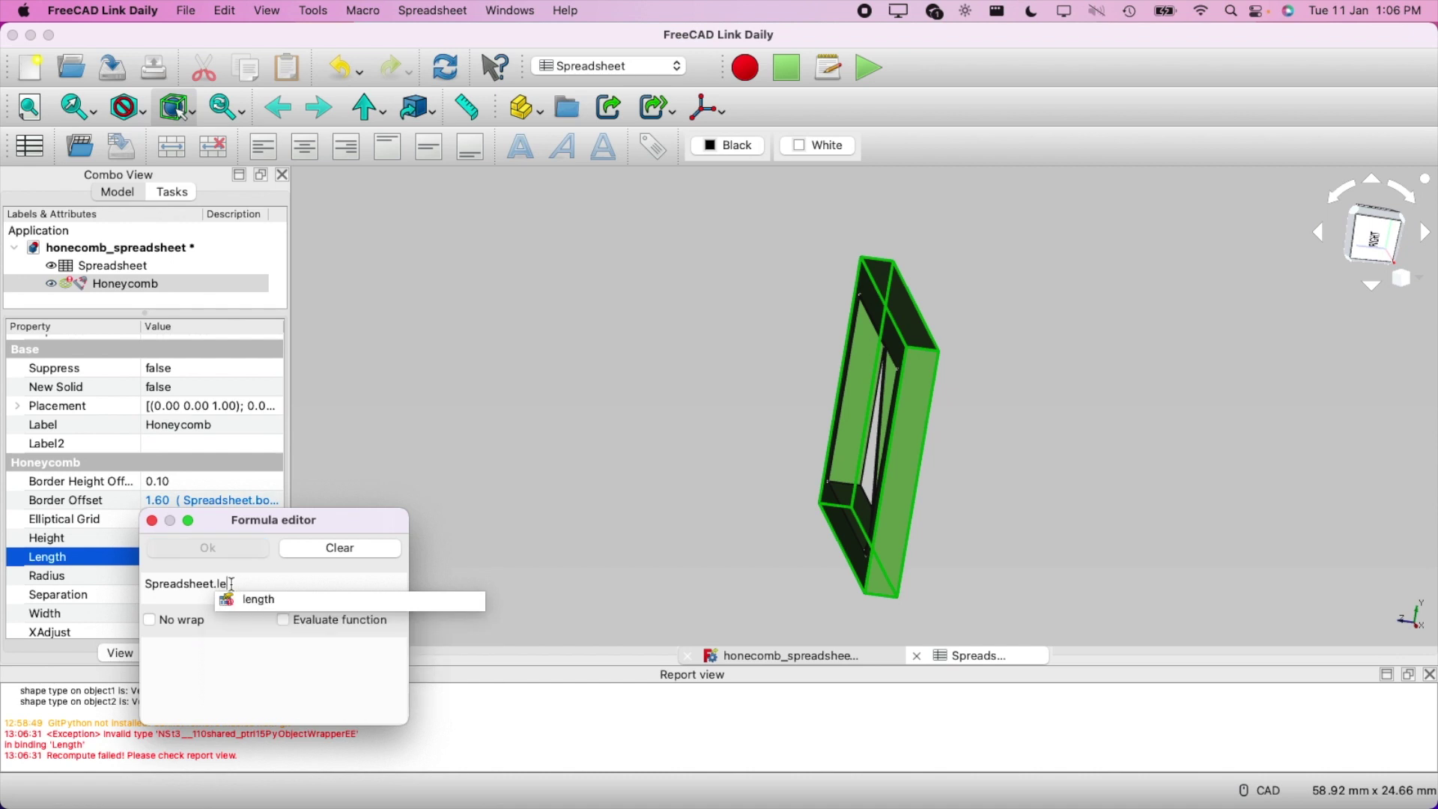
pyautogui.write('n')
pyautogui.press('Down')
pyautogui.press('Return')
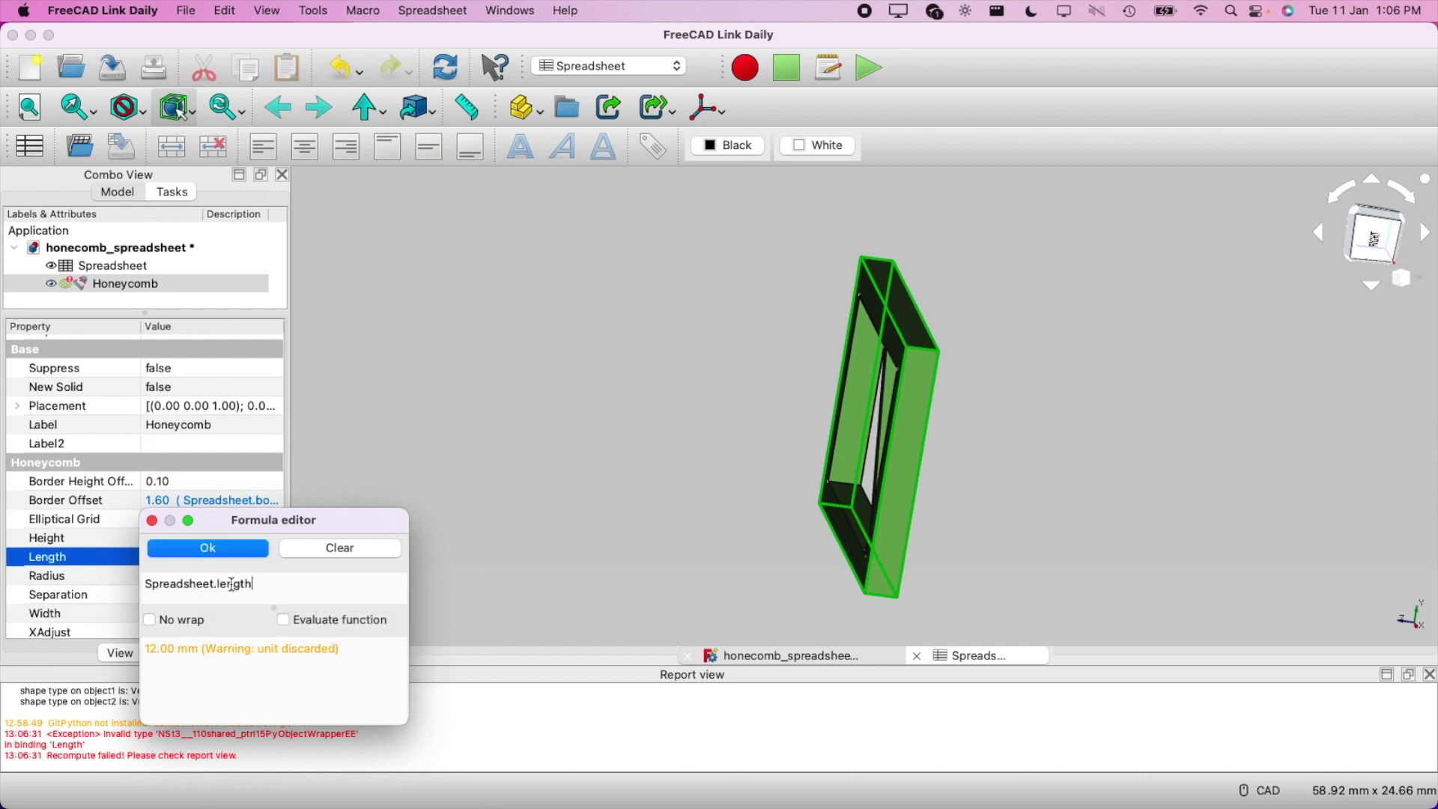
pyautogui.press('Return')
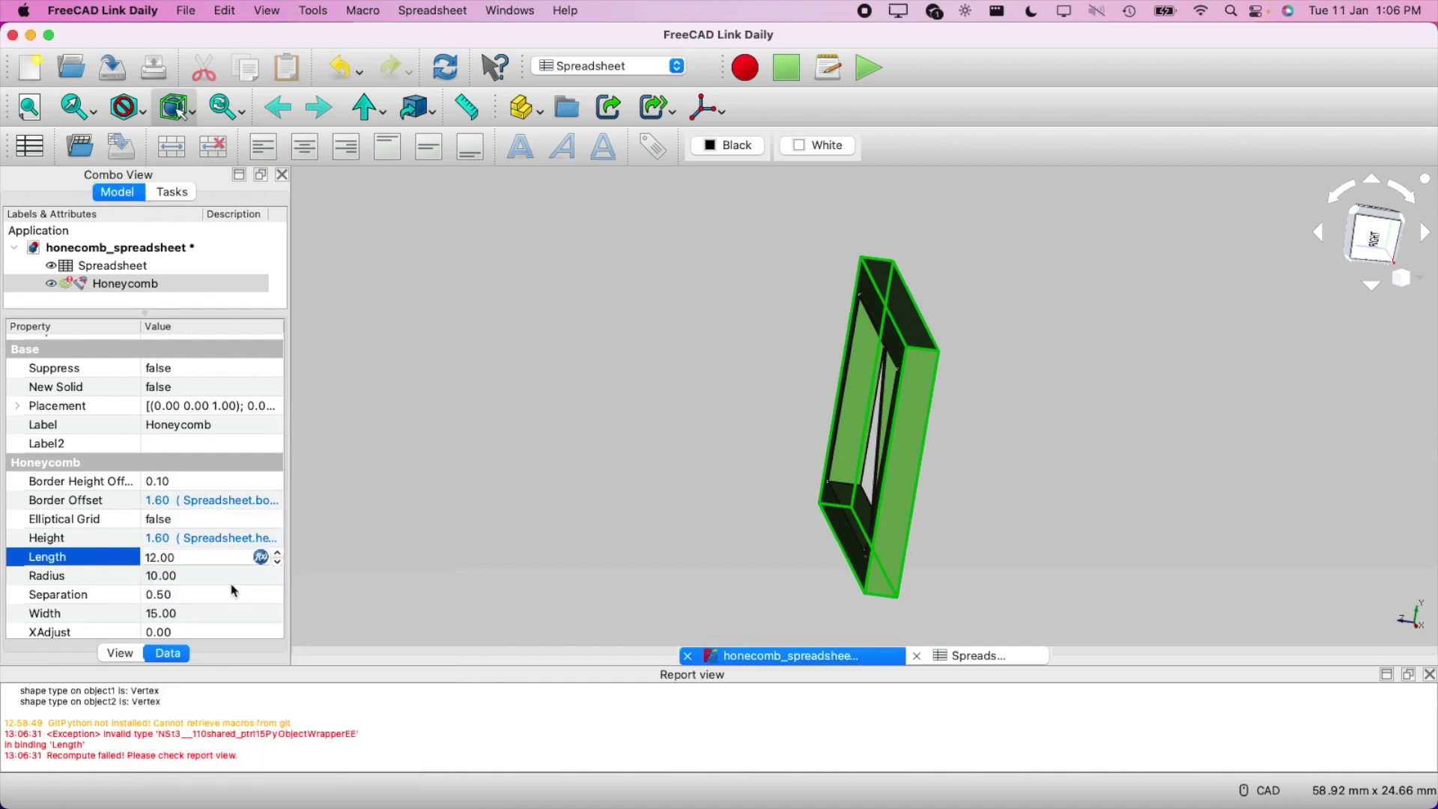
# Orbit the model head-on, reselect Honeycomb, and bring up the spreadsheet
pyautogui.click(501, 528)
pyautogui.moveTo(639, 481); pyautogui.dragTo(841, 475, button='middle')
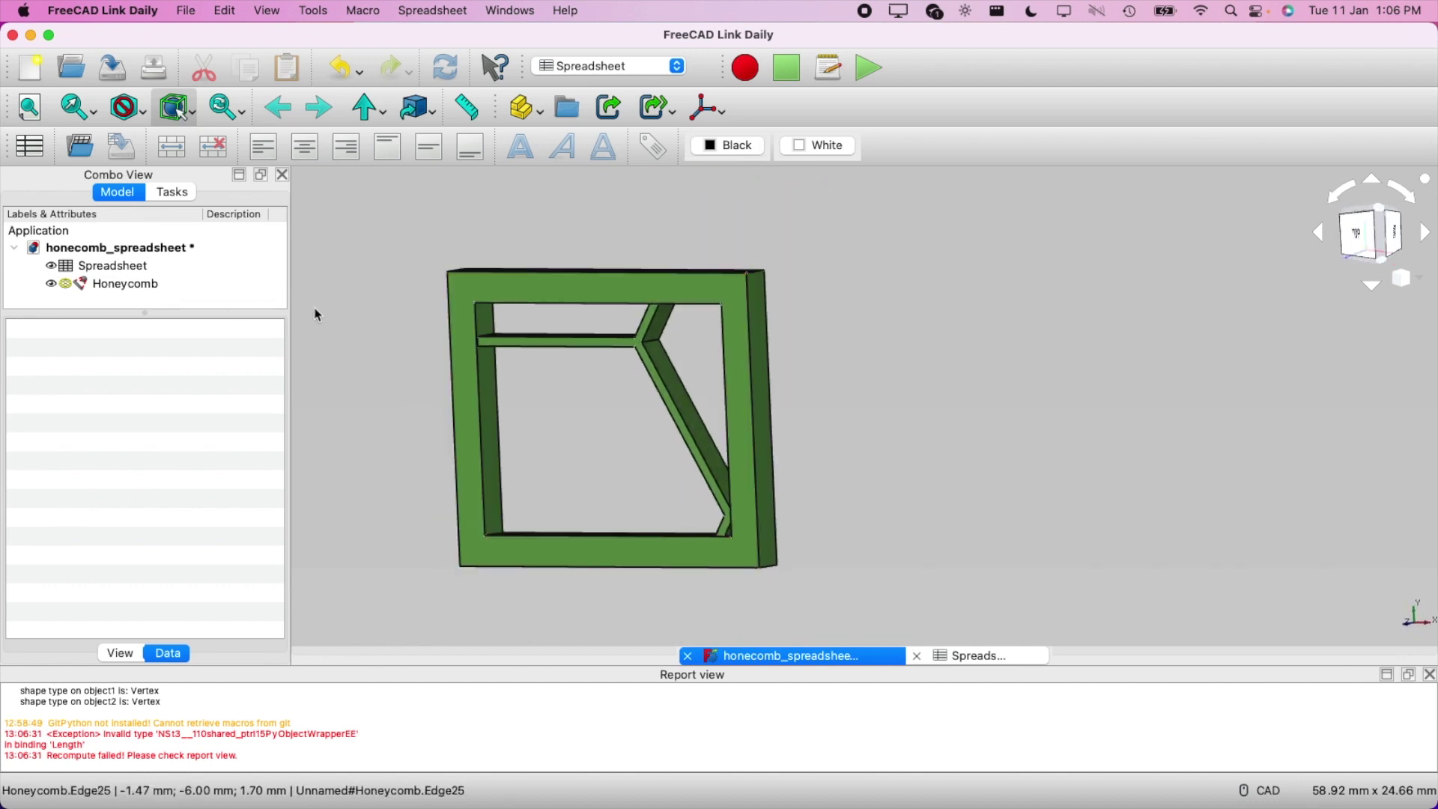
pyautogui.click(152, 284)
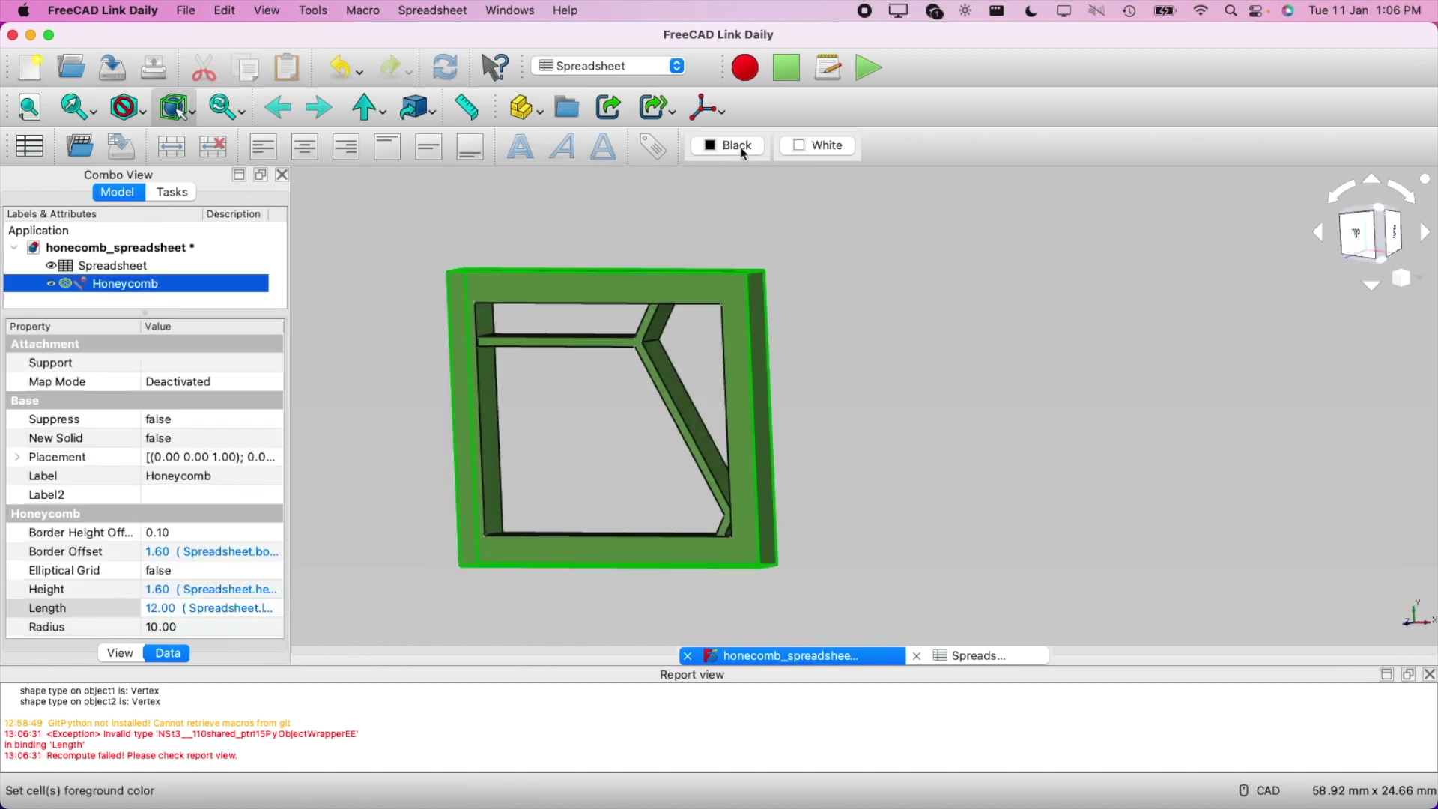
pyautogui.click(983, 657)
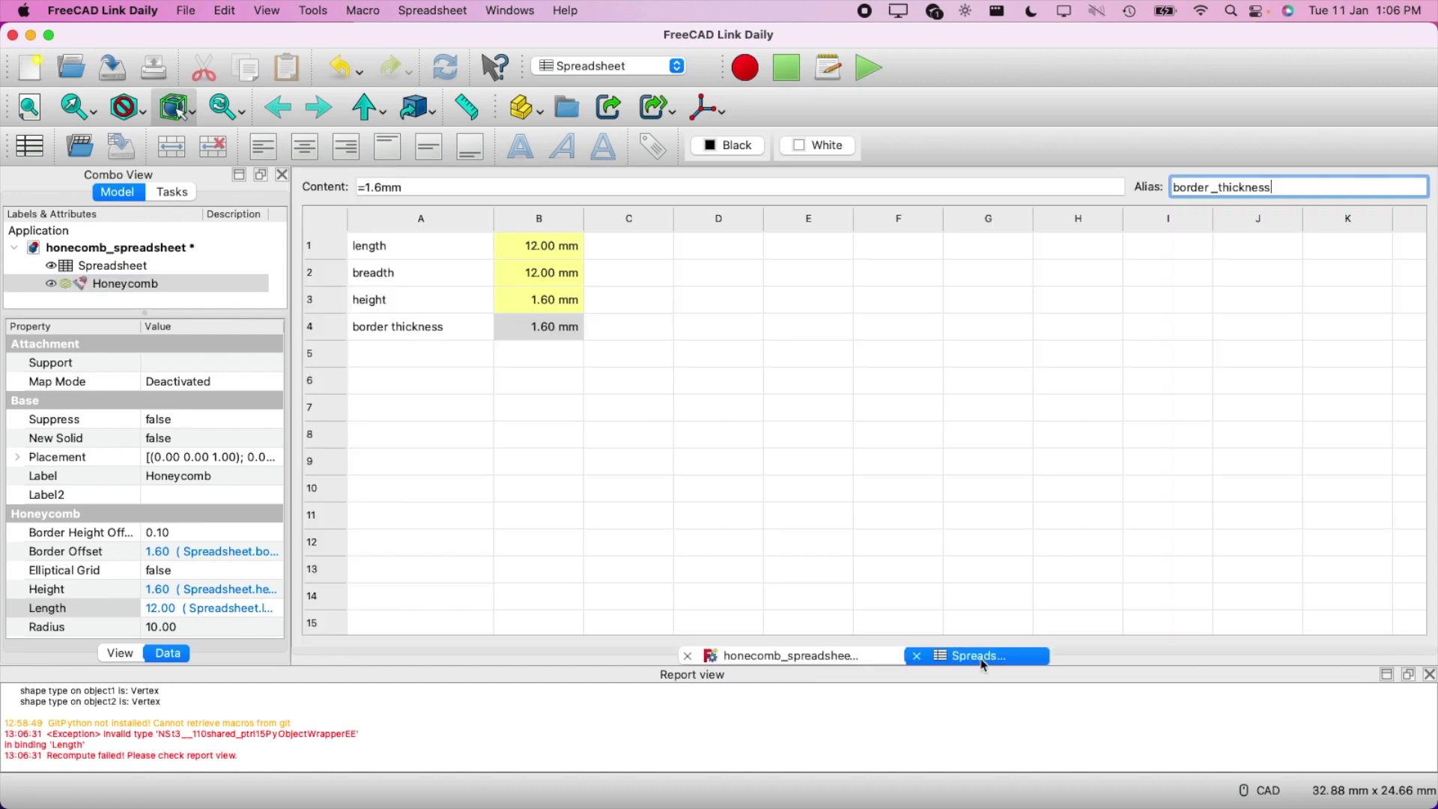
# Set spreadsheet length (B1) and breadth (B2) both to 120, then view the model
pyautogui.click(535, 247)
pyautogui.doubleClick(536, 249)
pyautogui.click(523, 254)
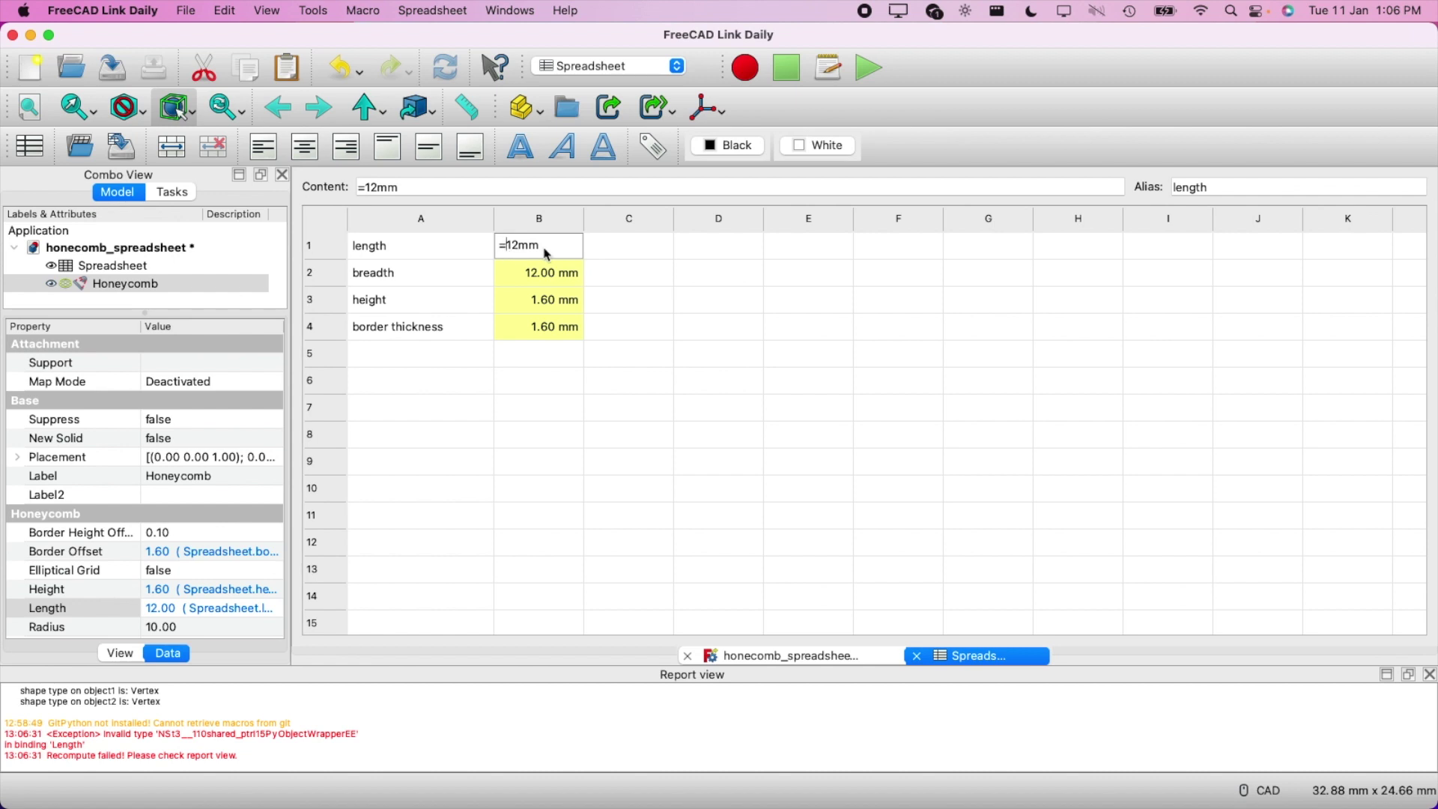
pyautogui.press('BackSpace')
pyautogui.press('Return')
pyautogui.doubleClick(578, 290)
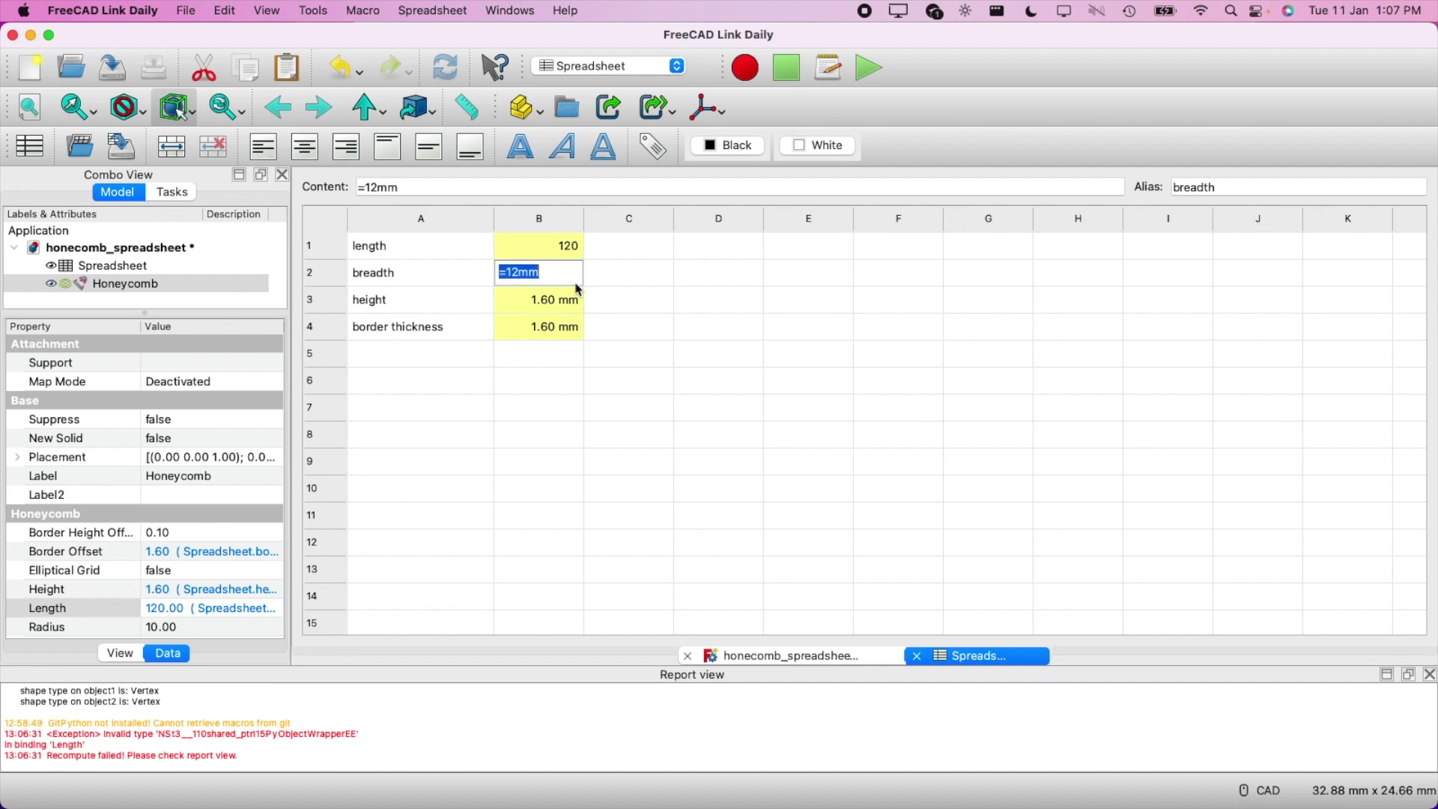
pyautogui.press('BackSpace')
pyautogui.press('Return')
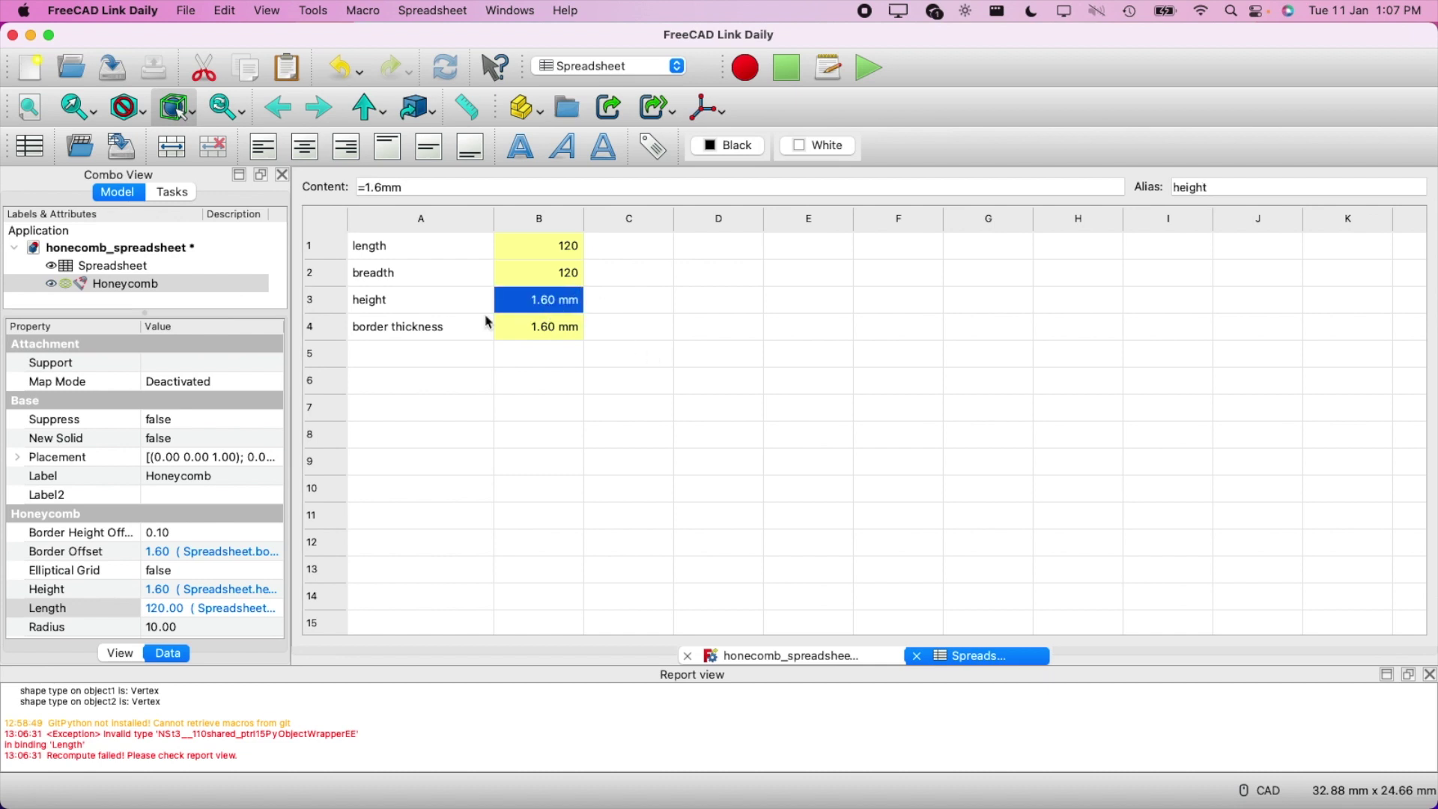
pyautogui.click(760, 661)
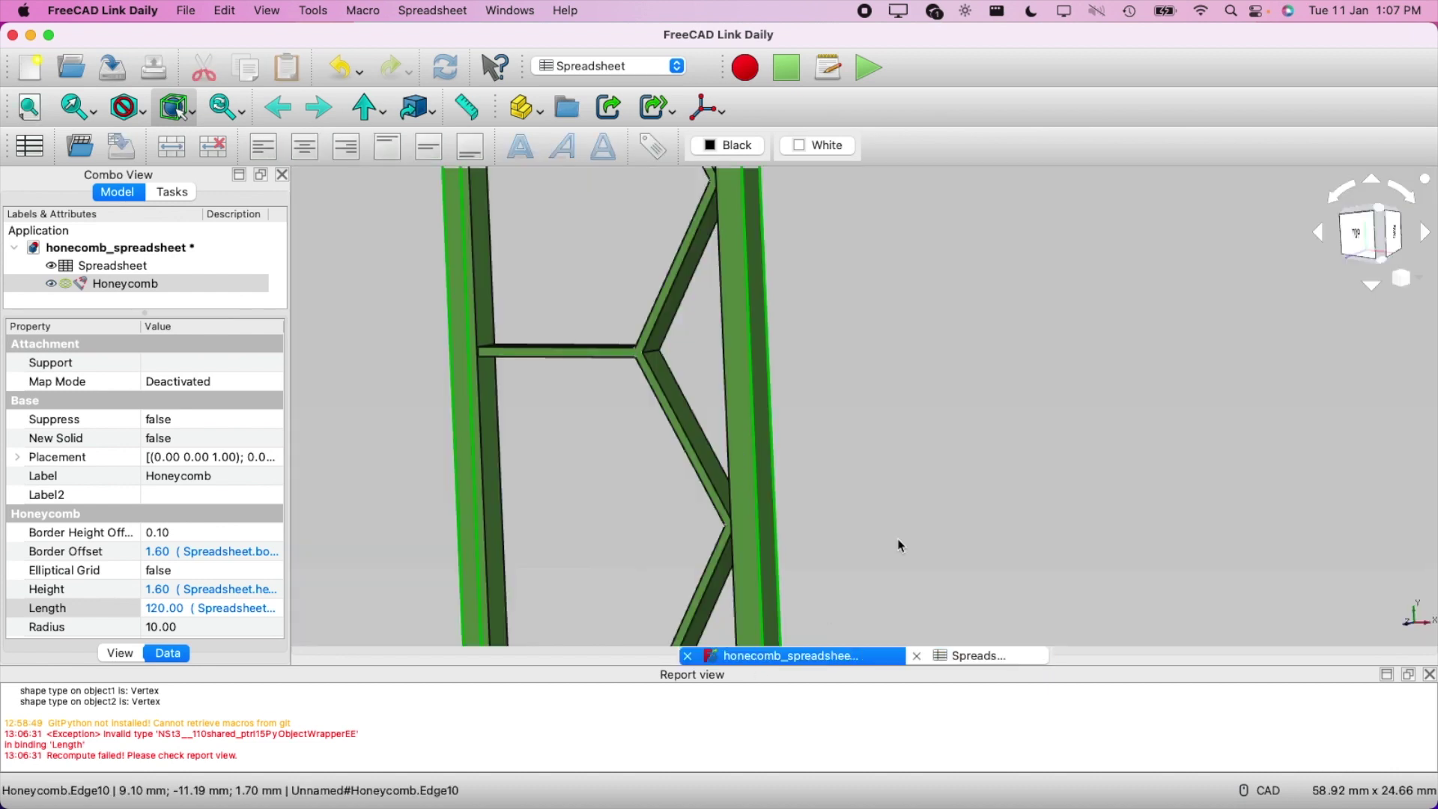
pyautogui.scroll(-3, 699, 438)
pyautogui.scroll(-2, 698, 438)
pyautogui.scroll(4, 741, 524)
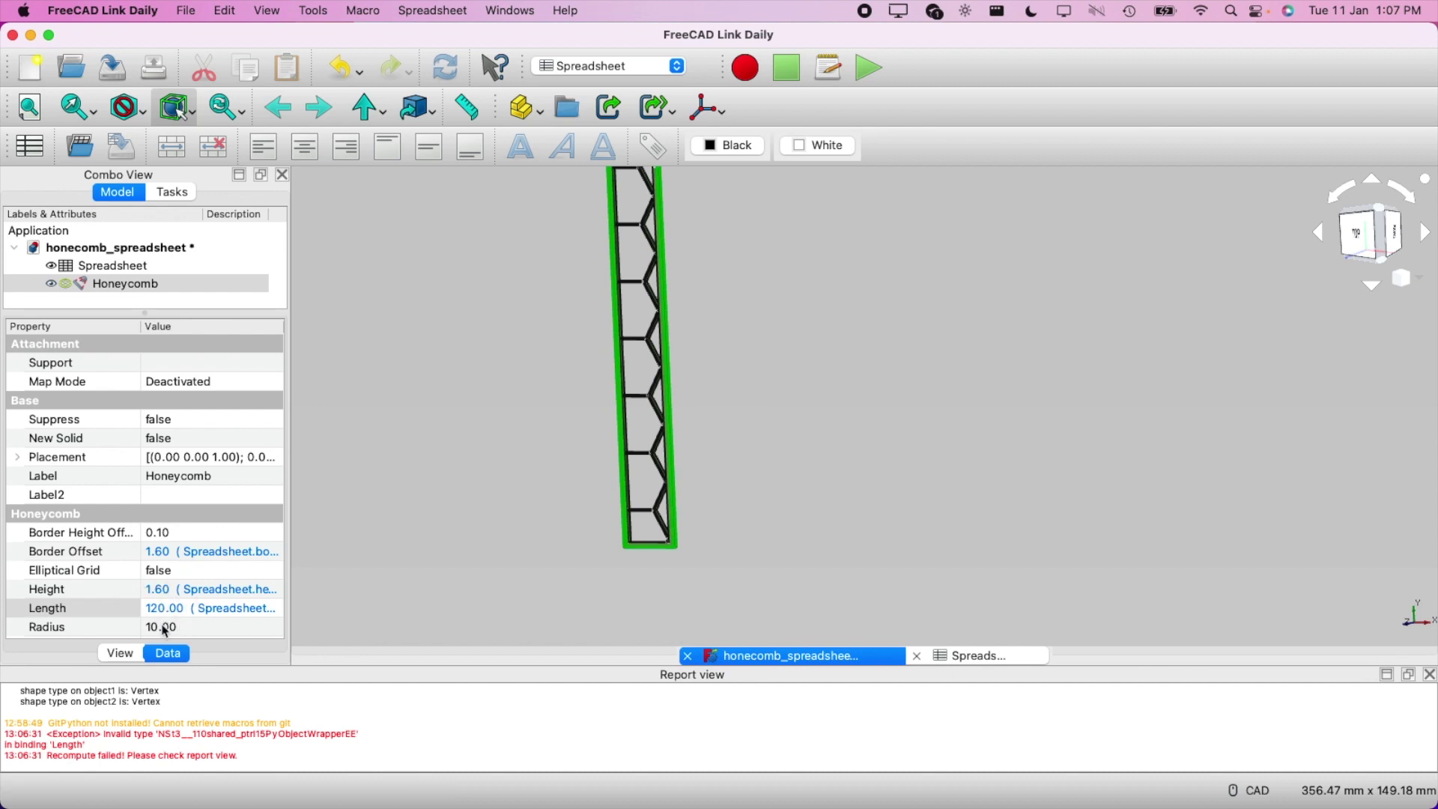
pyautogui.scroll(-3, 166, 610)
# Bind the Honeycomb Width to Spreadsheet.breadth with a formula
pyautogui.doubleClick(168, 562)
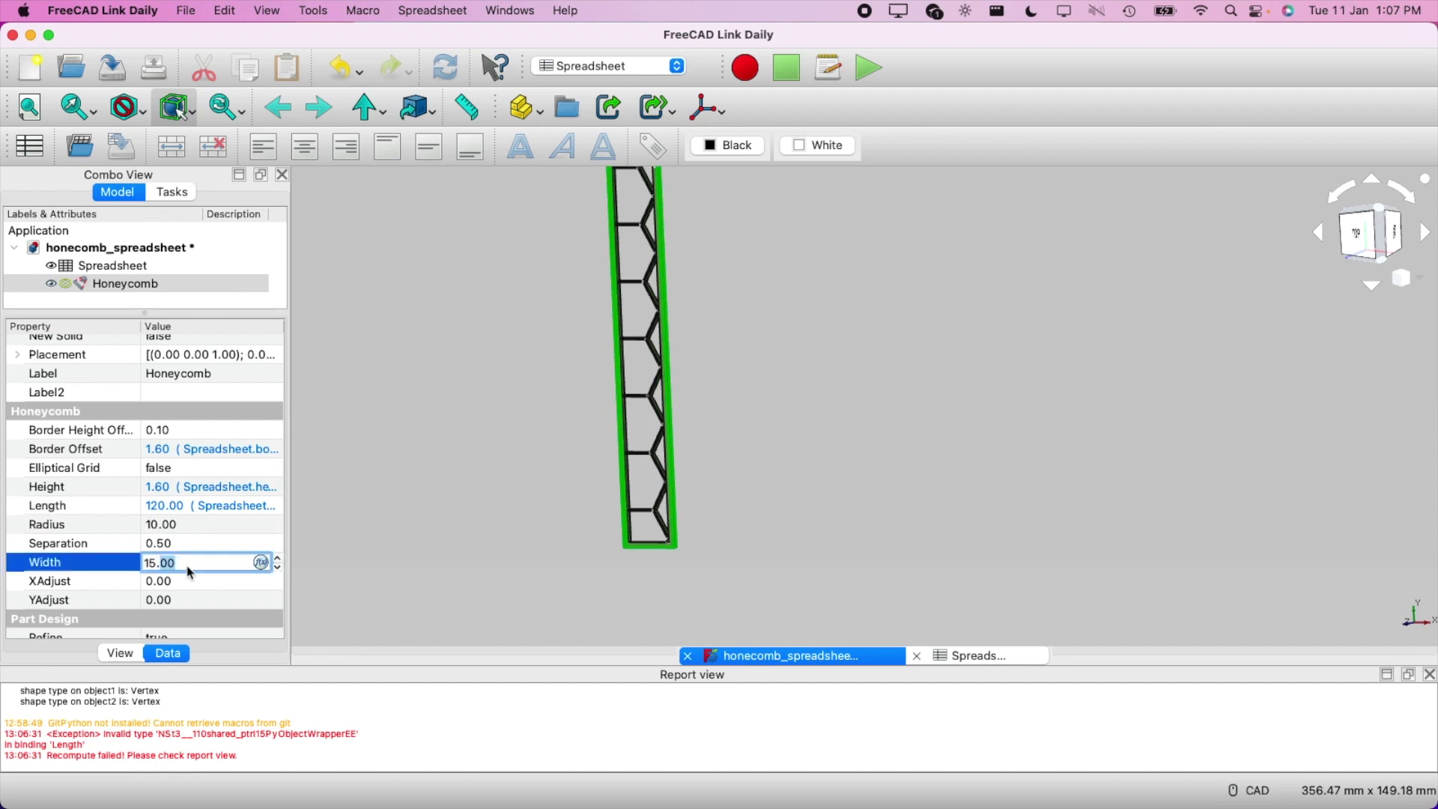
pyautogui.press('=')
pyautogui.write('spre')
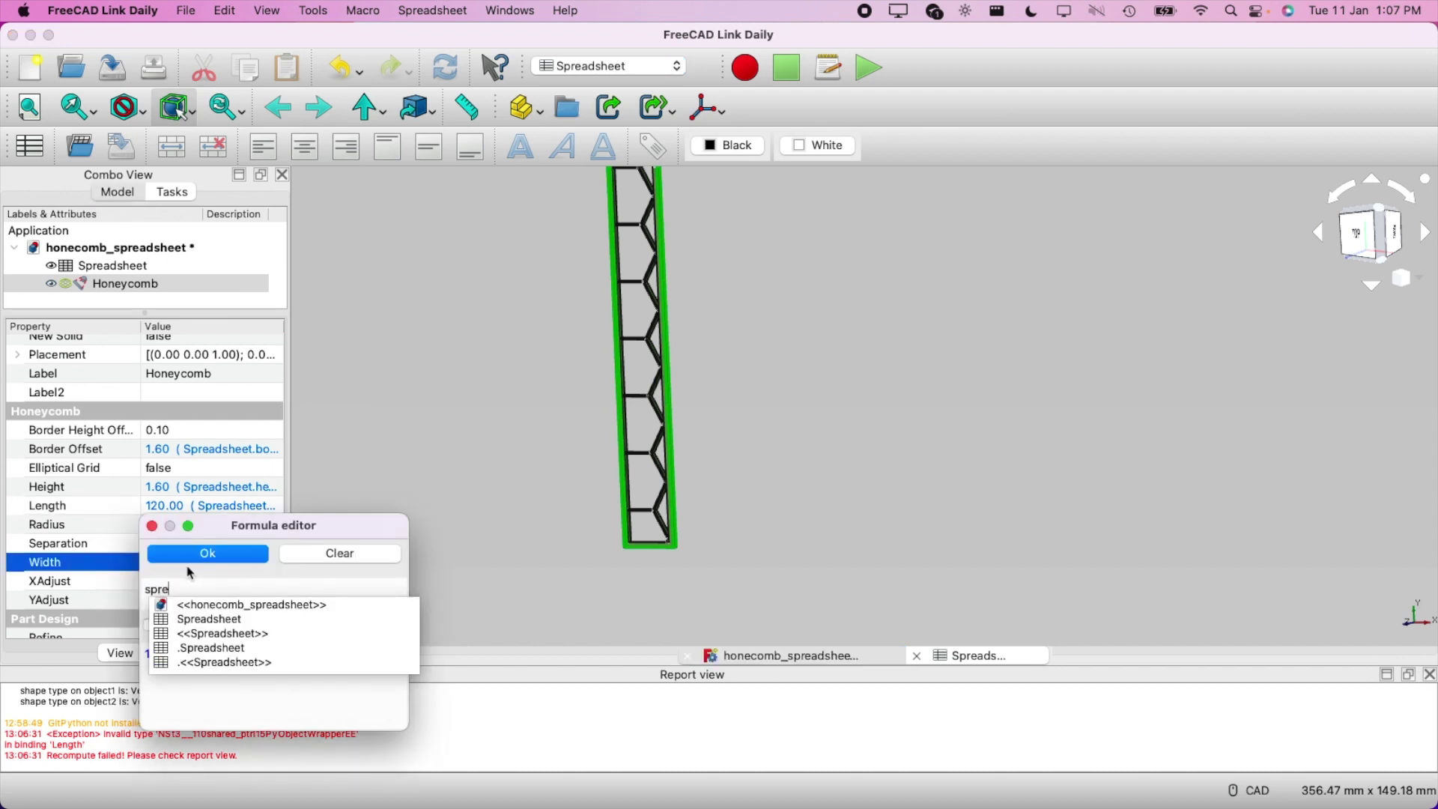
pyautogui.write('a')
pyautogui.press('Down')
pyautogui.press('Down')
pyautogui.press('Return')
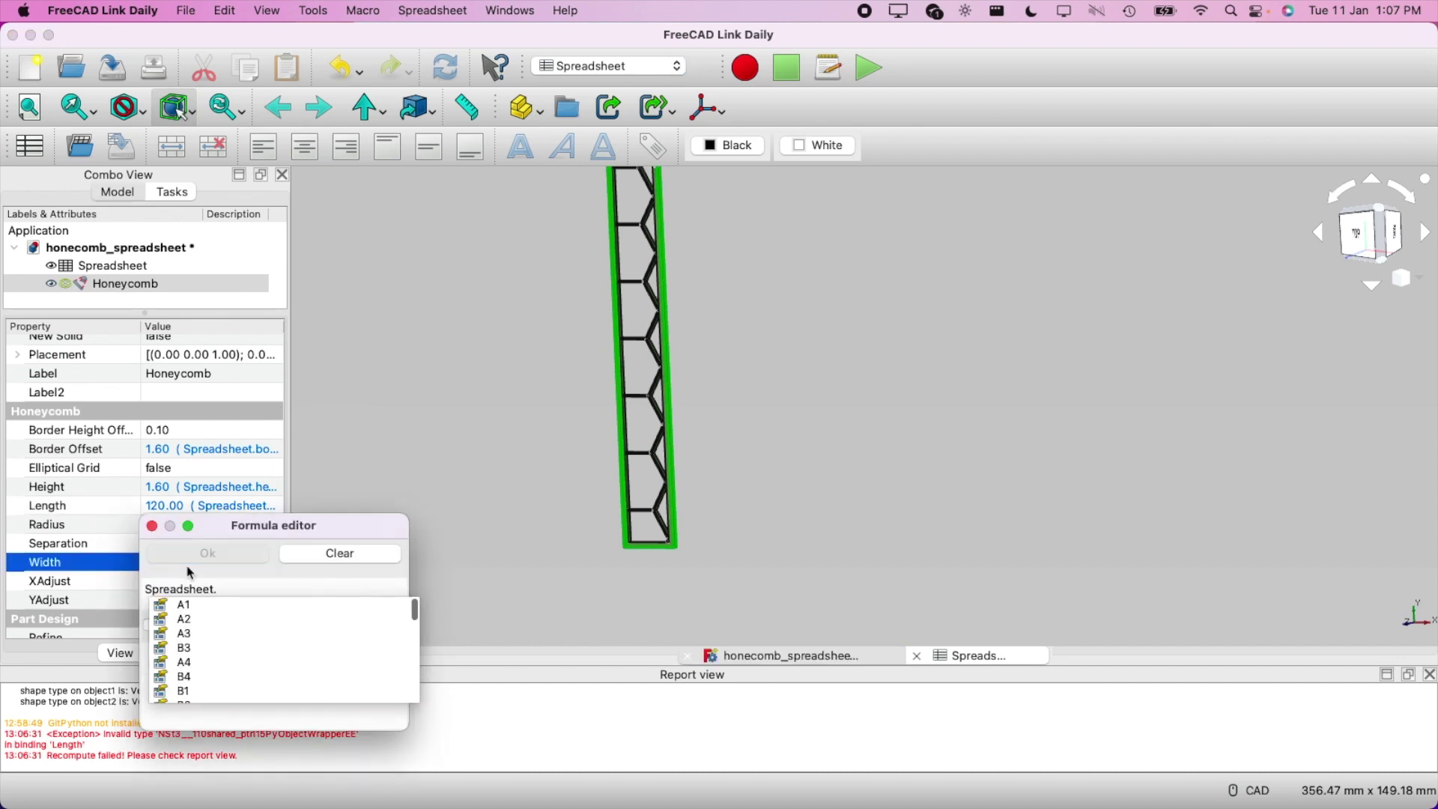
pyautogui.write('bre')
pyautogui.press('Down')
pyautogui.press('Return')
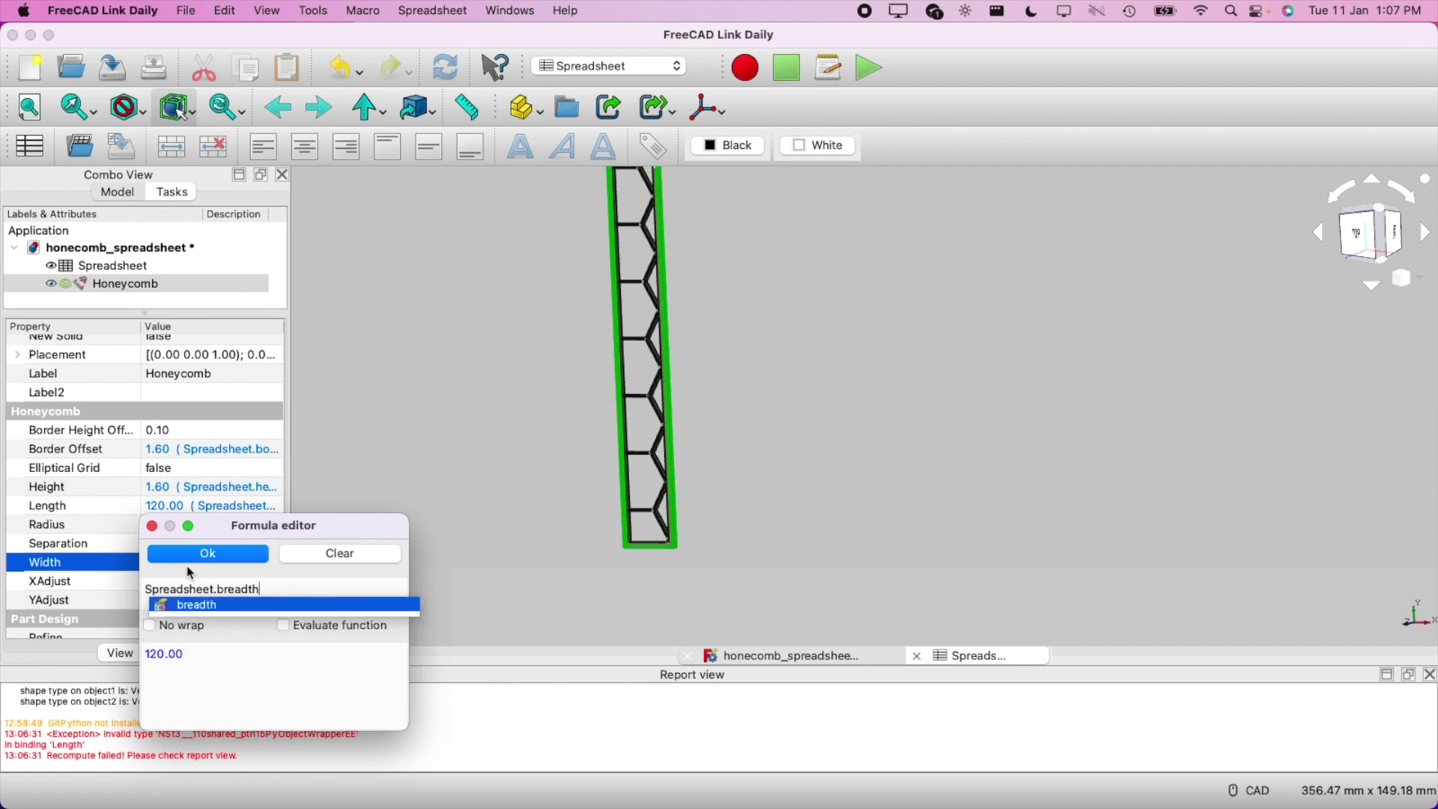
pyautogui.press('Return')
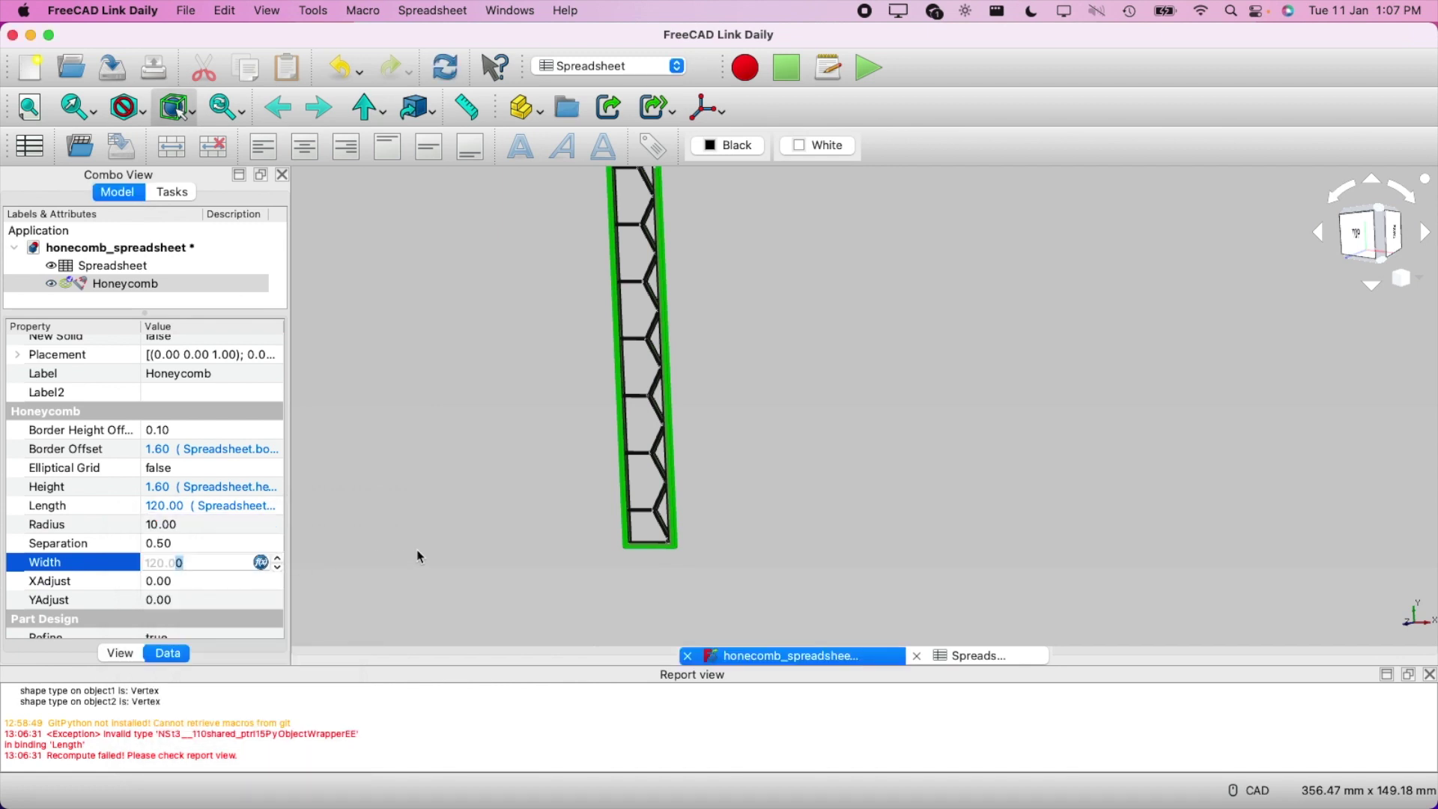
# Zoom and orbit to inspect the 120 by 120 square hexagon plate
pyautogui.click(420, 557)
pyautogui.scroll(-2, 642, 411)
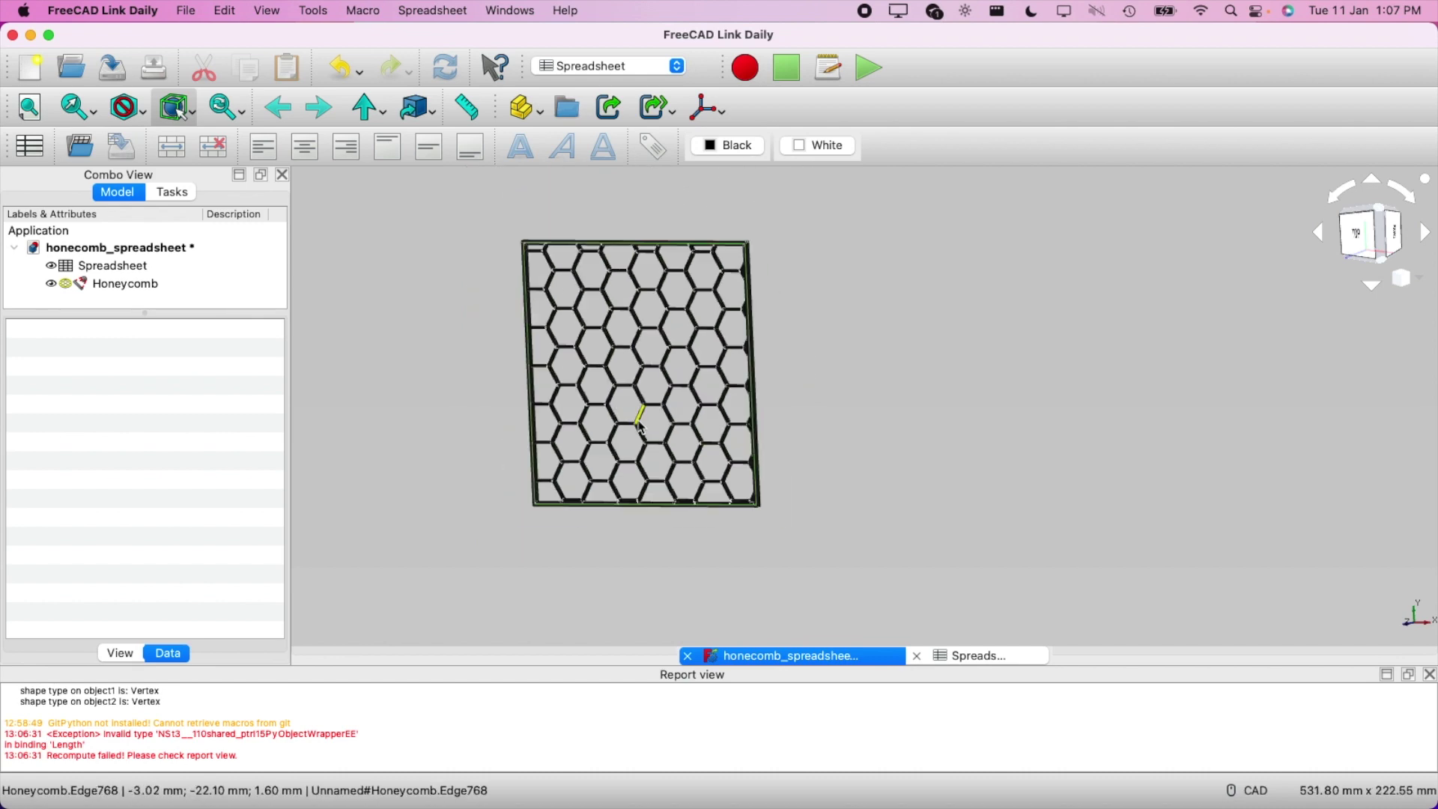
pyautogui.scroll(3, 642, 409)
pyautogui.scroll(-1, 641, 425)
pyautogui.scroll(1, 642, 425)
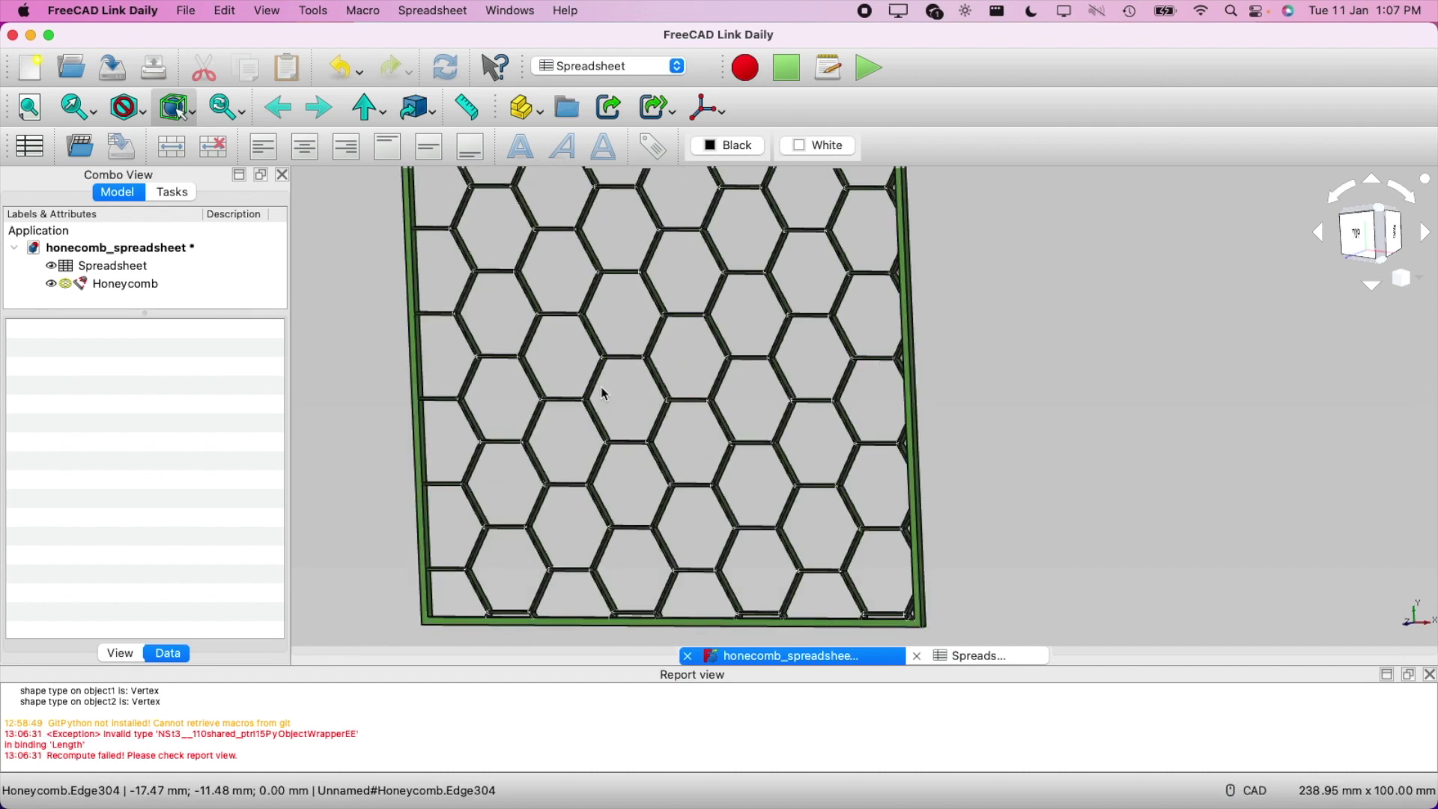
pyautogui.moveTo(597, 395); pyautogui.dragTo(1139, 400, button='middle')
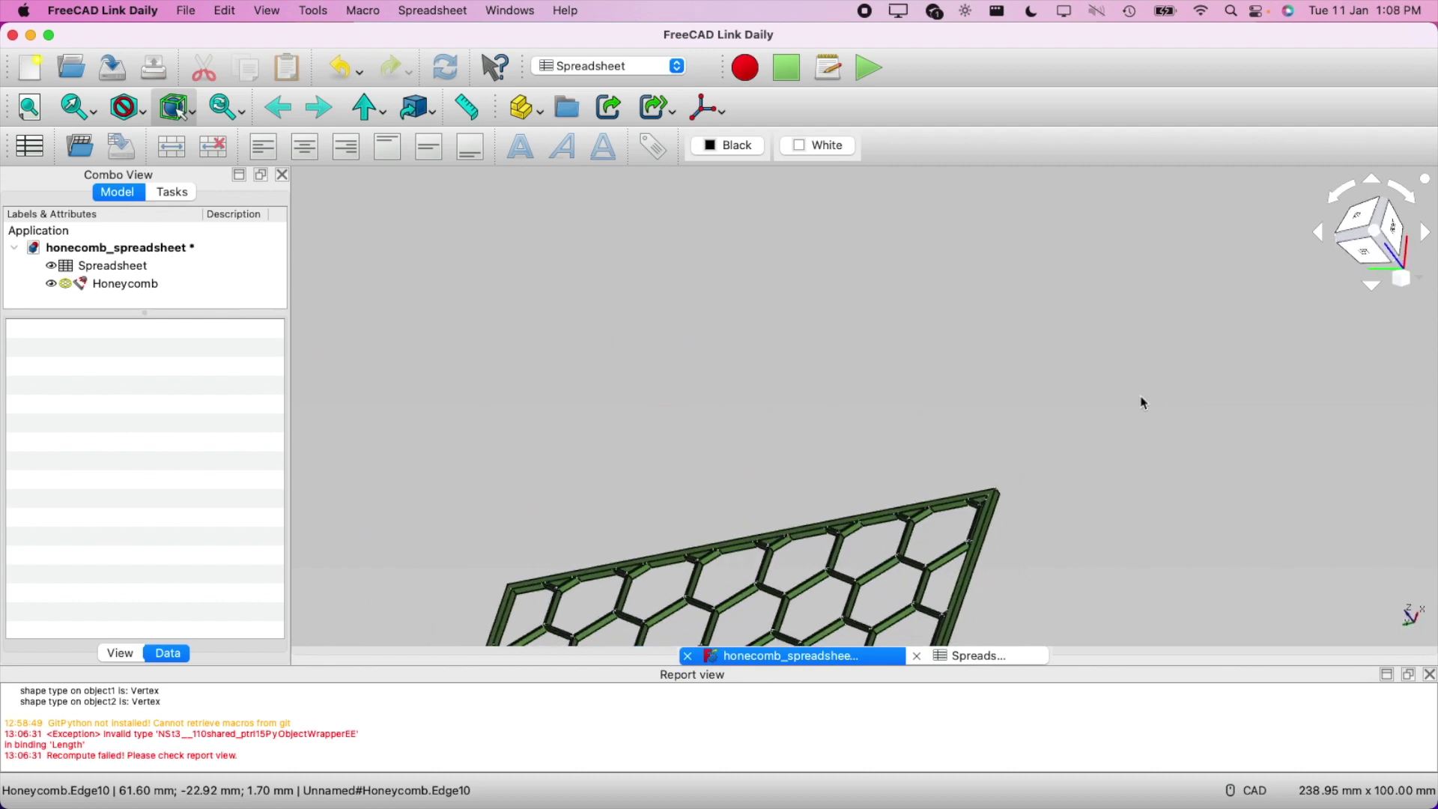
pyautogui.scroll(2, 918, 421)
pyautogui.moveTo(918, 421); pyautogui.dragTo(923, 178, button='middle')
pyautogui.scroll(-4, 922, 178)
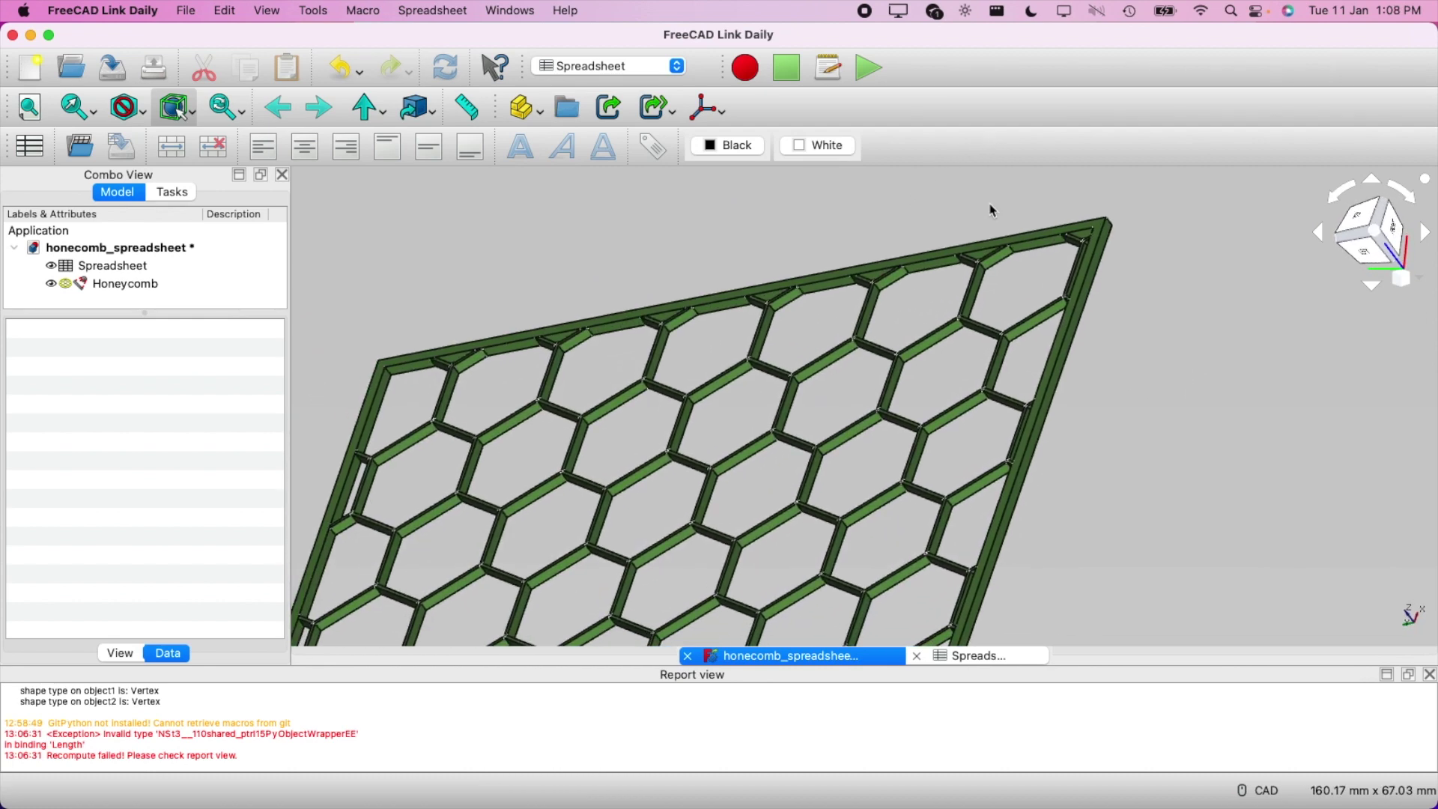
# Raise the Honeycomb Separation from 1.50 to 2.50
pyautogui.click(180, 290)
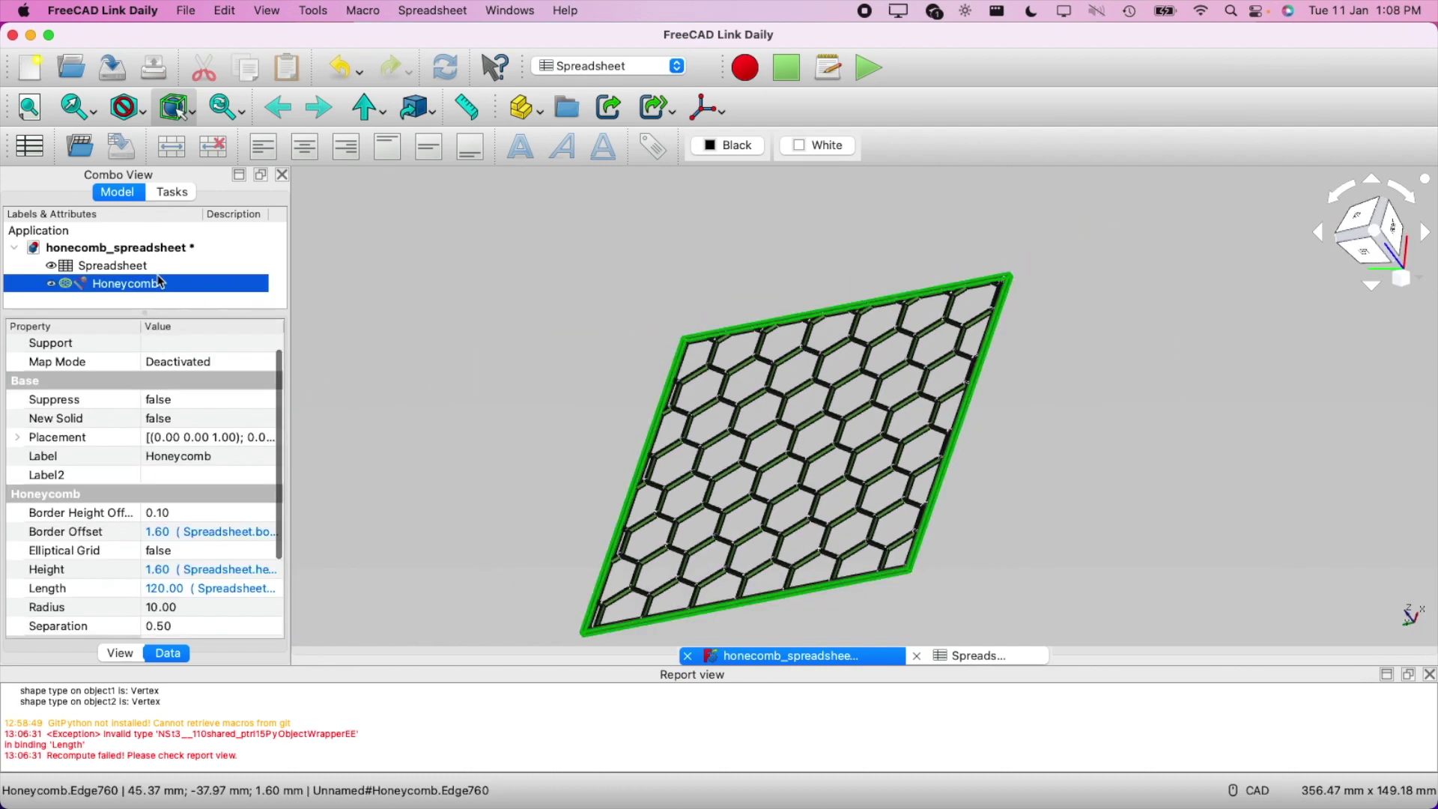
pyautogui.scroll(-3, 180, 561)
pyautogui.scroll(-1, 180, 565)
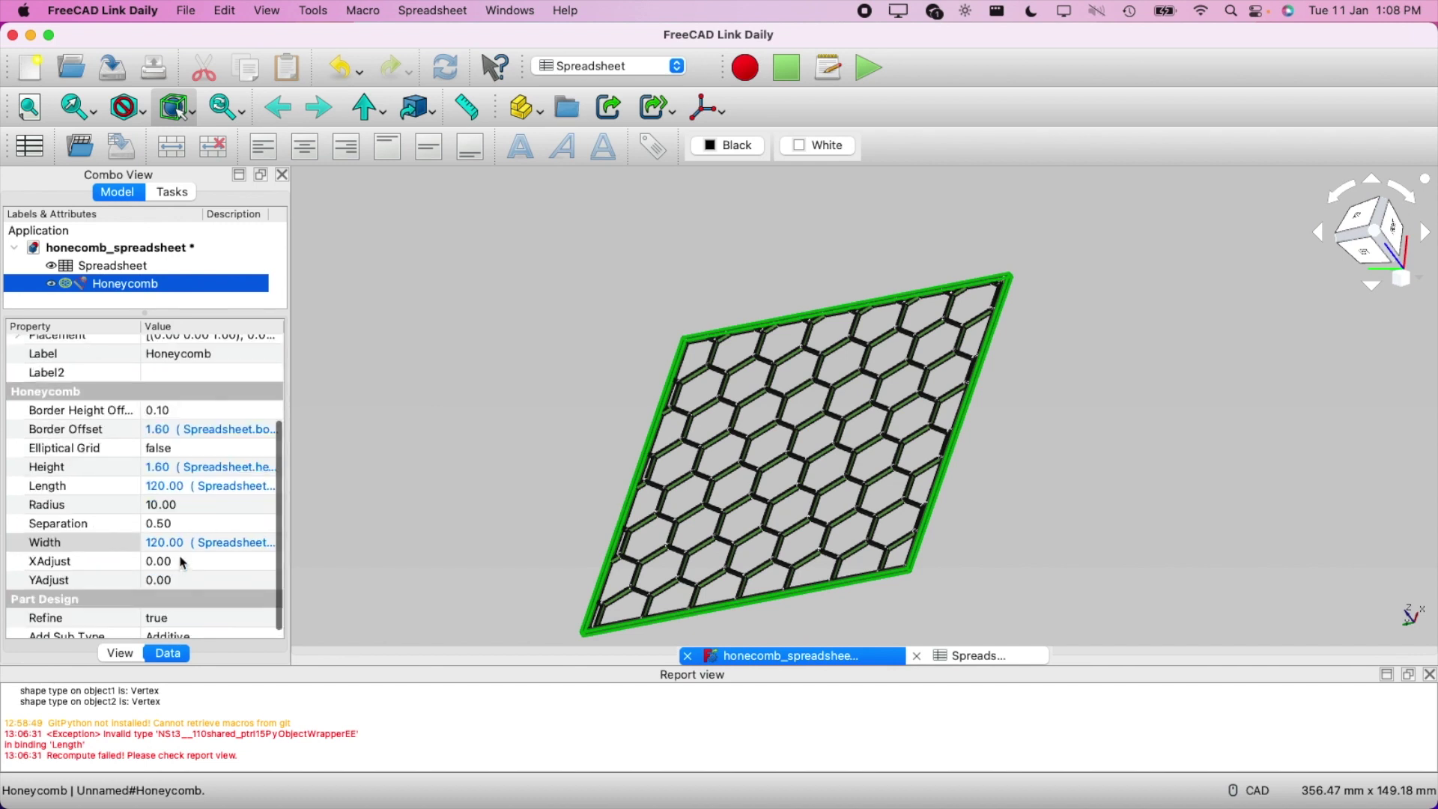
pyautogui.click(182, 524)
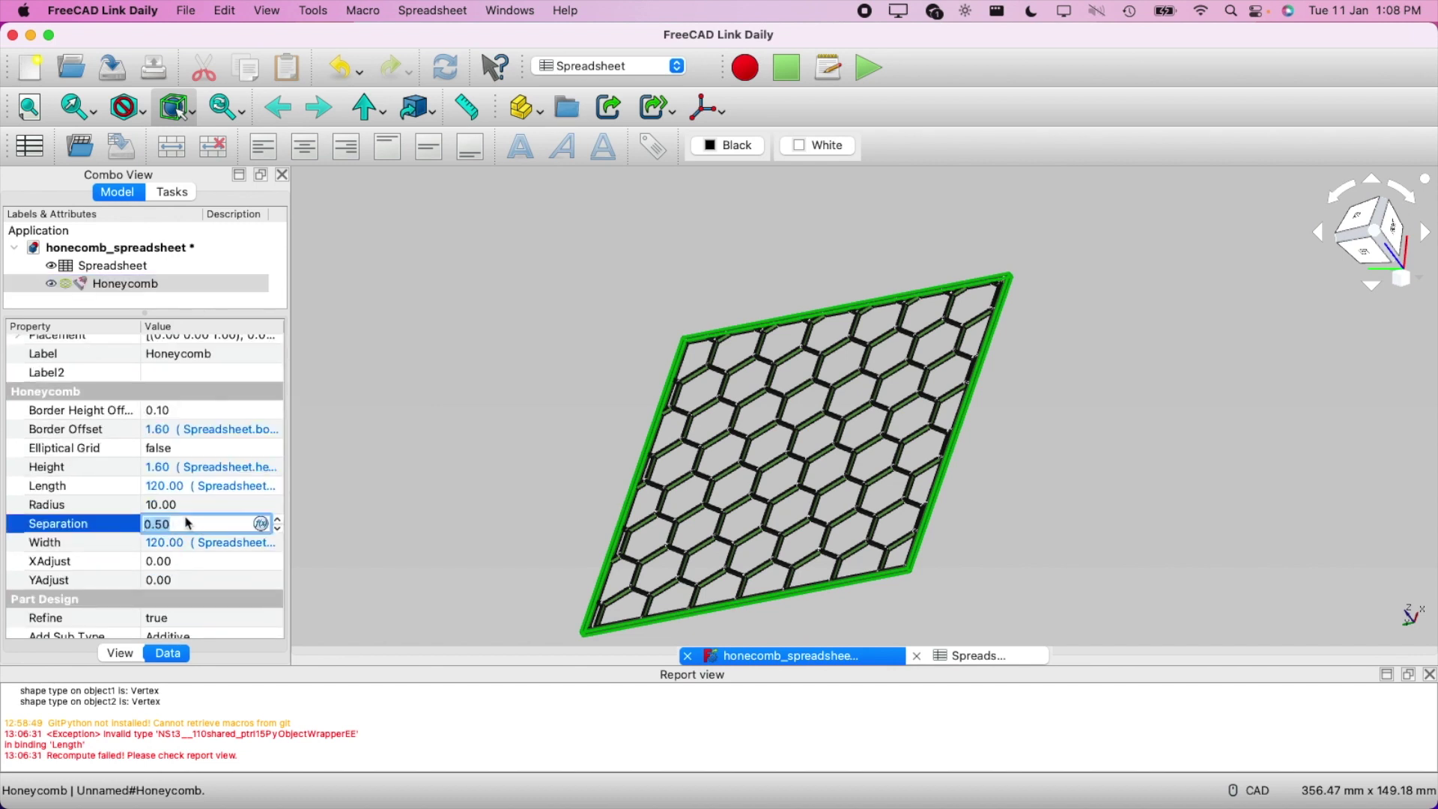
pyautogui.scroll(1, 188, 523)
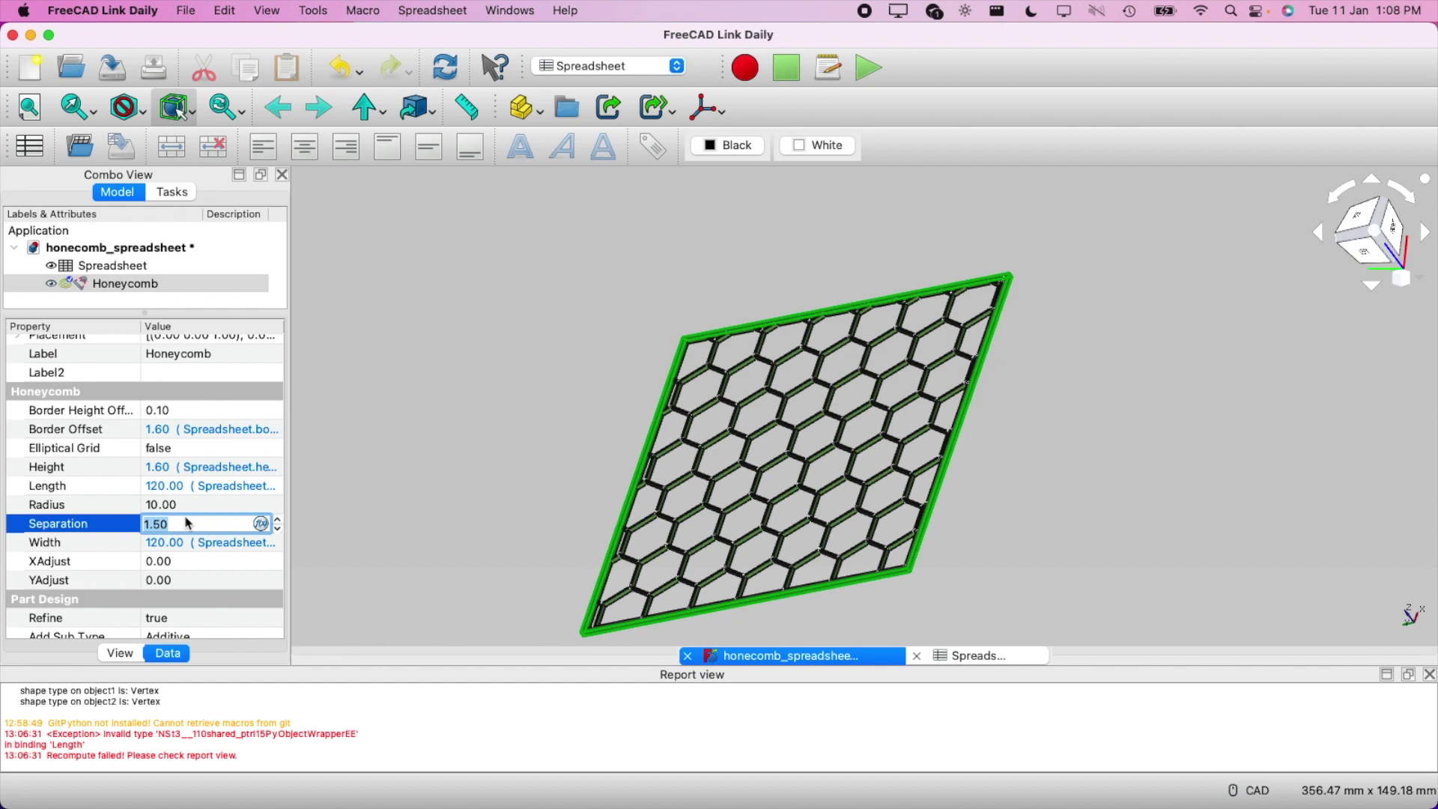
pyautogui.press('Return')
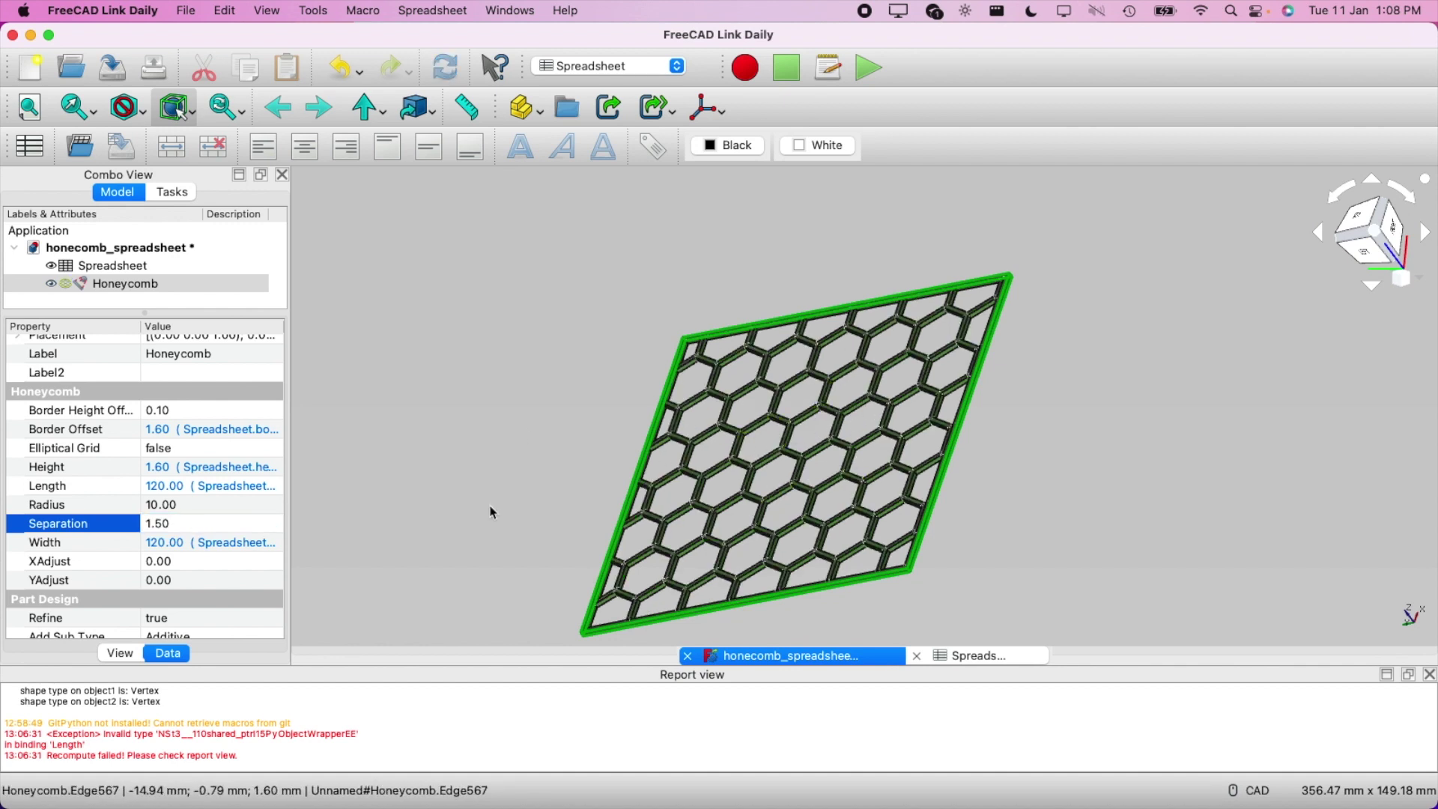
pyautogui.click(186, 525)
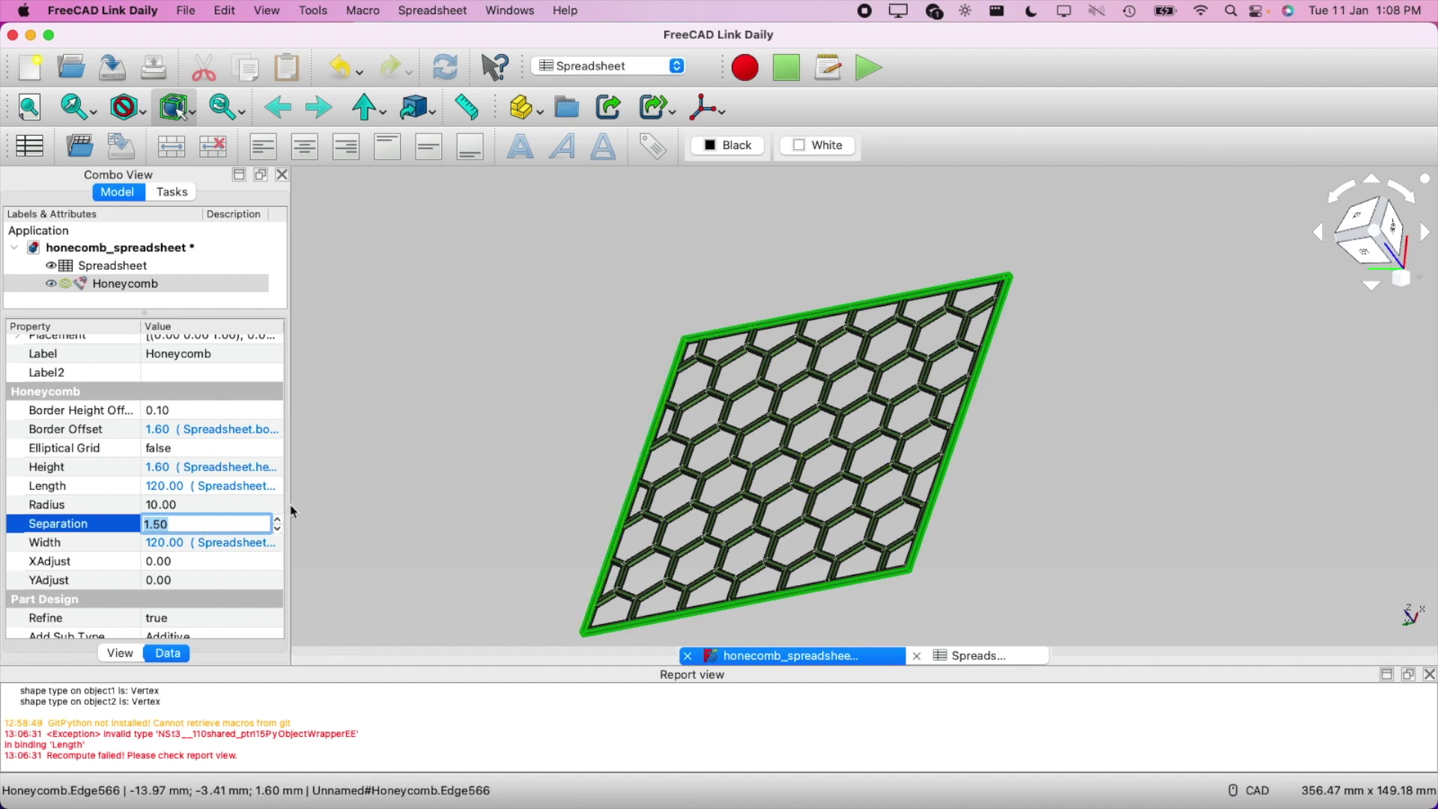
pyautogui.press('Up')
pyautogui.press('Return')
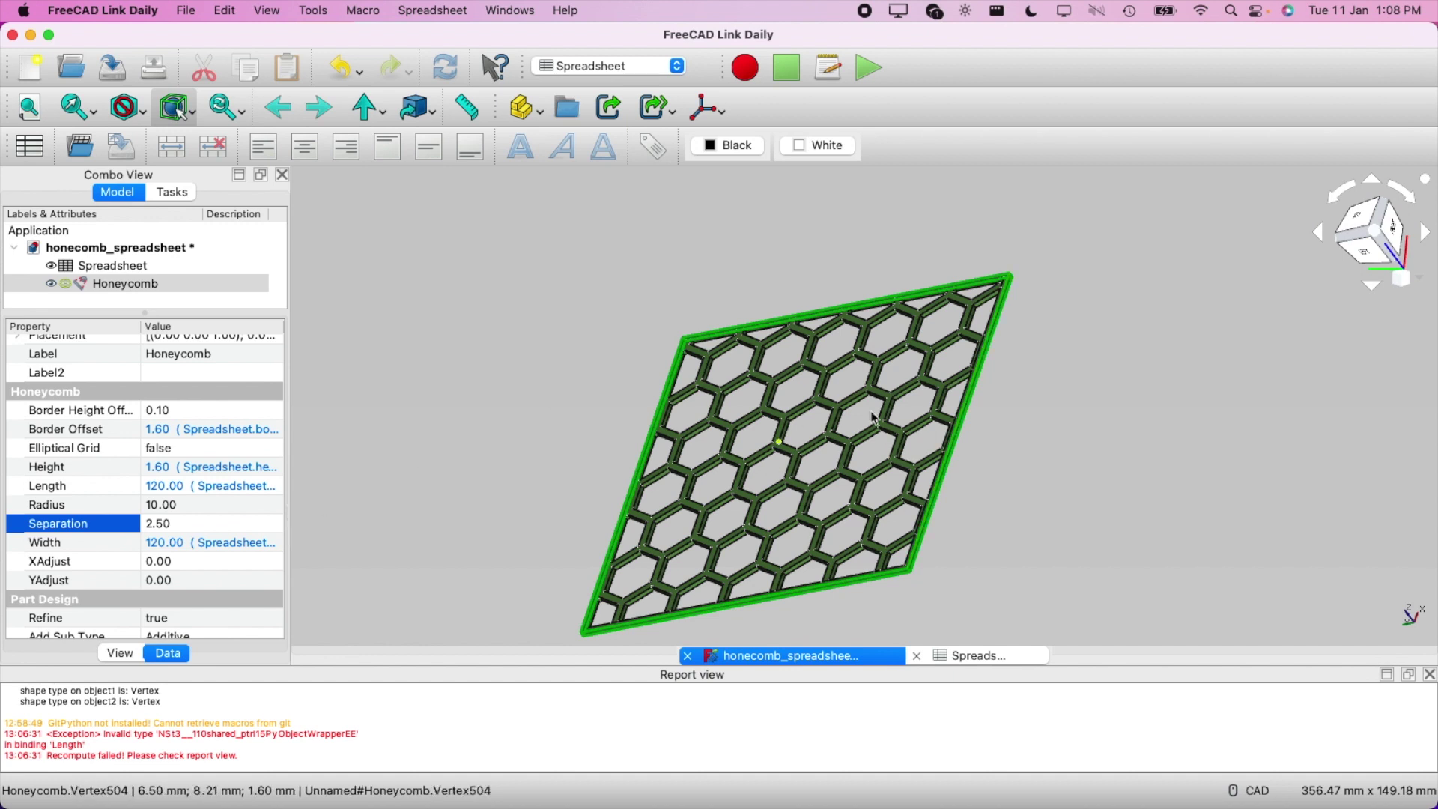
pyautogui.click(201, 530)
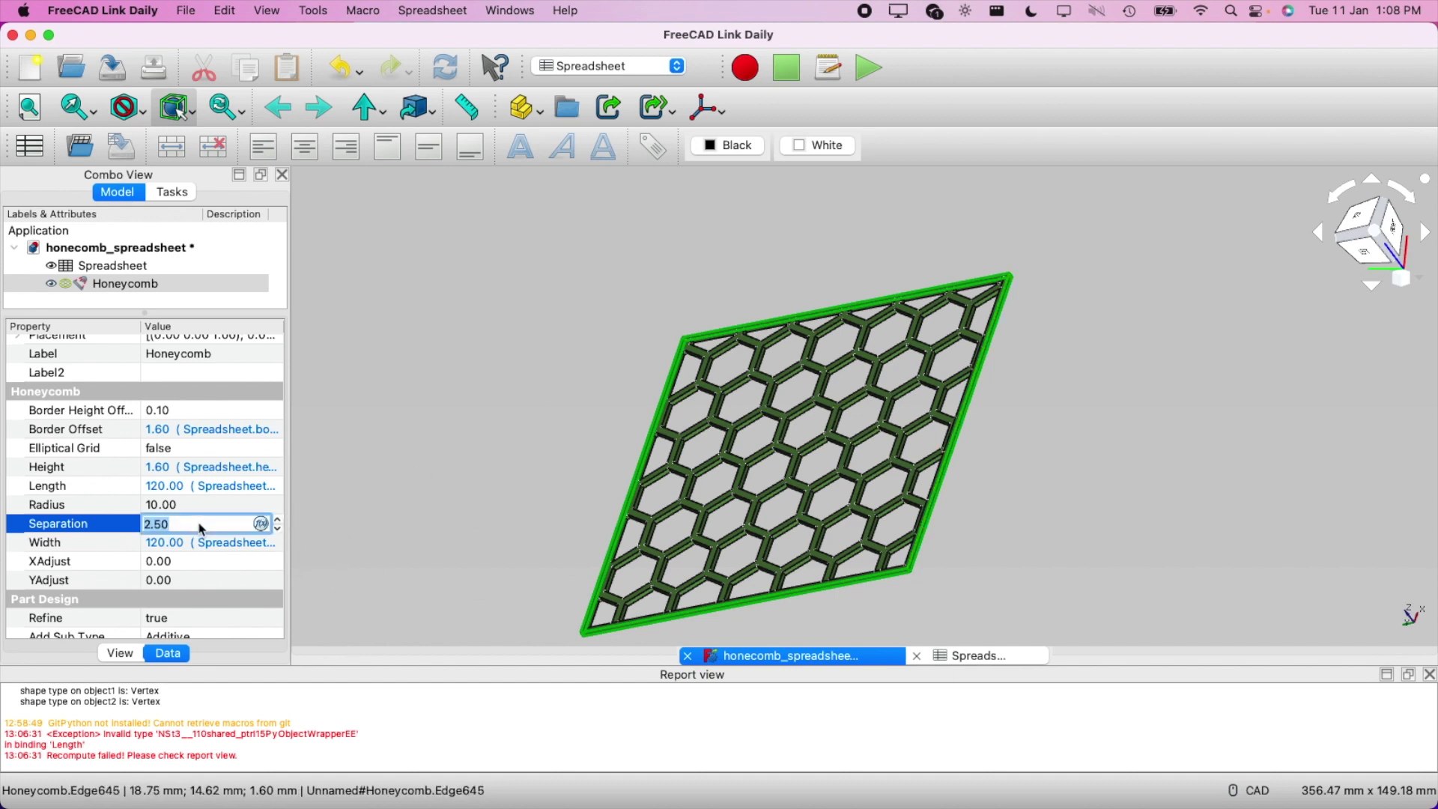
# Reposition the view, then open spreadsheet cell B1 to edit the length
pyautogui.moveTo(546, 362); pyautogui.dragTo(686, 440, button='middle')
pyautogui.scroll(-1, 1039, 394)
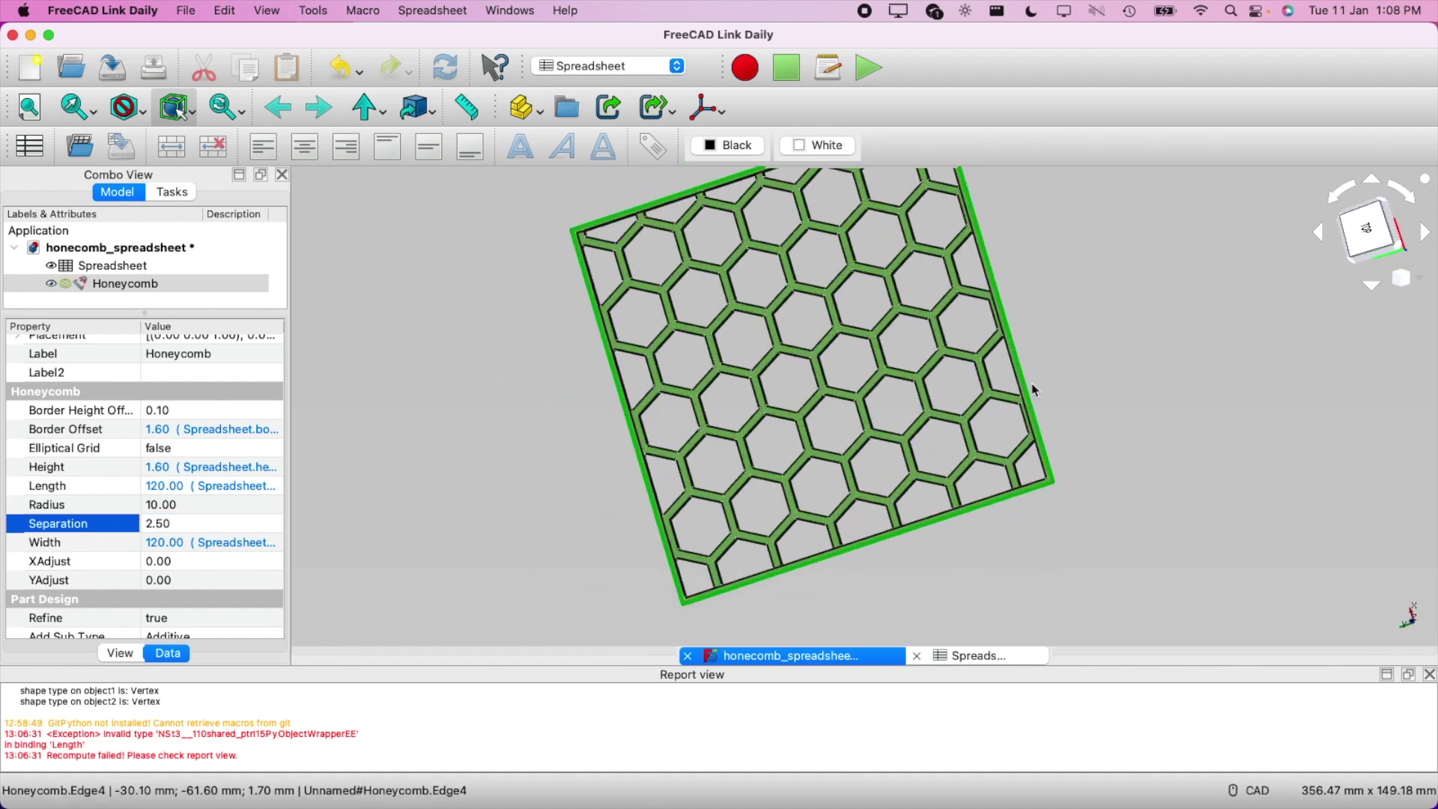
pyautogui.moveTo(1104, 340); pyautogui.dragTo(1022, 379, button='middle')
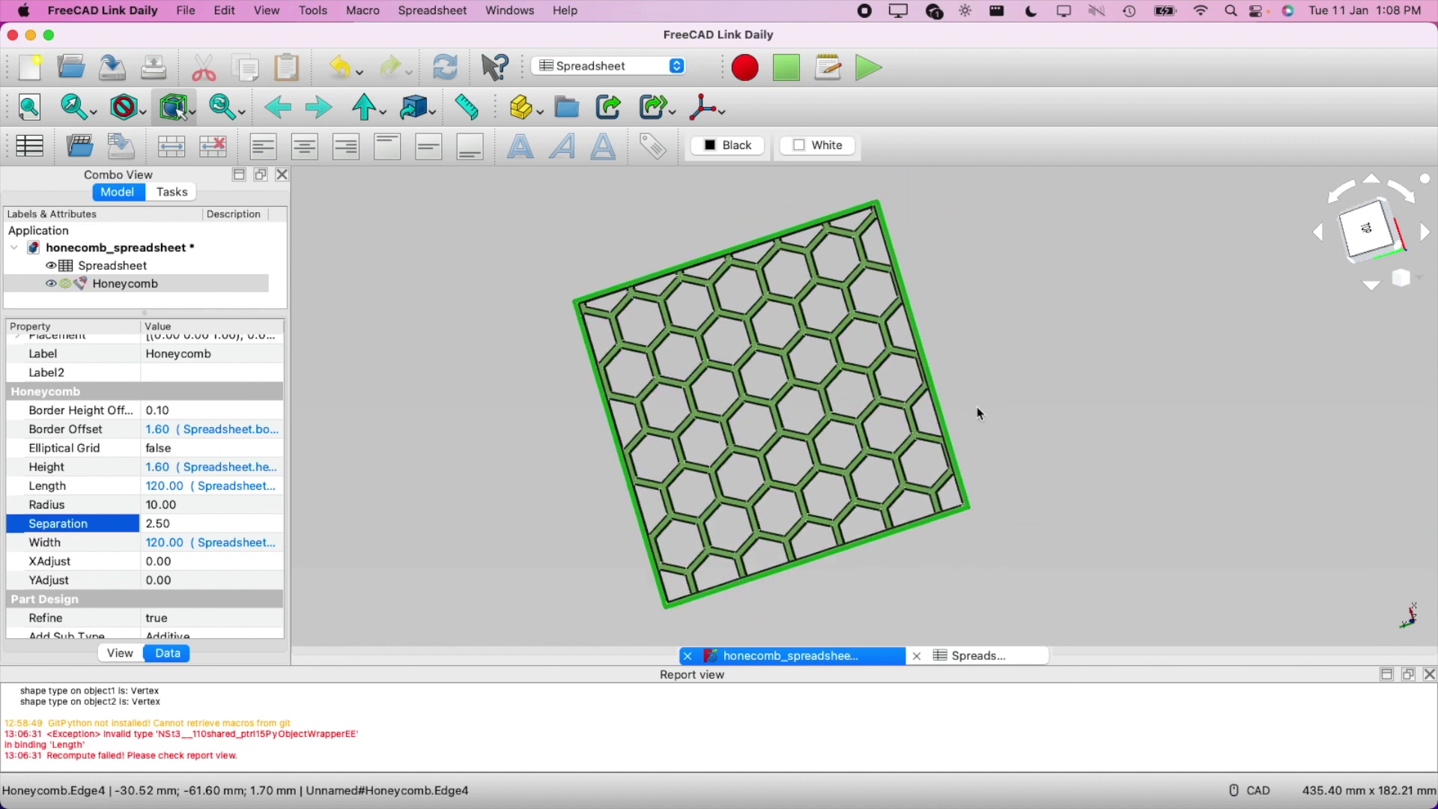
pyautogui.click(974, 656)
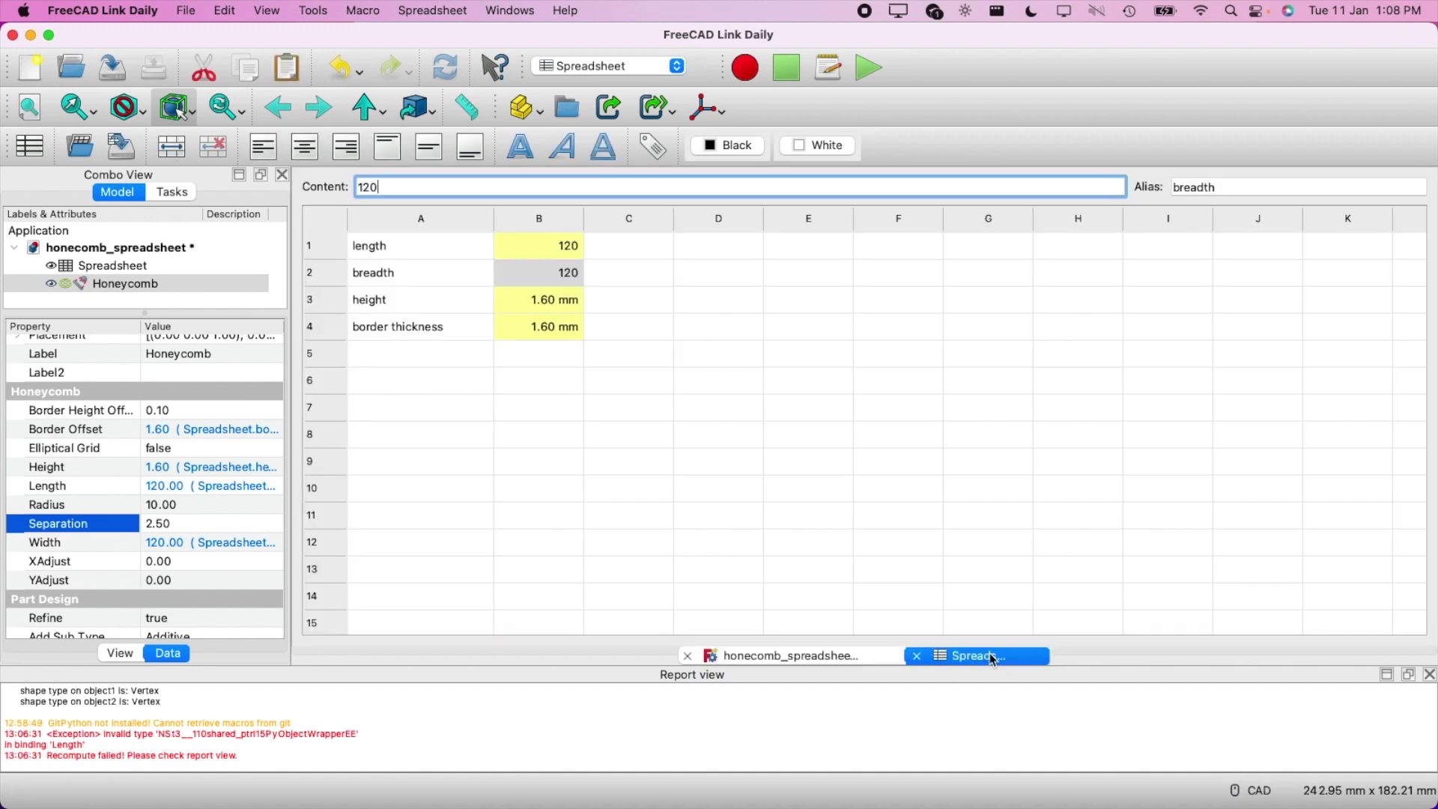
pyautogui.click(551, 273)
pyautogui.click(545, 247)
pyautogui.click(546, 251)
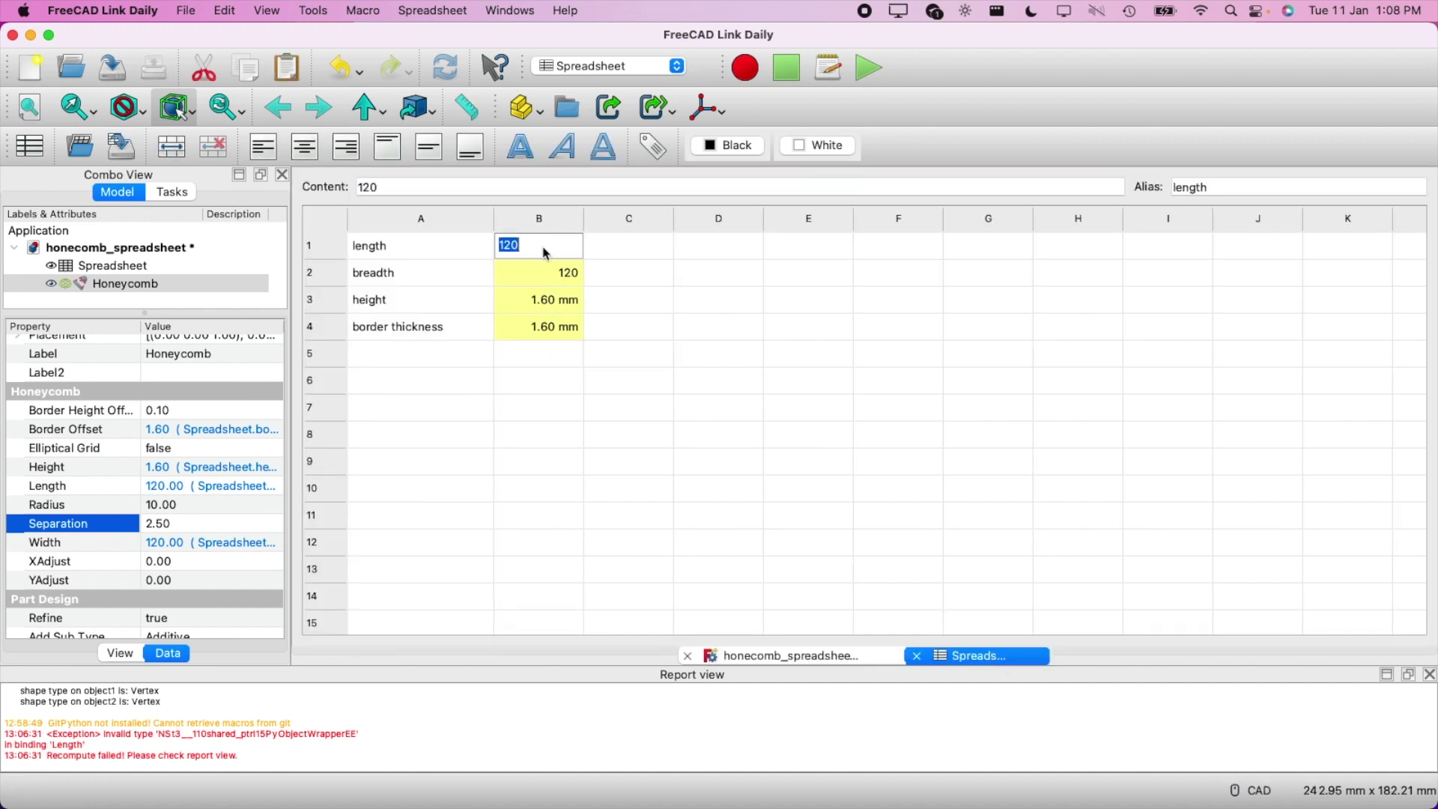
pyautogui.click(547, 253)
# Set the spreadsheet length in B1 to 150 and view the longer plate
pyautogui.write('150')
pyautogui.press('Return')
pyautogui.click(771, 656)
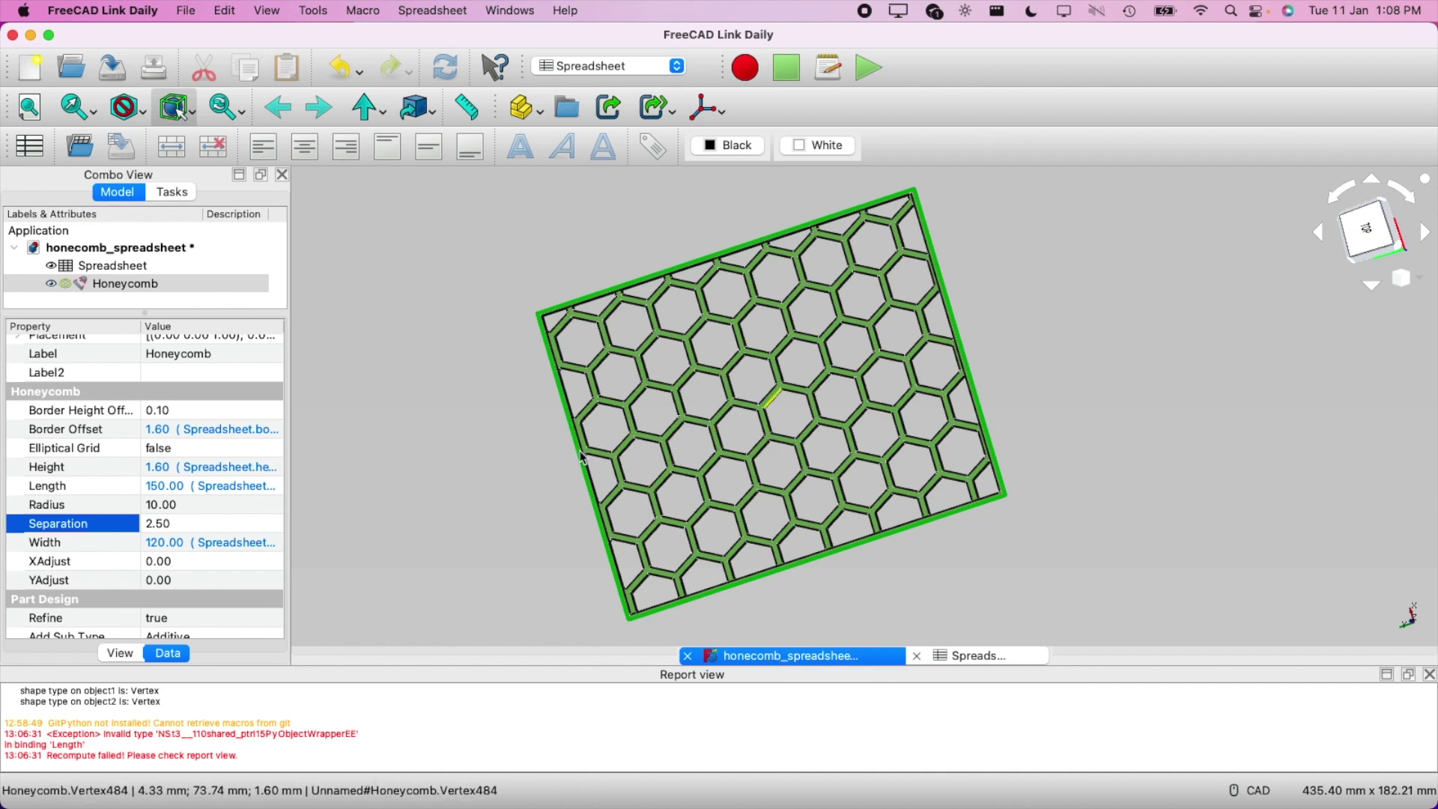
# Switch to the Part Design workbench
pyautogui.scroll(2, 571, 356)
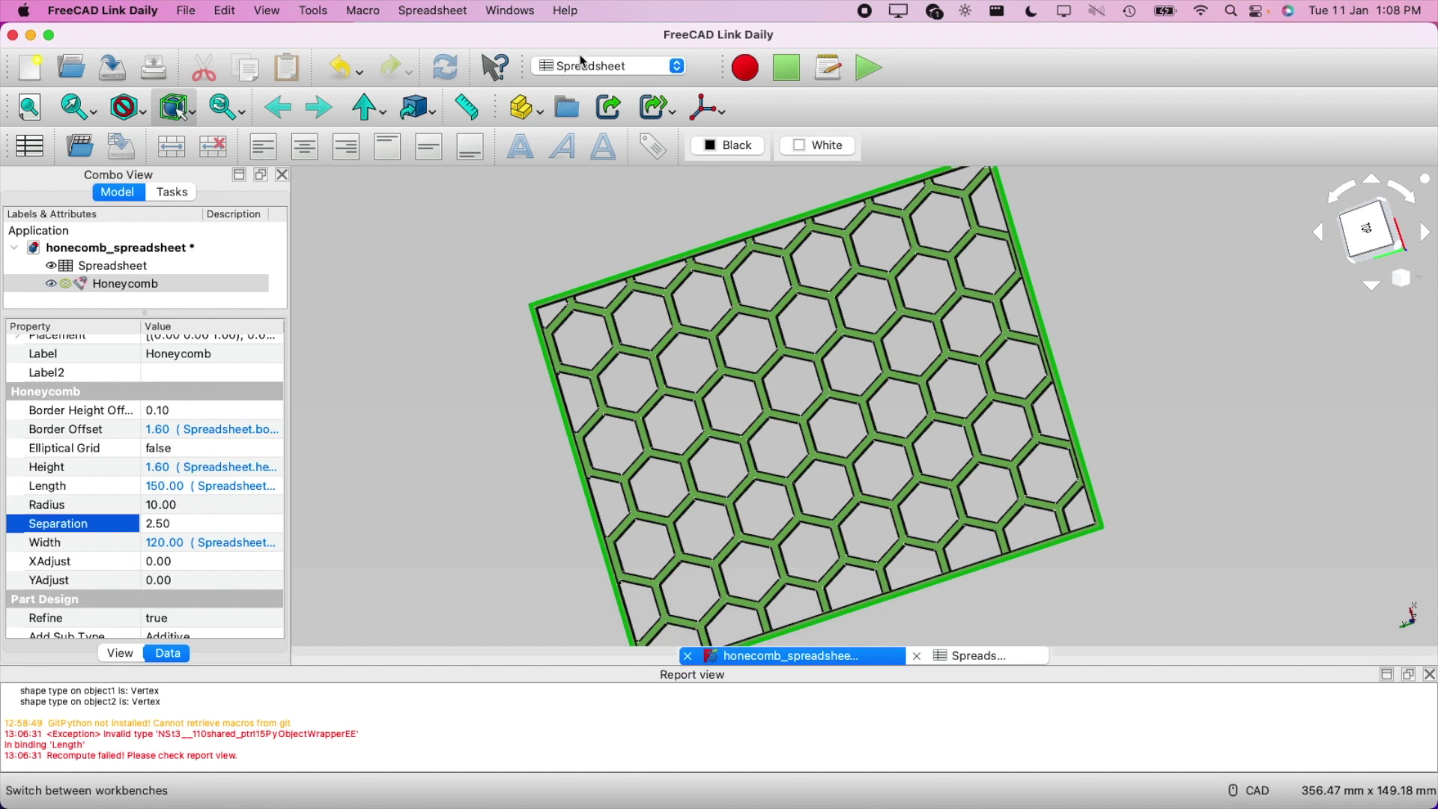
pyautogui.click(582, 66)
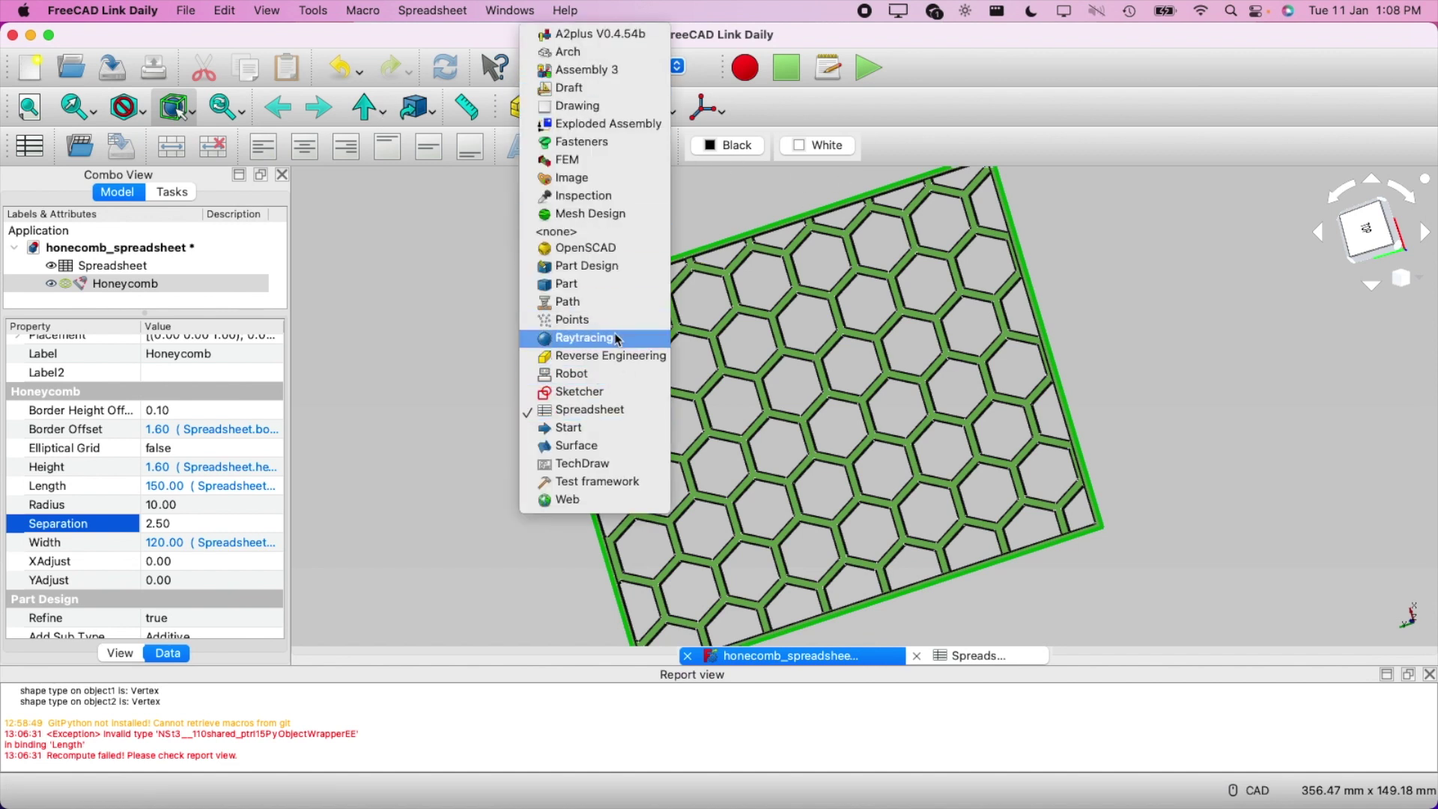
pyautogui.click(621, 267)
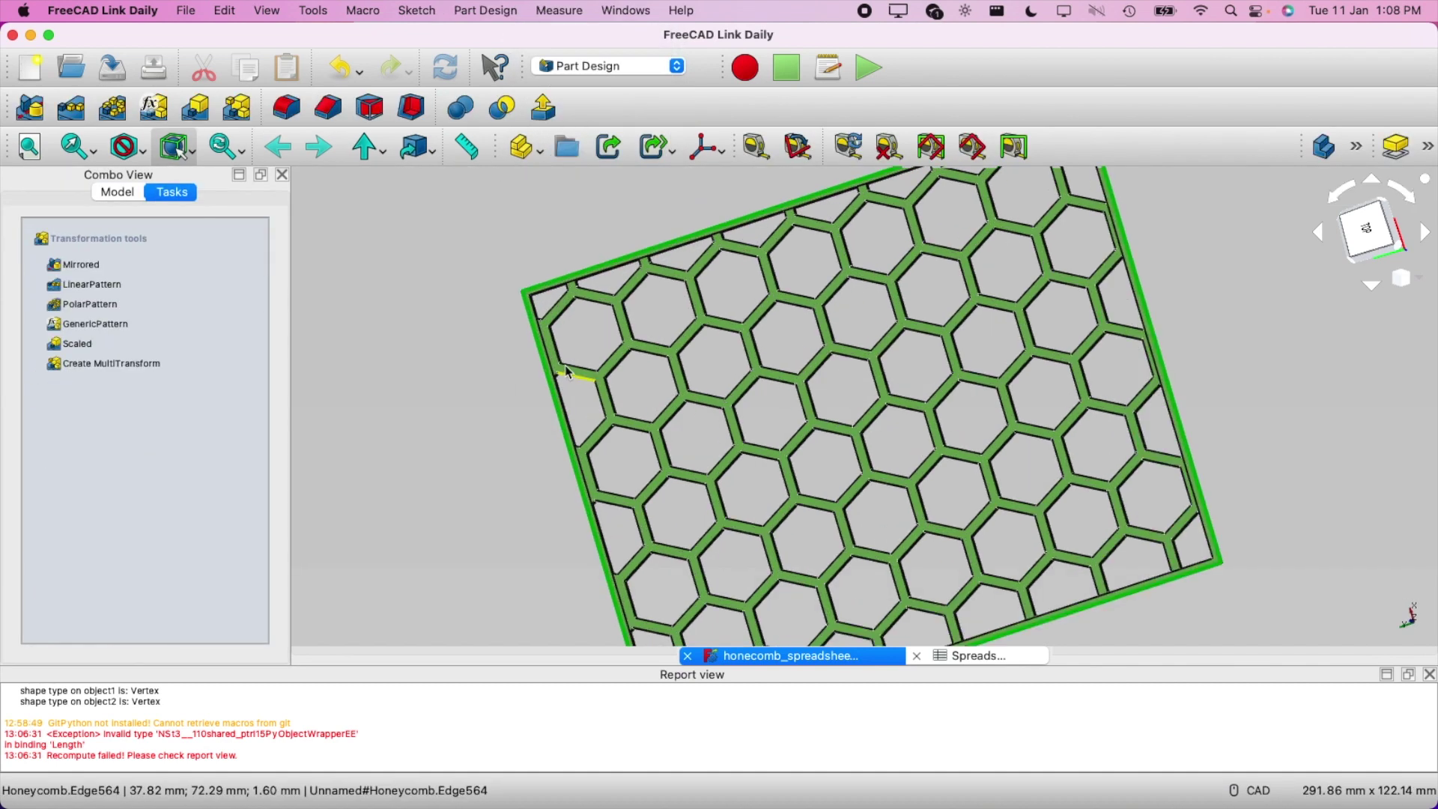
pyautogui.scroll(2, 569, 371)
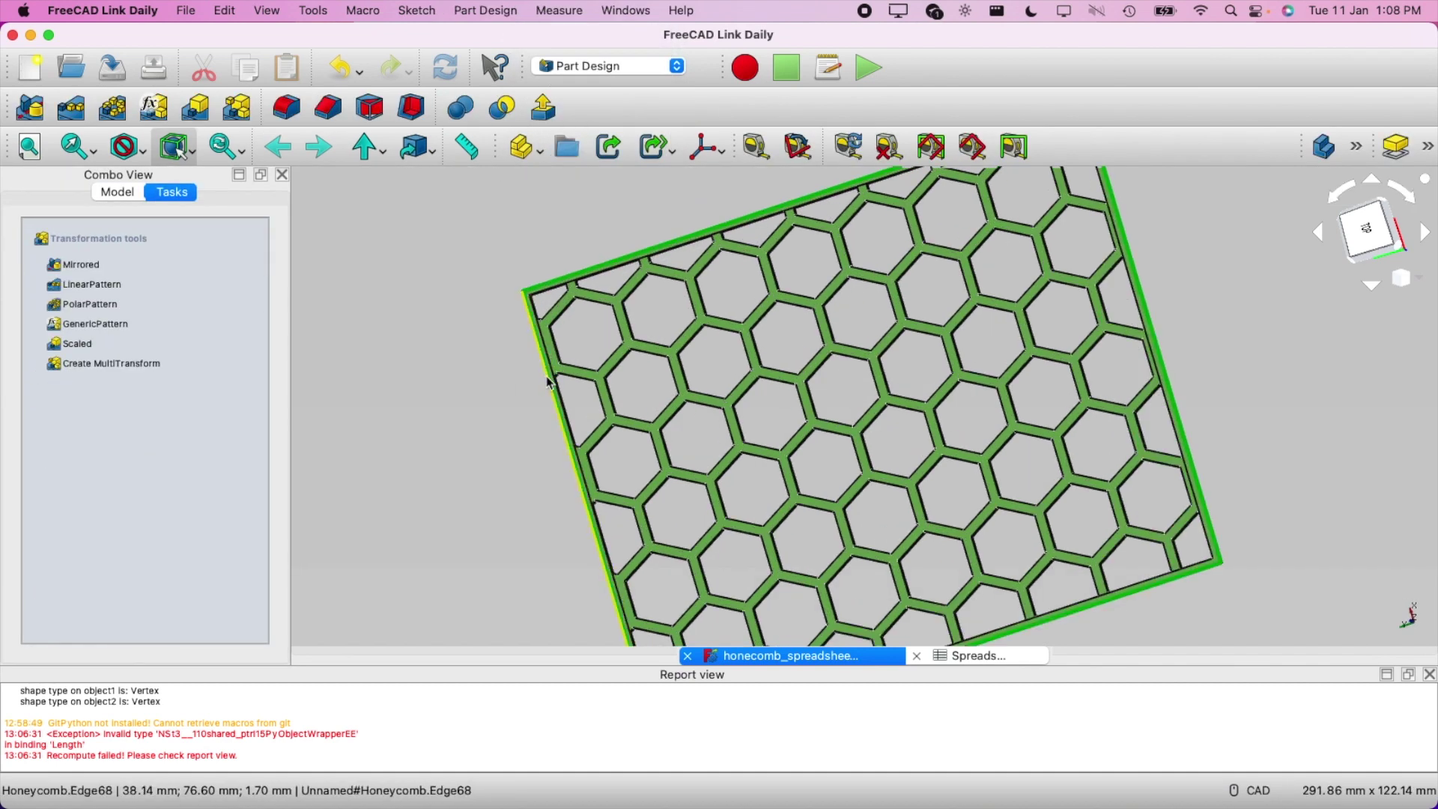
# Measure between the plate's left and right border edges, getting 153.20 mm
pyautogui.click(757, 148)
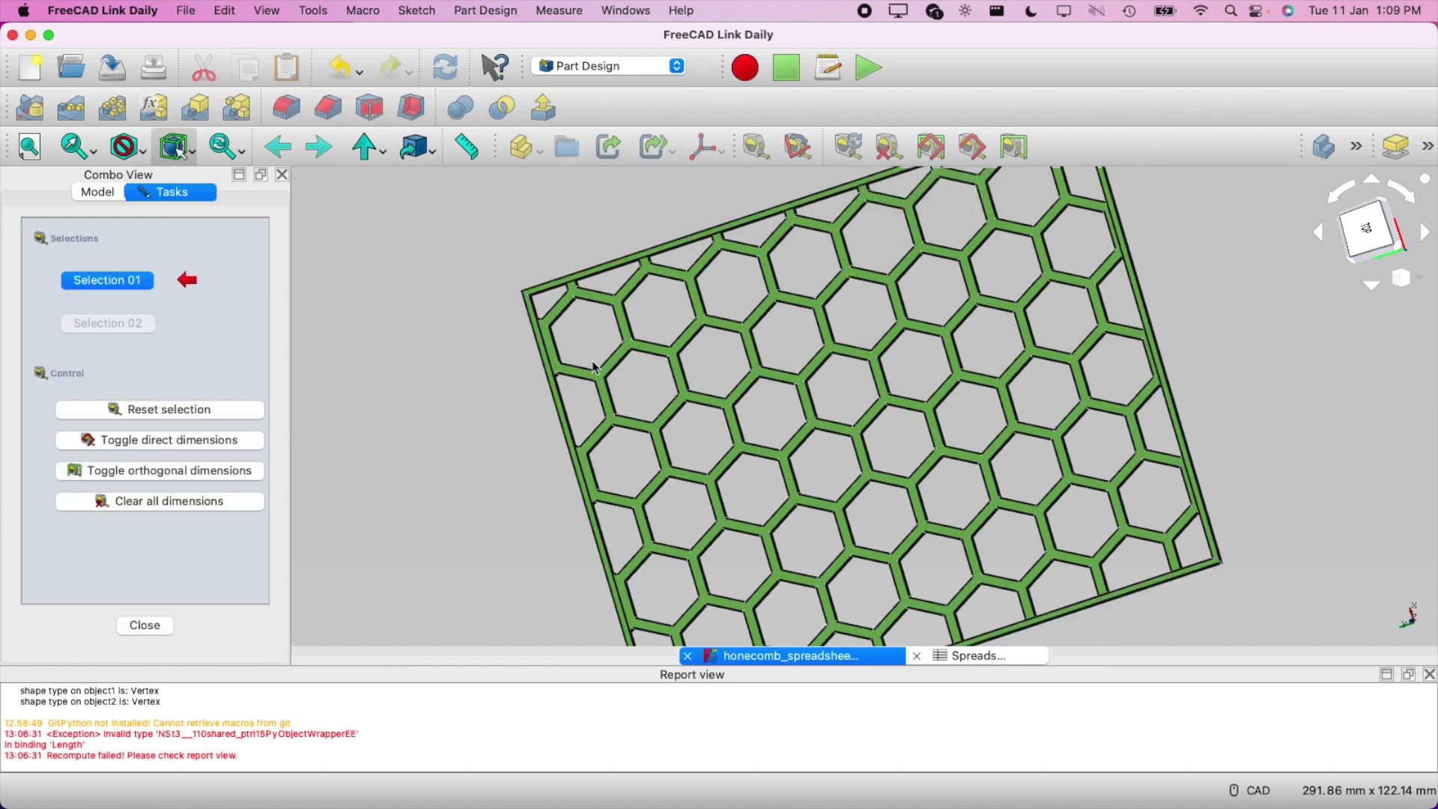
pyautogui.click(562, 424)
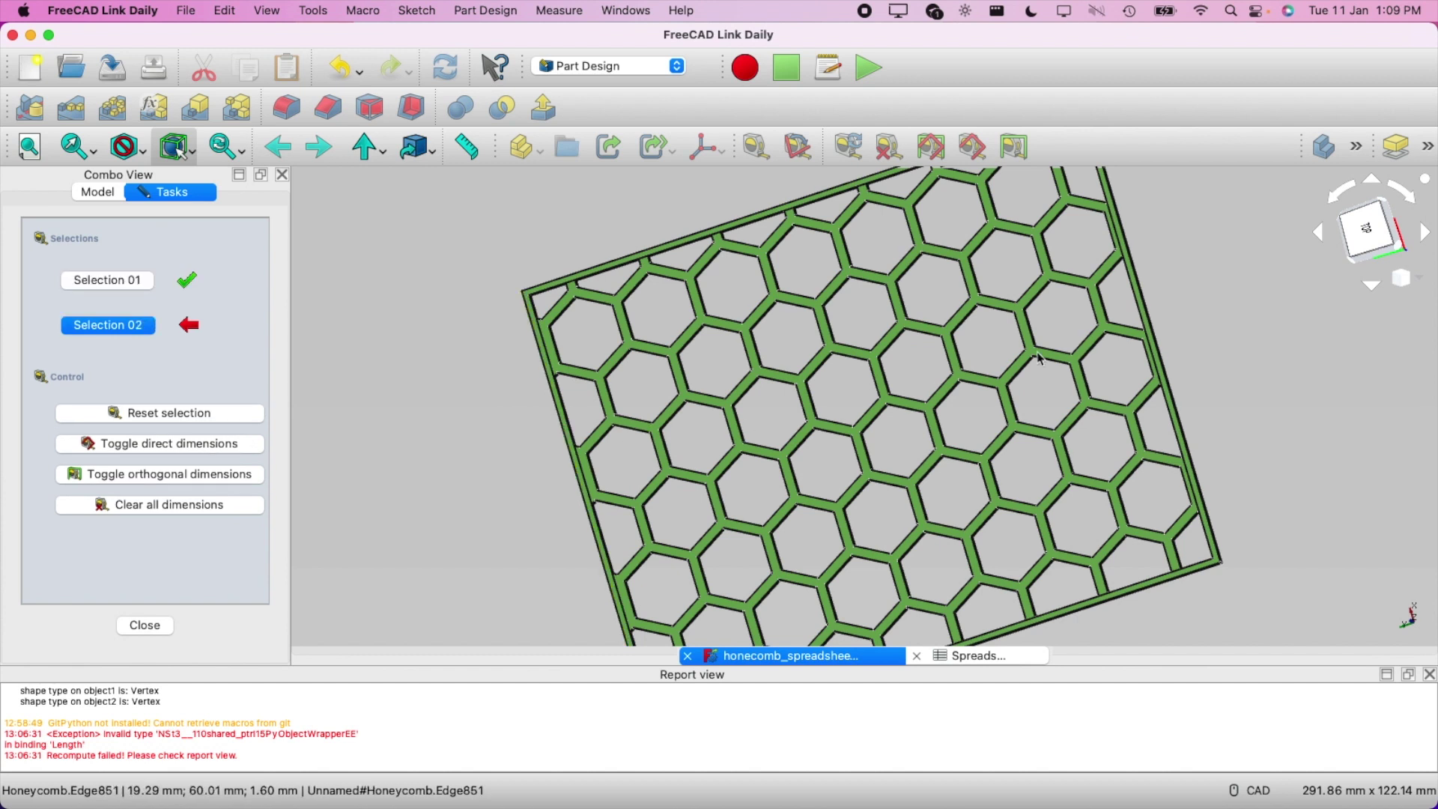
pyautogui.click(1157, 347)
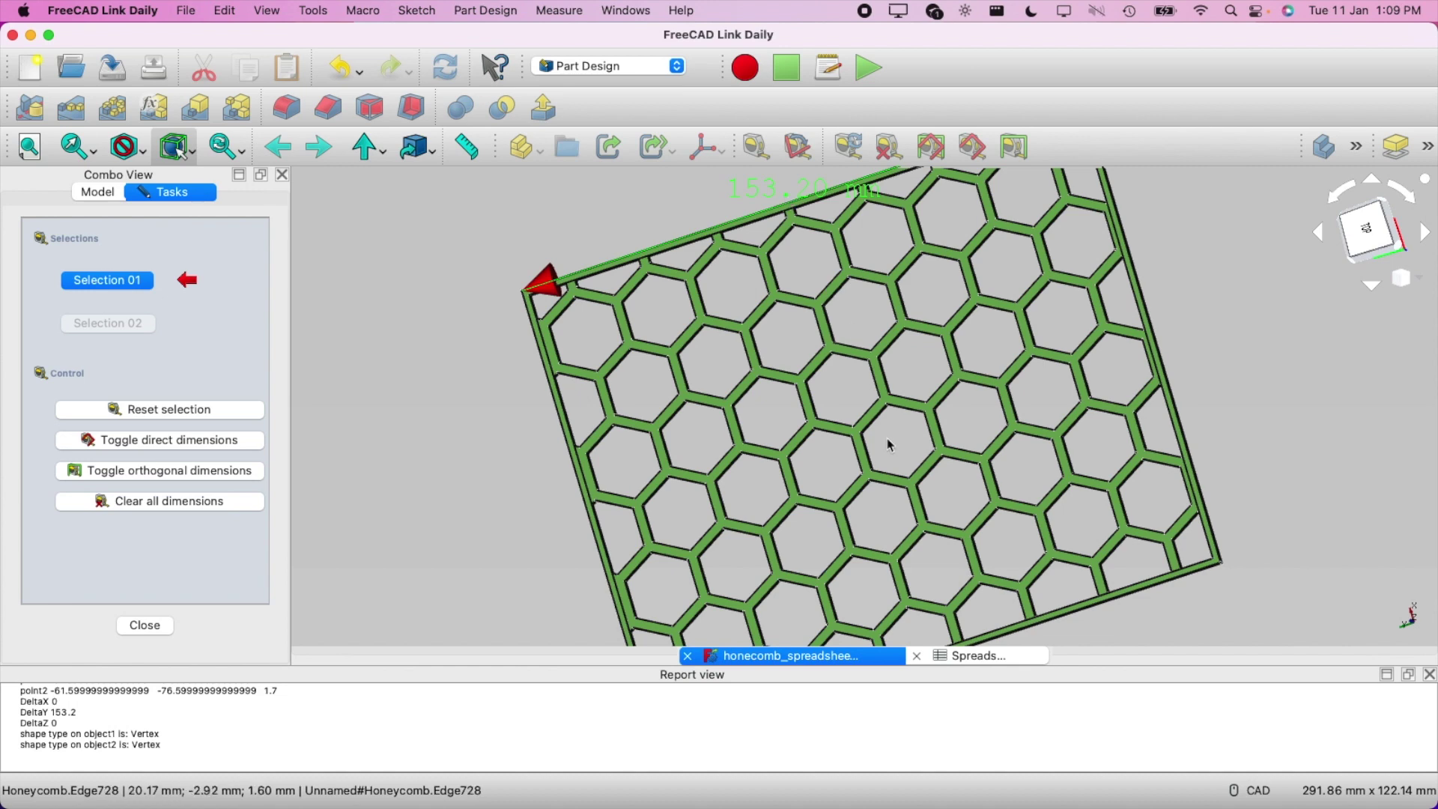
pyautogui.click(976, 660)
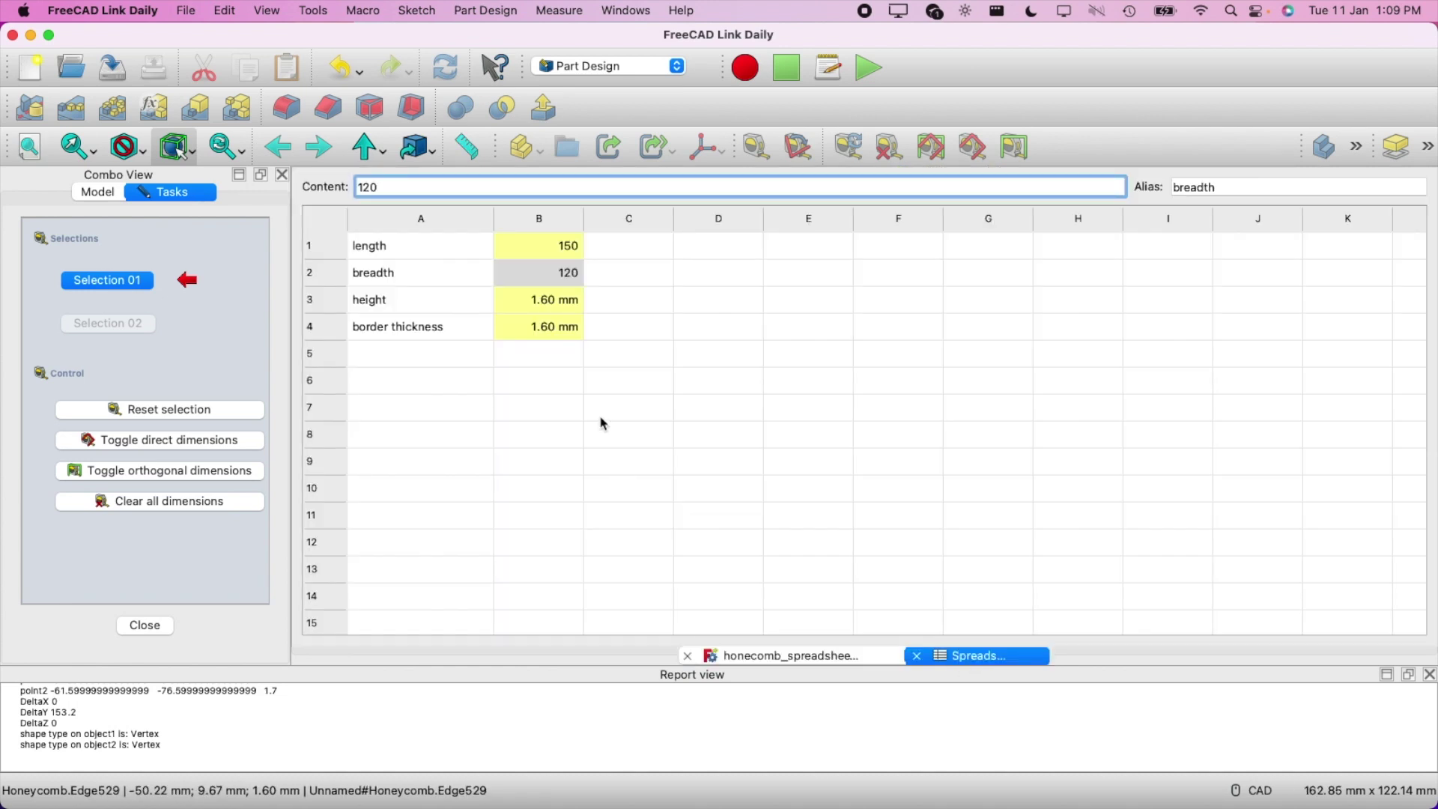
# Set the spreadsheet length in B1 back to 120
pyautogui.doubleClick(569, 251)
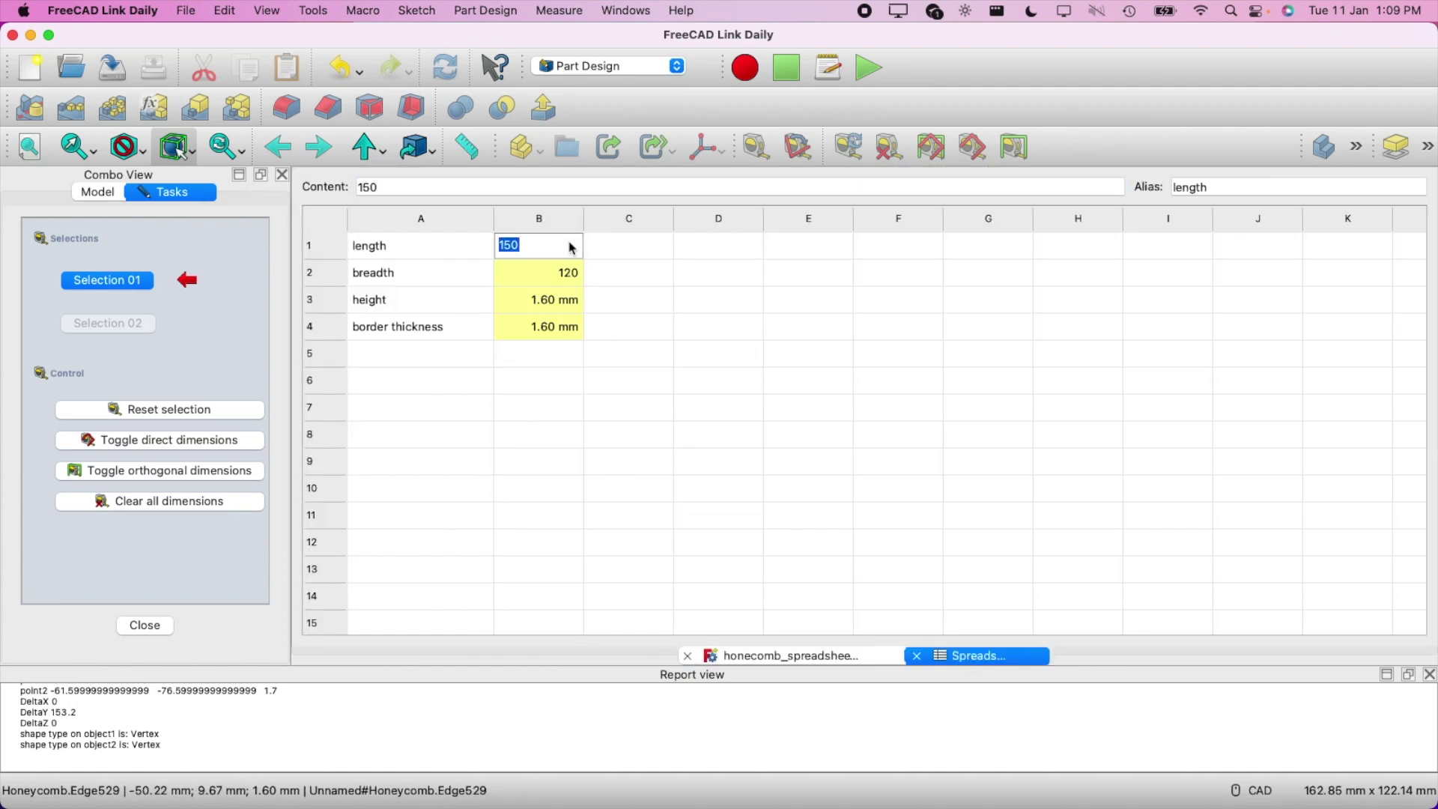
pyautogui.write('120')
pyautogui.press('Return')
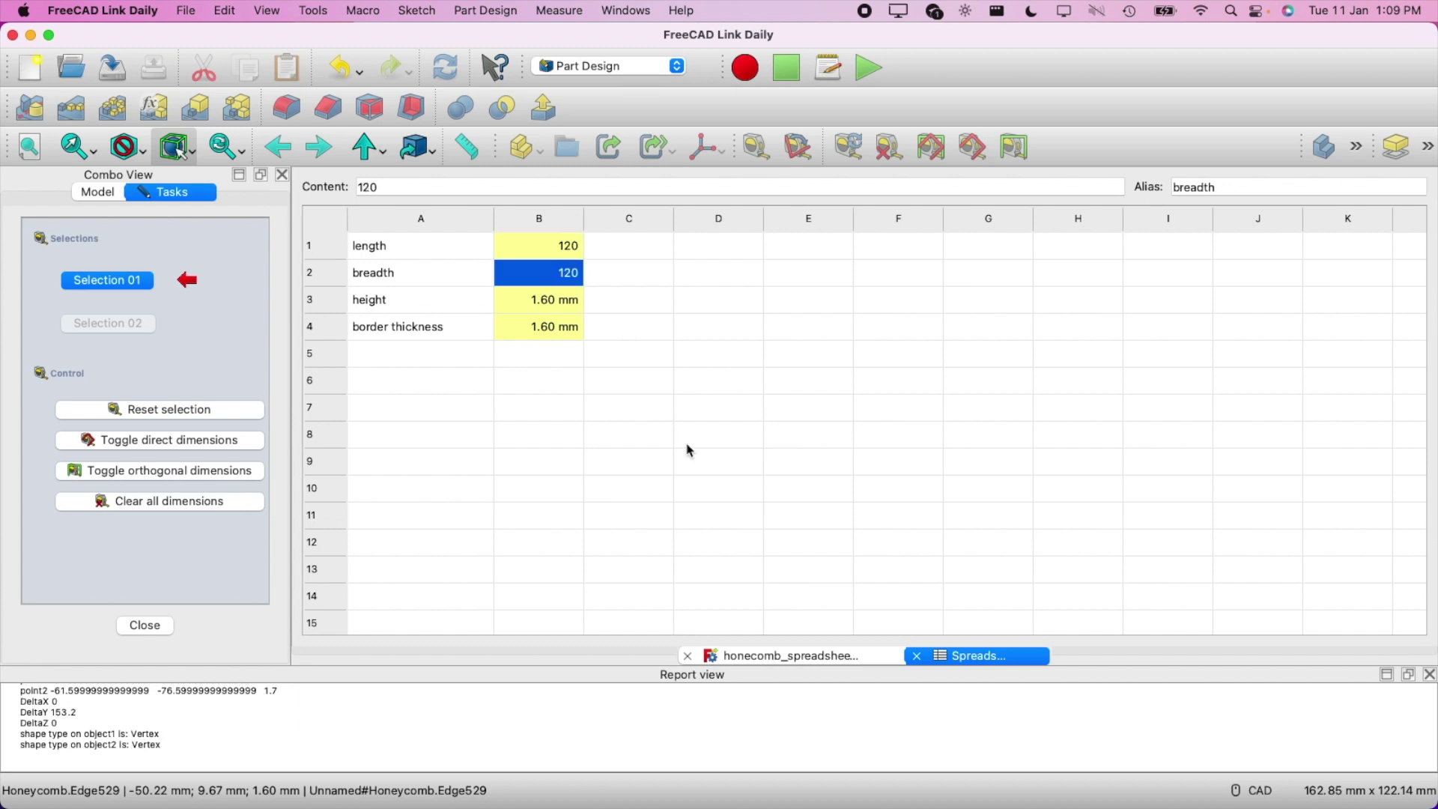
# In the 3D view, clear the existing measured dimension and close the measuring task
pyautogui.click(770, 661)
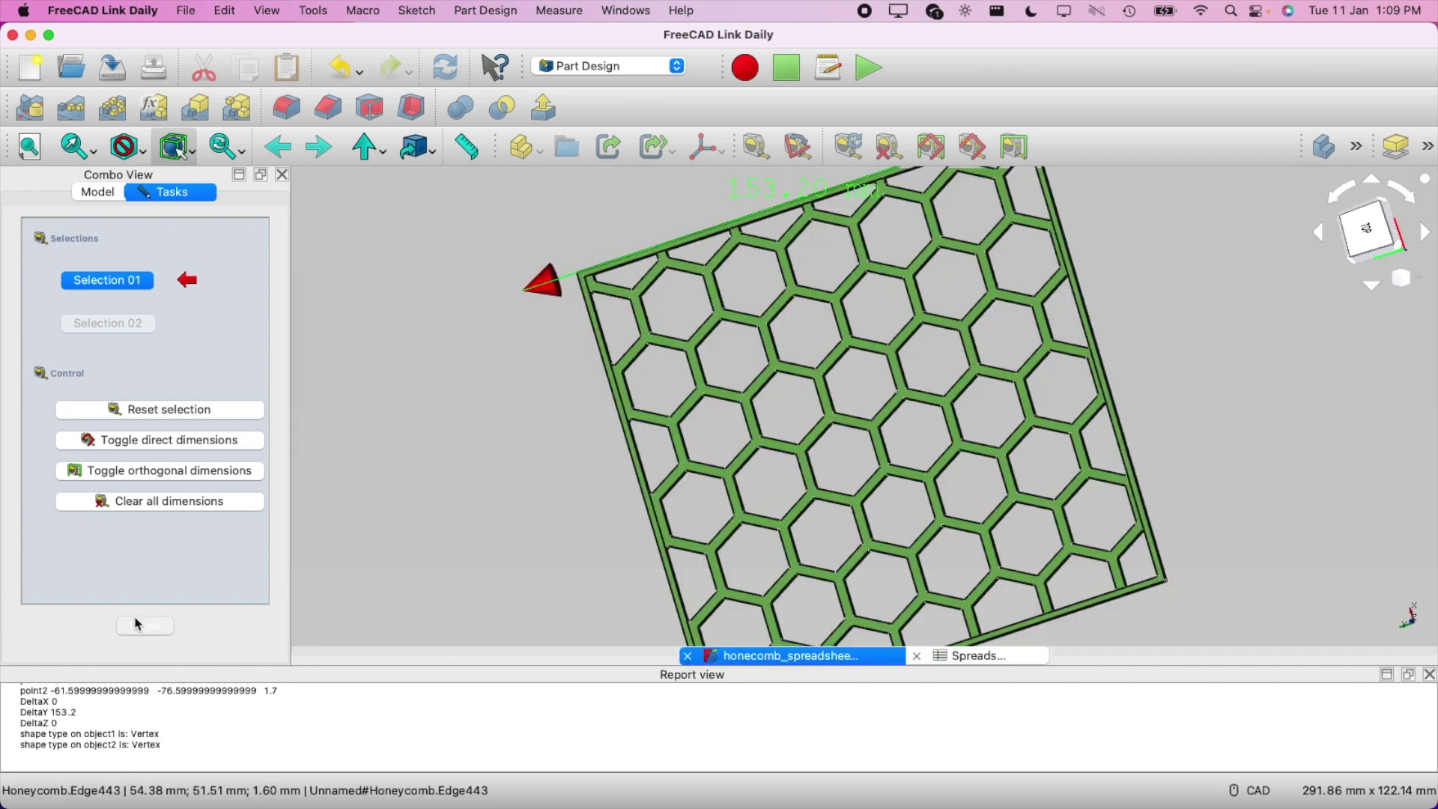
pyautogui.click(159, 502)
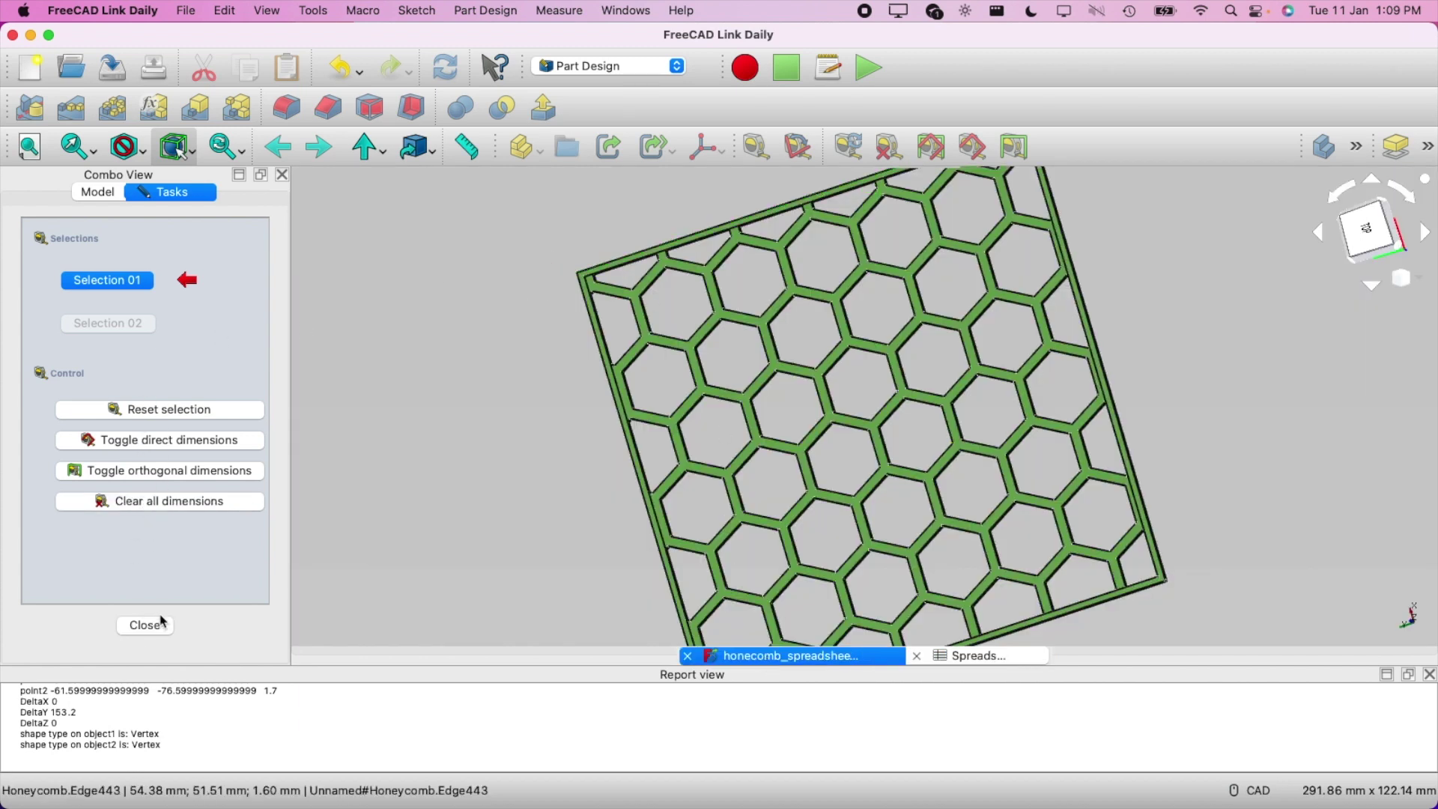
pyautogui.click(145, 624)
pyautogui.scroll(-3, 753, 405)
pyautogui.scroll(1, 712, 390)
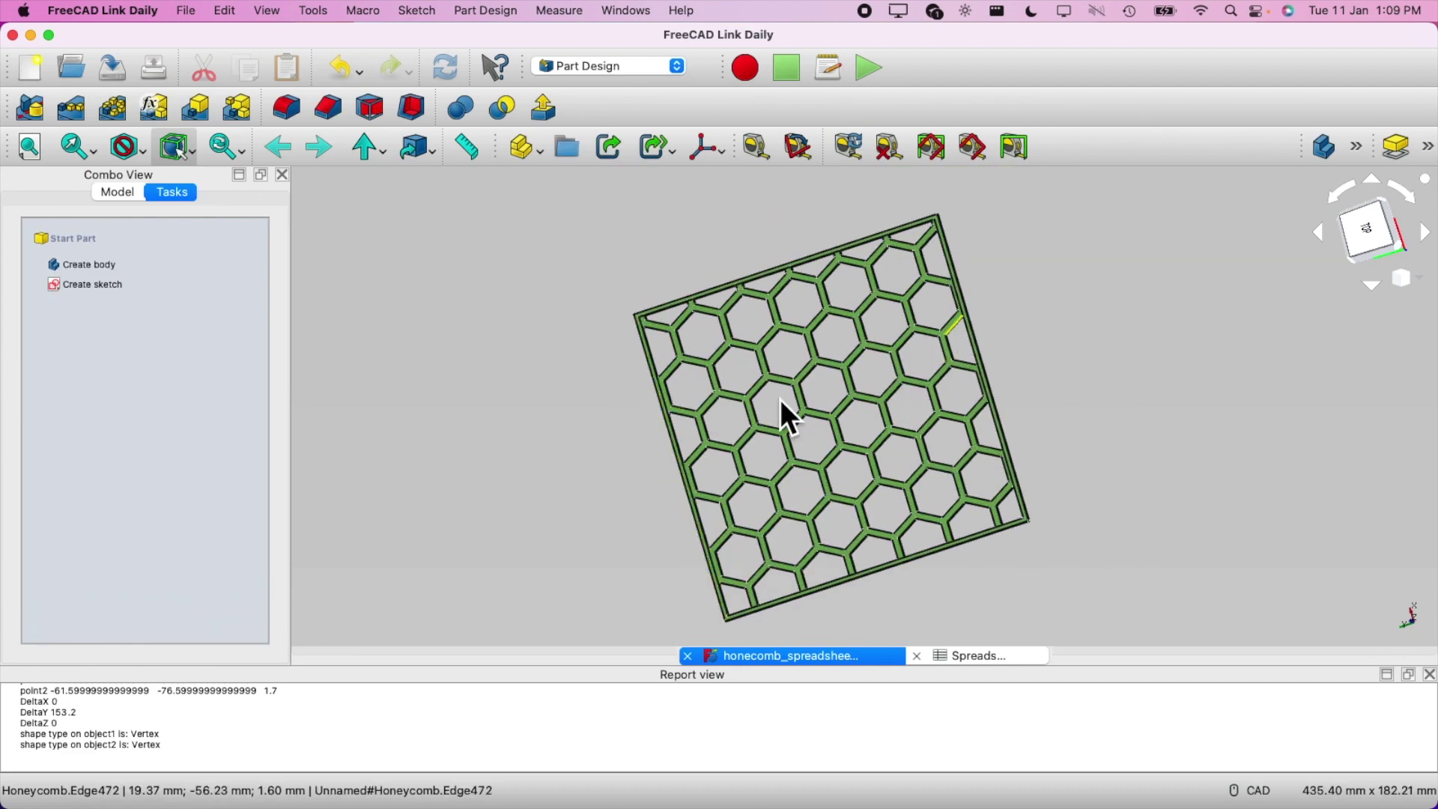
# Select the Honeycomb in the model tree to show its Length property
pyautogui.click(118, 192)
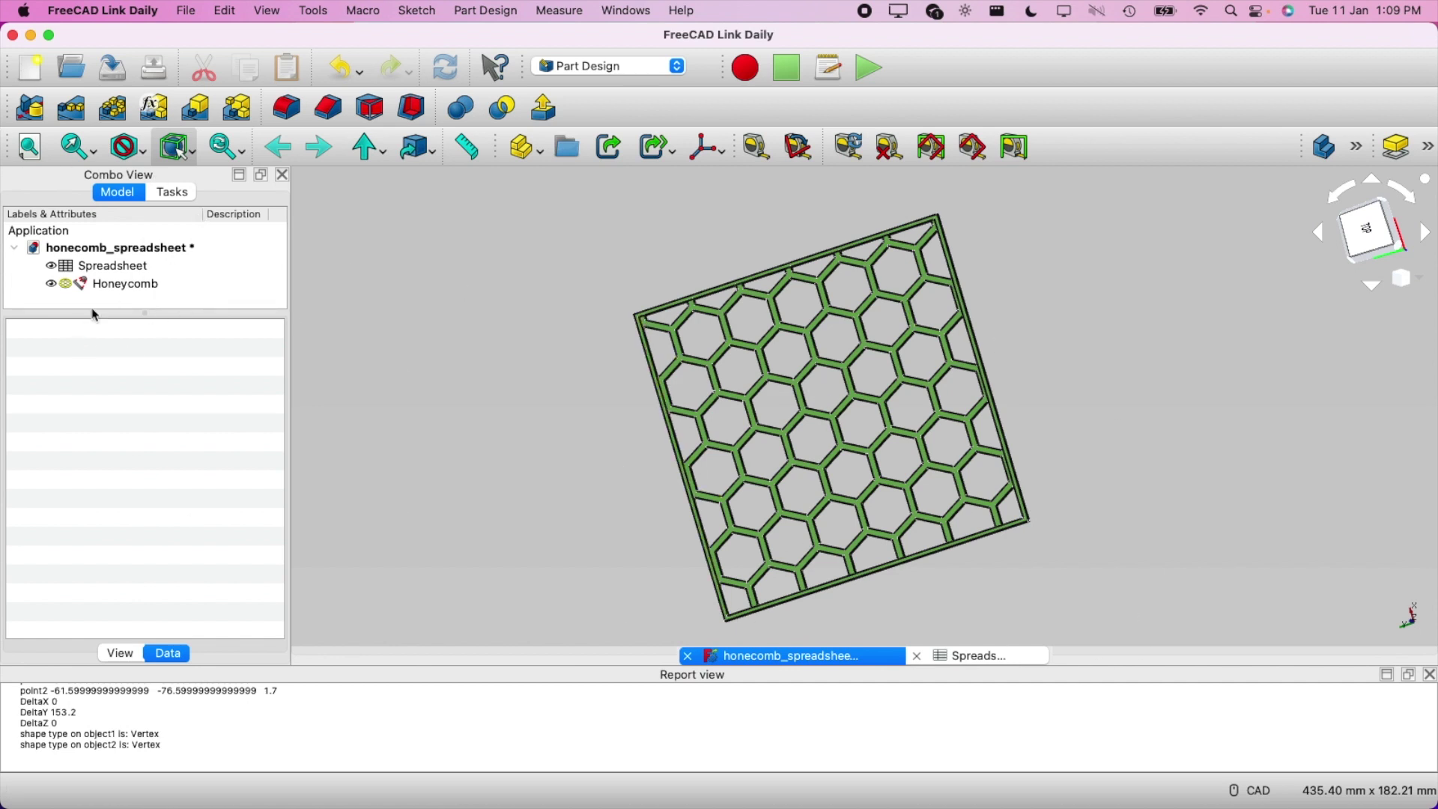
pyautogui.click(109, 289)
pyautogui.scroll(-3, 202, 517)
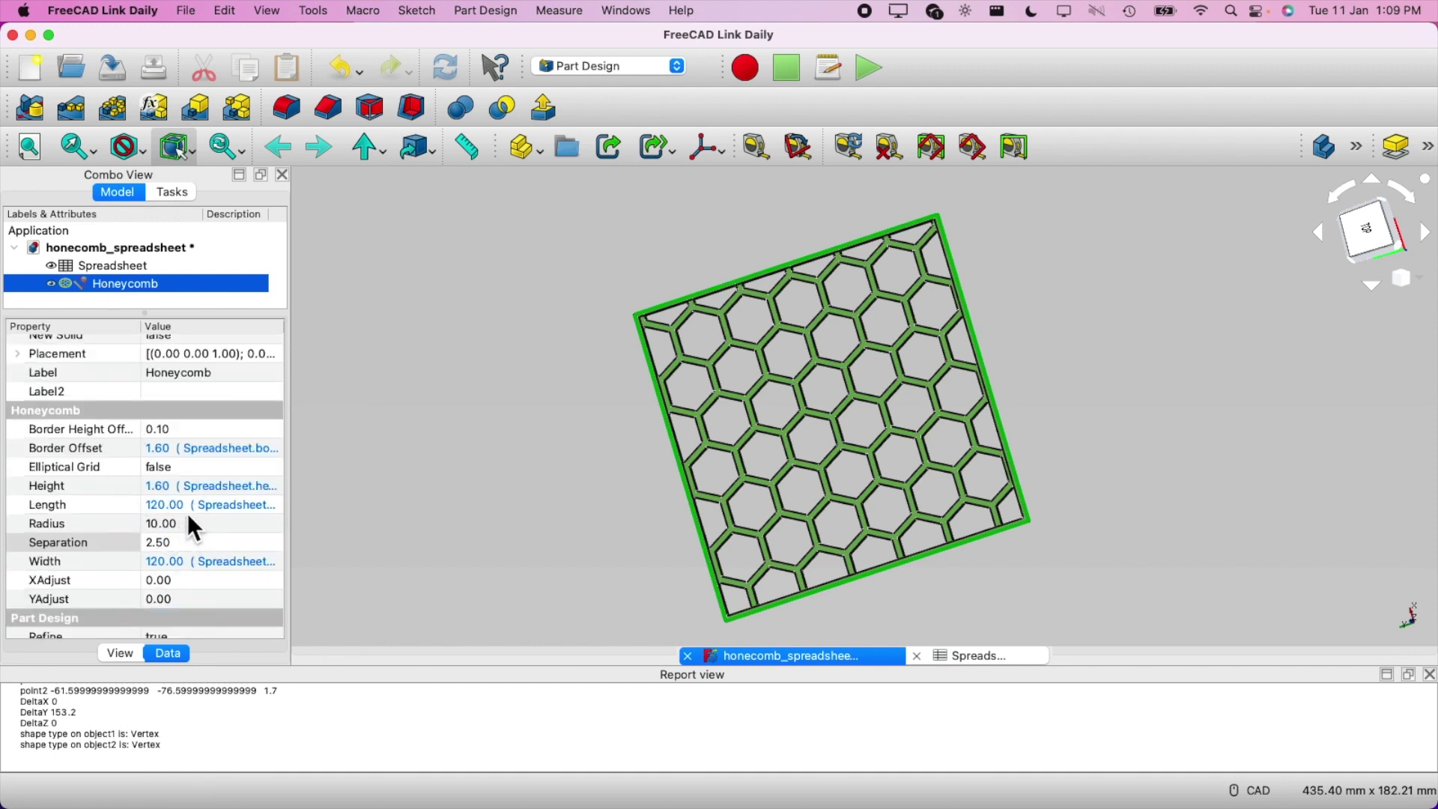
# Open the Length expression and prepare to append a new spreadsheet reference
pyautogui.click(178, 509)
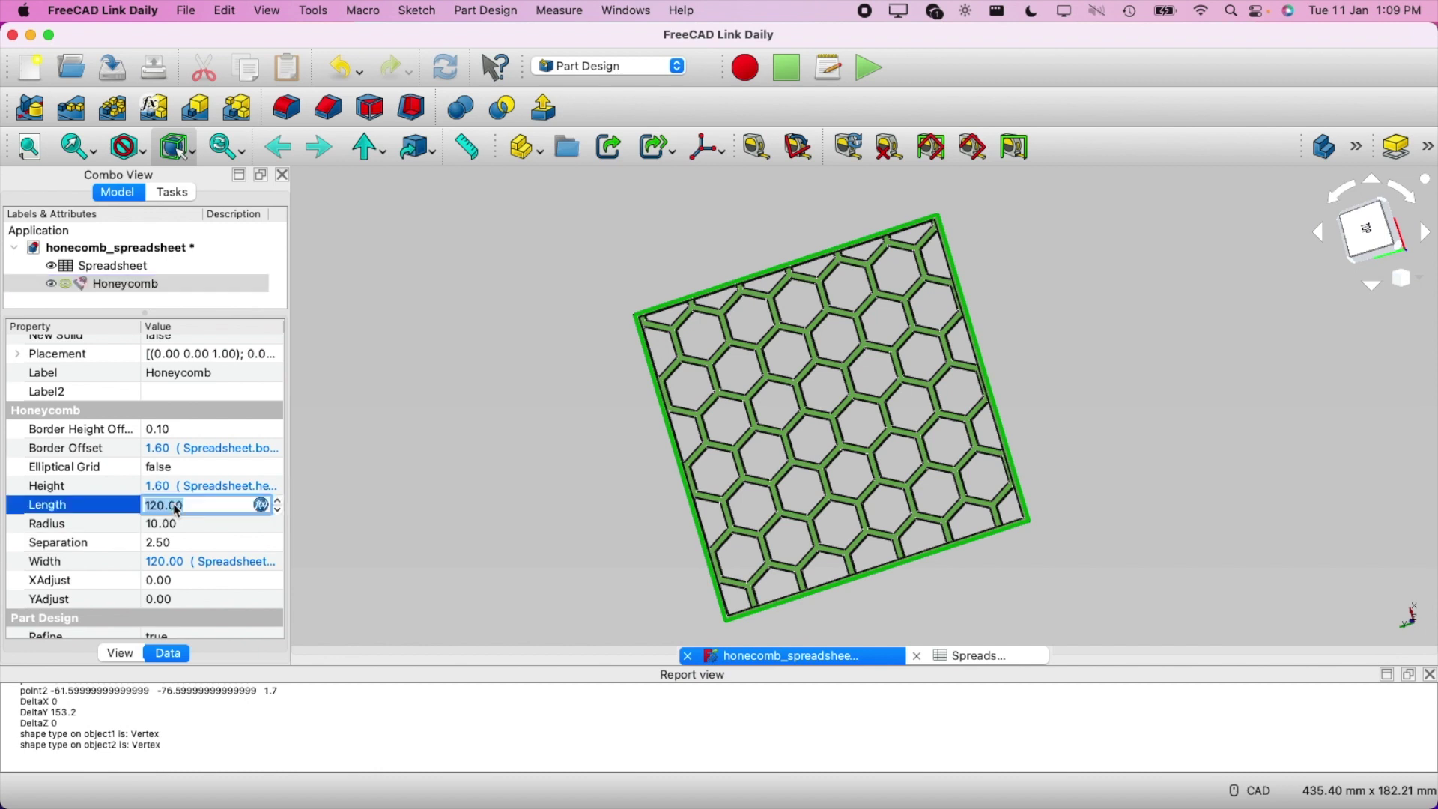
pyautogui.press('BackSpace')
pyautogui.press('=')
pyautogui.click(274, 530)
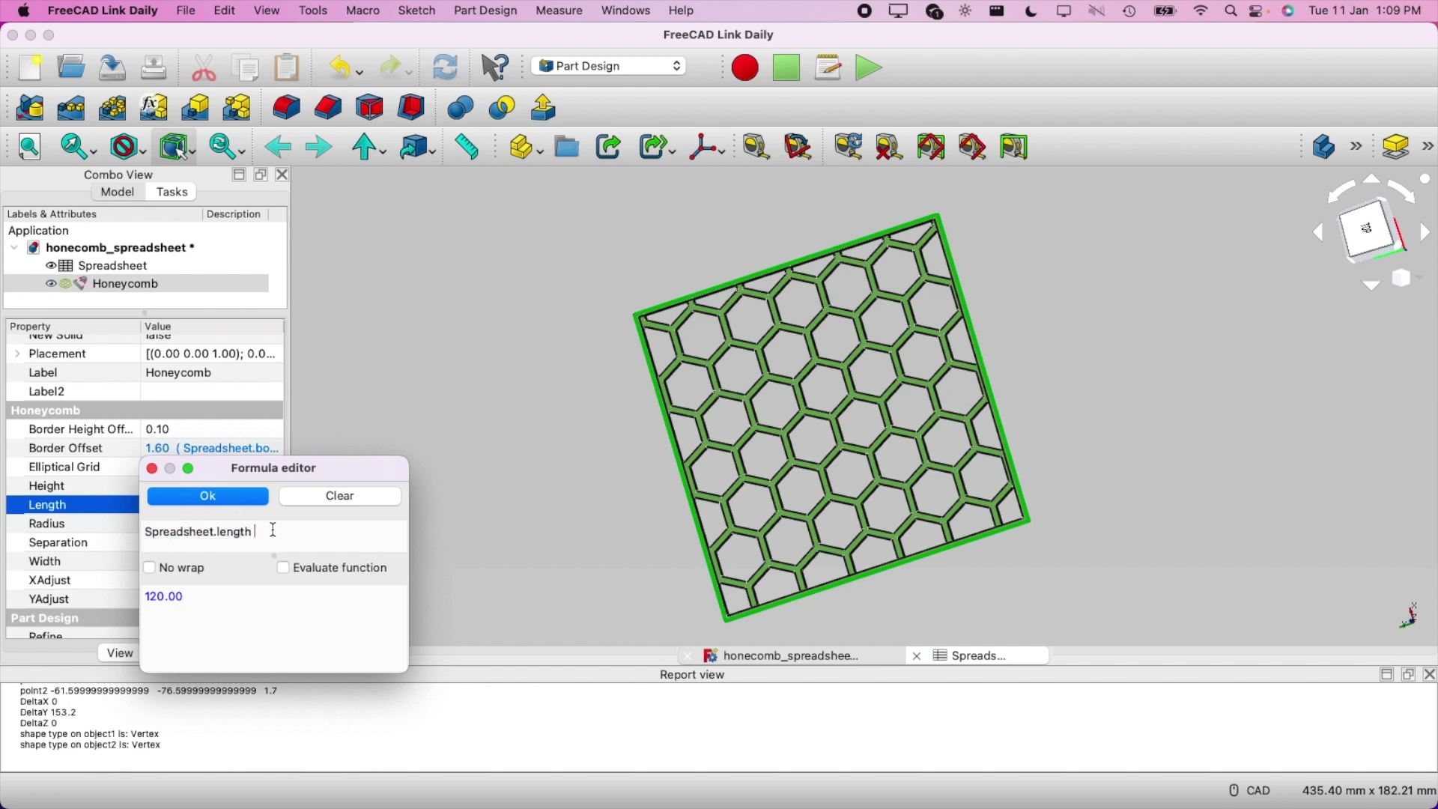
pyautogui.write('+ ')
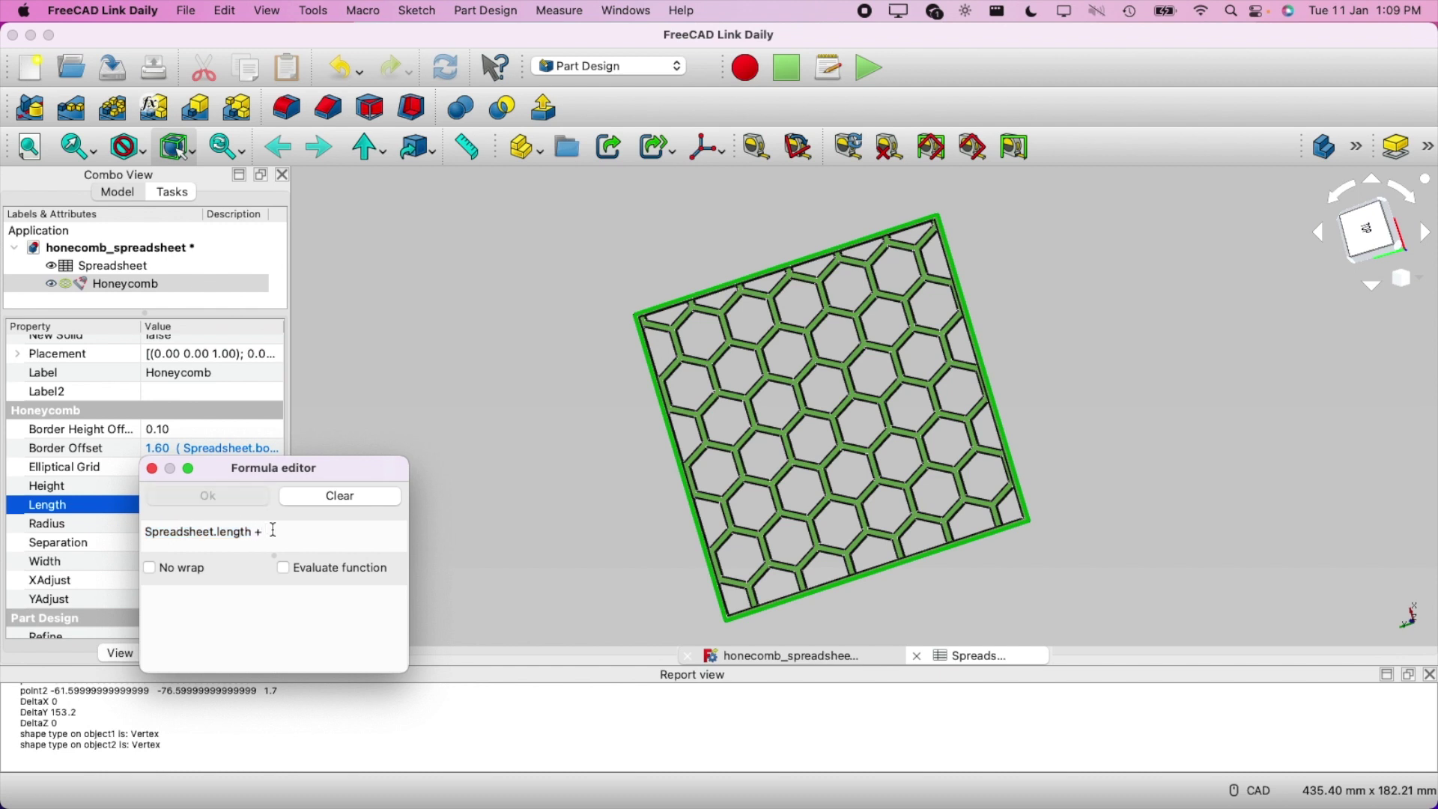
pyautogui.write('ref')
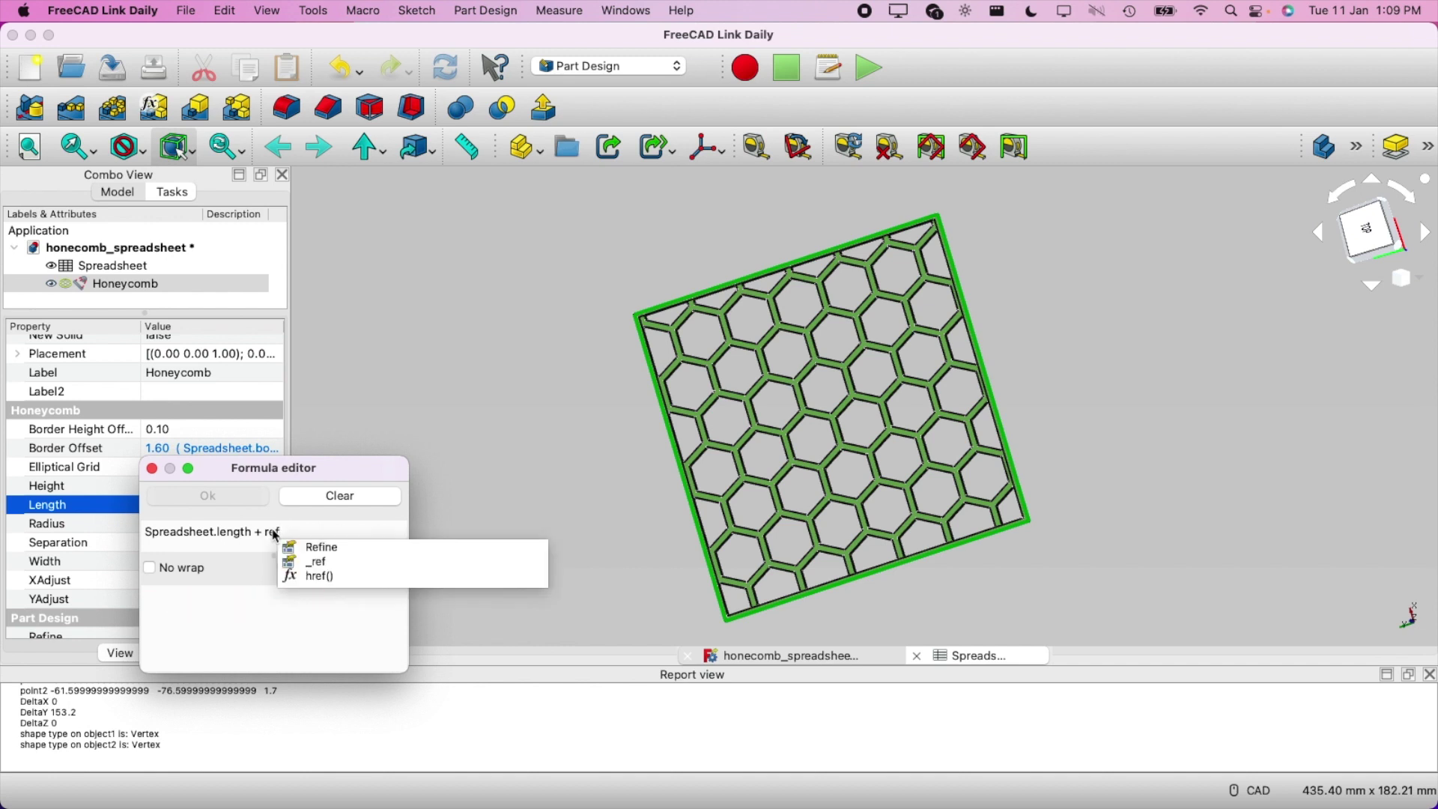
pyautogui.press('BackSpace')
pyautogui.press('BackSpace')
pyautogui.press('BackSpace')
pyautogui.write('con')
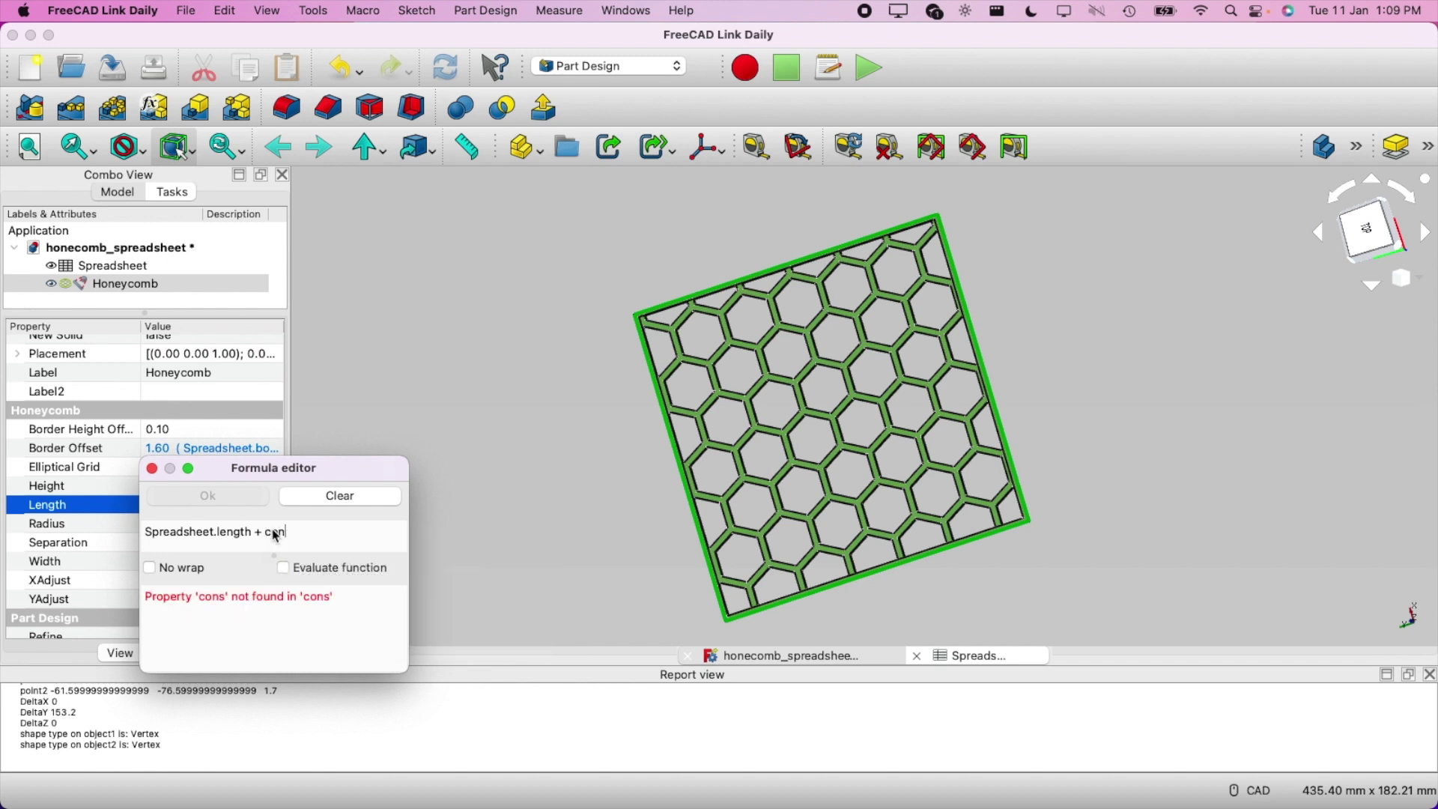
pyautogui.press('BackSpace')
pyautogui.press('BackSpace')
pyautogui.press('BackSpace')
pyautogui.write('Co')
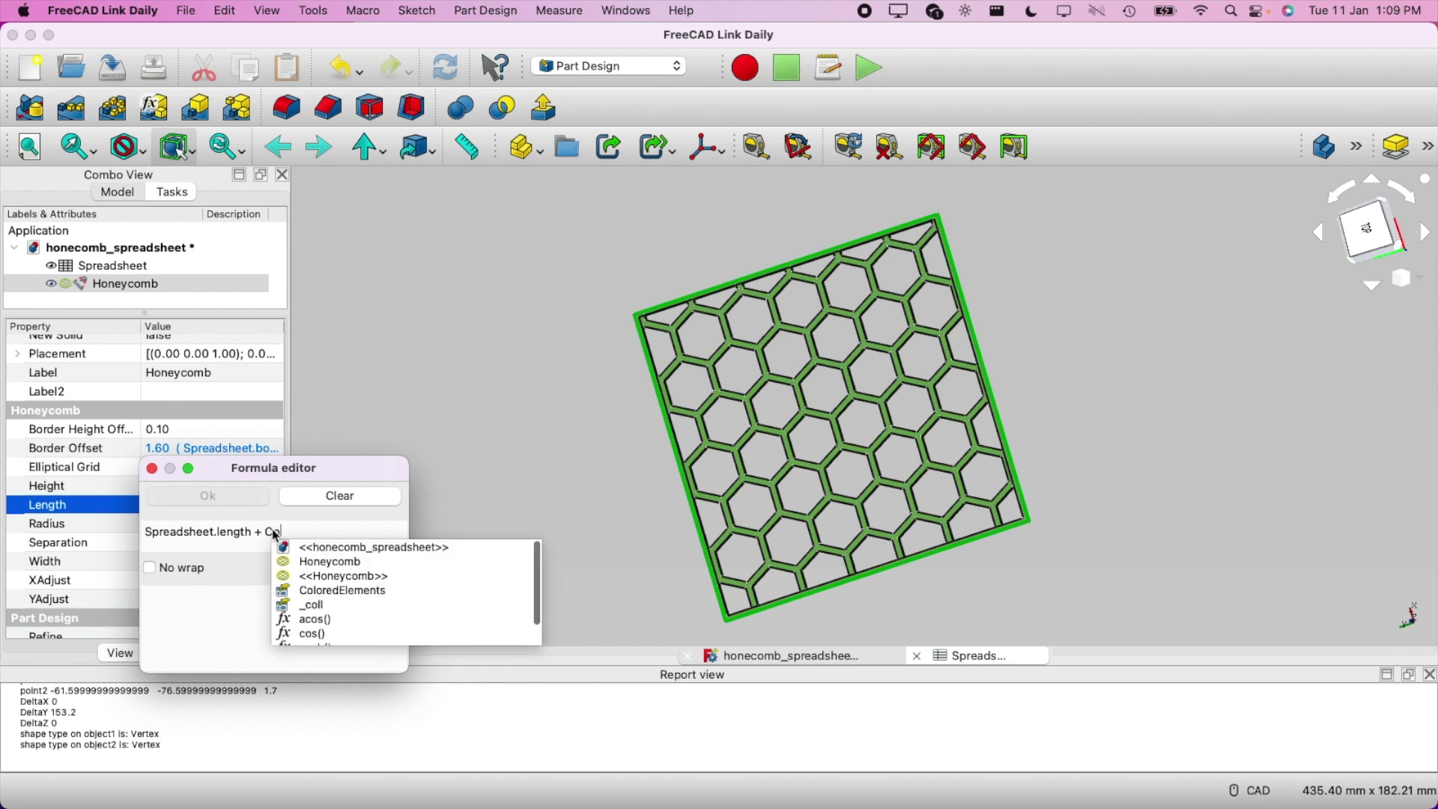
pyautogui.press('Escape')
pyautogui.press('BackSpace')
pyautogui.press('BackSpace')
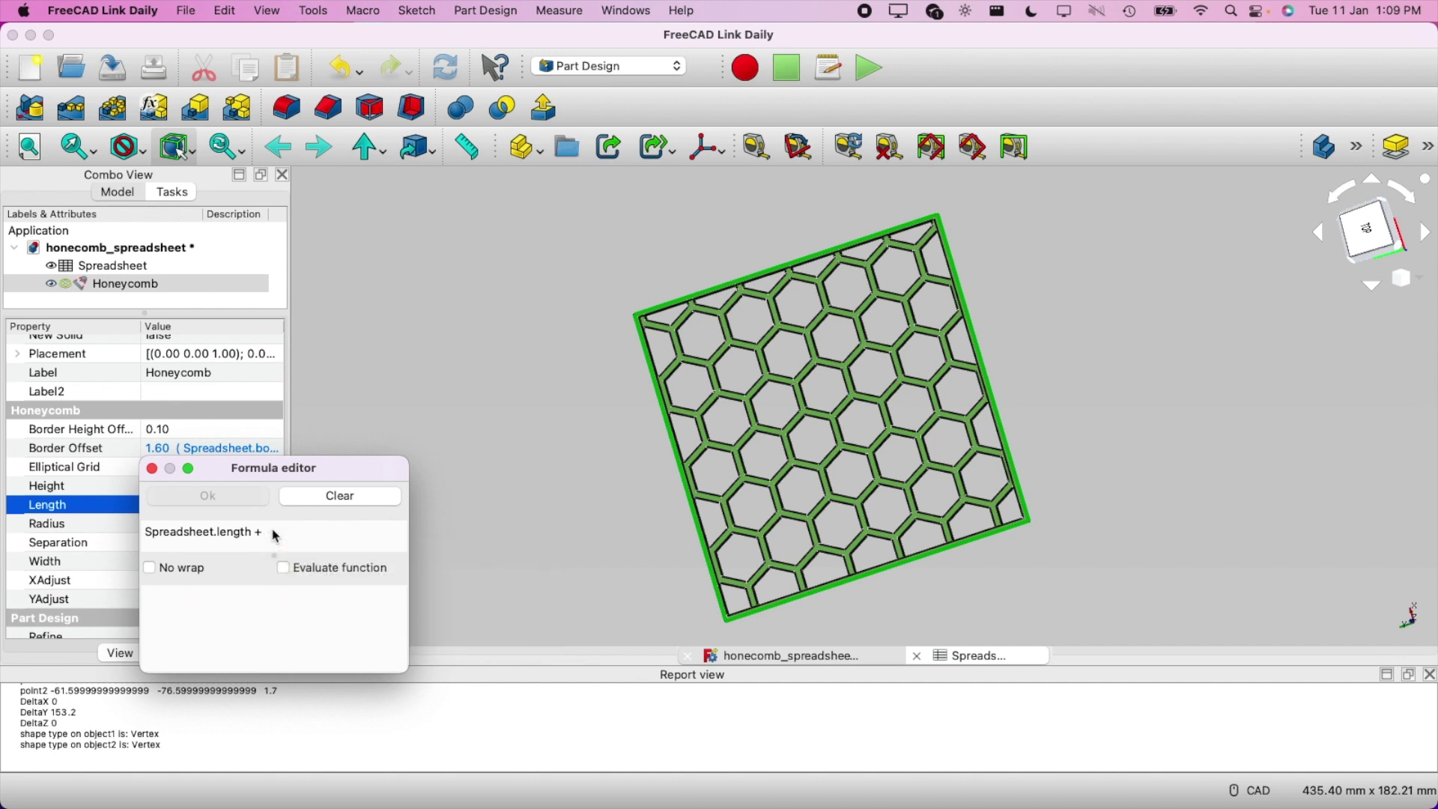
# Append Spreadsheet.border_thickness and switch the plus to minus, making Length 118.40
pyautogui.write('Spre')
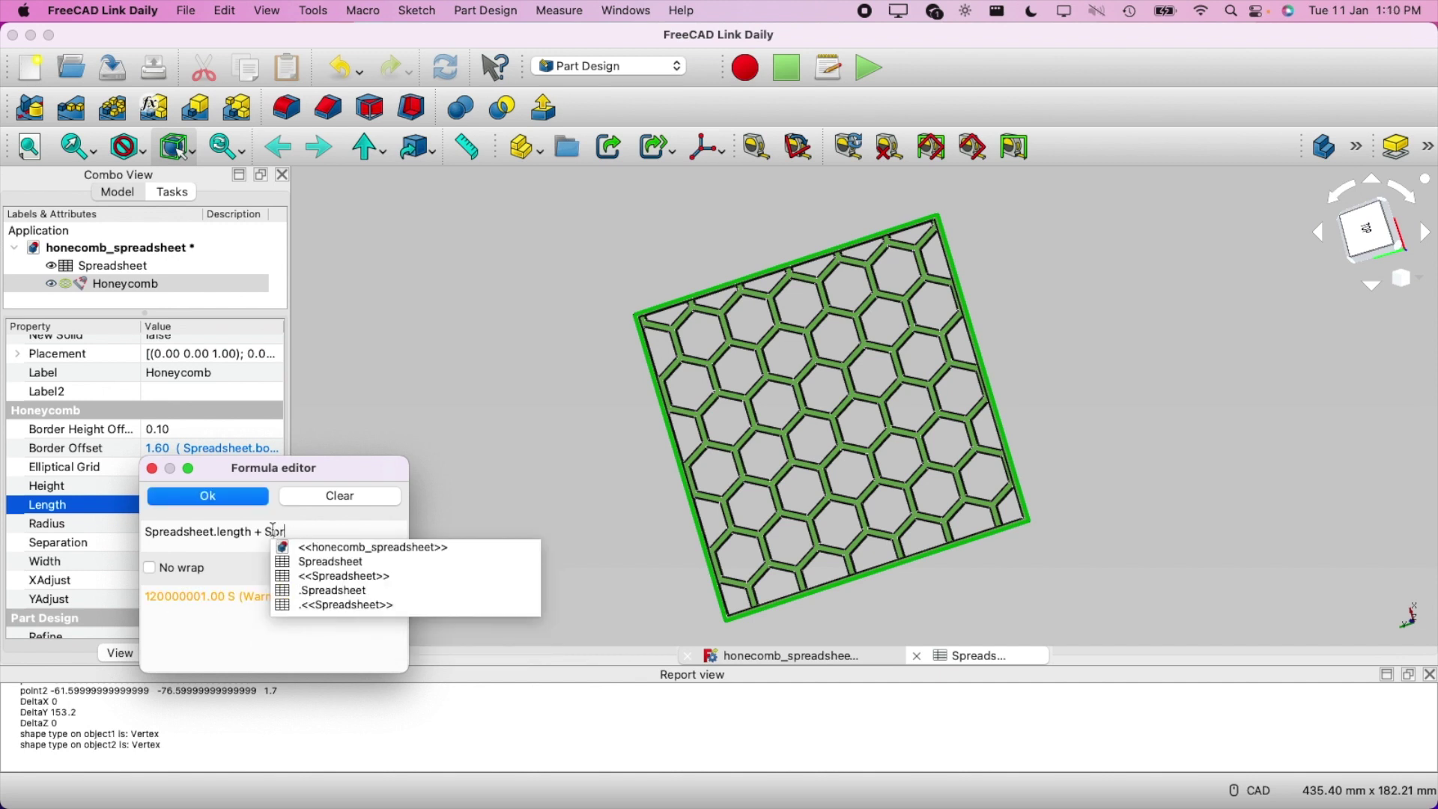
pyautogui.press('Down')
pyautogui.press('Down')
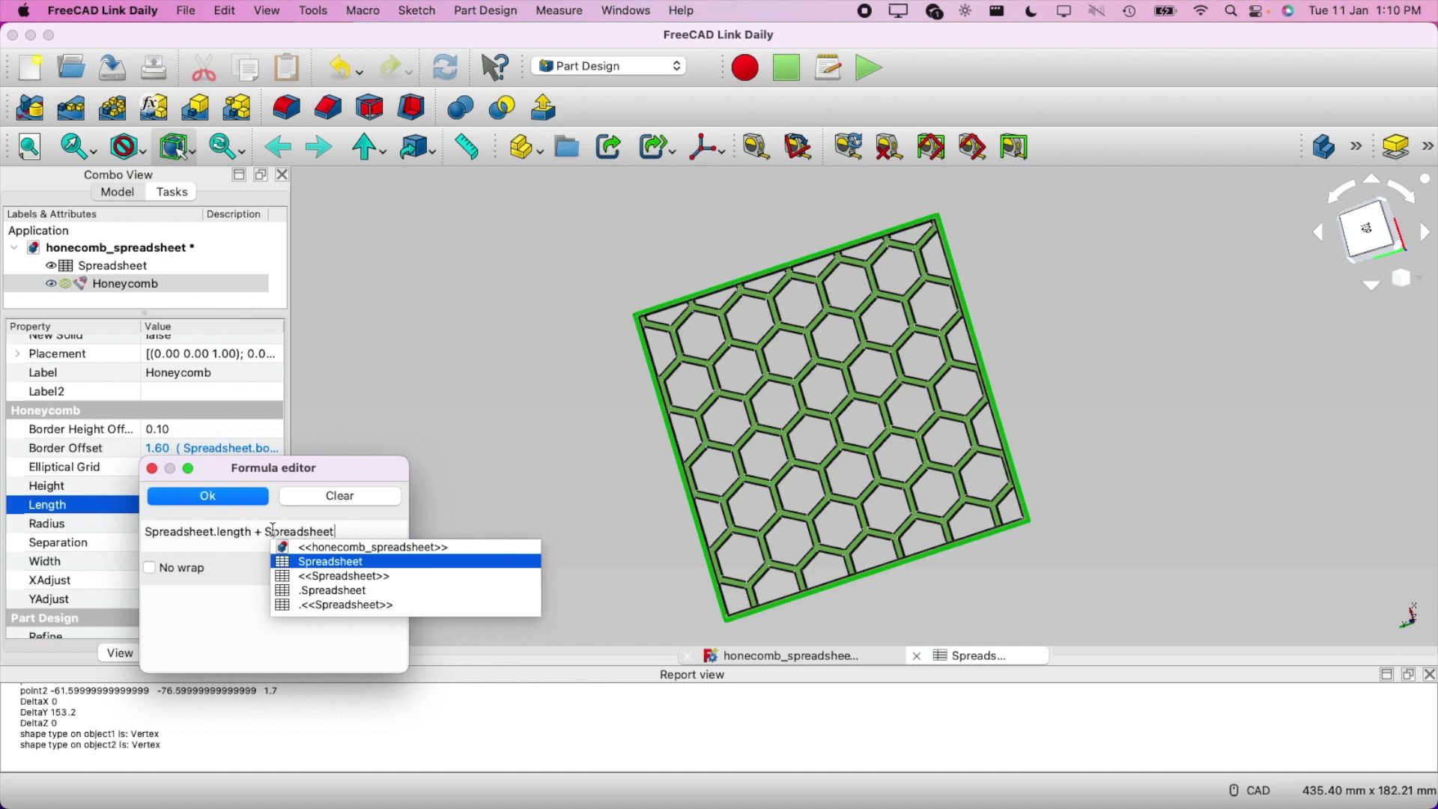
pyautogui.write('.')
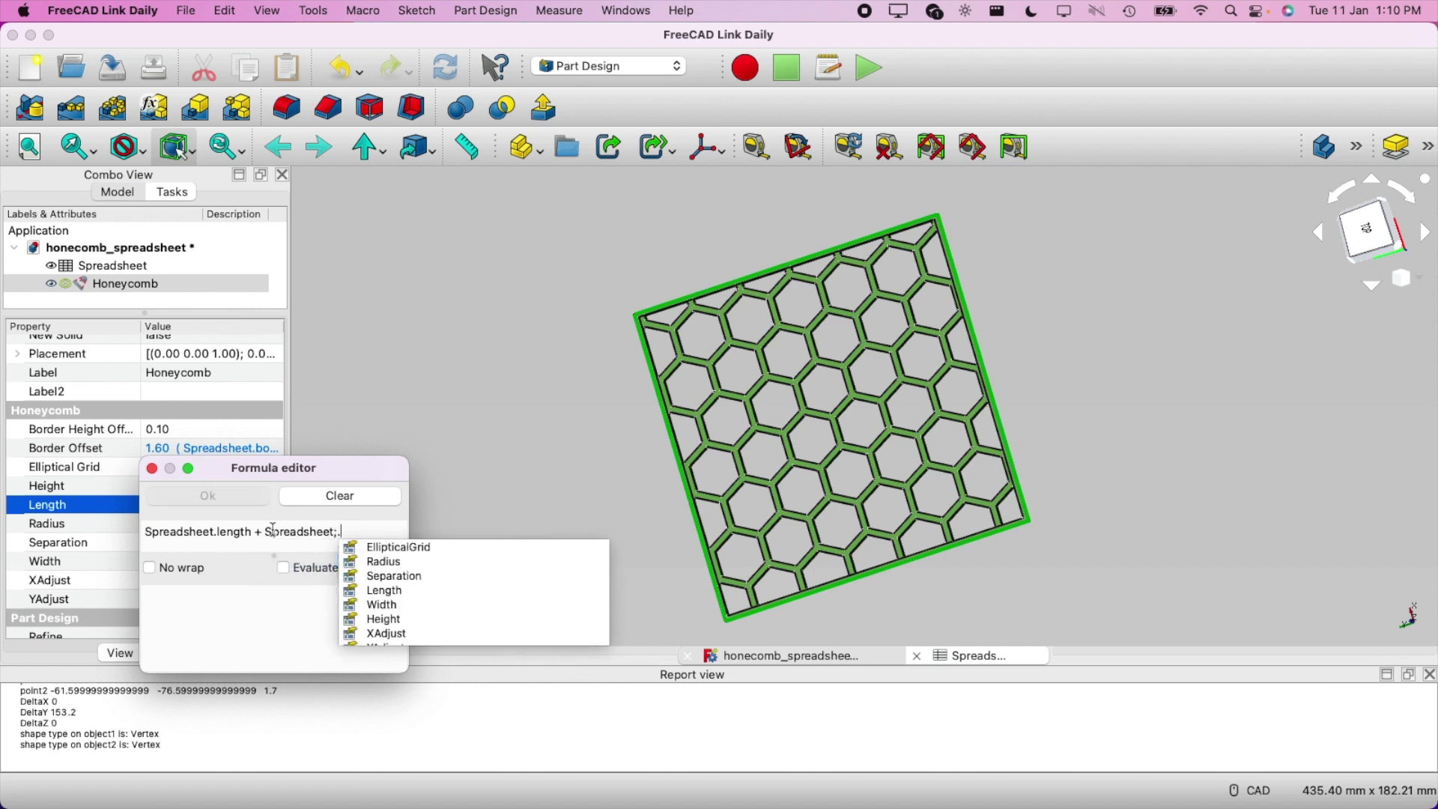
pyautogui.press('BackSpace')
pyautogui.press('BackSpace')
pyautogui.write('.')
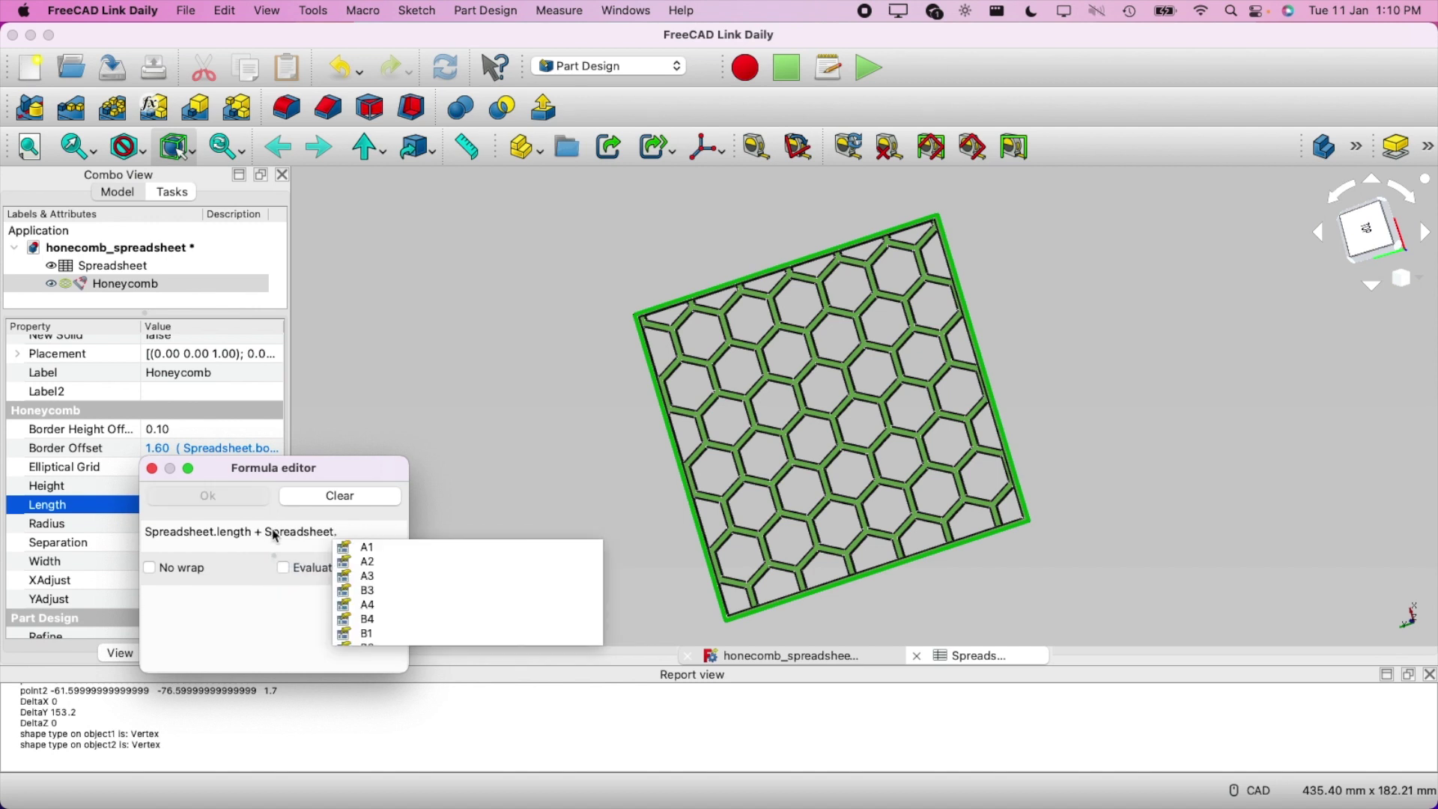
pyautogui.press('Down')
pyautogui.press('Down')
pyautogui.press('Down')
pyautogui.press('Down')
pyautogui.press('Down')
pyautogui.press('Down')
pyautogui.press('Down')
pyautogui.press('Down')
pyautogui.press('Down')
pyautogui.press('Down')
pyautogui.press('Down')
pyautogui.press('Down')
pyautogui.press('Down')
pyautogui.press('Down')
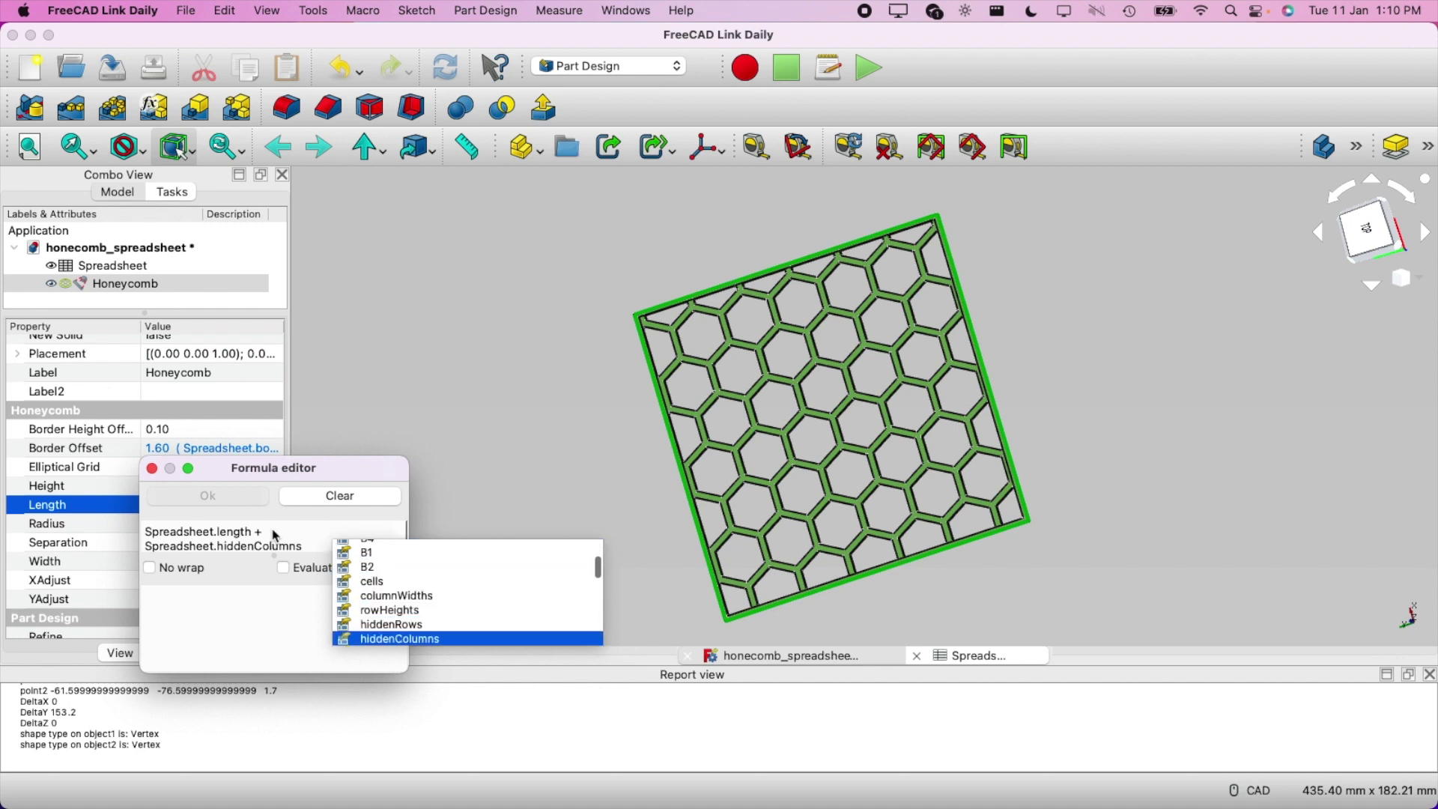
pyautogui.press('Down')
pyautogui.press('Down')
pyautogui.press('Down')
pyautogui.press('Down')
pyautogui.press('Down')
pyautogui.press('Down')
pyautogui.press('Down')
pyautogui.press('Down')
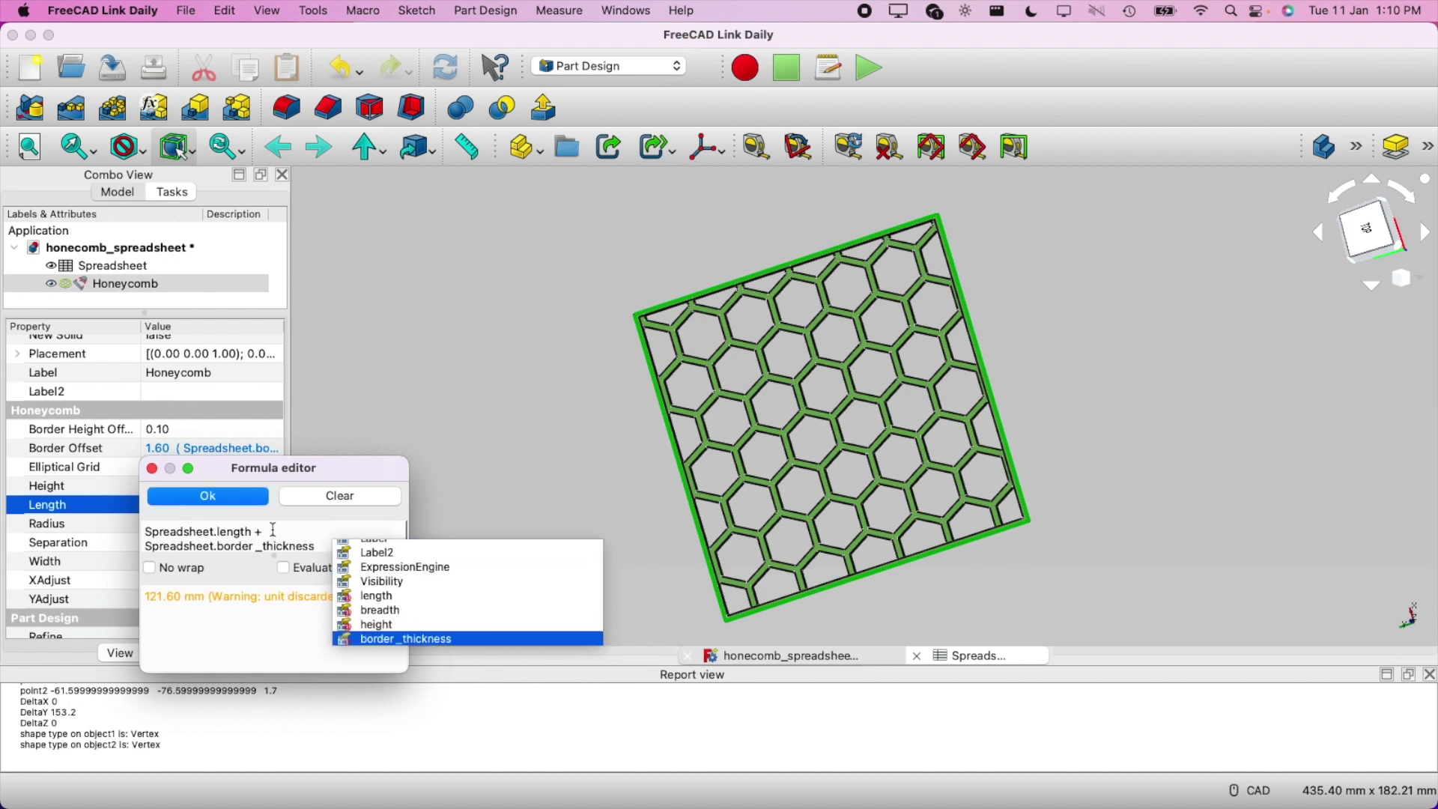
pyautogui.press('Return')
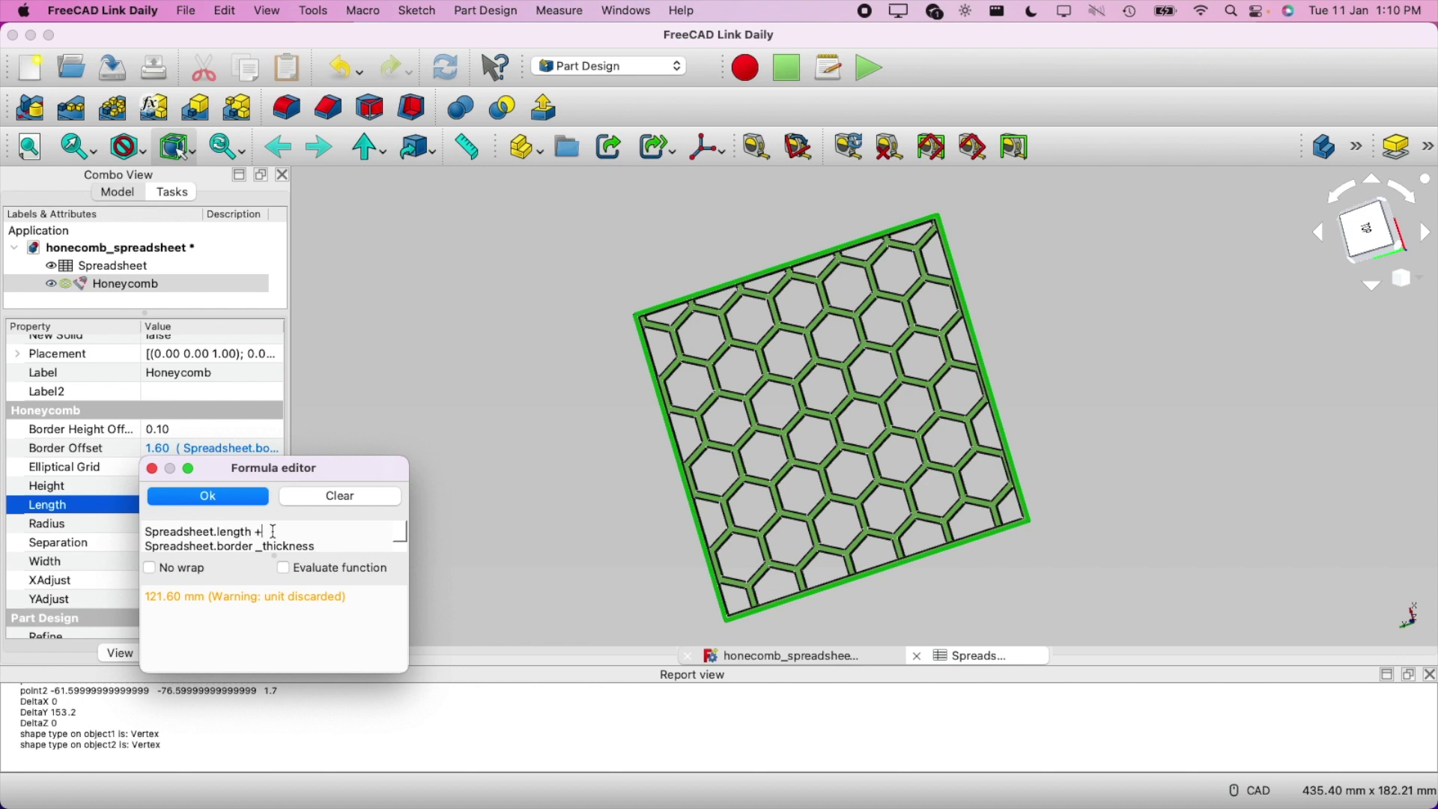
pyautogui.click(274, 532)
pyautogui.press('BackSpace')
pyautogui.write('-')
# Confirm the new Length formula and recheck the Honeycomb's properties
pyautogui.click(224, 497)
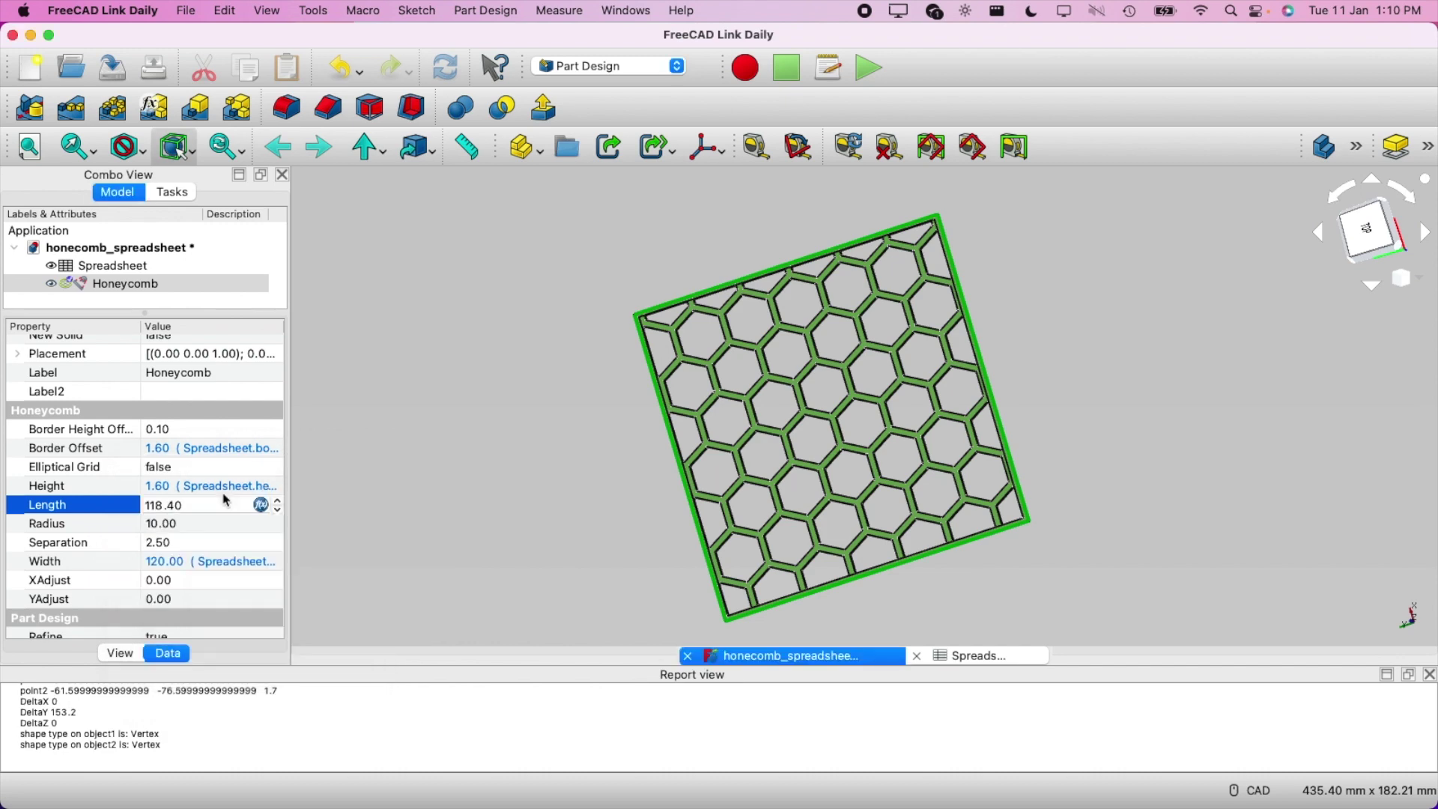
pyautogui.click(649, 433)
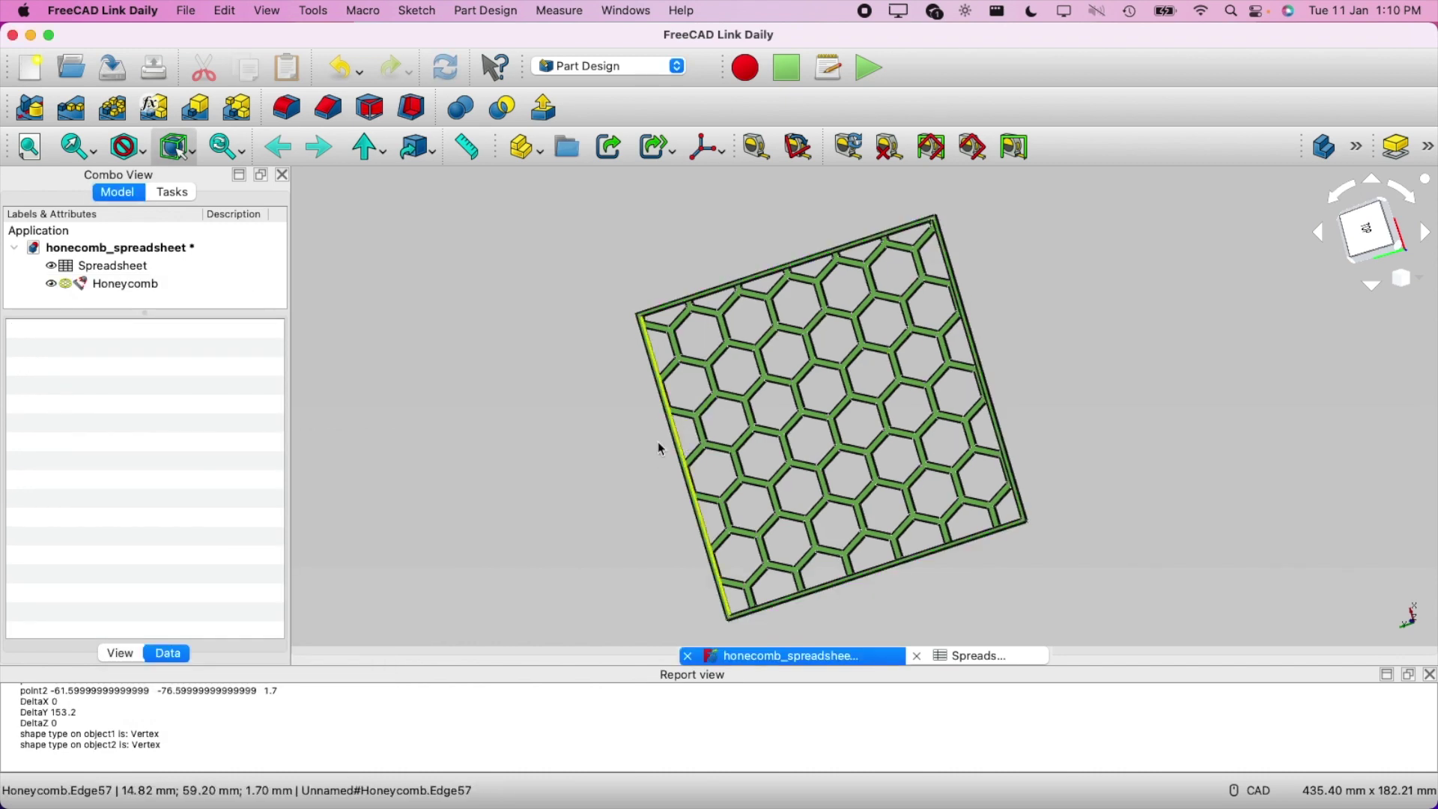
pyautogui.scroll(3, 658, 449)
pyautogui.scroll(-3, 656, 462)
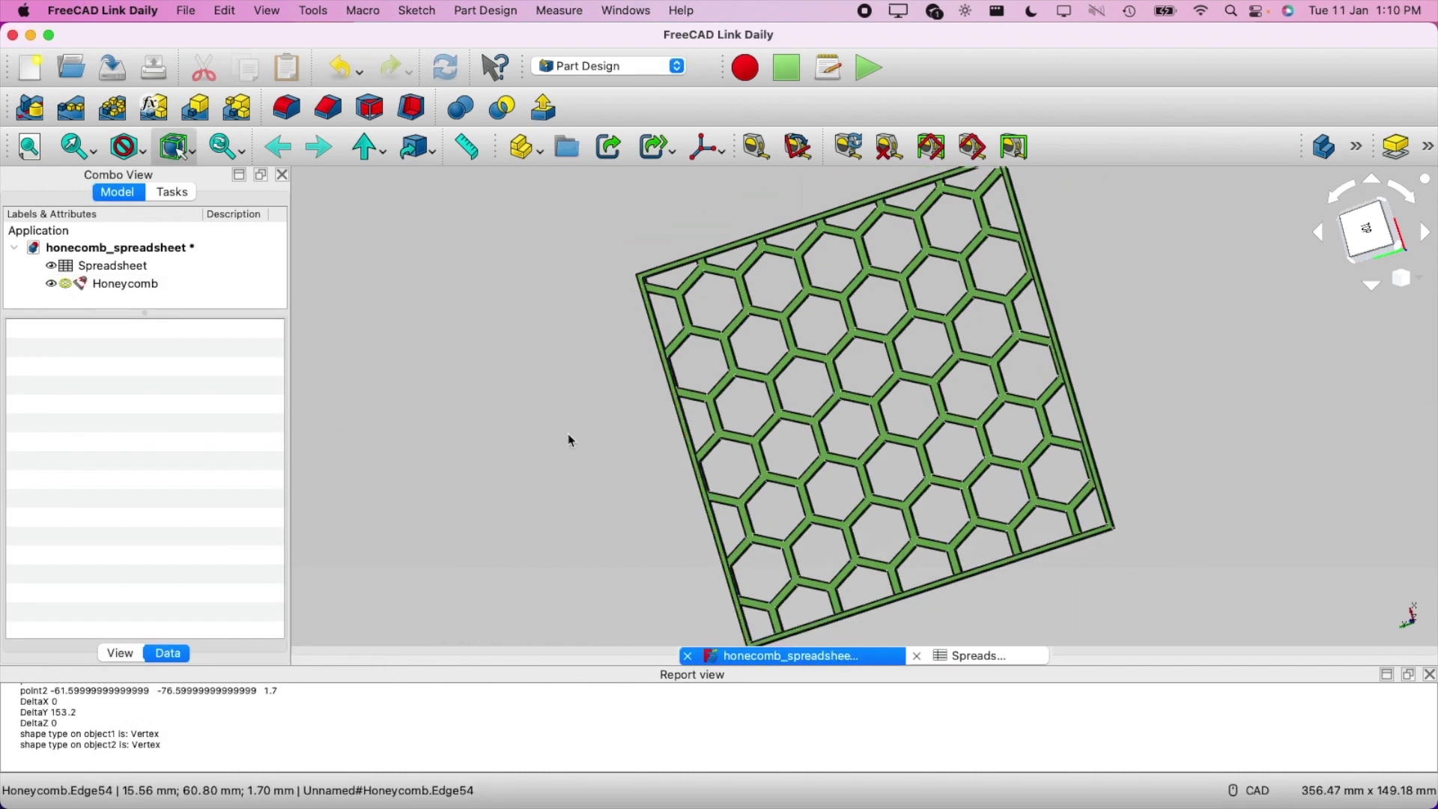
pyautogui.click(123, 283)
pyautogui.scroll(-3, 179, 615)
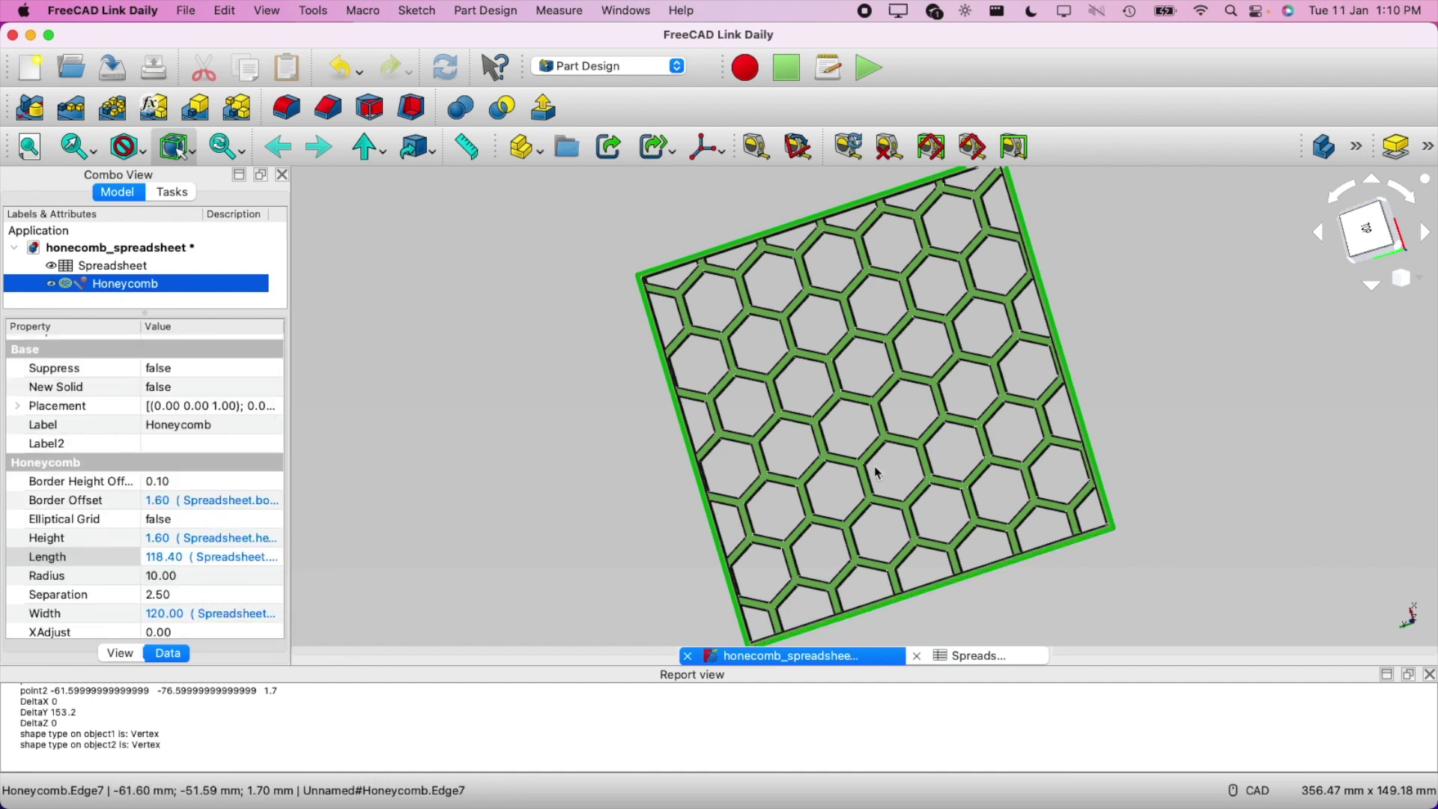
pyautogui.click(1008, 403)
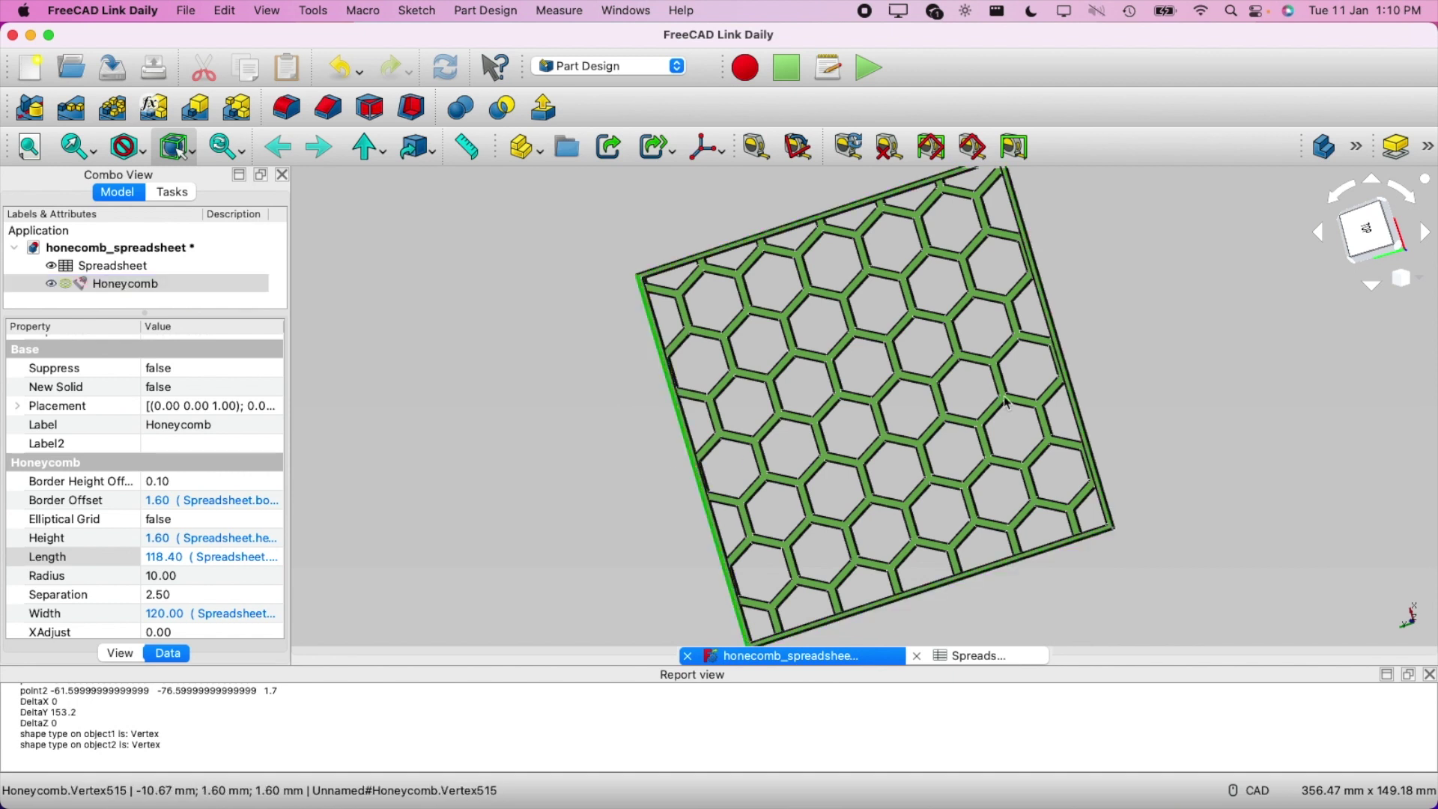
# Measure between the plate's left and right outer edges, reading 121.60 mm
pyautogui.click(757, 147)
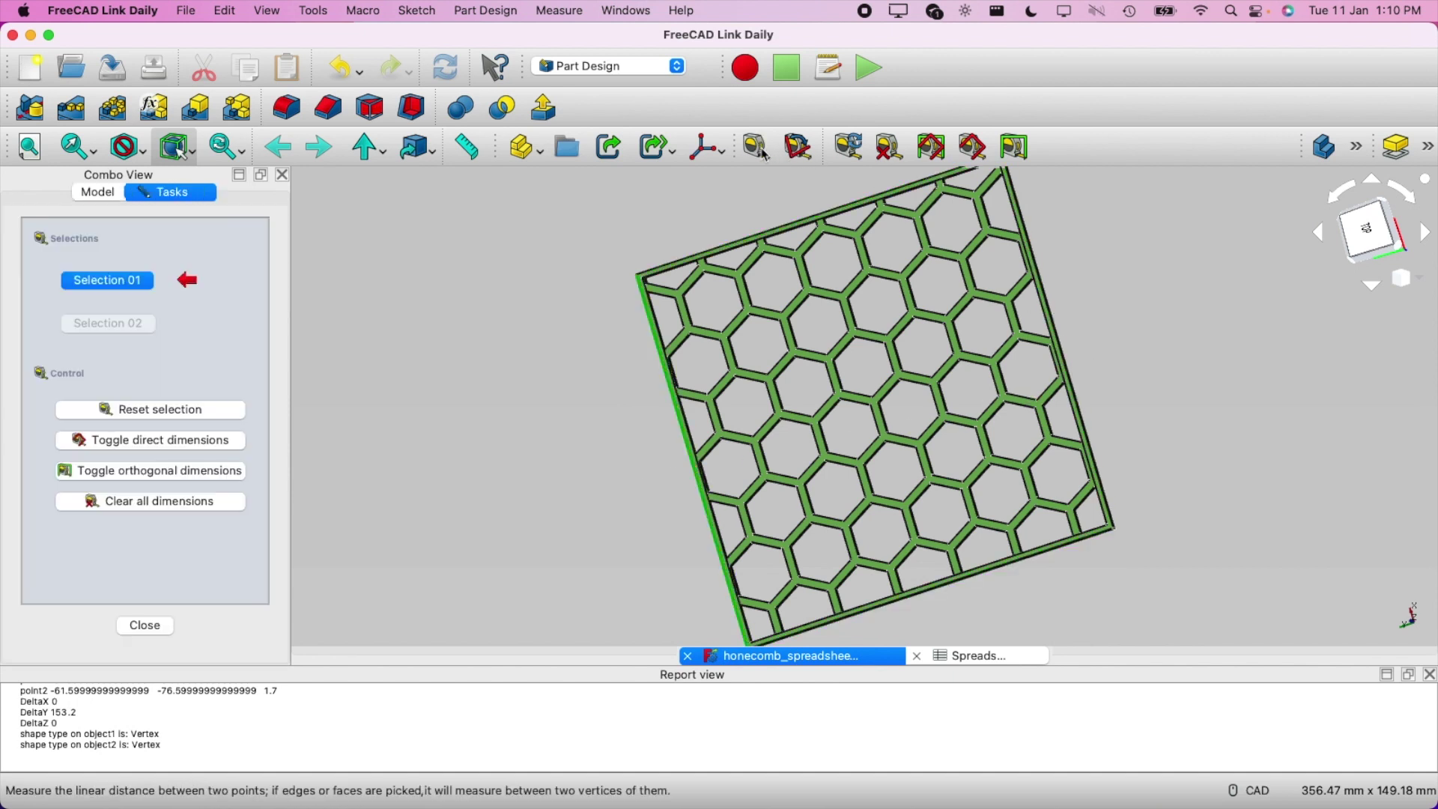
pyautogui.click(695, 483)
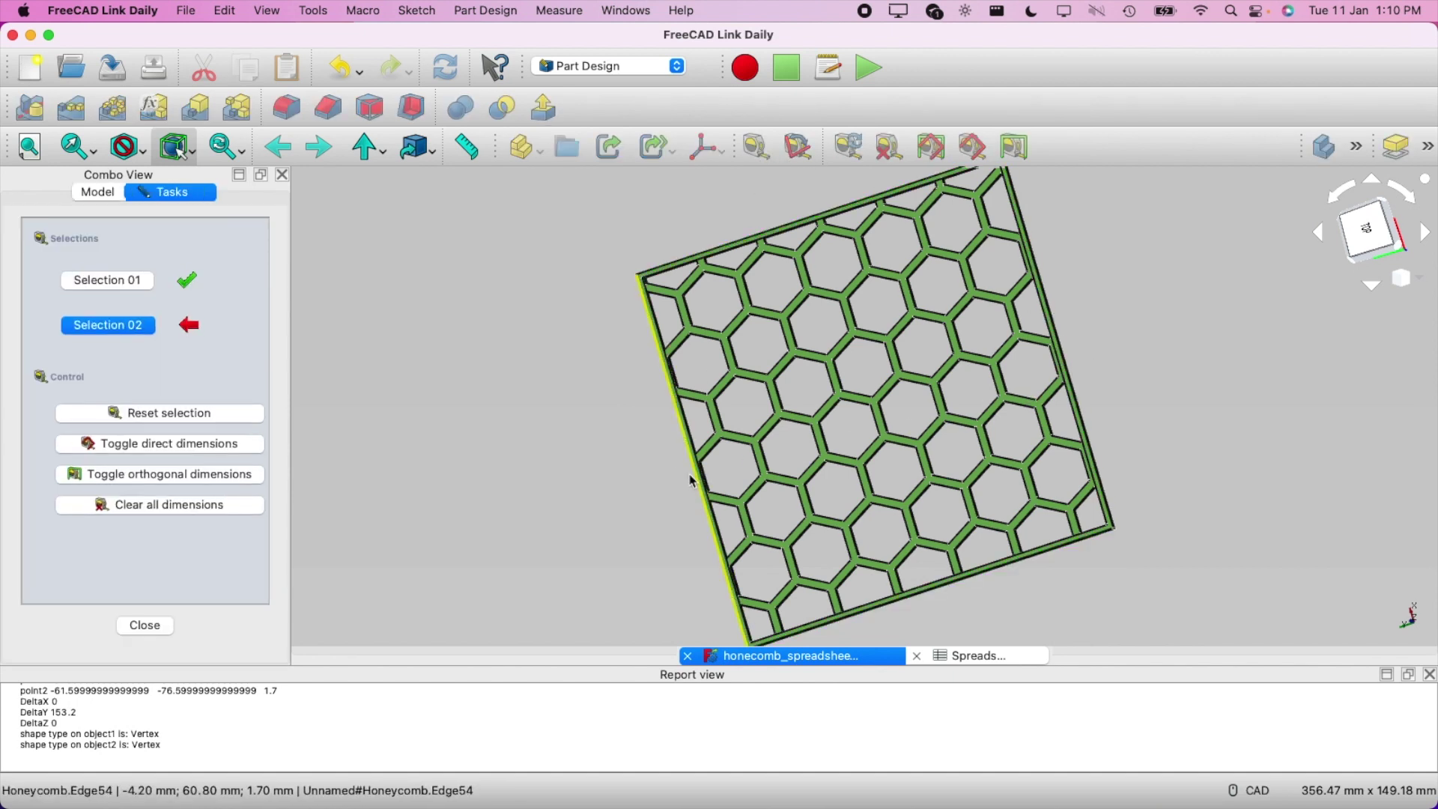
pyautogui.click(1071, 372)
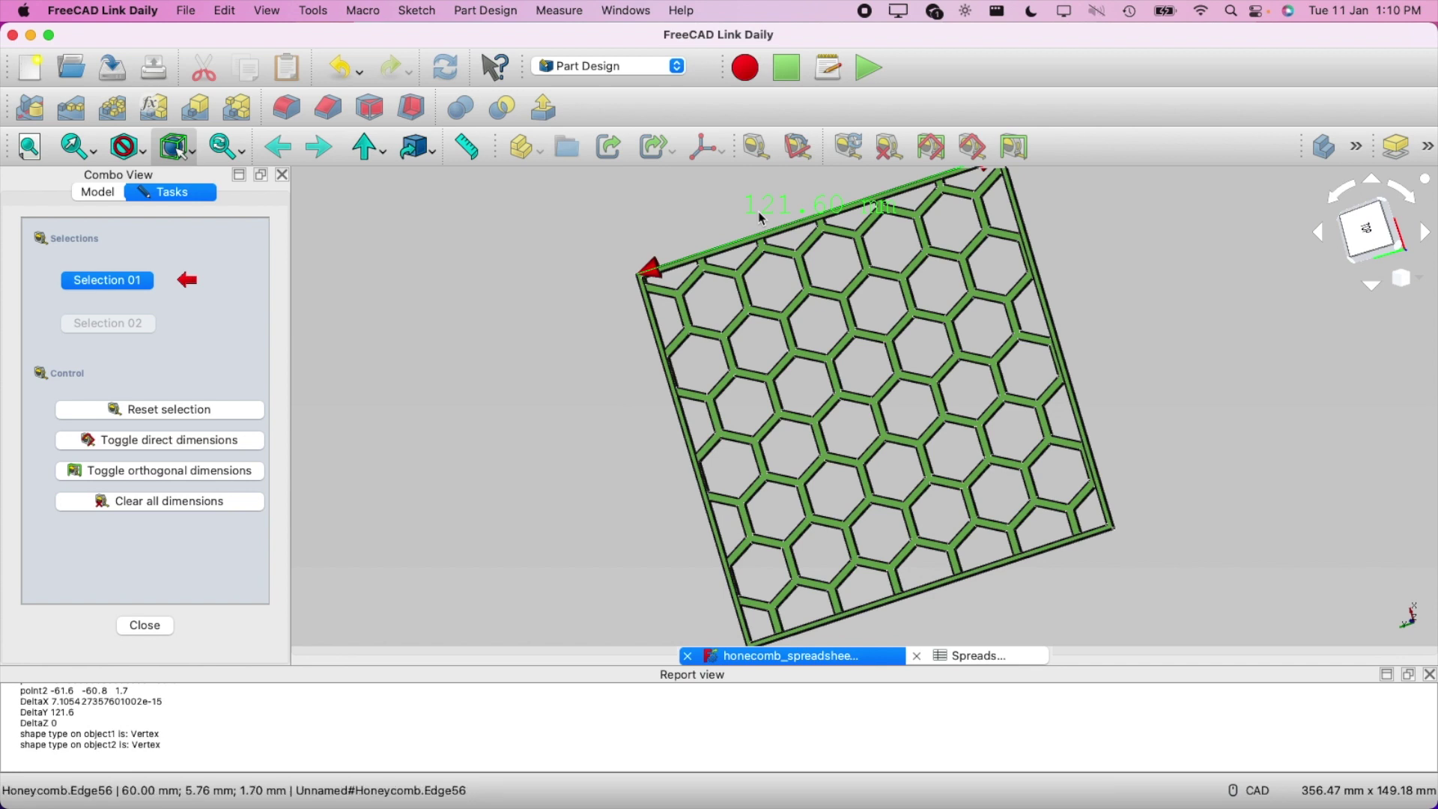
pyautogui.click(147, 625)
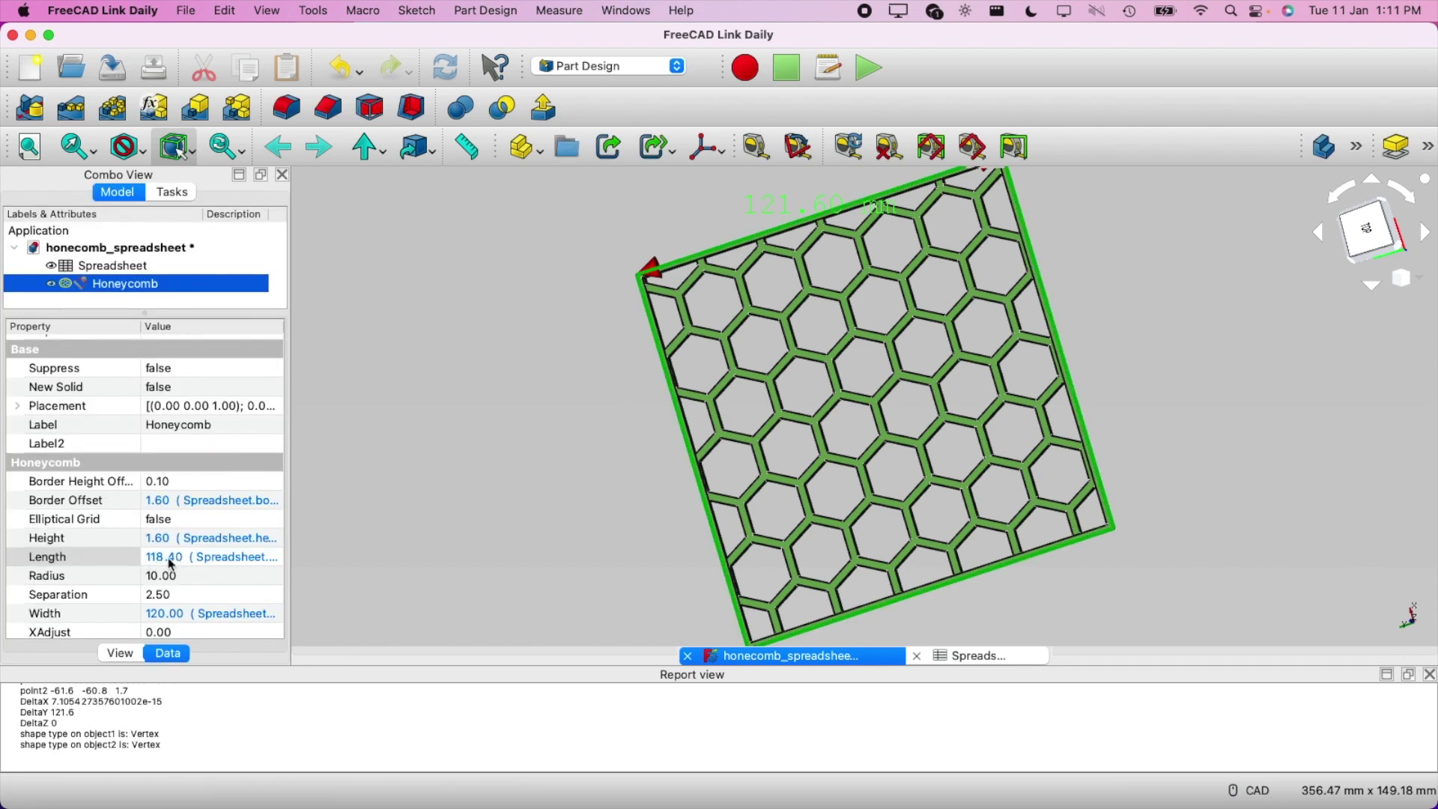
# Change the Width expression to breadth minus border_thickness, giving 118.40
pyautogui.click(170, 615)
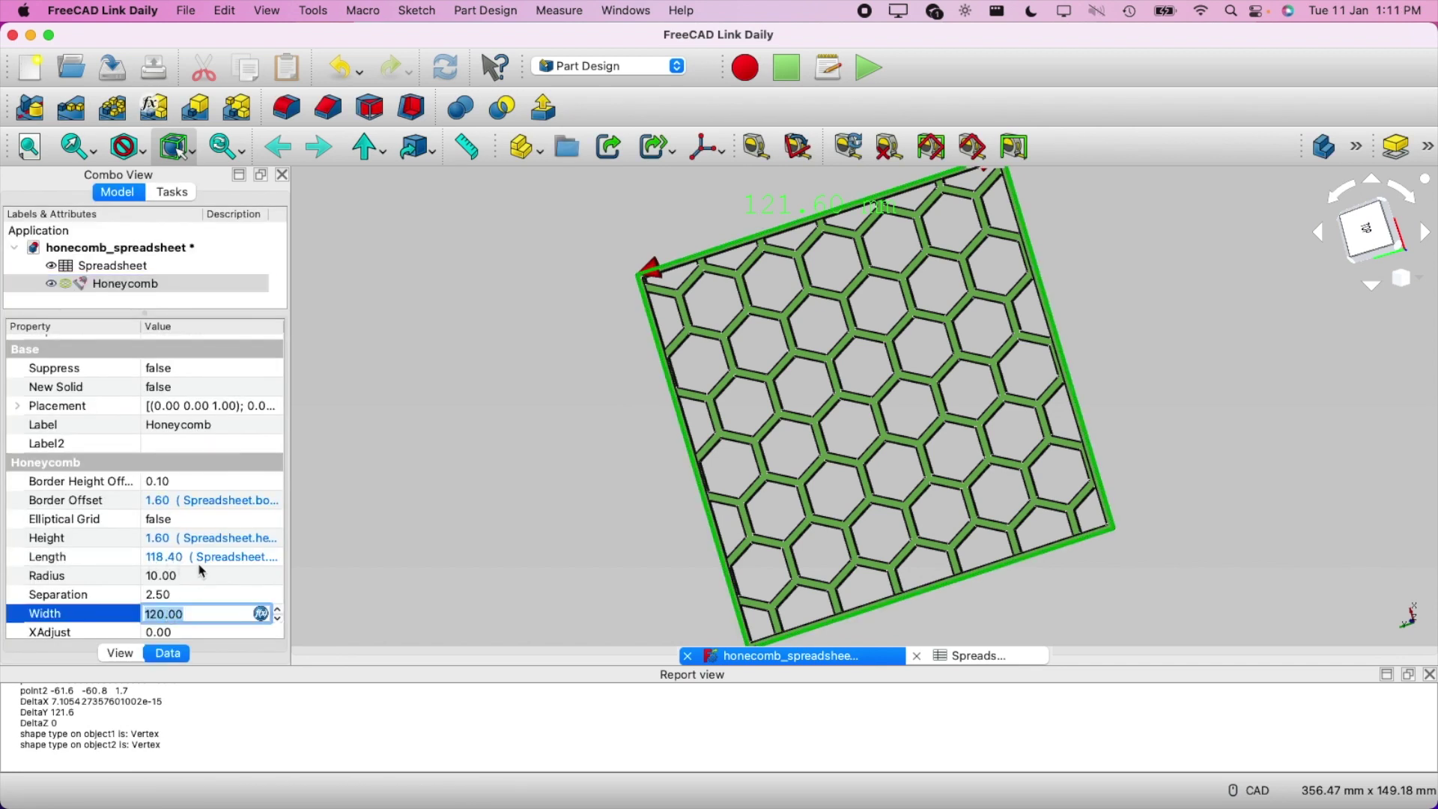
pyautogui.press('=')
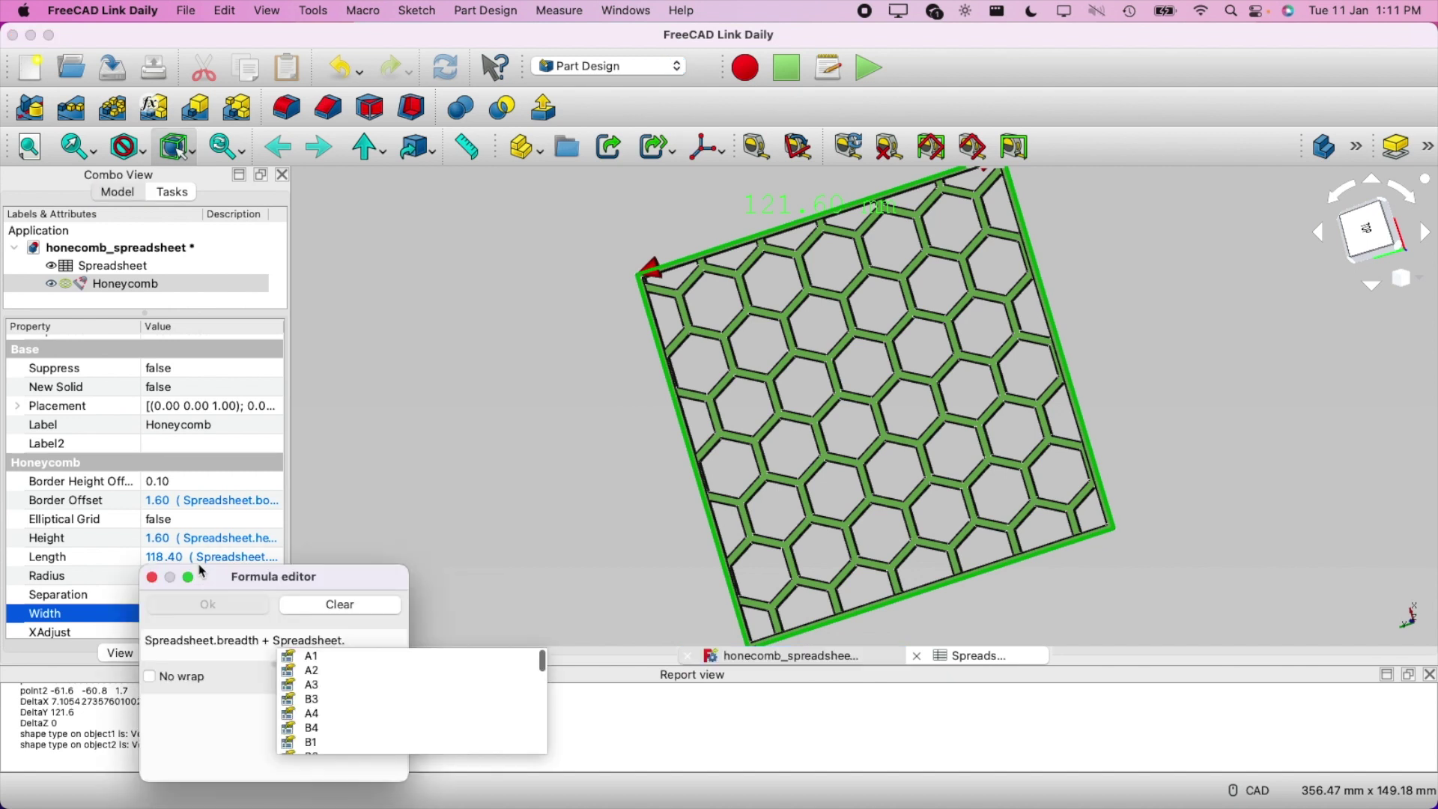
pyautogui.write('border_thi')
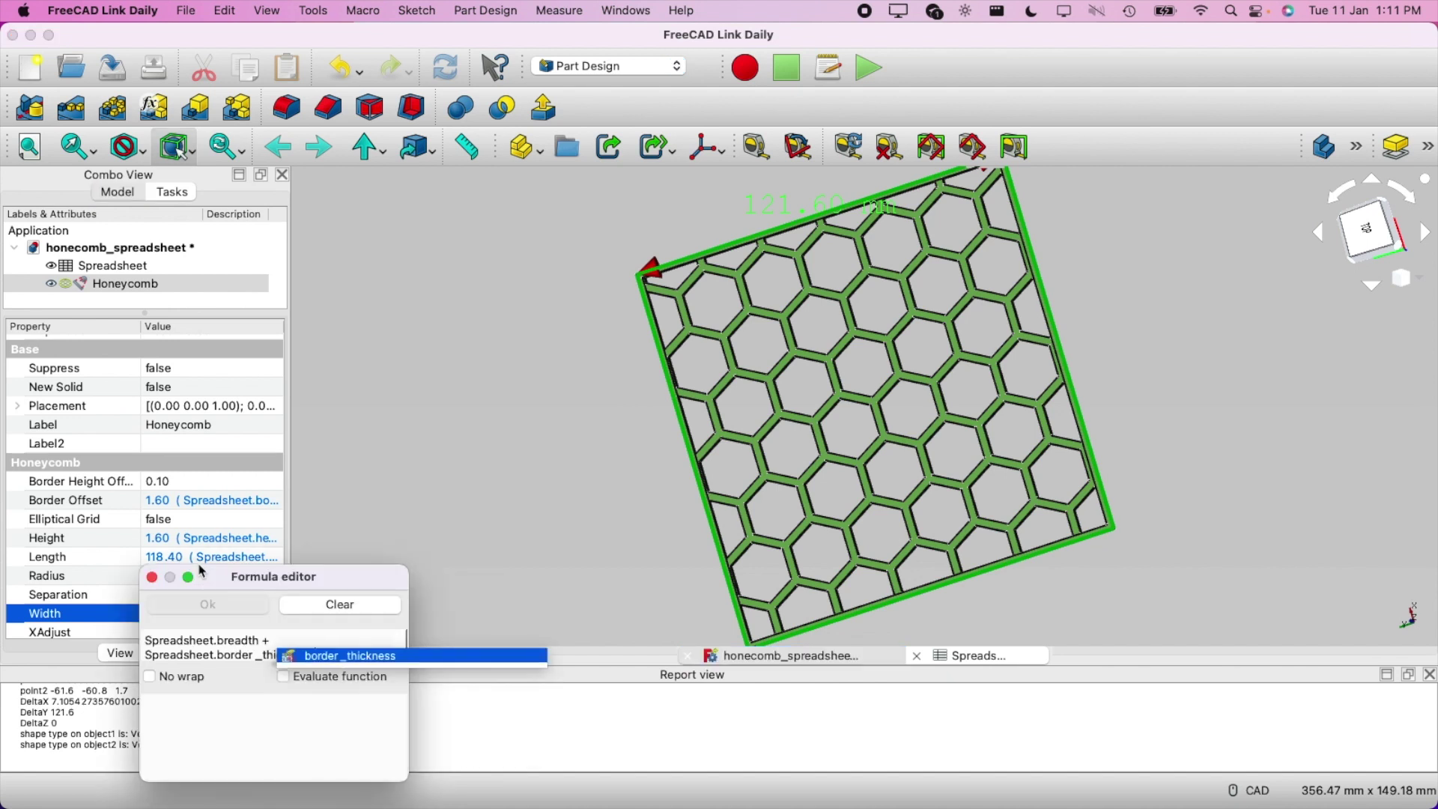
pyautogui.click(276, 645)
pyautogui.press('Return')
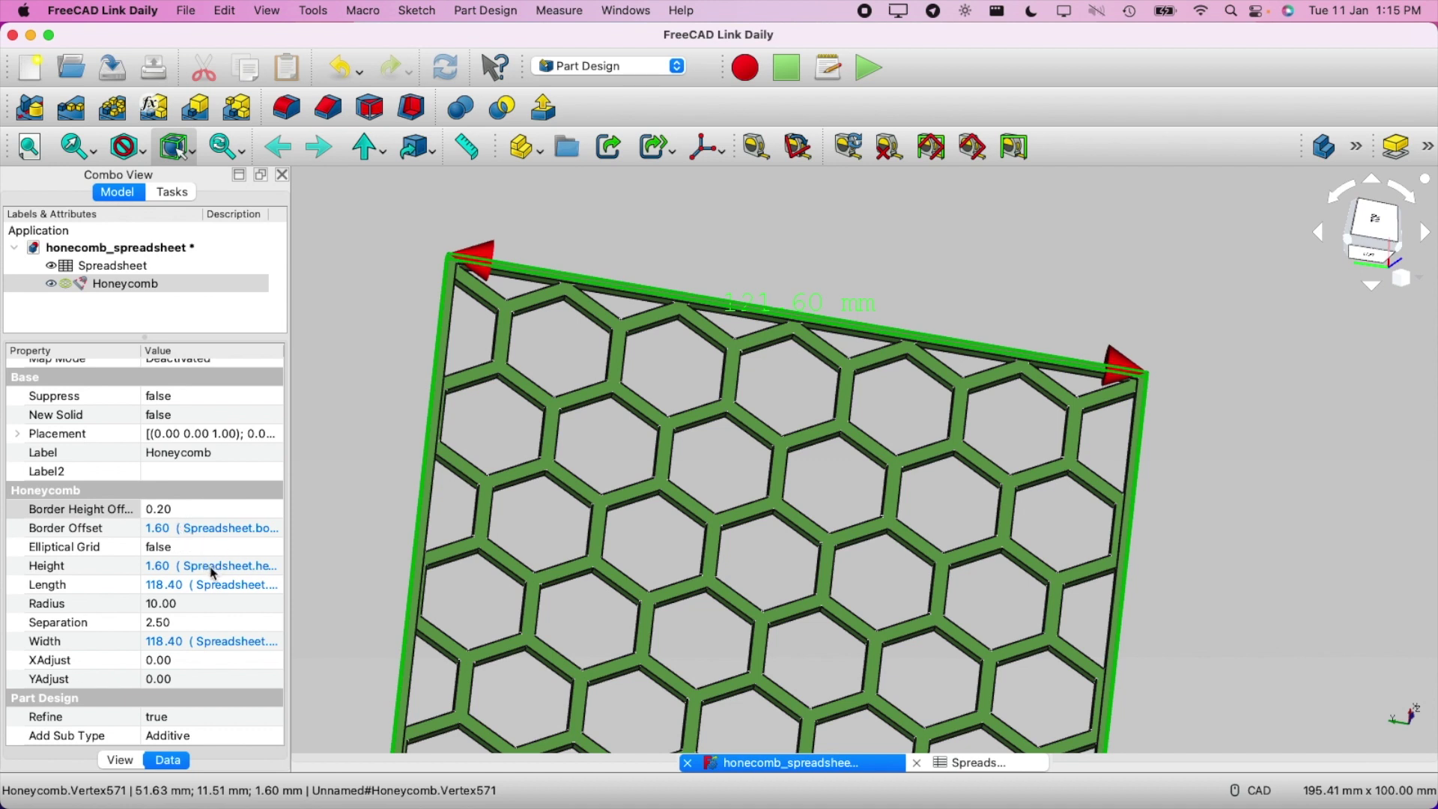
# Multiply the border_thickness term in Length by 2, so Length reads 116.80
pyautogui.click(214, 587)
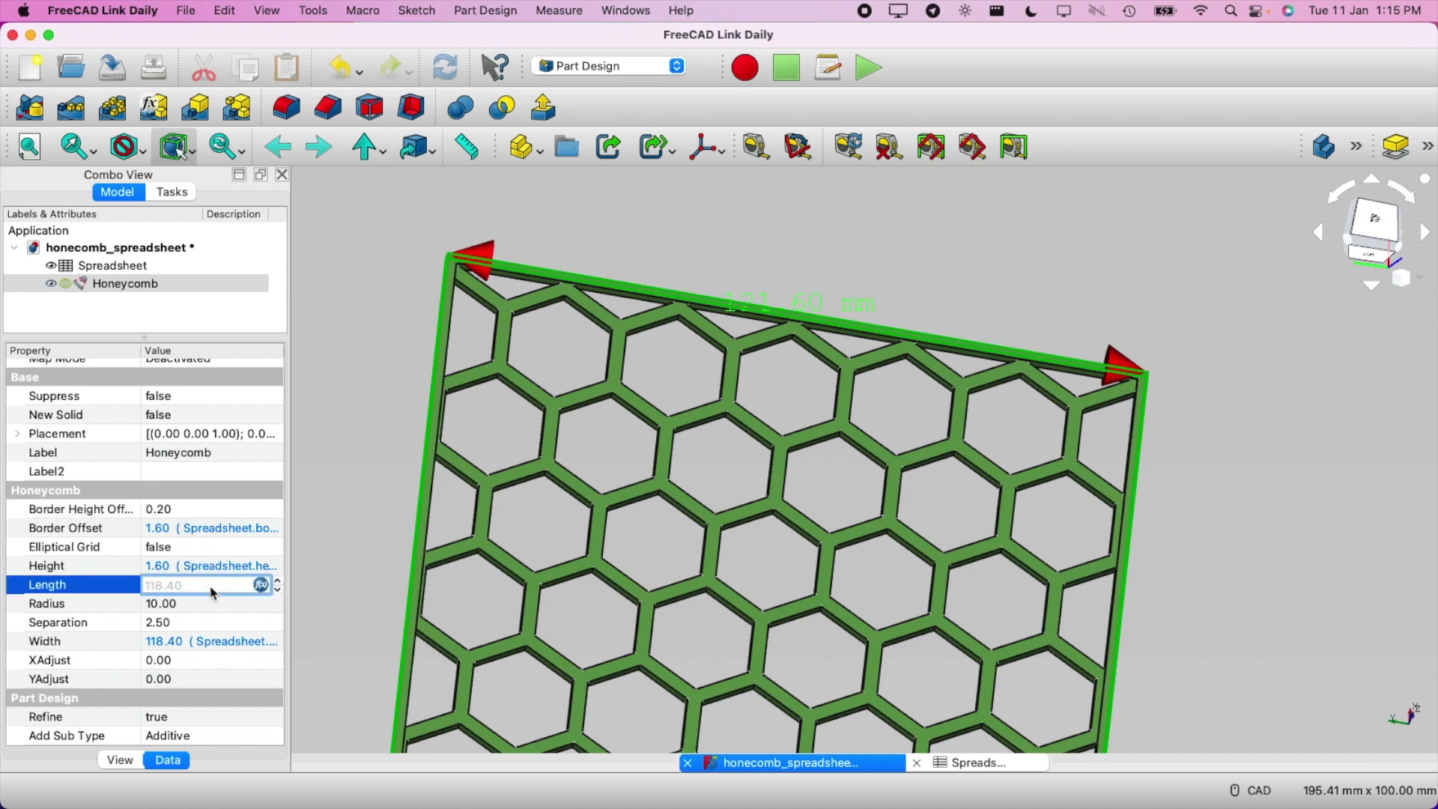
pyautogui.press('=')
pyautogui.click(330, 625)
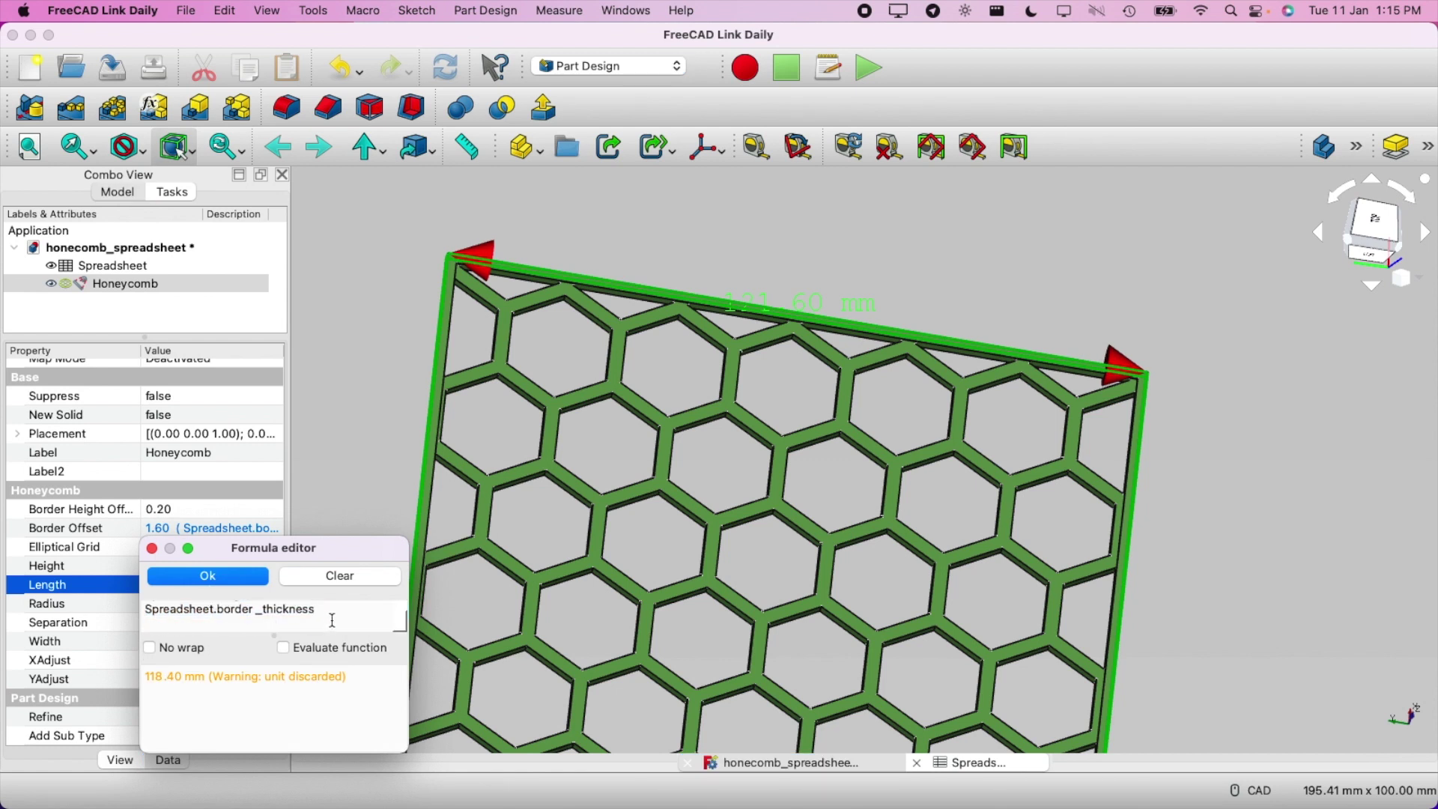
pyautogui.write('*')
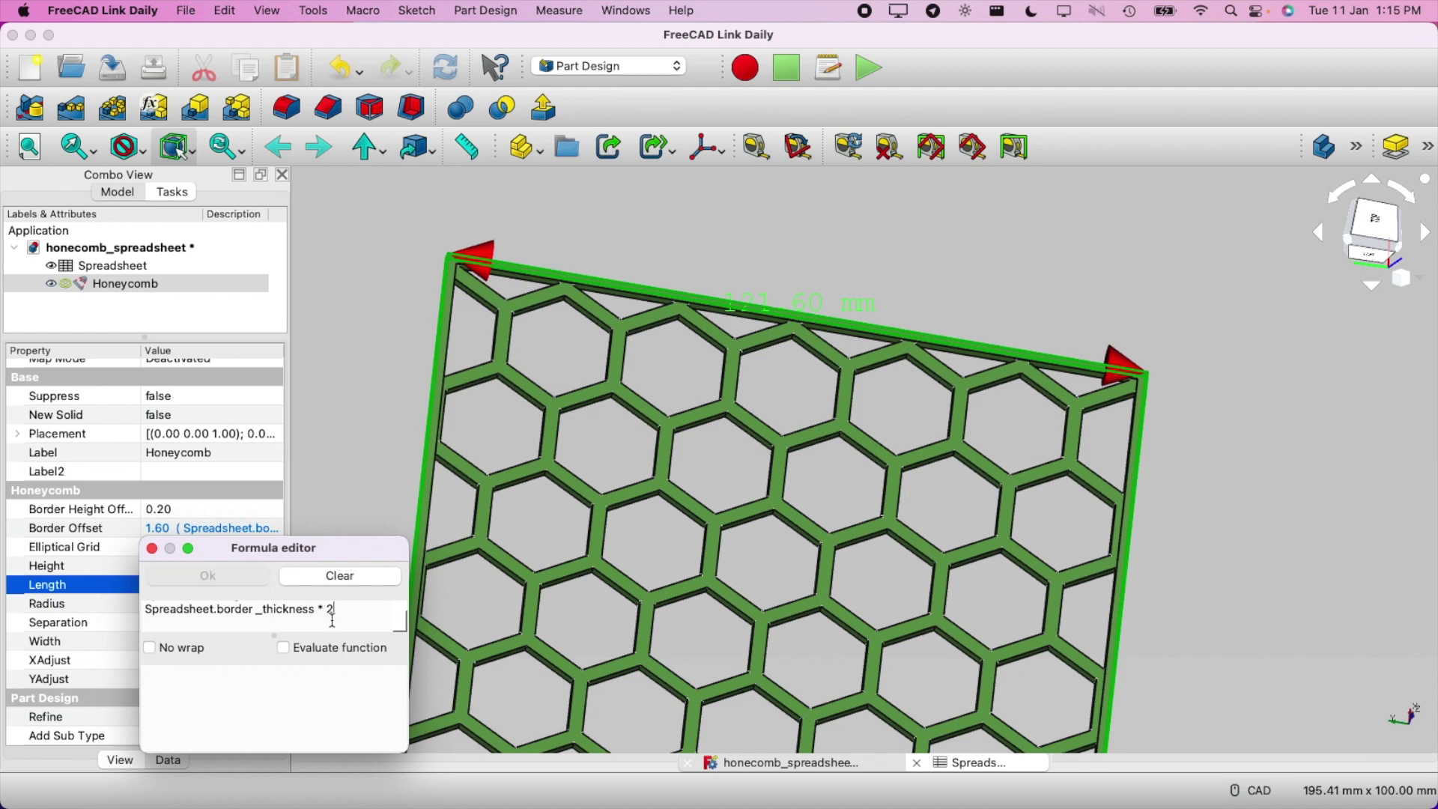
pyautogui.click(208, 577)
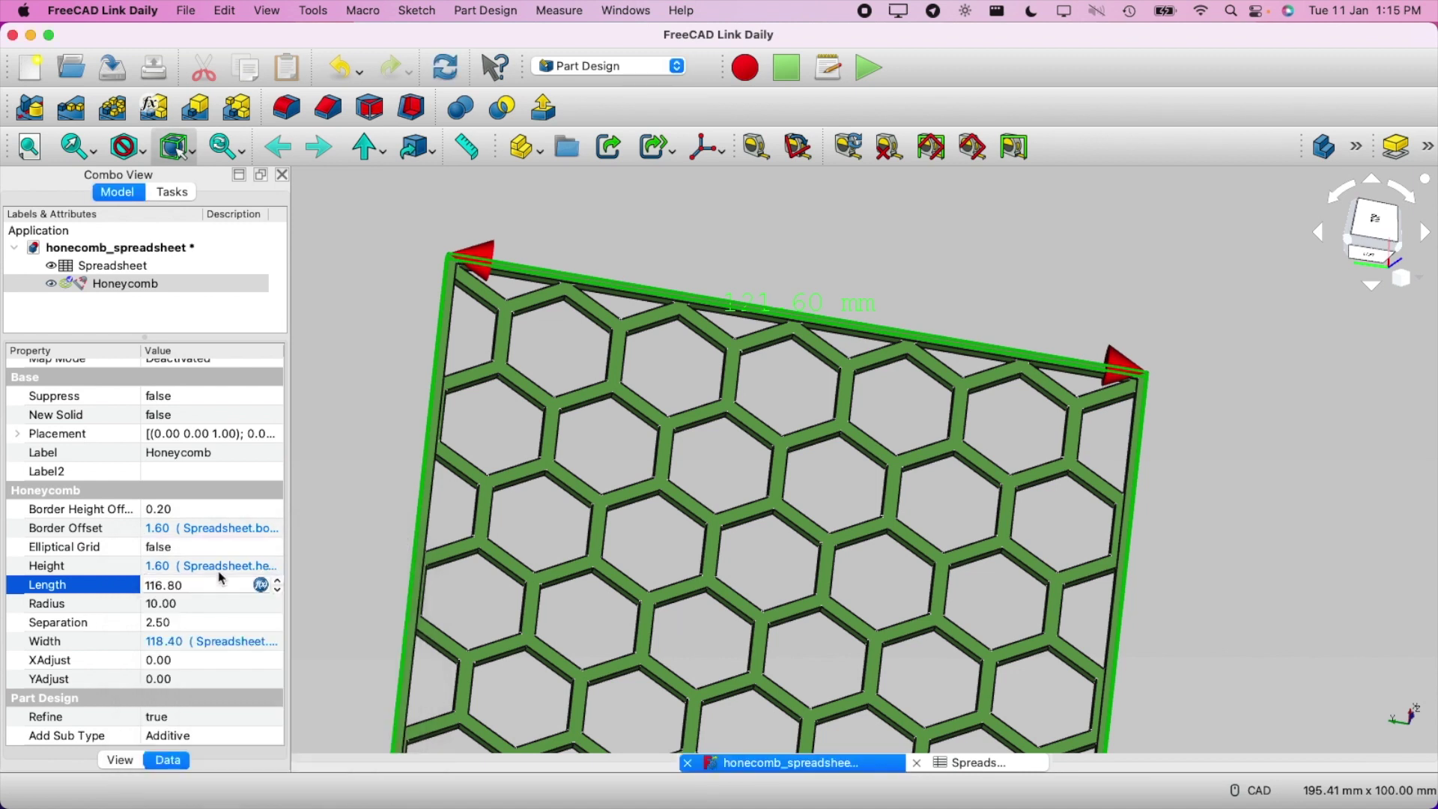
pyautogui.click(346, 491)
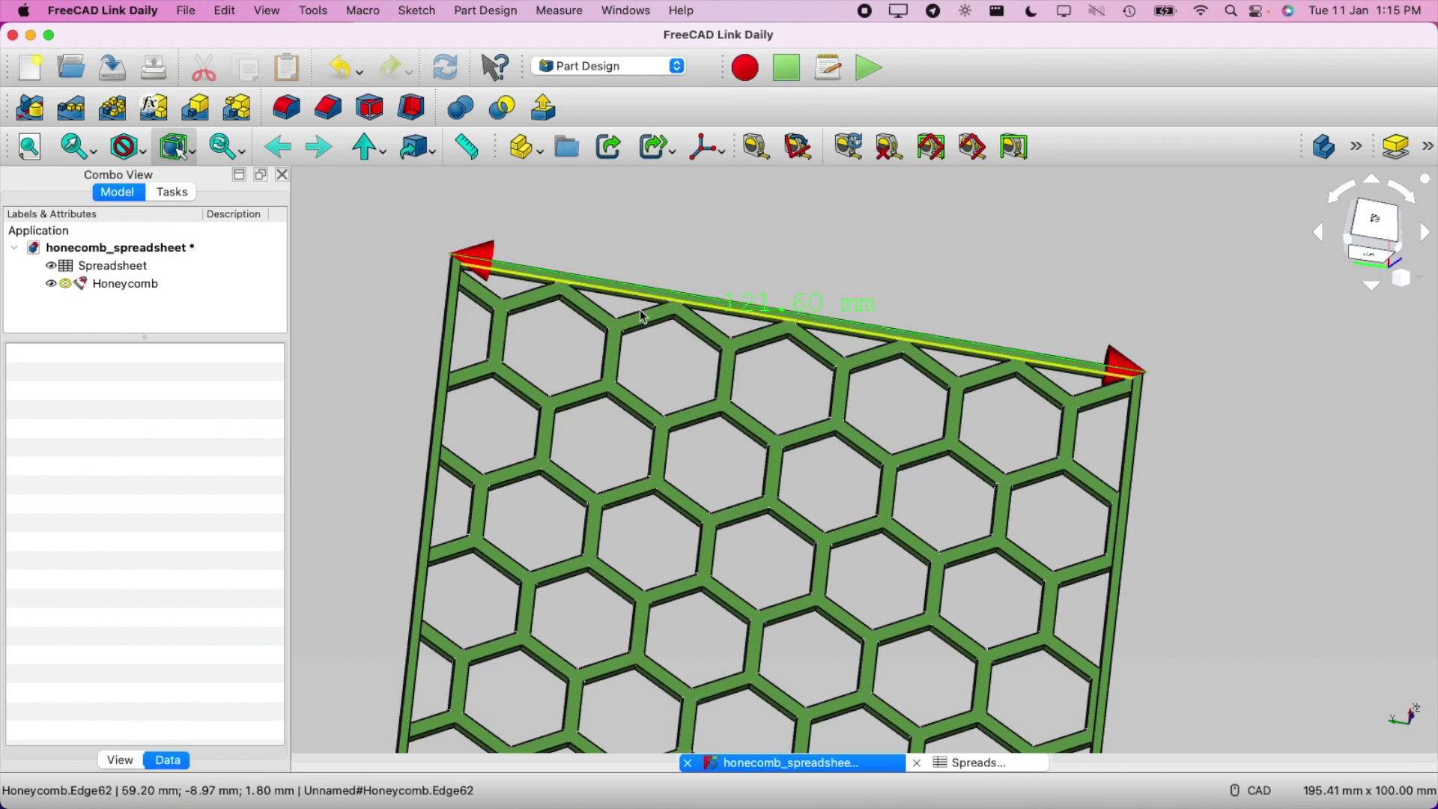
# Replace the 121.60 mm dimension with a new edge-to-edge measurement reading 120.00 mm
pyautogui.click(759, 148)
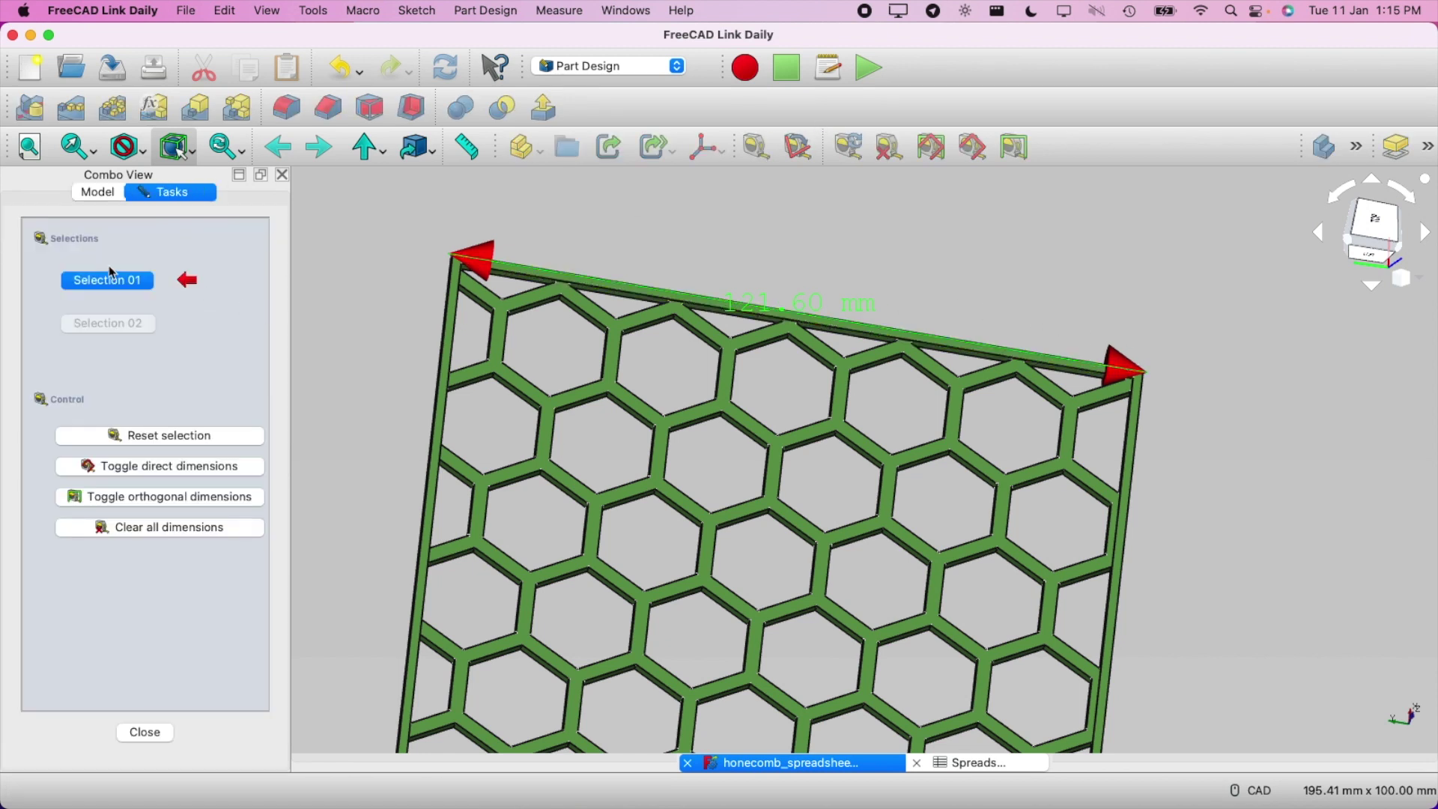
pyautogui.click(138, 534)
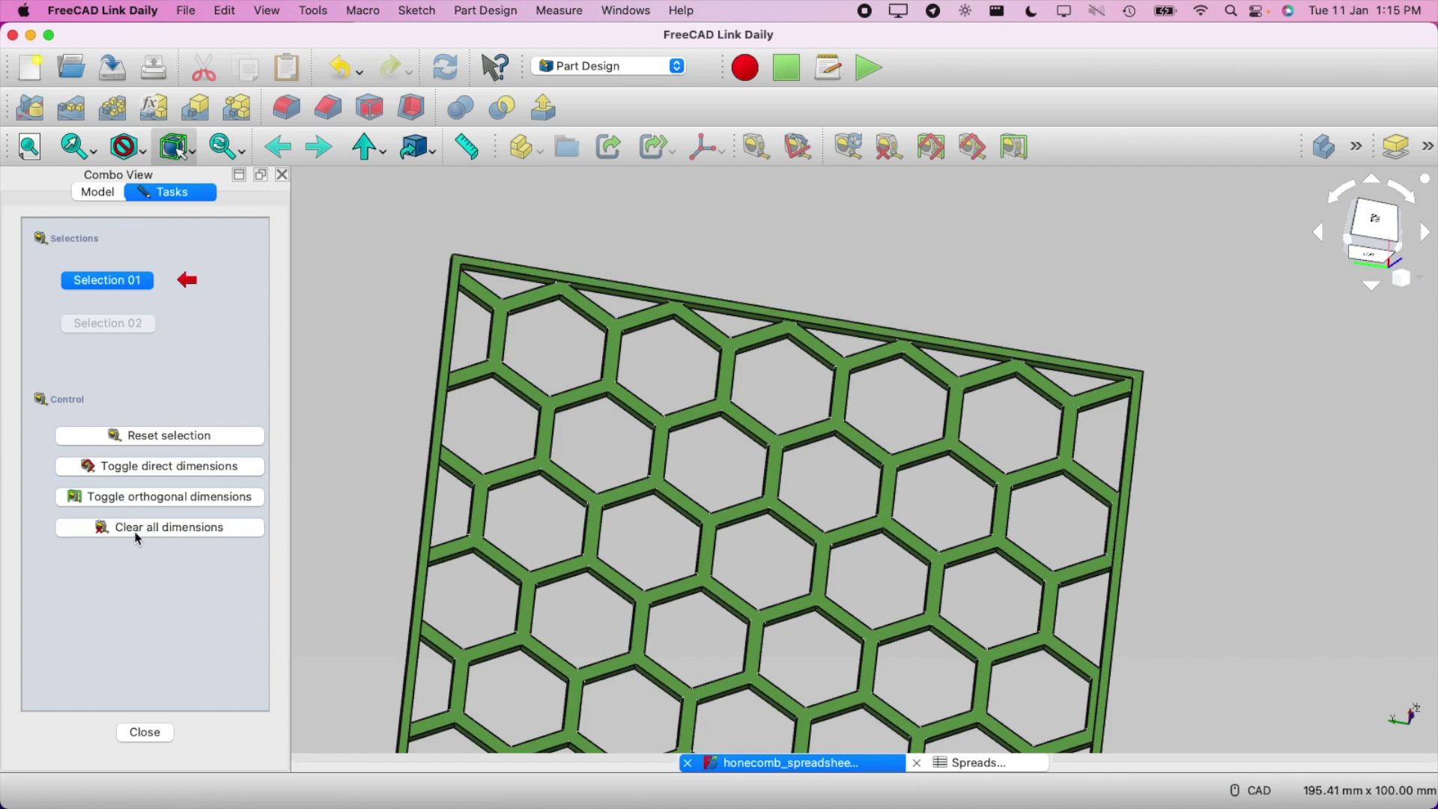
pyautogui.click(451, 325)
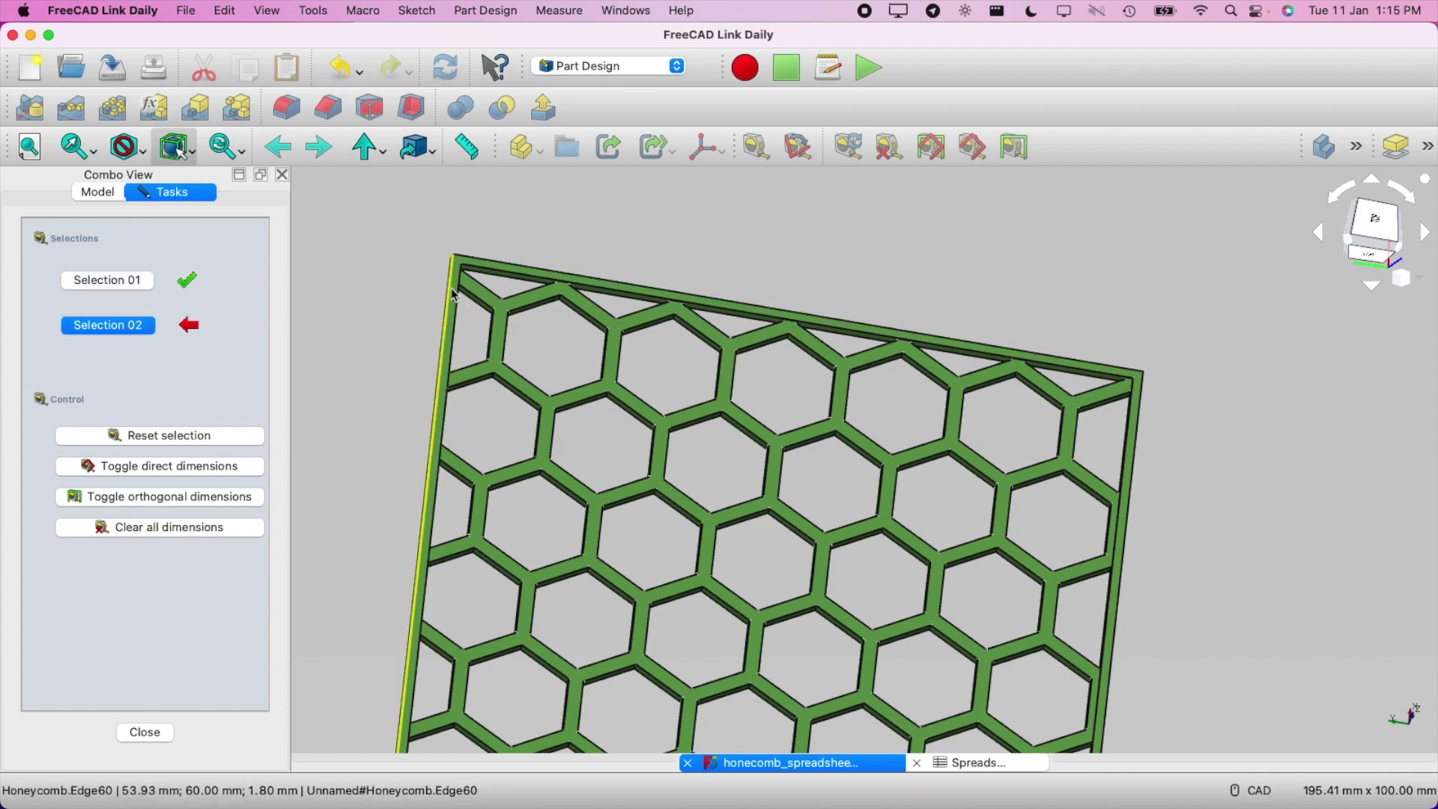
pyautogui.click(1131, 425)
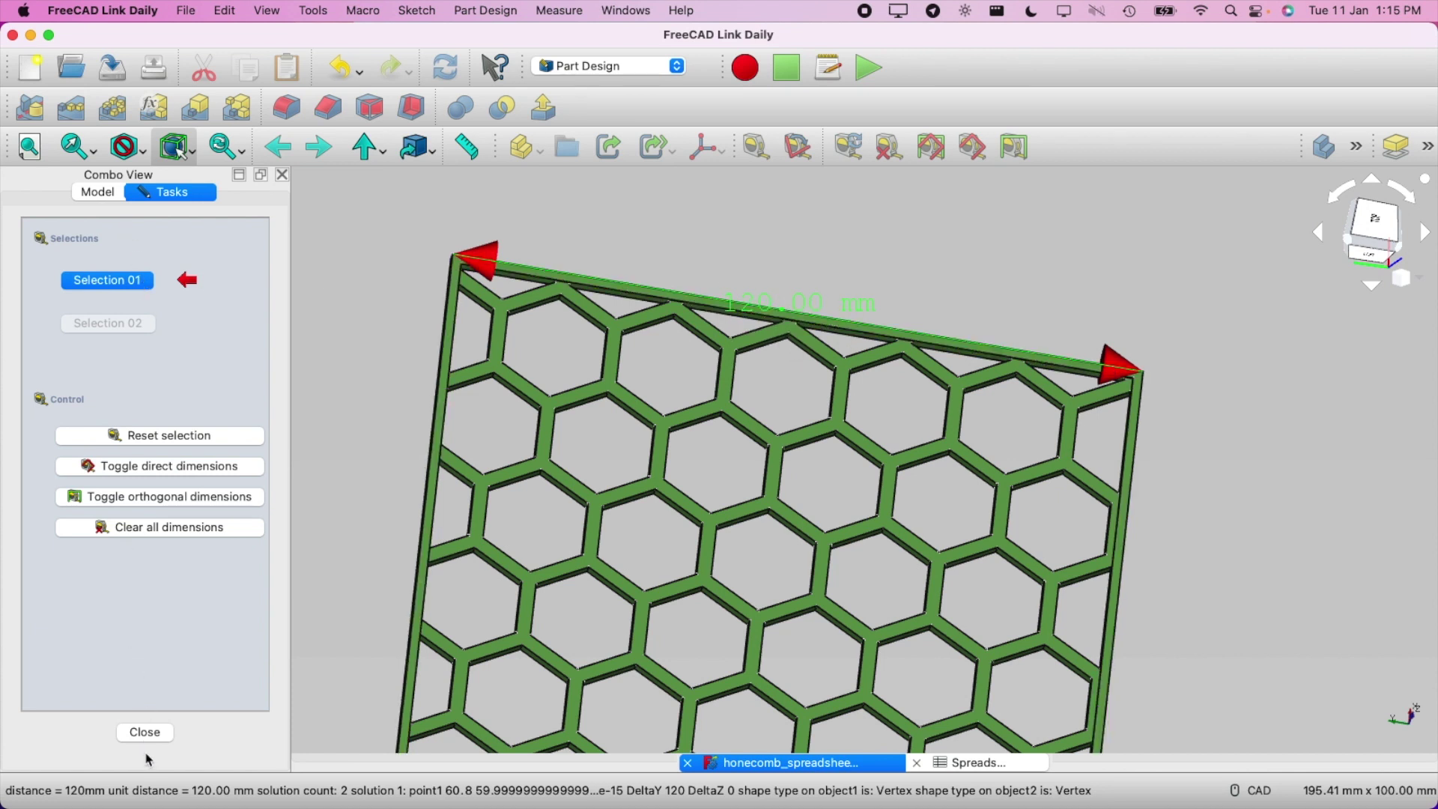
# Append *2 to the Honeycomb's Width expression so Width reads 116.80
pyautogui.click(128, 737)
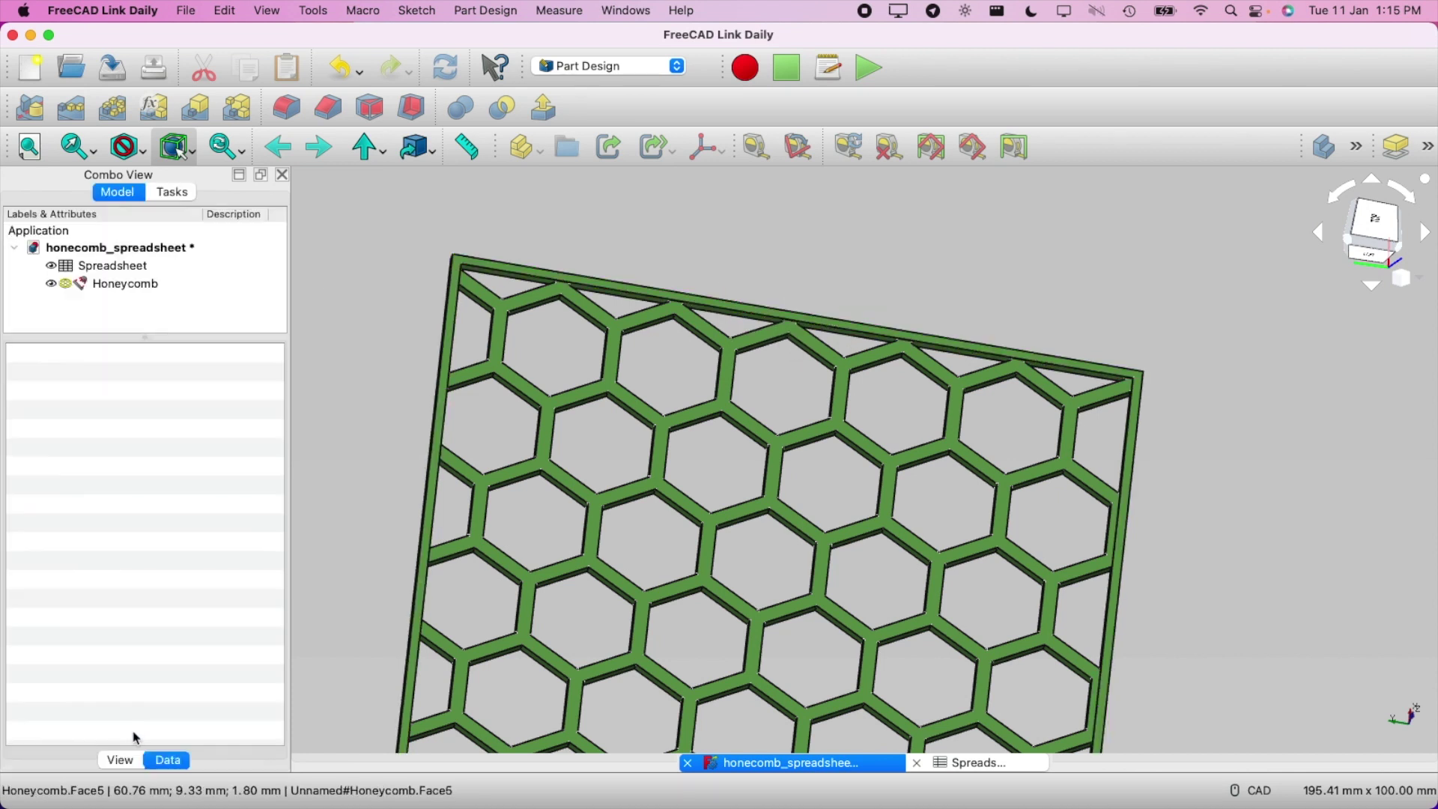
pyautogui.click(124, 284)
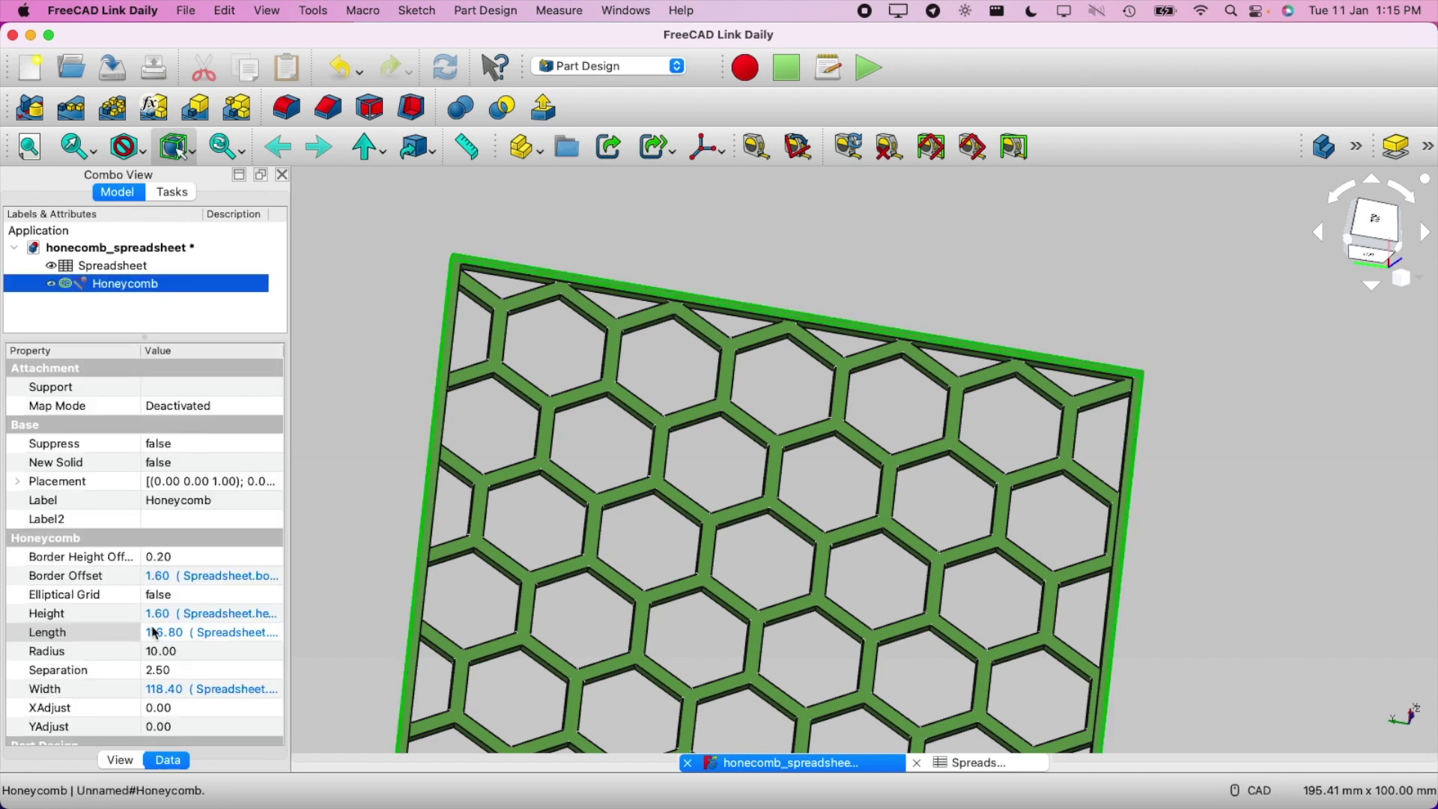
pyautogui.scroll(-2, 150, 599)
pyautogui.click(199, 642)
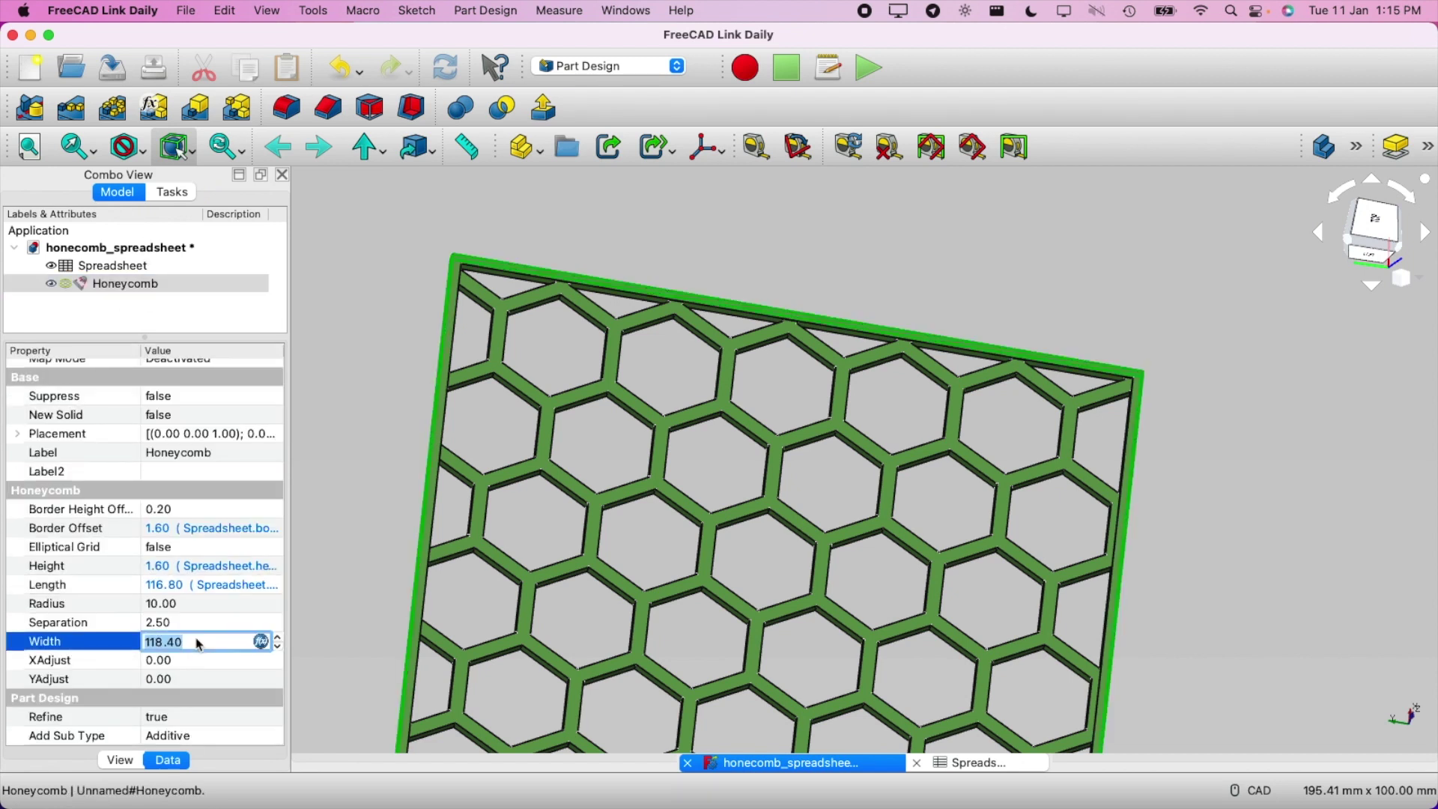
pyautogui.press('=')
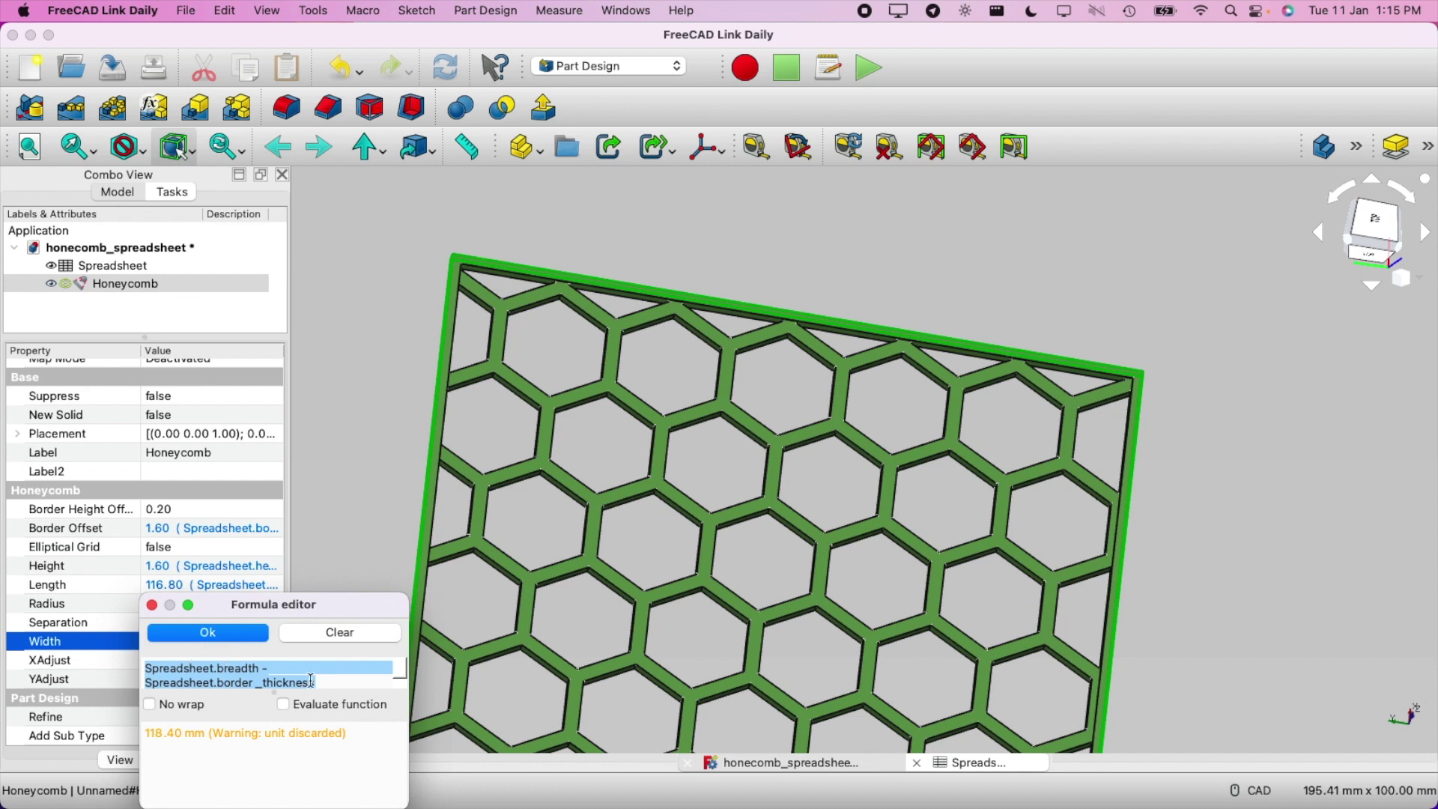
pyautogui.click(335, 684)
pyautogui.write('*2')
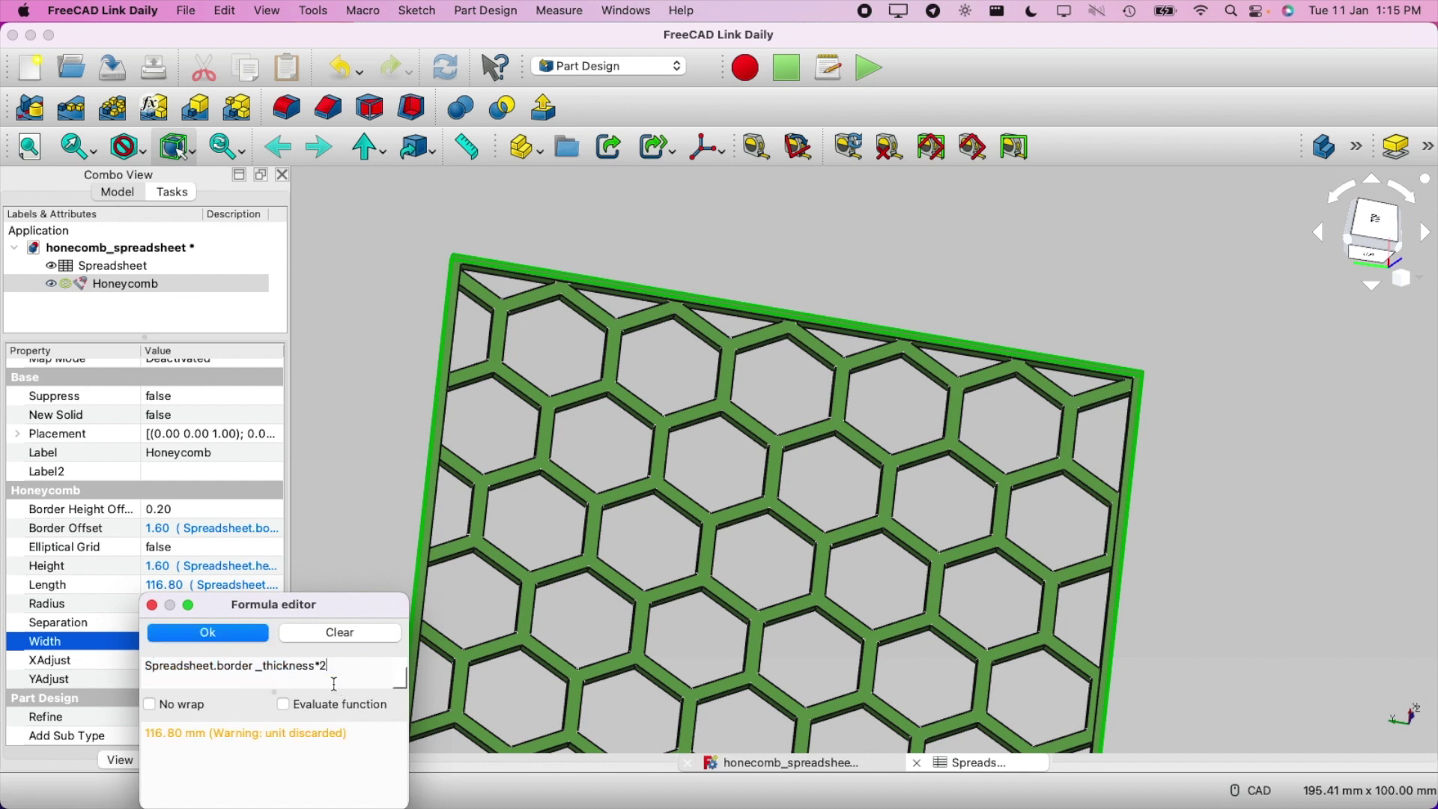
pyautogui.press('Return')
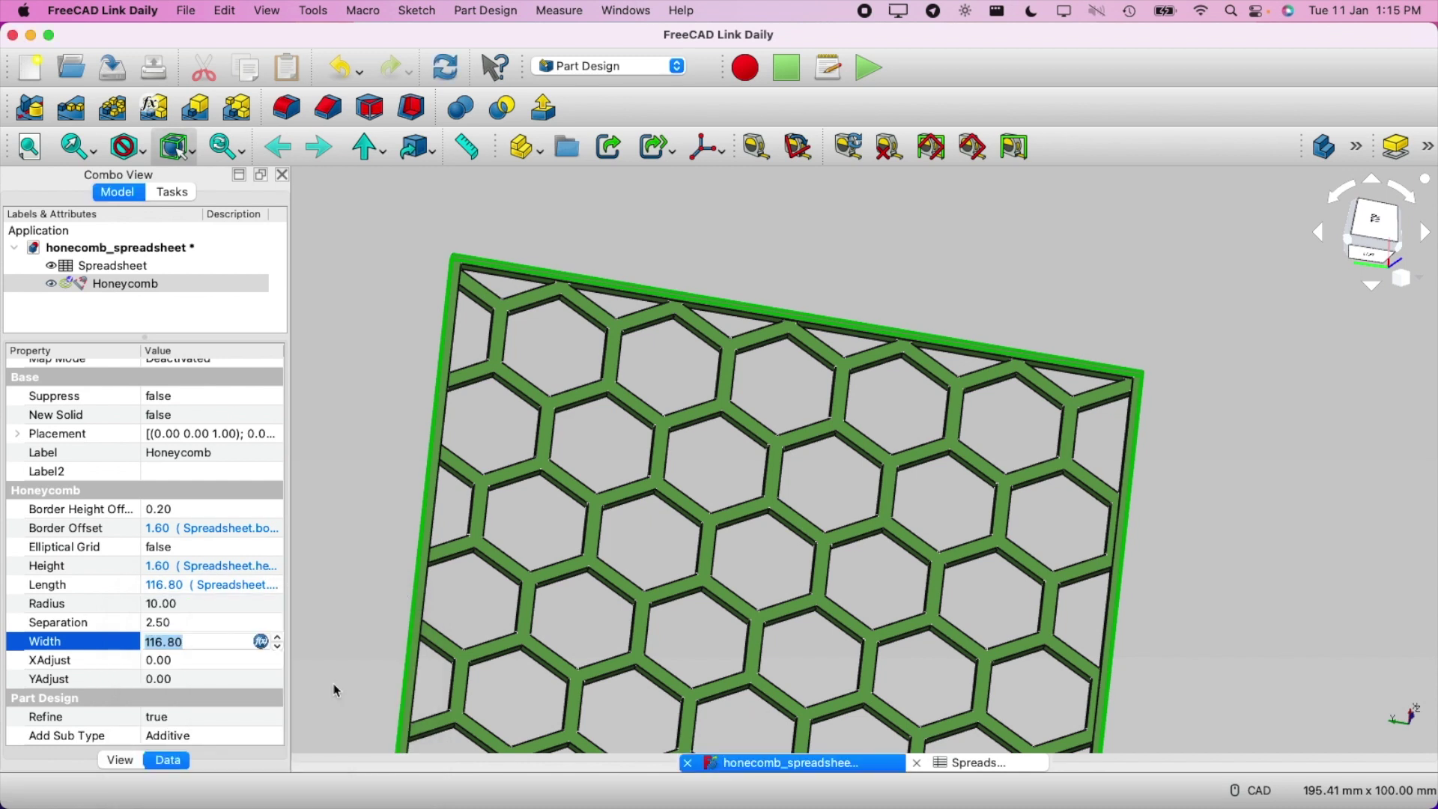
# Shift the honeycomb up and right in the view, then show the spreadsheet
pyautogui.scroll(-5, 707, 600)
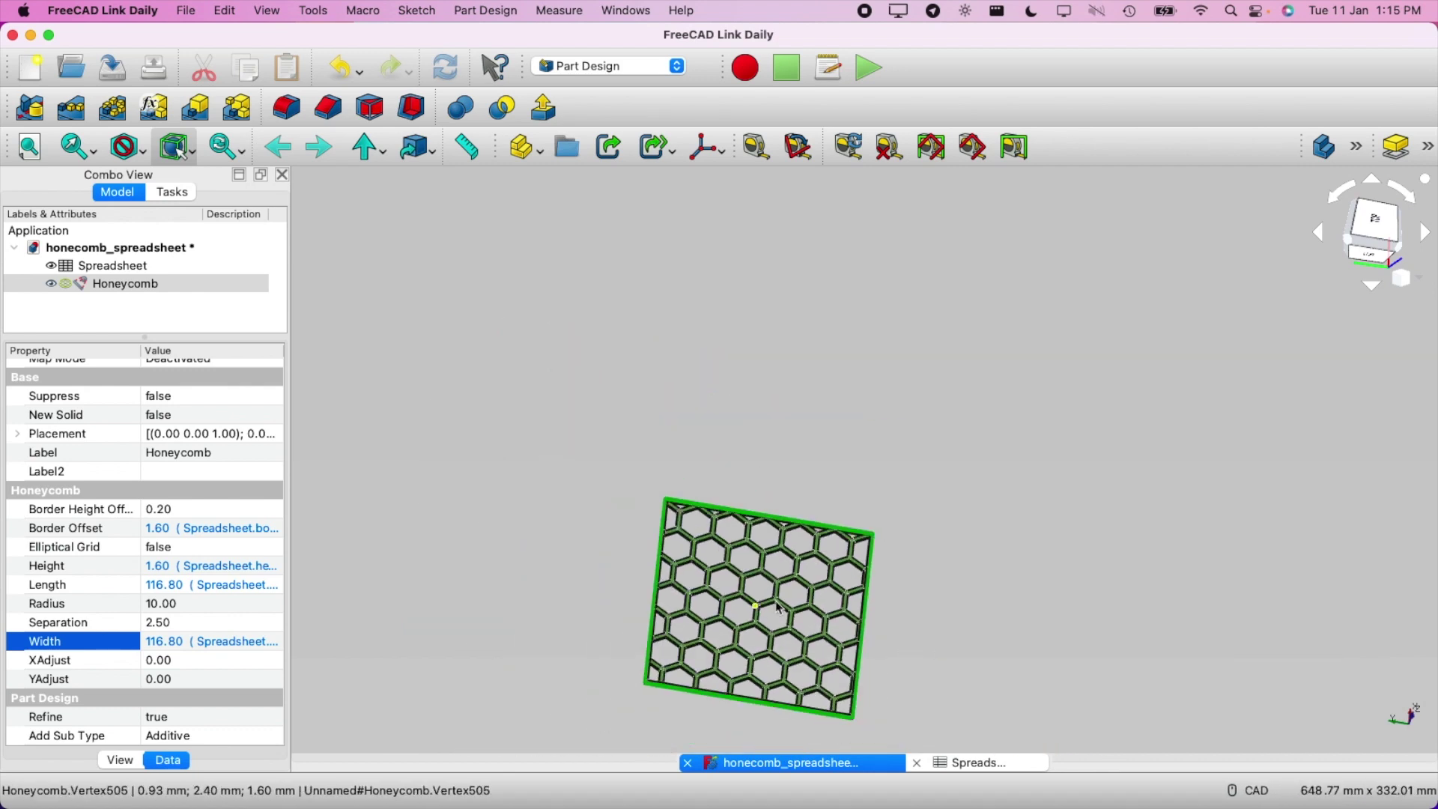
pyautogui.scroll(3, 1020, 570)
pyautogui.moveTo(1020, 569); pyautogui.dragTo(1096, 494, button='middle')
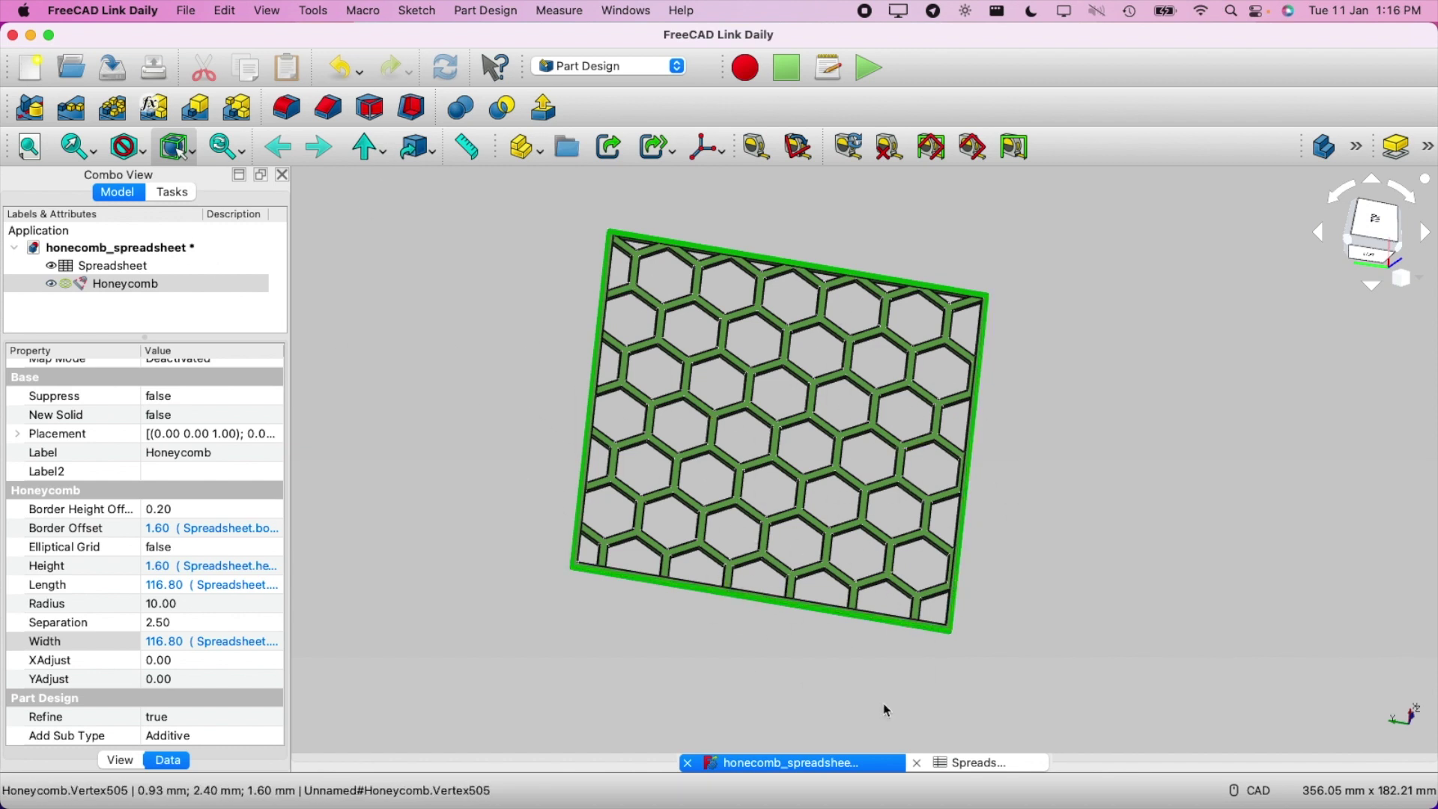
pyautogui.click(978, 764)
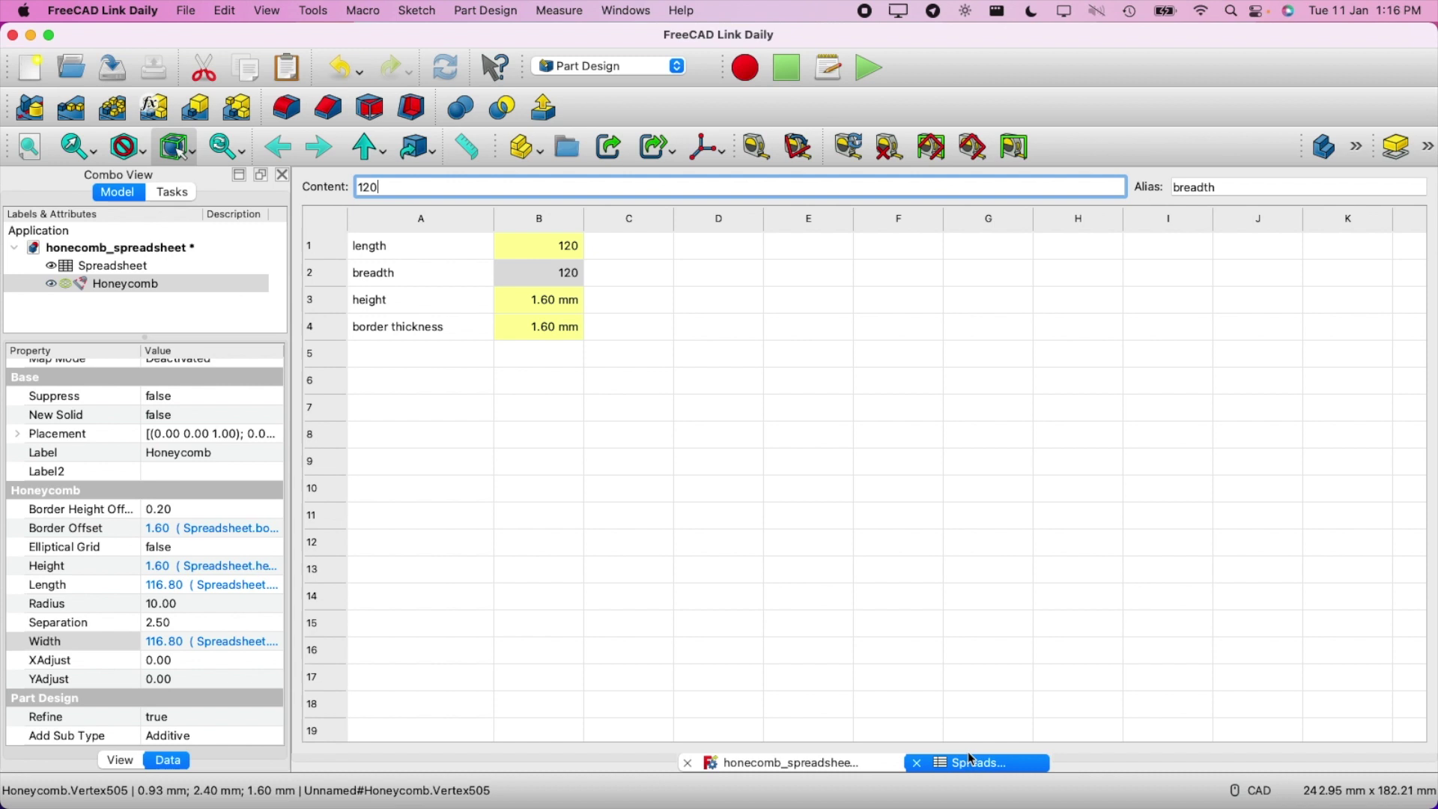
# Set the border thickness in B4 to 2 and check the honeycomb model
pyautogui.click(535, 339)
pyautogui.doubleClick(536, 337)
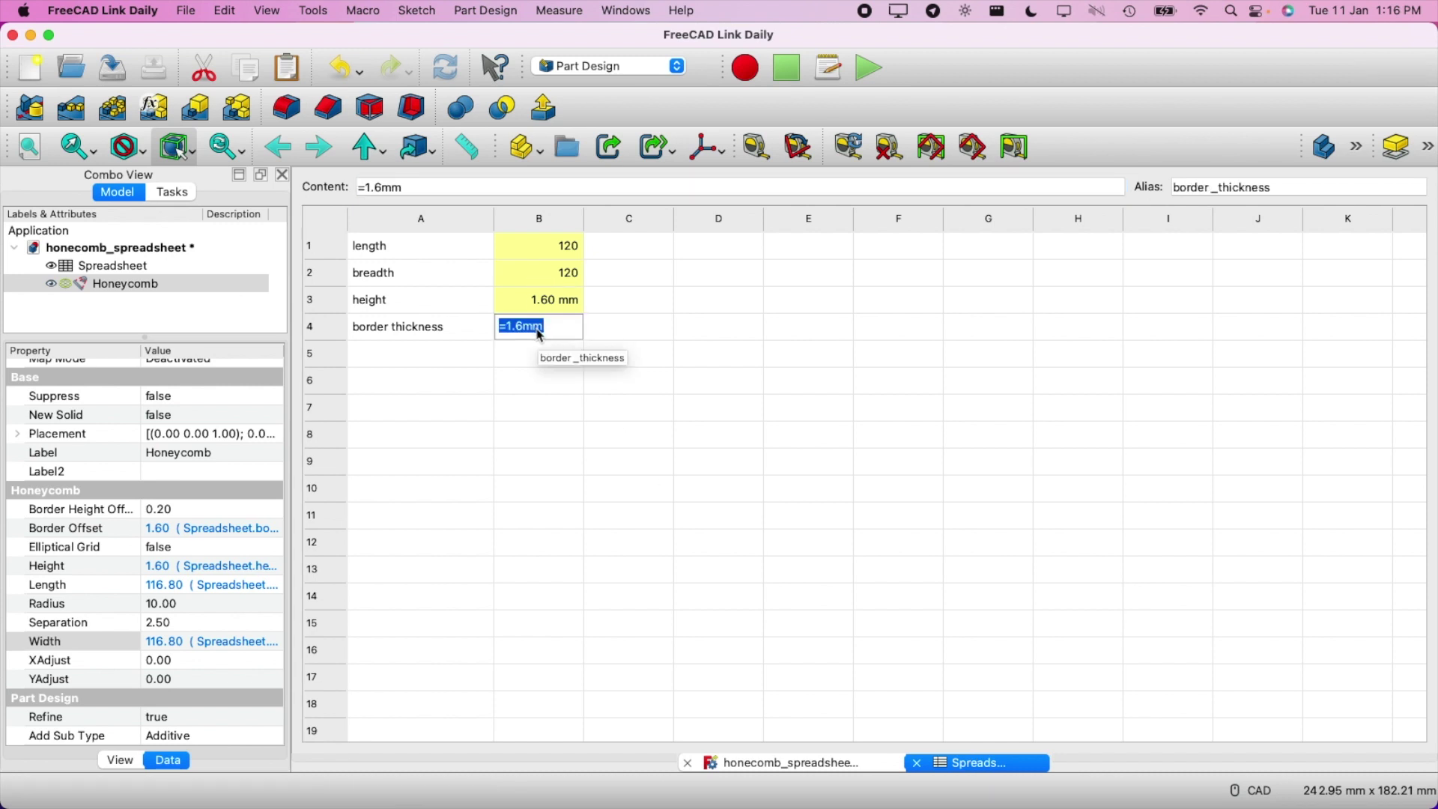
pyautogui.write('2')
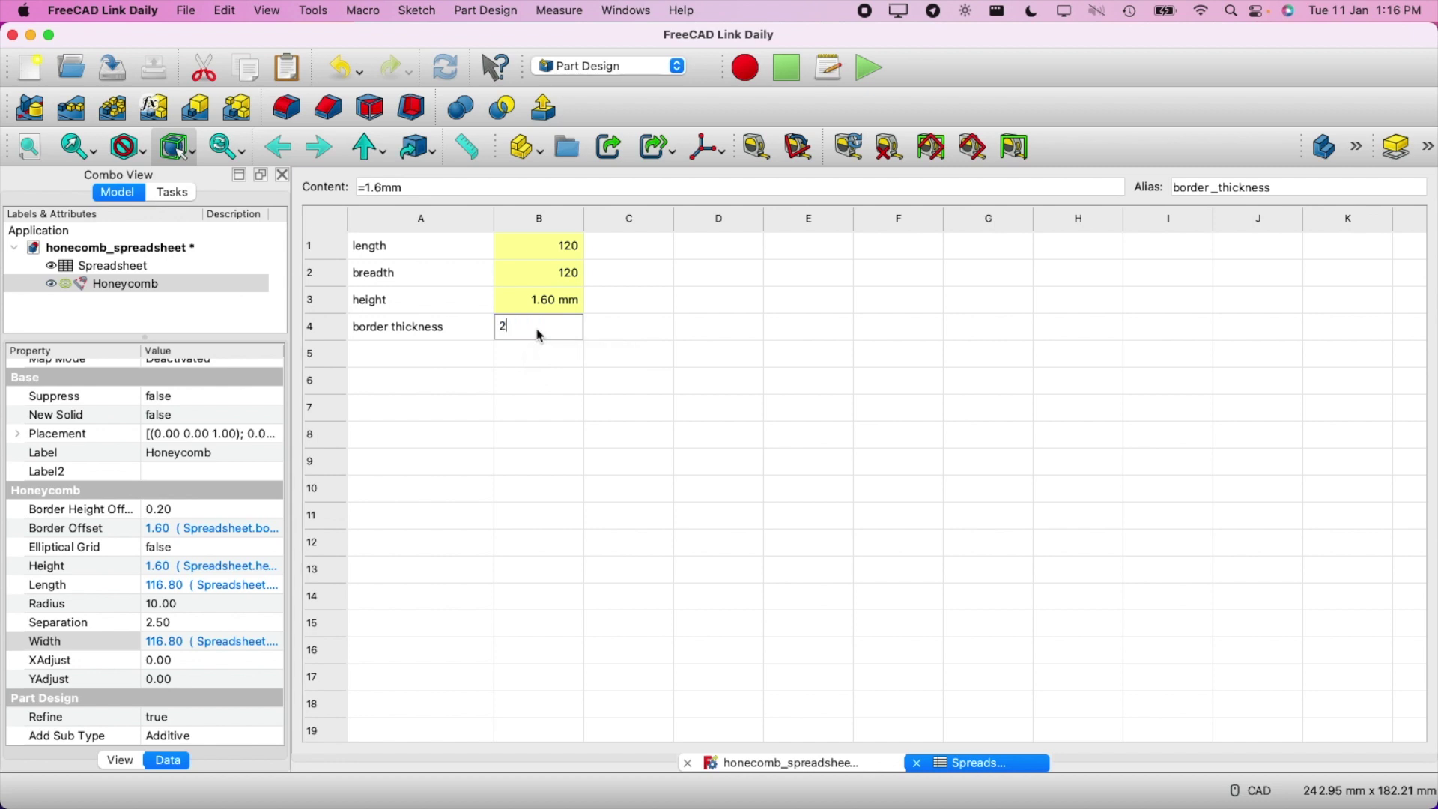
pyautogui.press('Return')
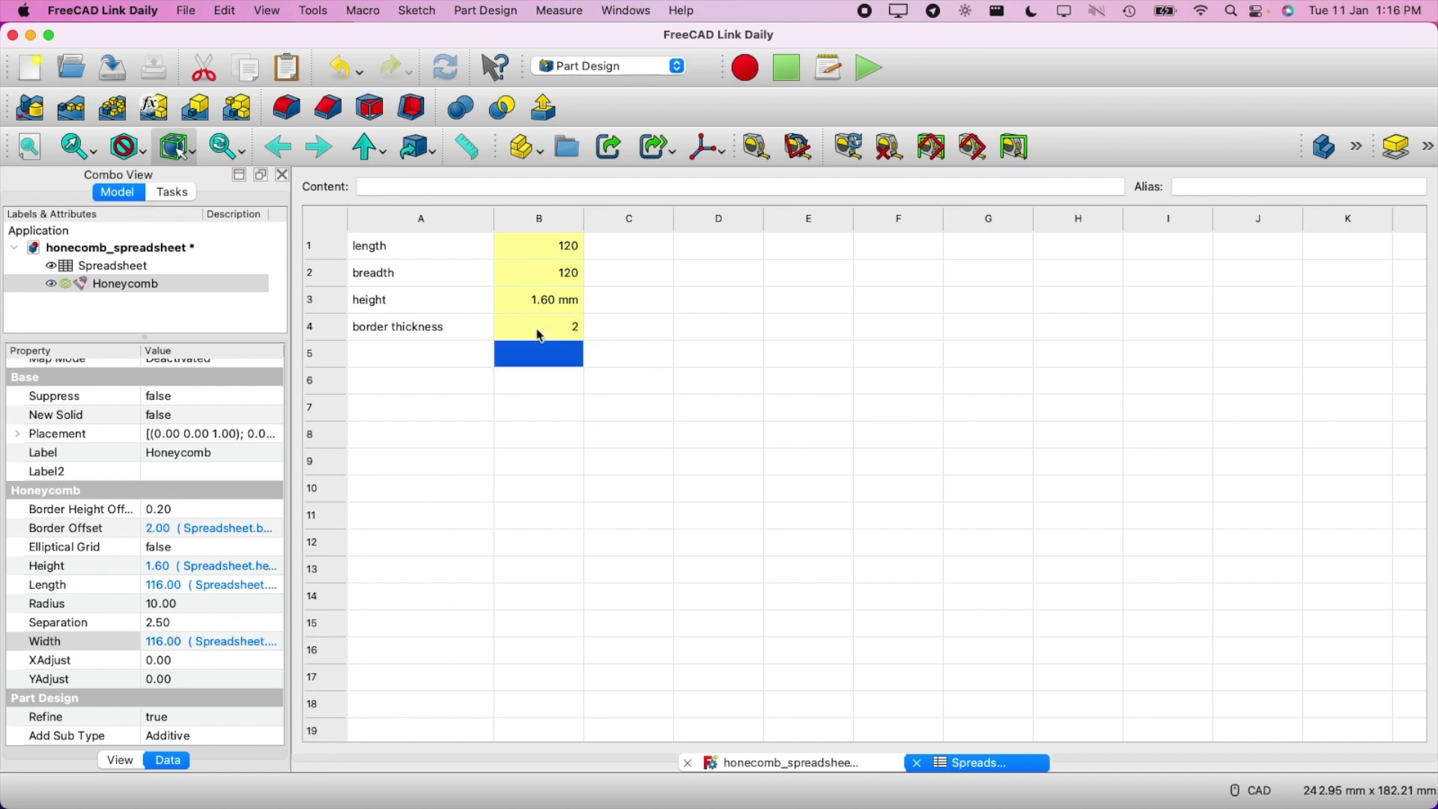
pyautogui.click(785, 765)
pyautogui.click(539, 524)
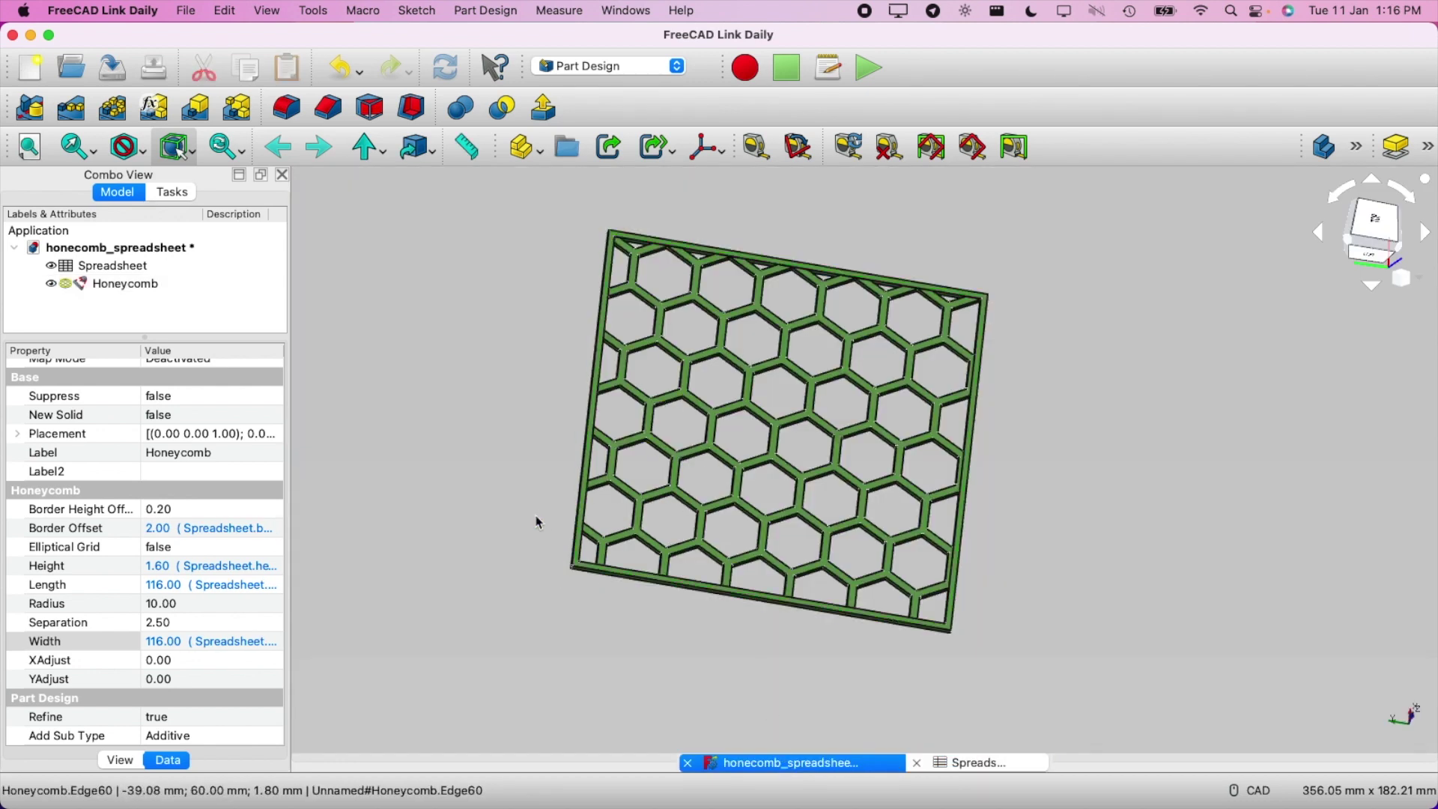
pyautogui.click(611, 494)
# Change B4's border thickness to 4 and inspect the wider-bordered honeycomb
pyautogui.click(1004, 763)
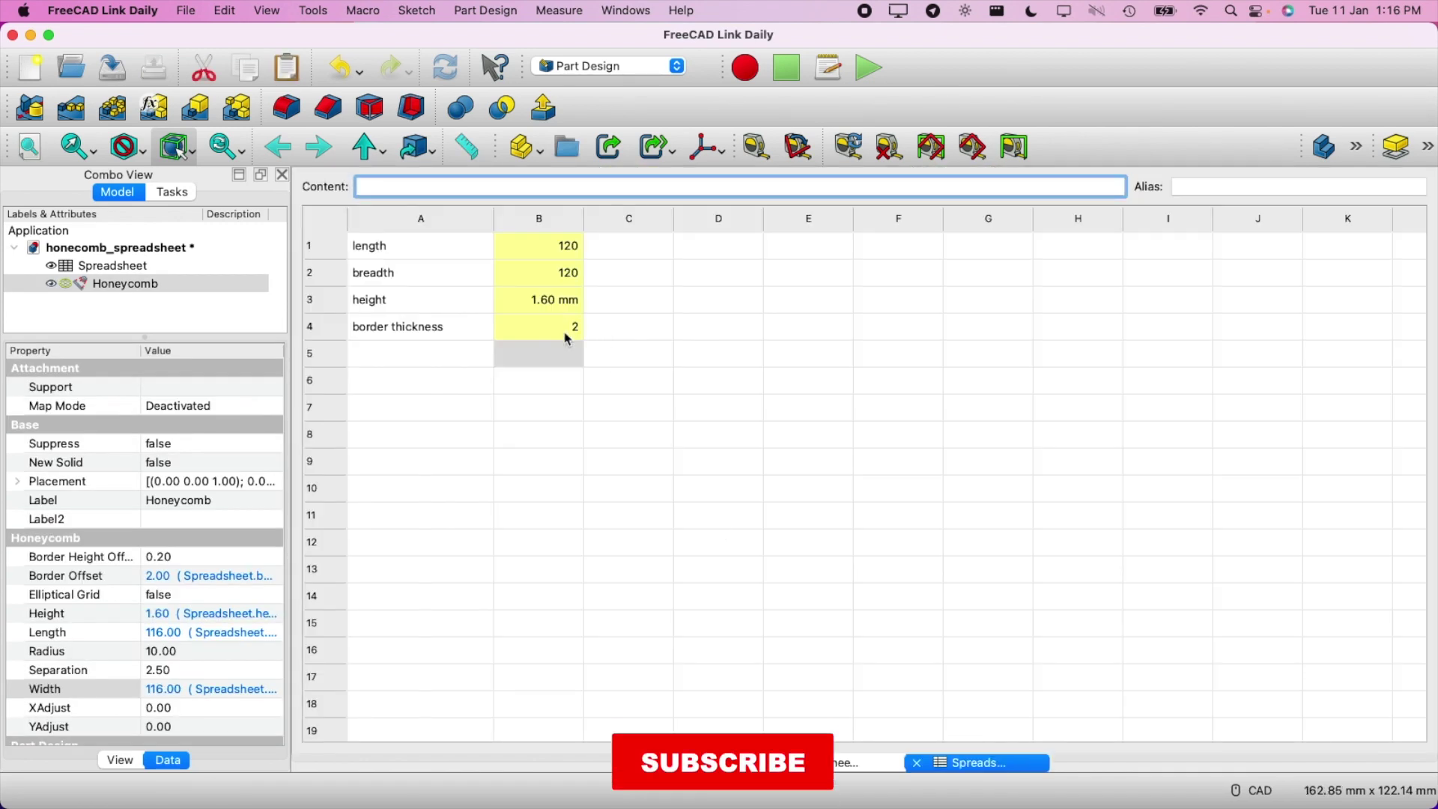
pyautogui.click(573, 329)
pyautogui.doubleClick(573, 330)
pyautogui.write('4')
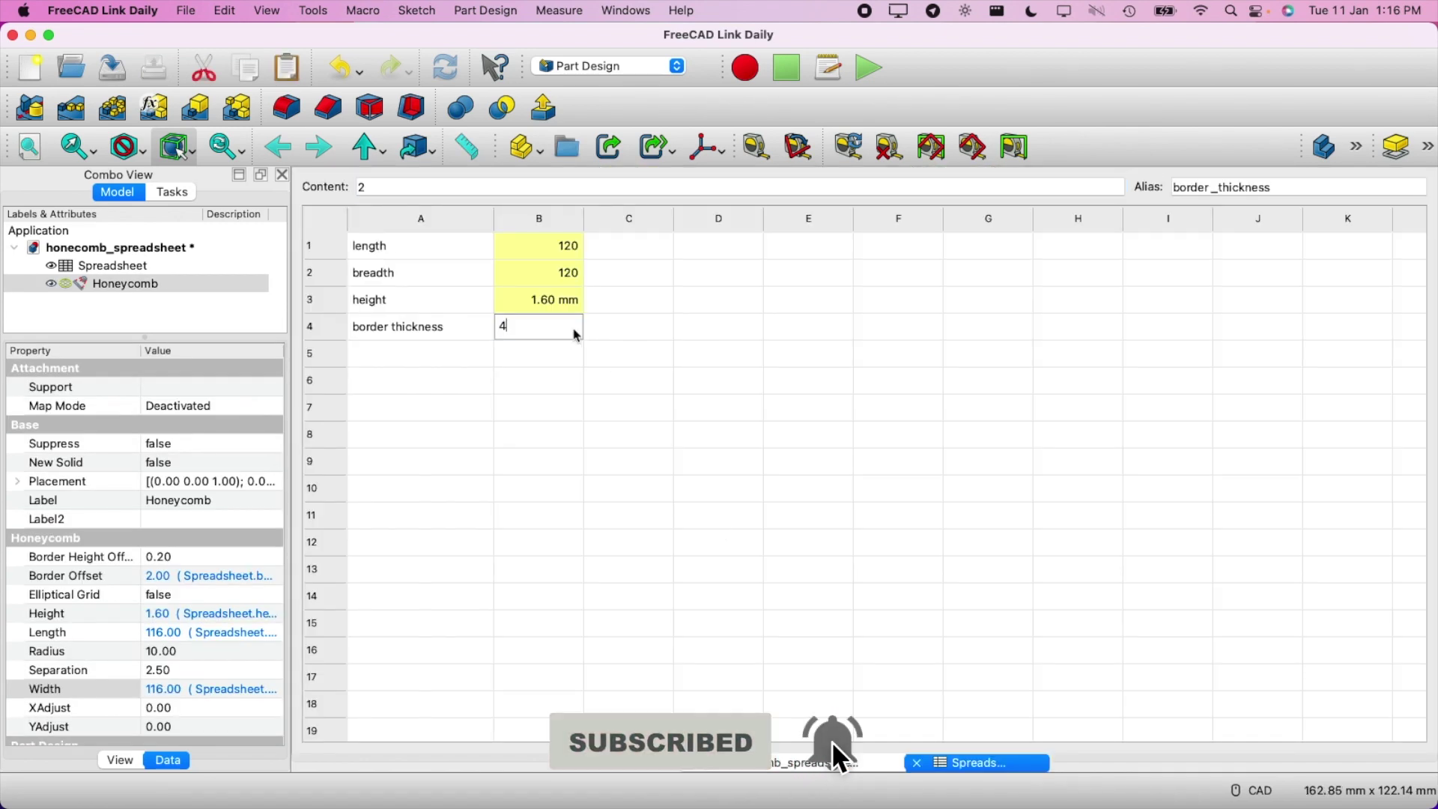
pyautogui.press('Return')
pyautogui.click(761, 764)
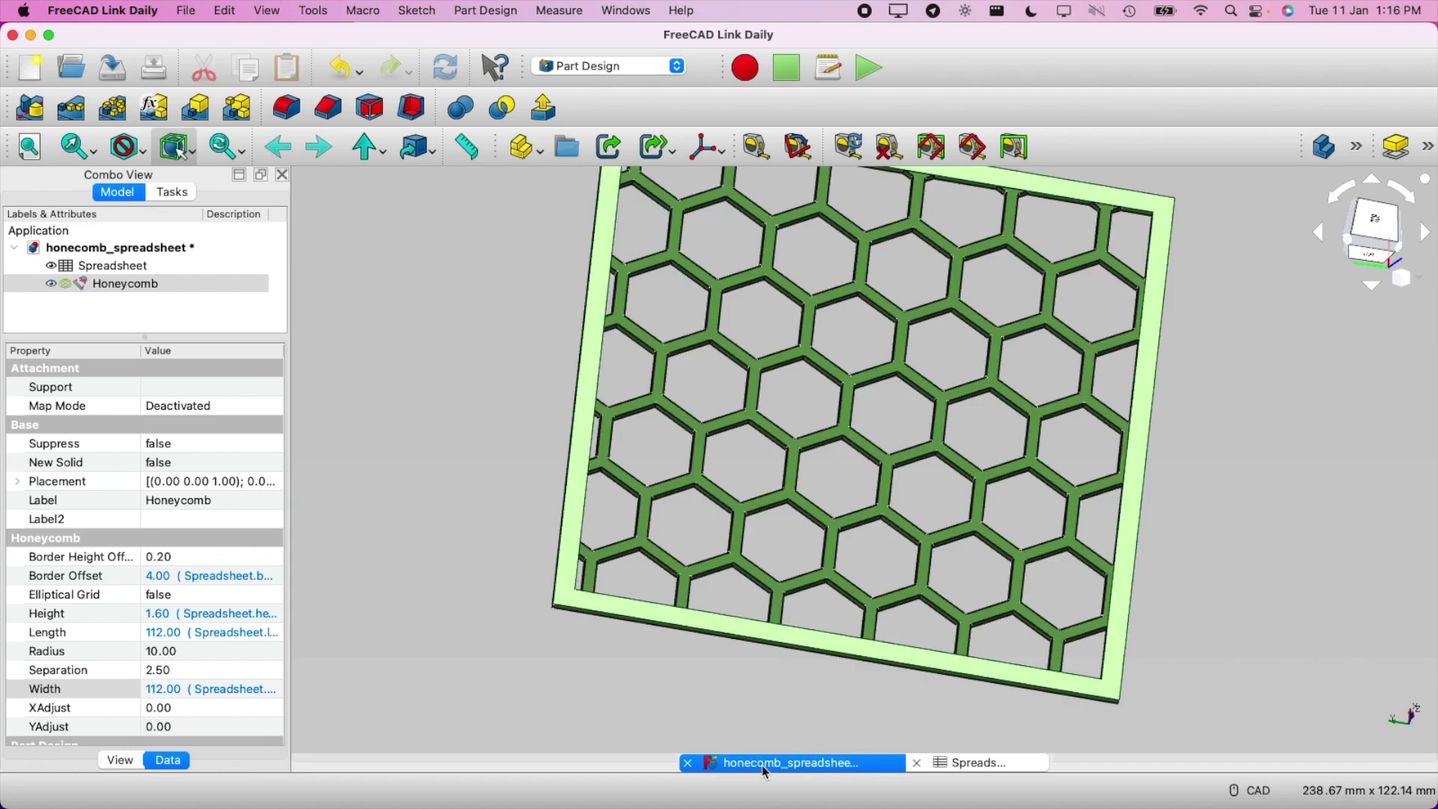
pyautogui.scroll(-5, 657, 549)
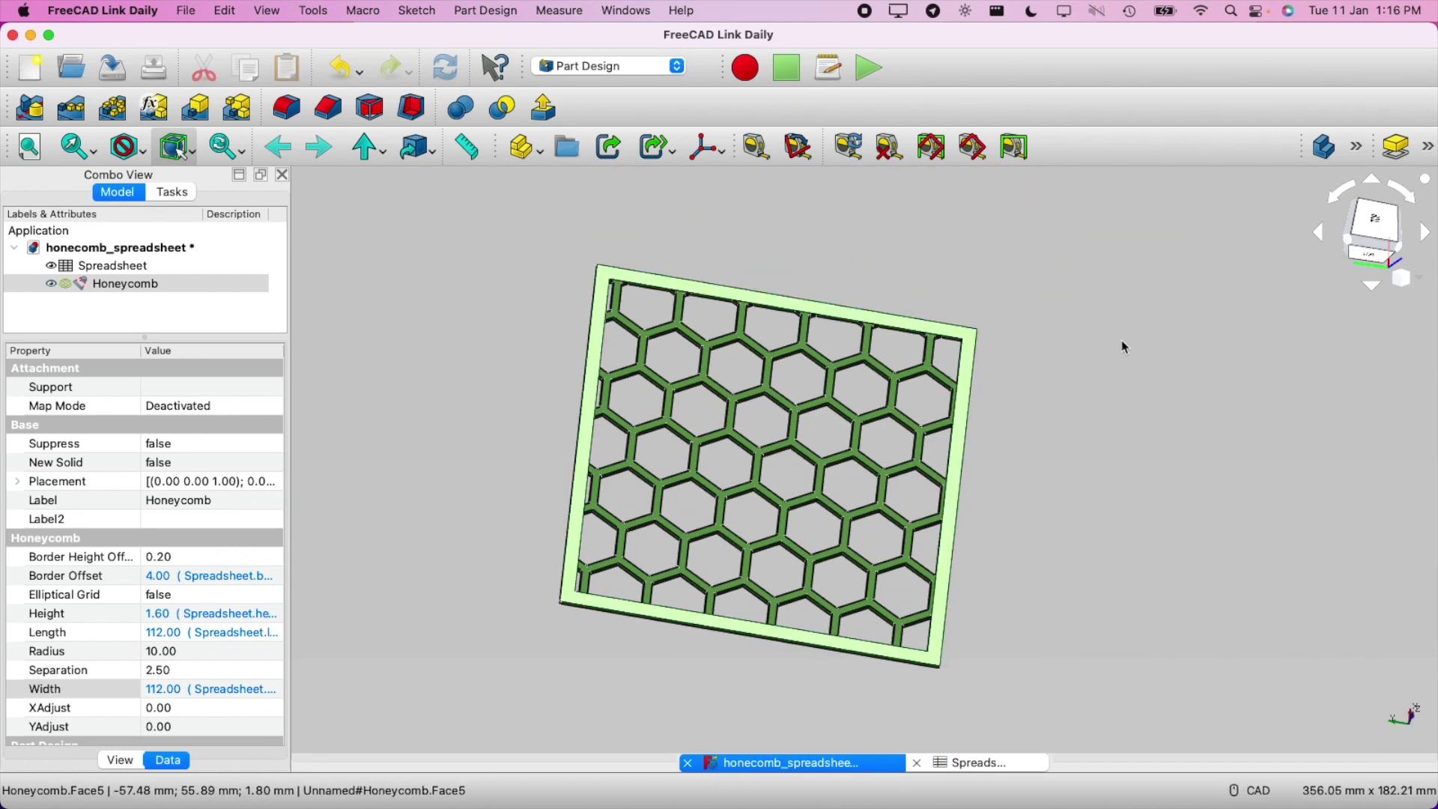
pyautogui.click(1119, 349)
pyautogui.moveTo(935, 500); pyautogui.dragTo(969, 411, button='middle')
pyautogui.scroll(3, 884, 540)
pyautogui.scroll(-2, 885, 541)
pyautogui.scroll(3, 884, 541)
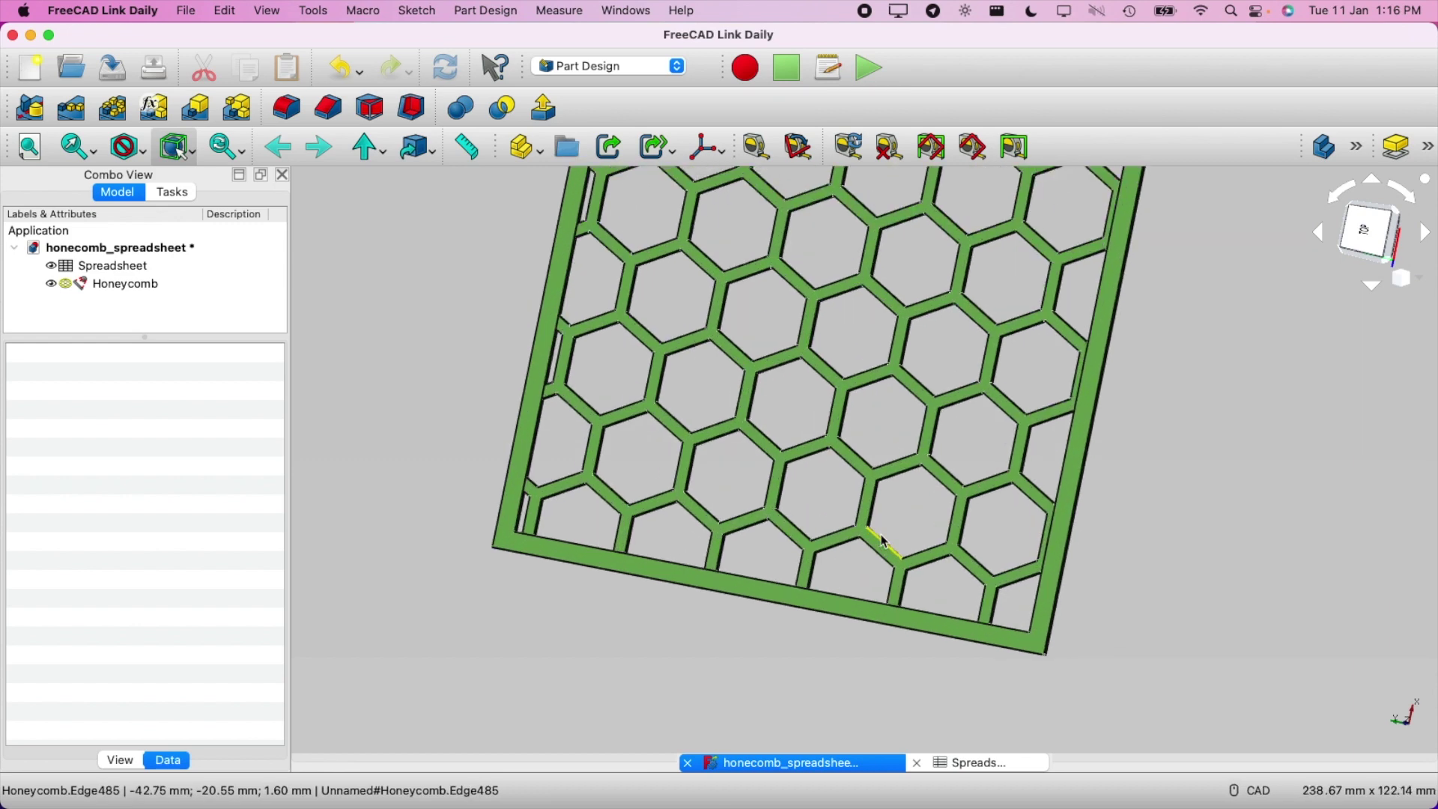
pyautogui.scroll(-3, 885, 541)
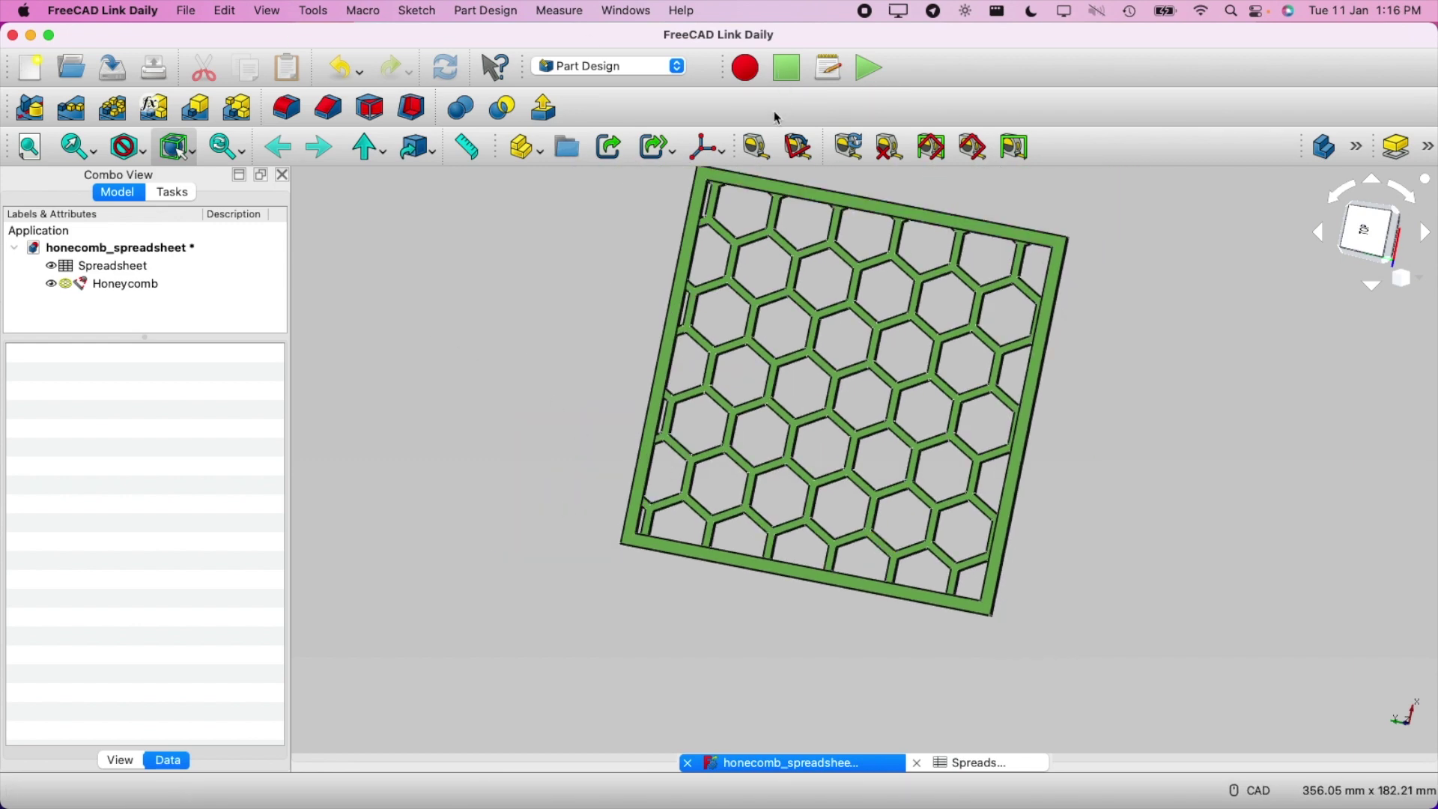
# Measure the plate across both pairs of opposite frame edges, getting 120.00 mm each way
pyautogui.click(755, 148)
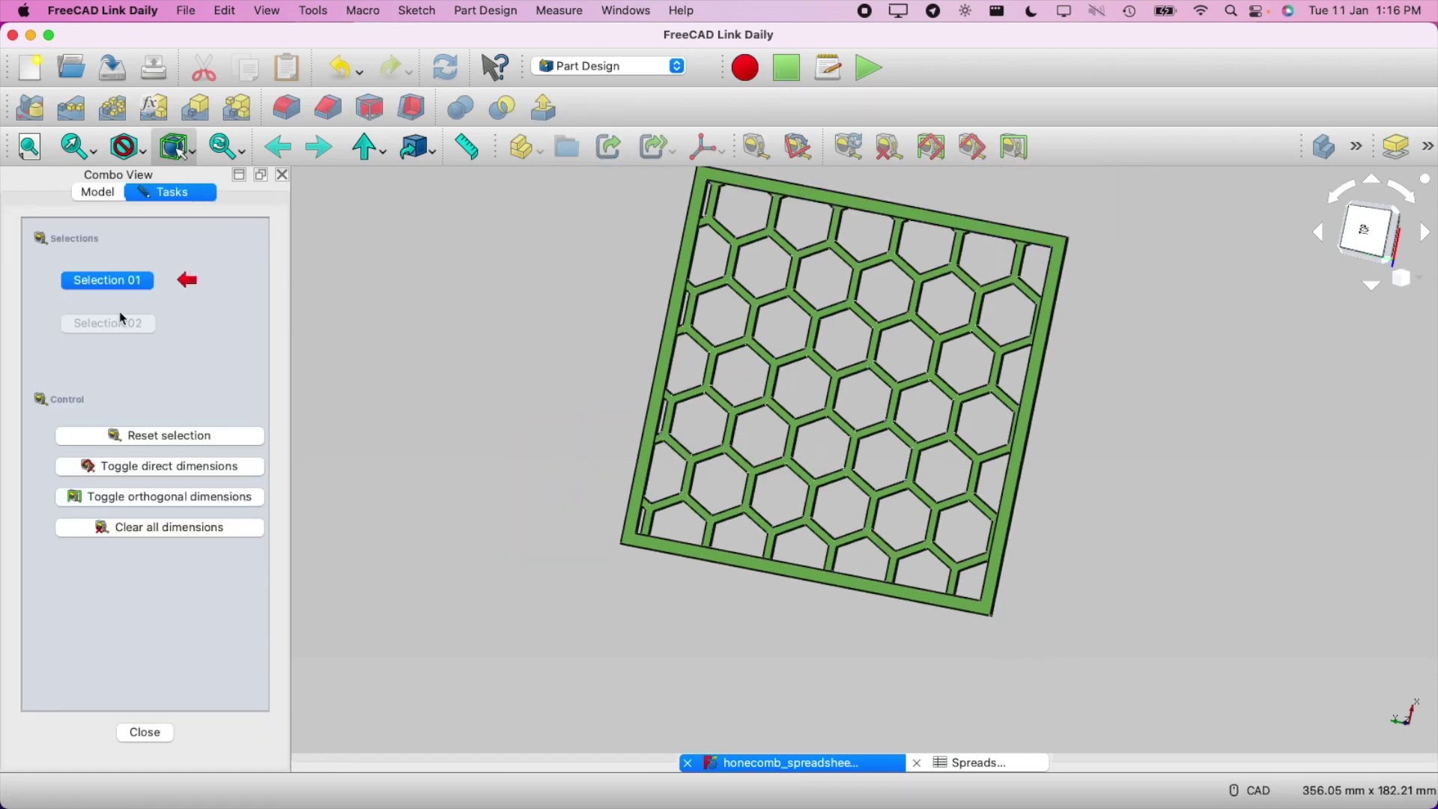
pyautogui.click(674, 304)
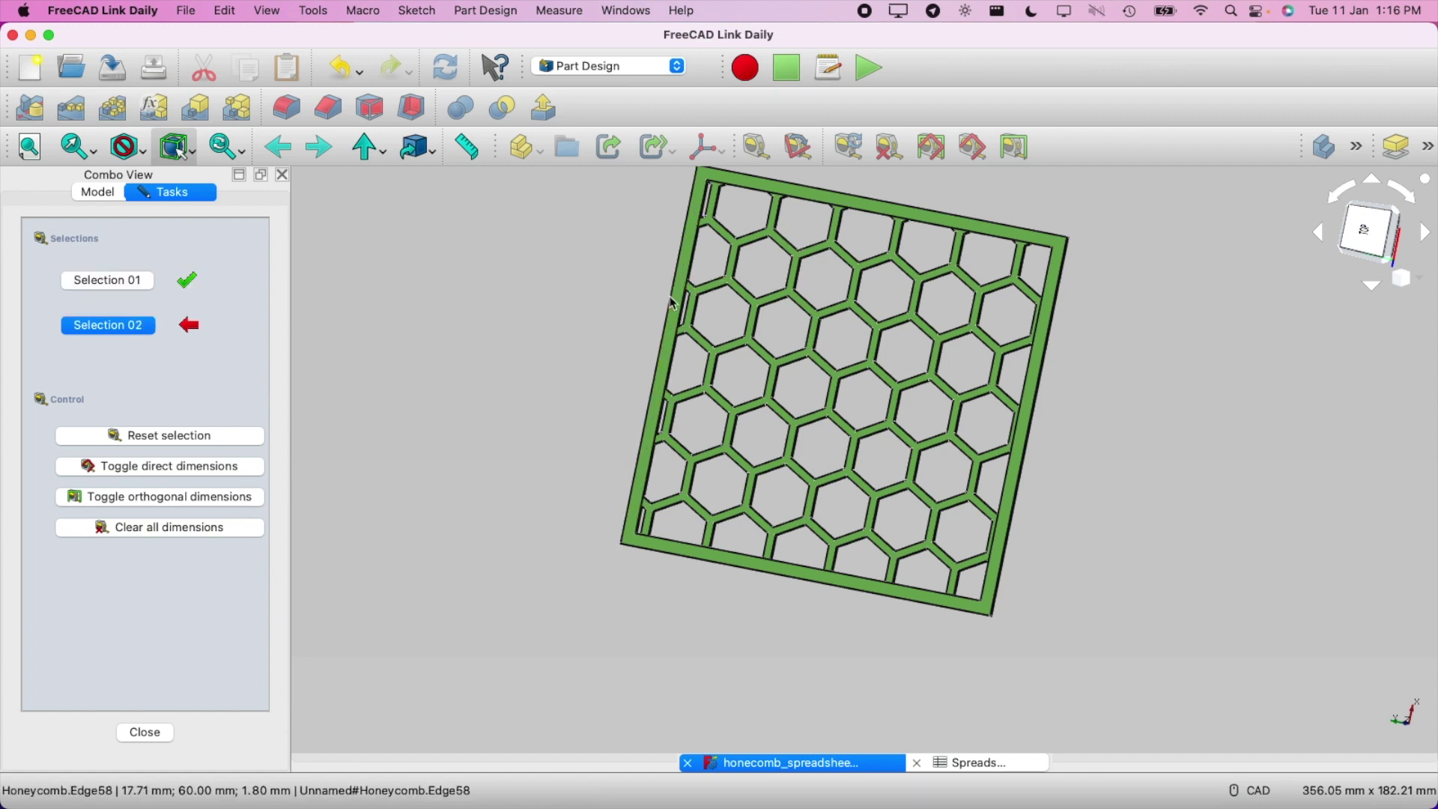
pyautogui.click(1032, 429)
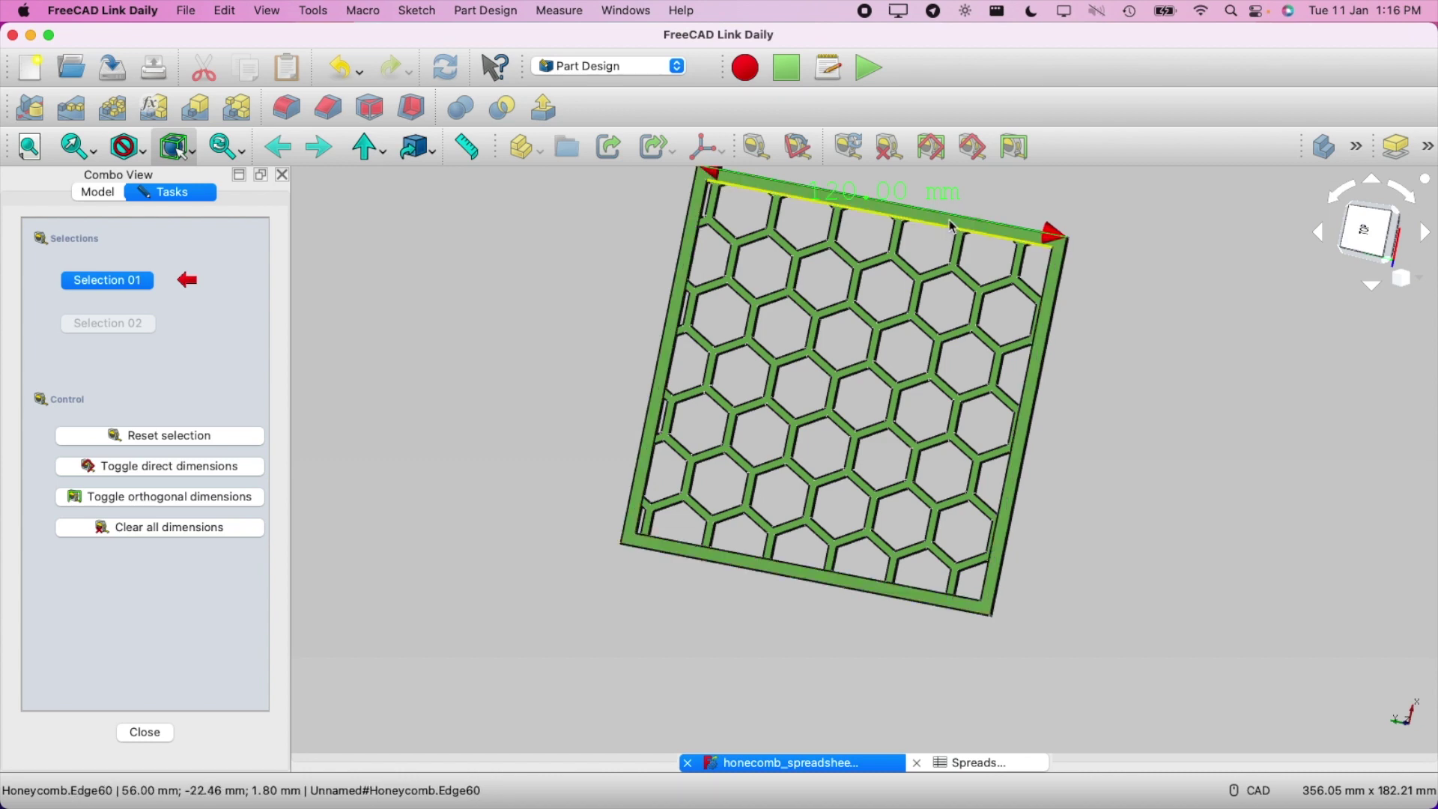
pyautogui.scroll(3, 951, 220)
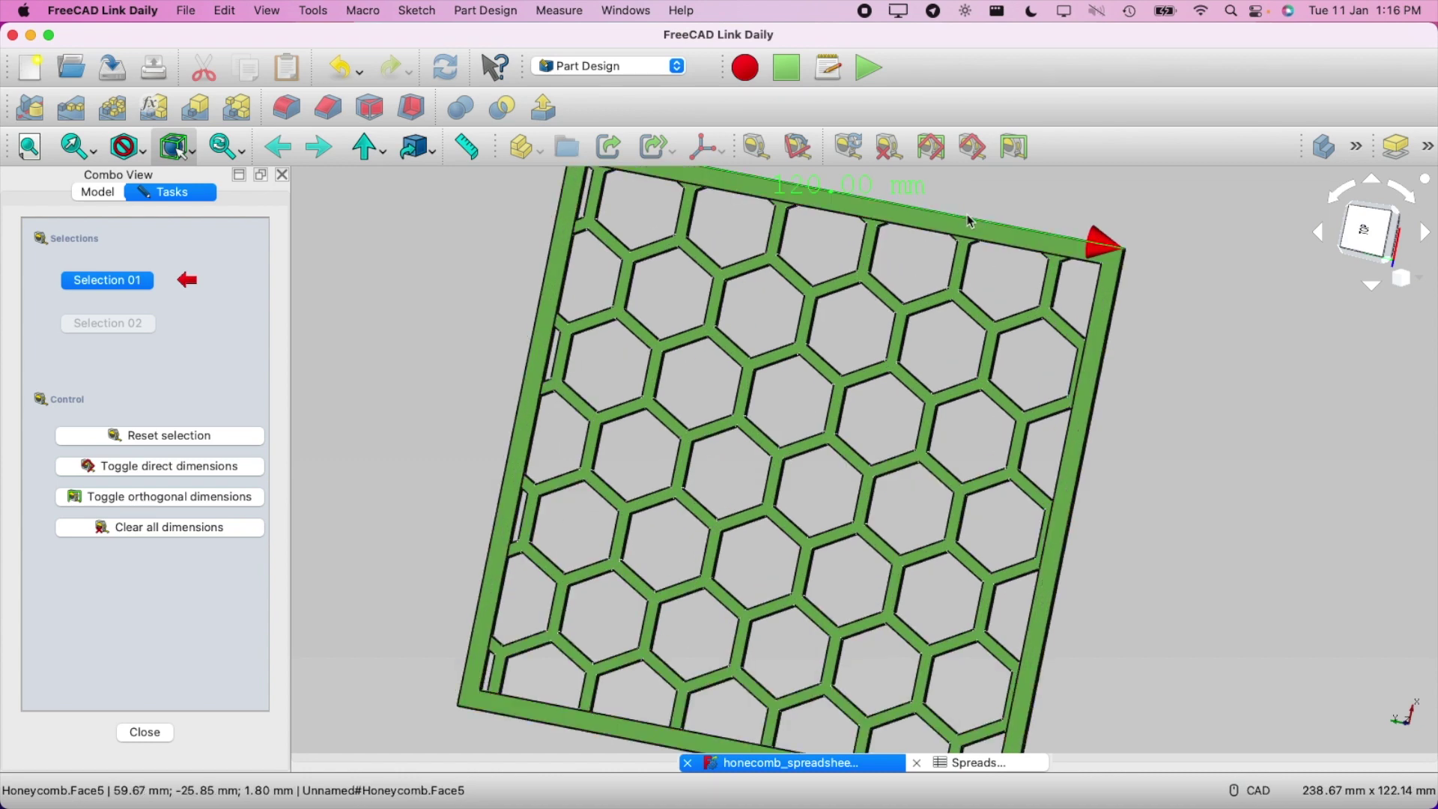
pyautogui.moveTo(992, 210); pyautogui.dragTo(1172, 215, button='middle')
pyautogui.click(839, 470)
pyautogui.scroll(-3, 839, 470)
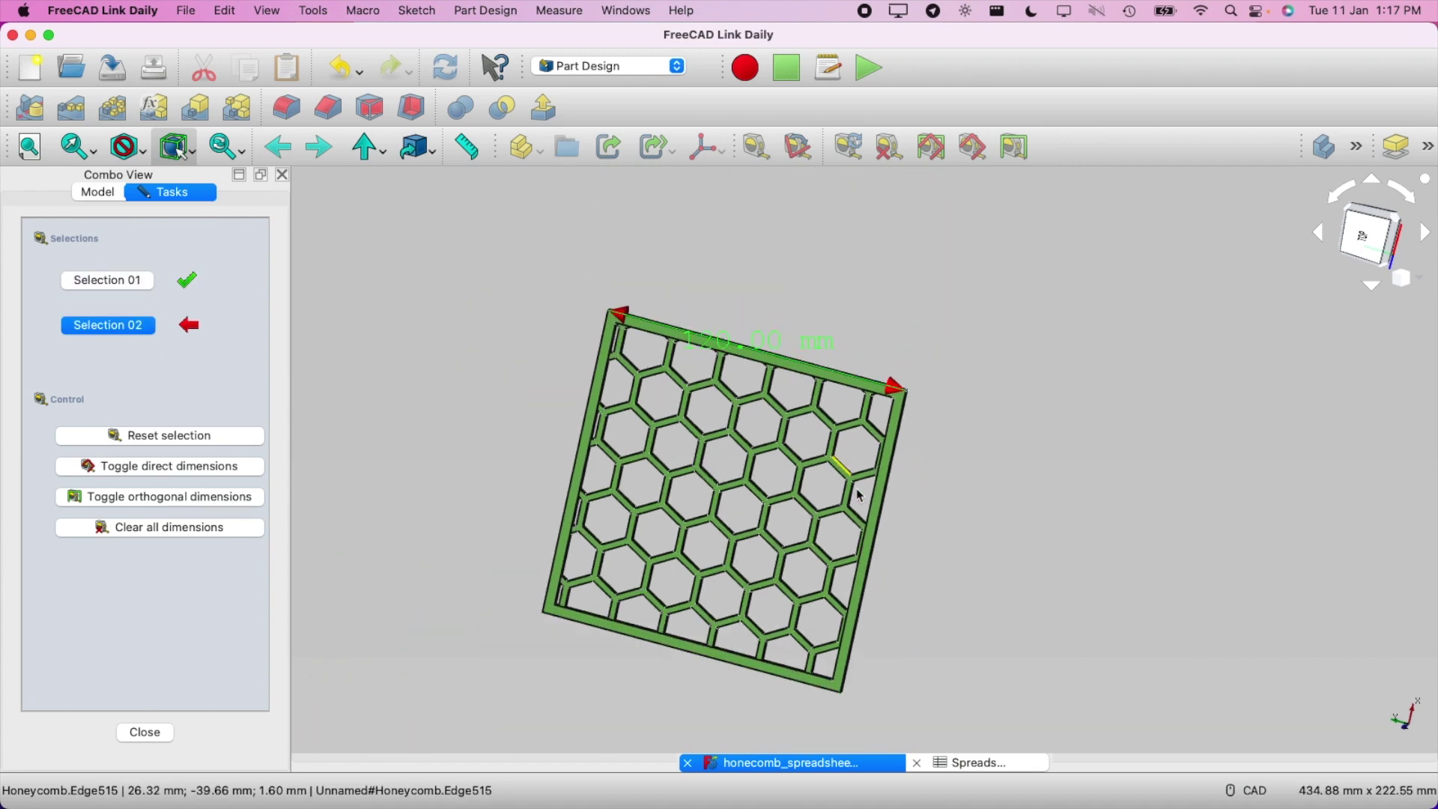
pyautogui.moveTo(917, 558); pyautogui.dragTo(905, 276, button='middle')
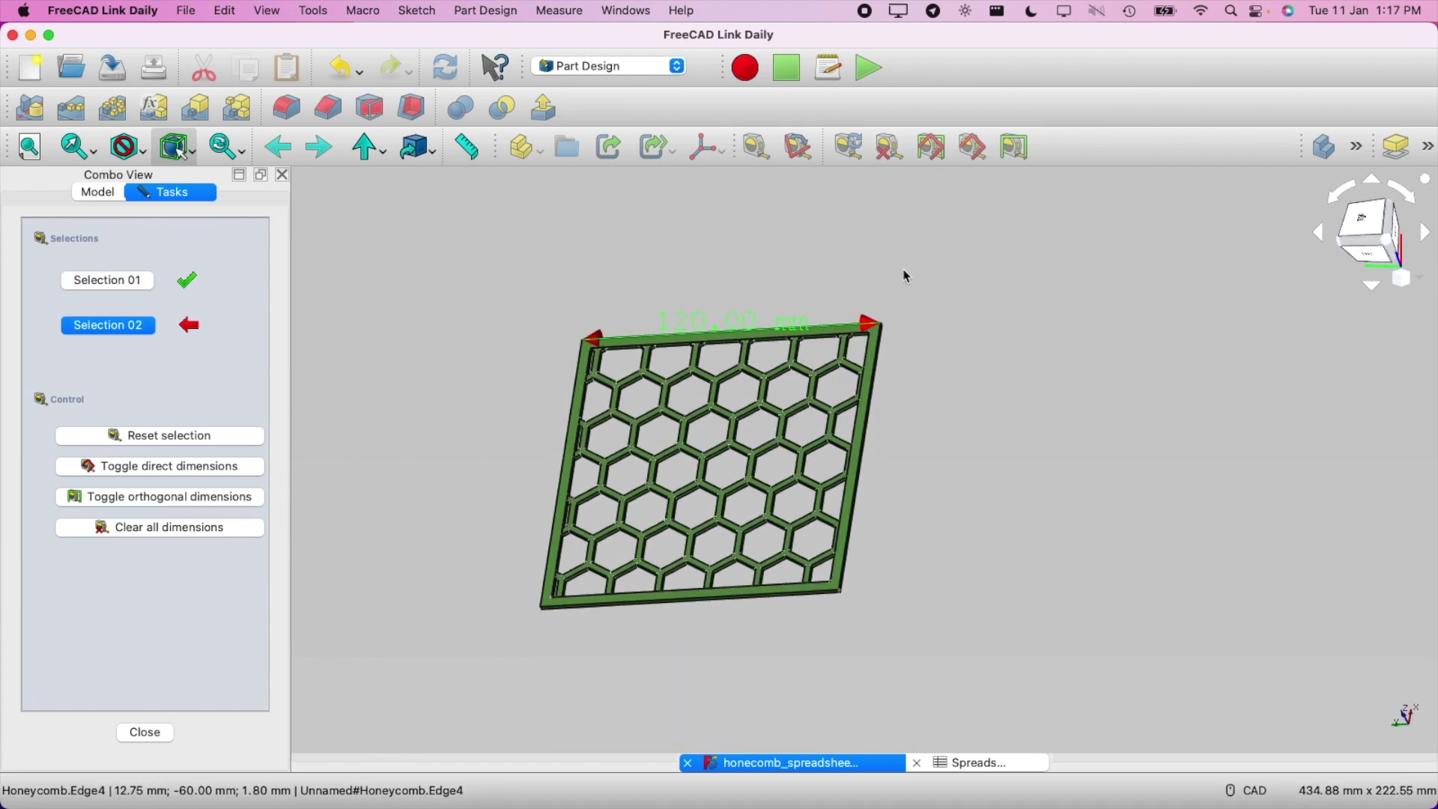
pyautogui.click(714, 601)
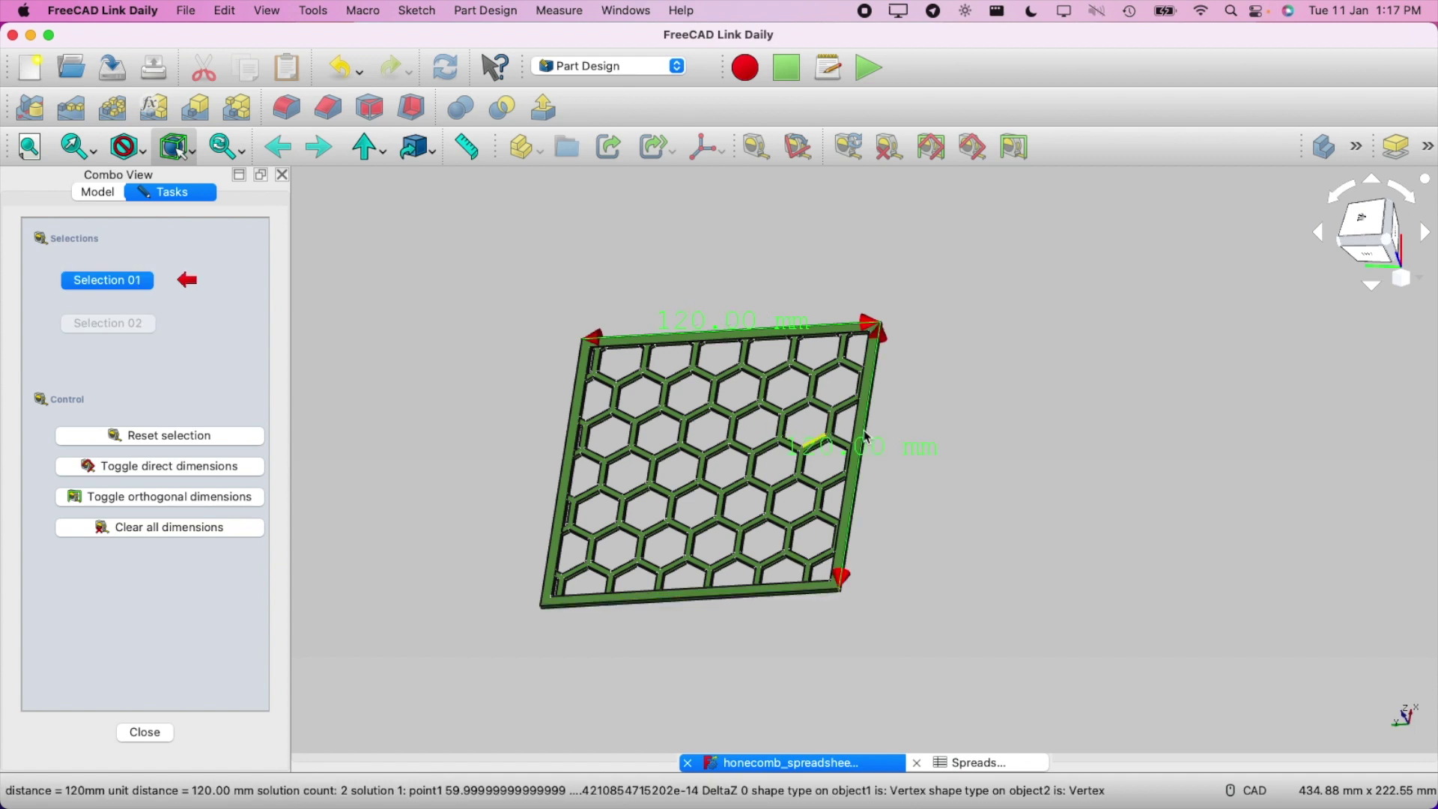
# Compare the measurements against the spreadsheet values, ending on the spreadsheet
pyautogui.click(978, 767)
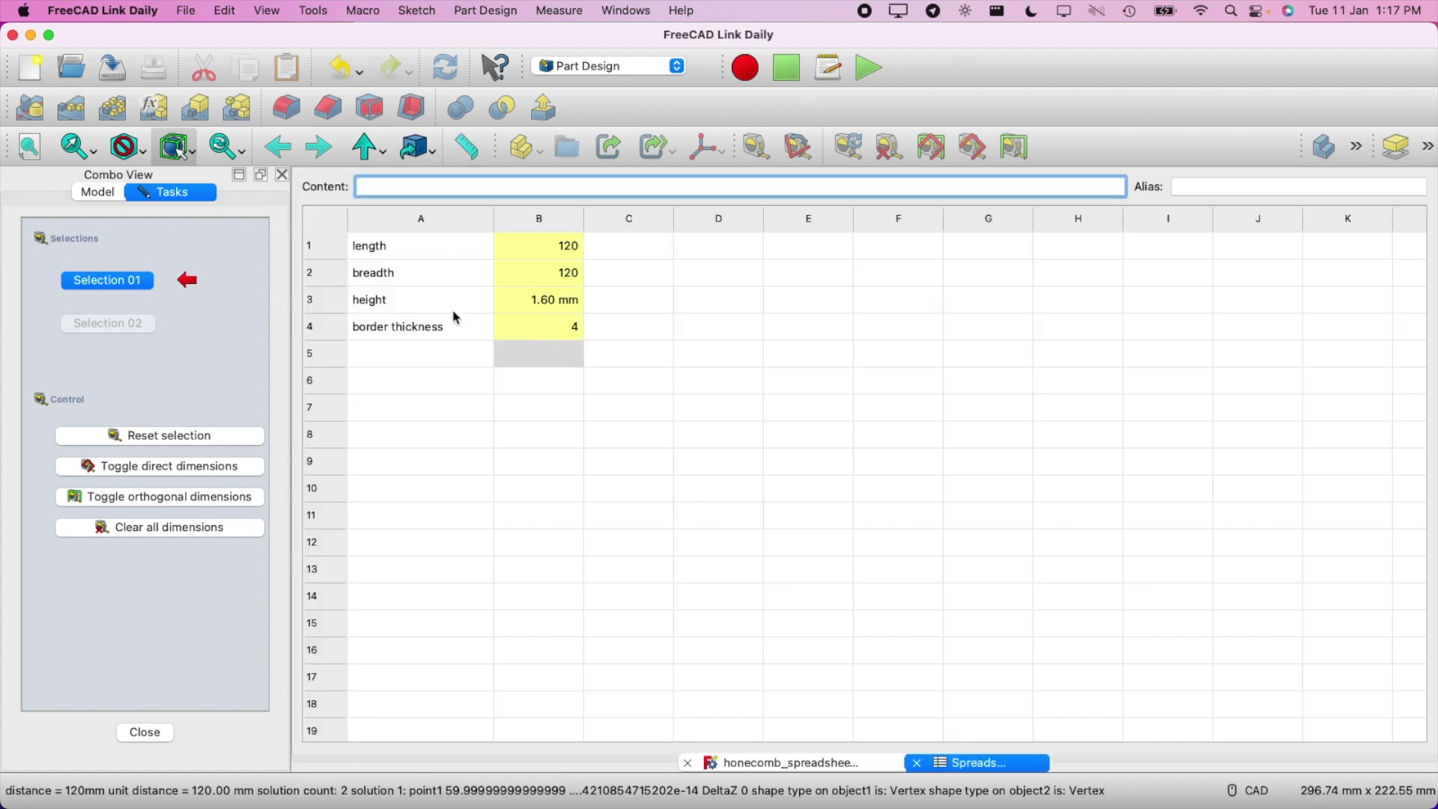
pyautogui.click(802, 765)
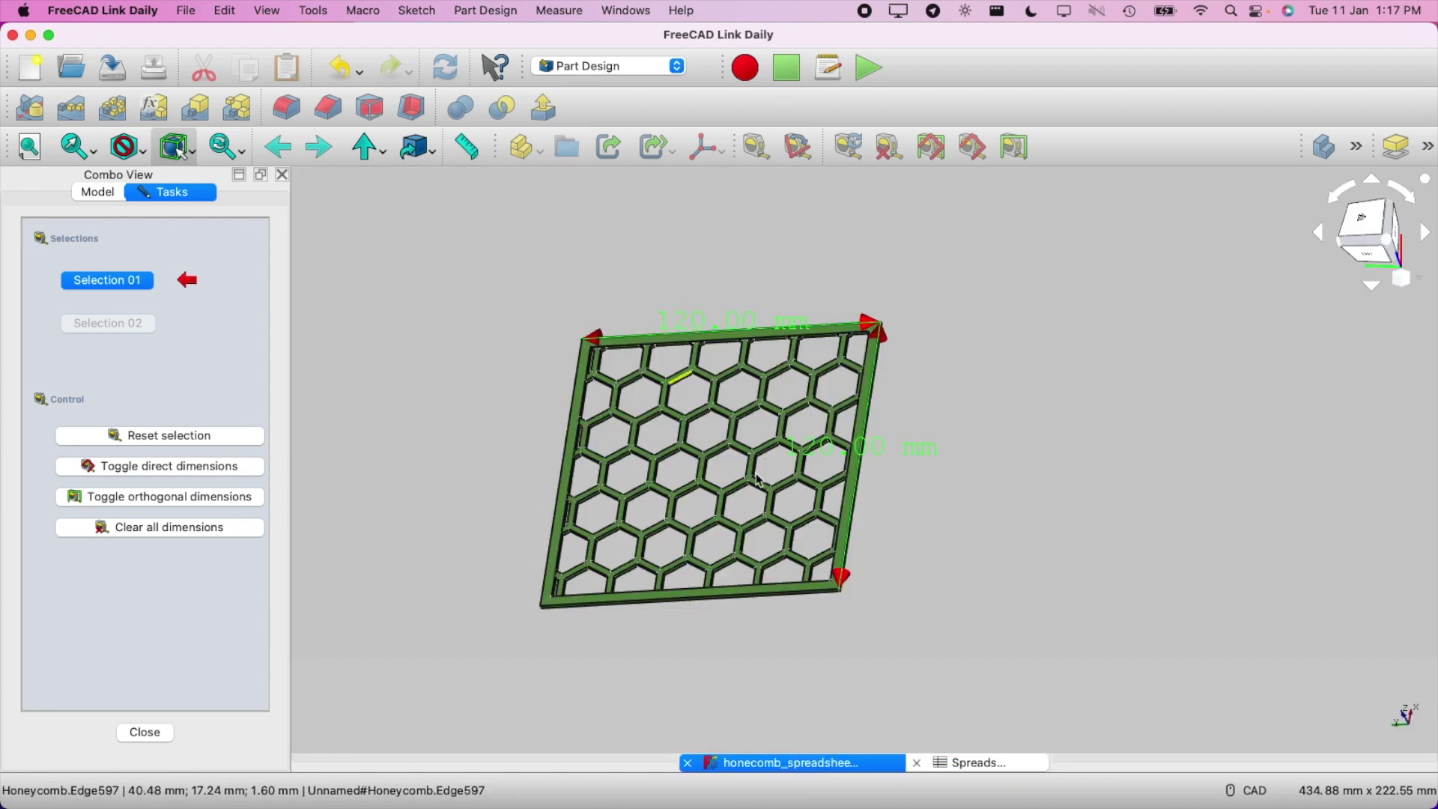
pyautogui.scroll(5, 816, 420)
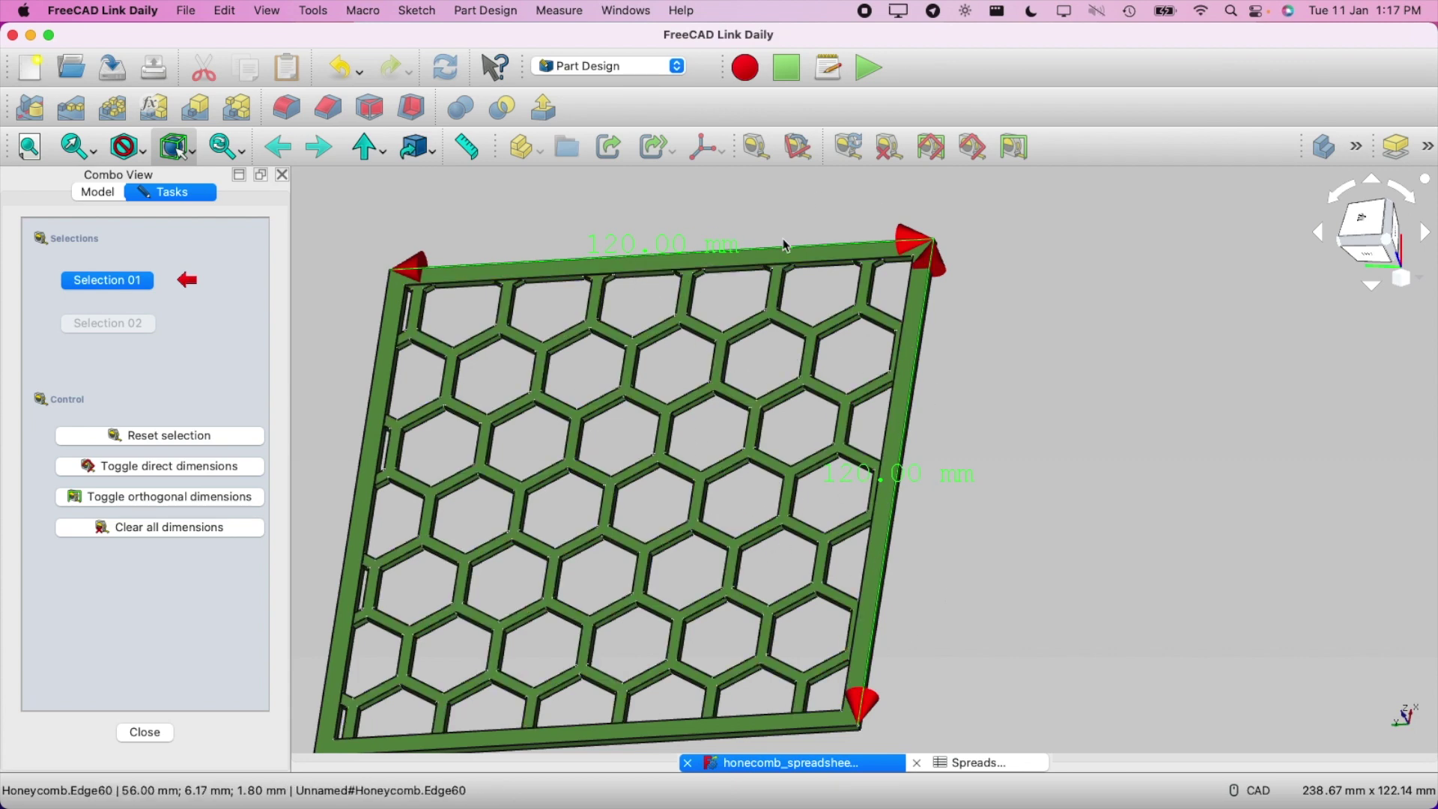
pyautogui.click(974, 763)
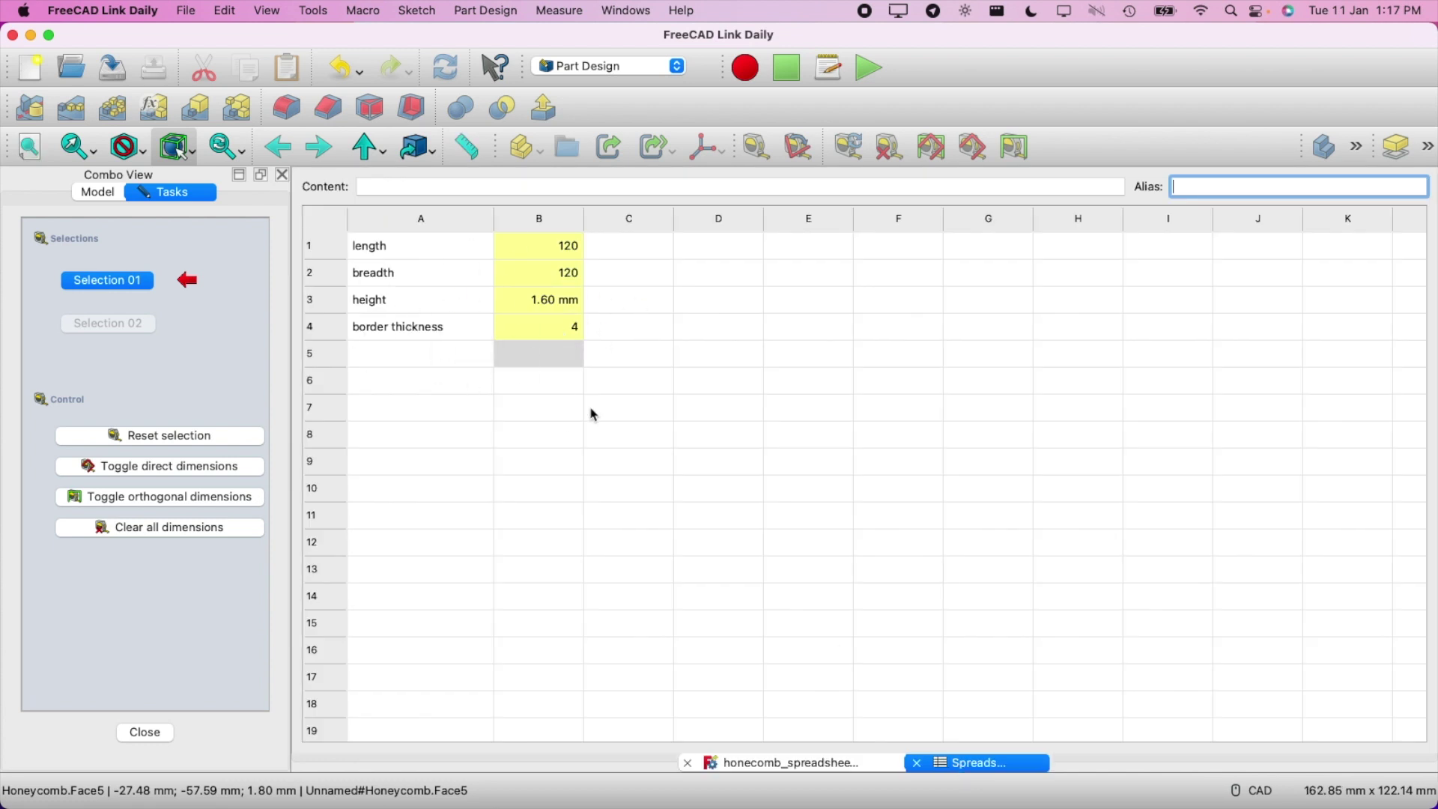
# Label A6 'final width' and enter the formula =length + 2.5 in B6
pyautogui.click(375, 385)
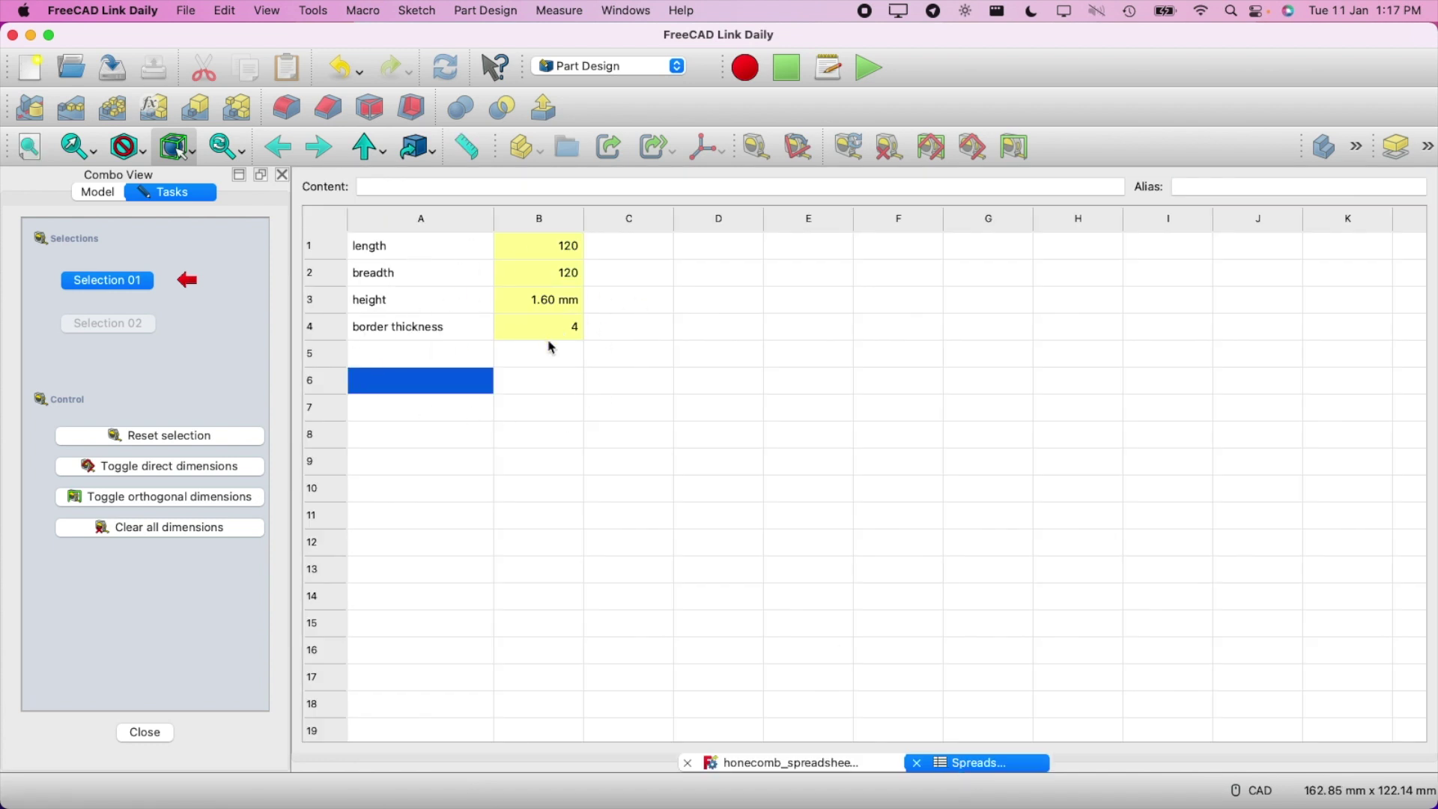
pyautogui.doubleClick(437, 384)
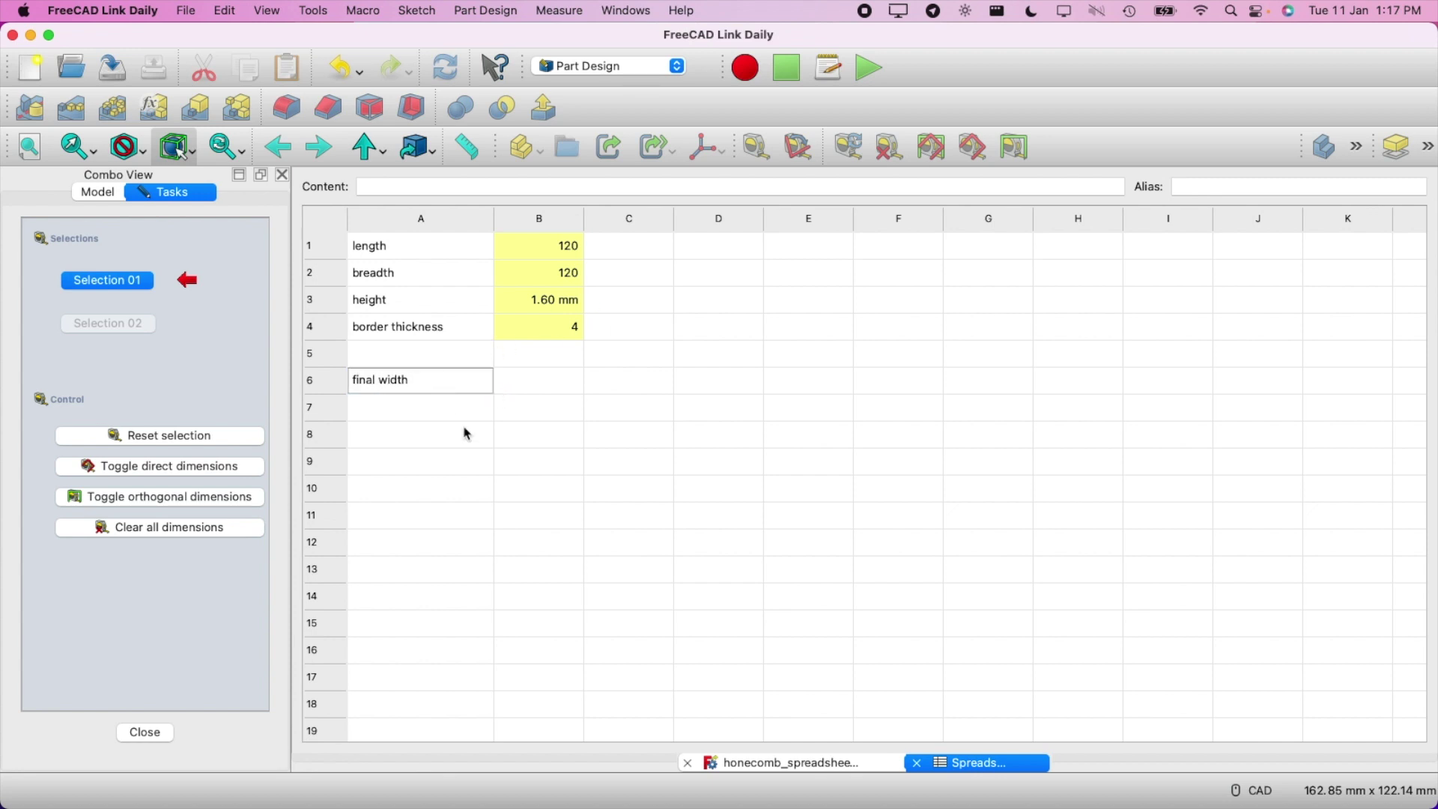
pyautogui.doubleClick(531, 387)
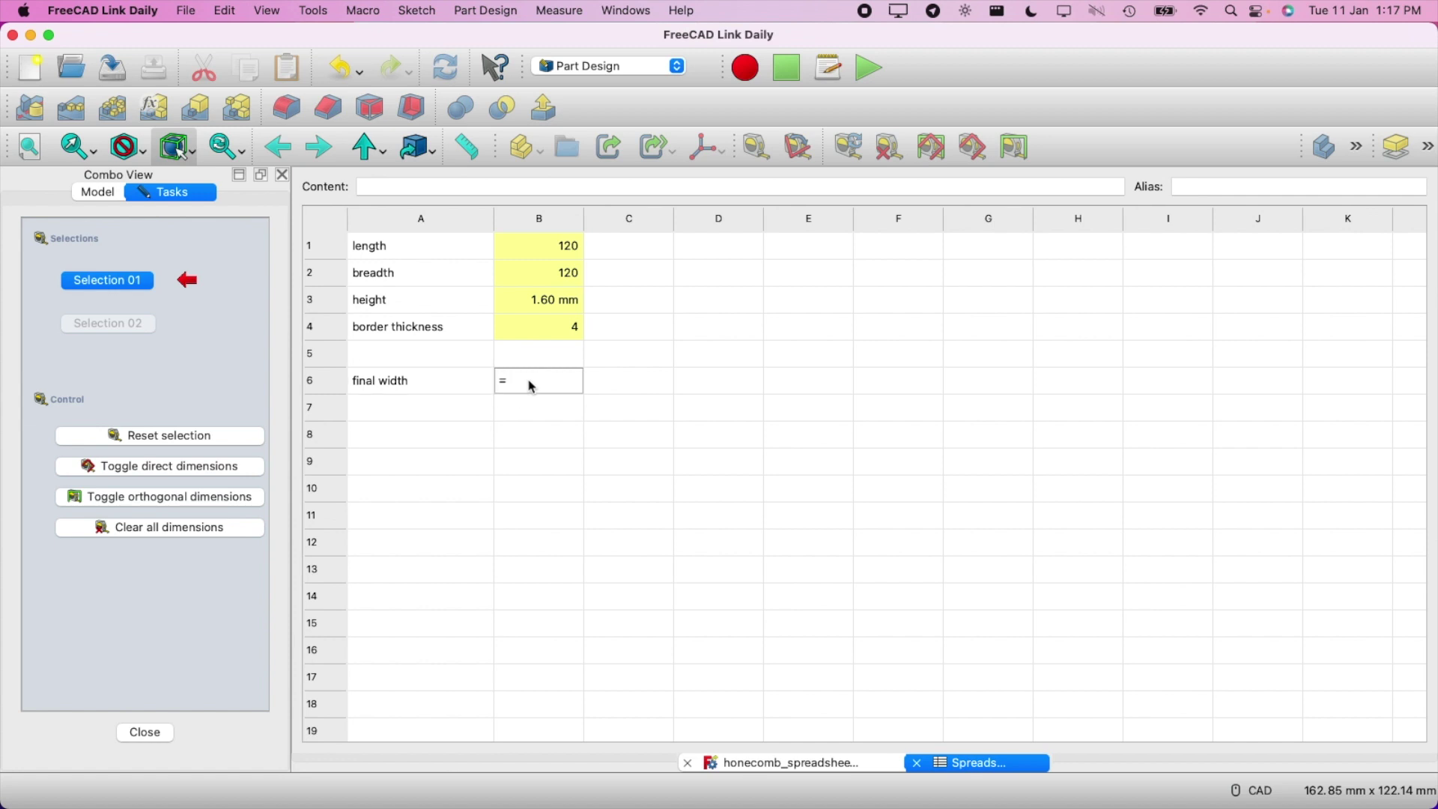
pyautogui.write('=len')
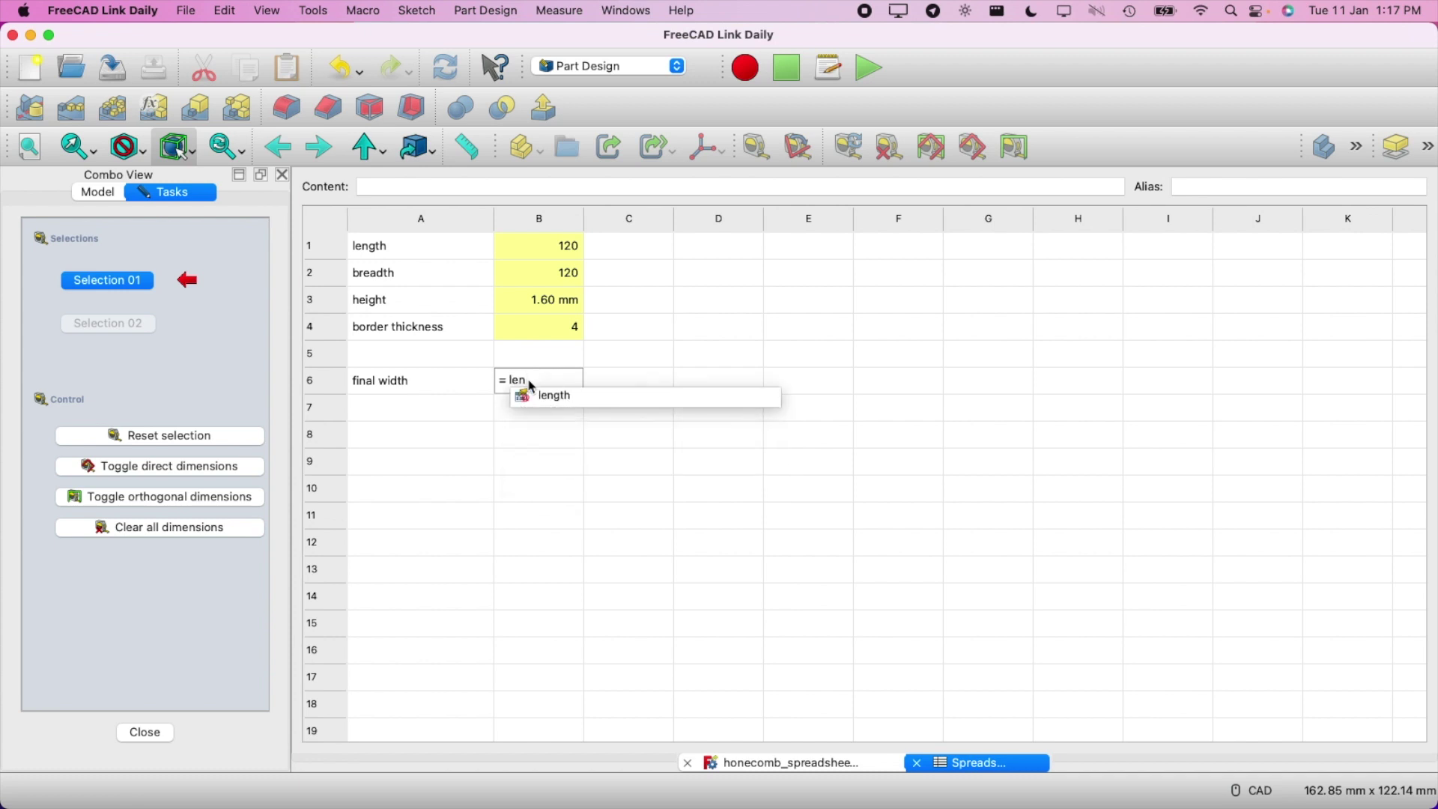
pyautogui.press('Return')
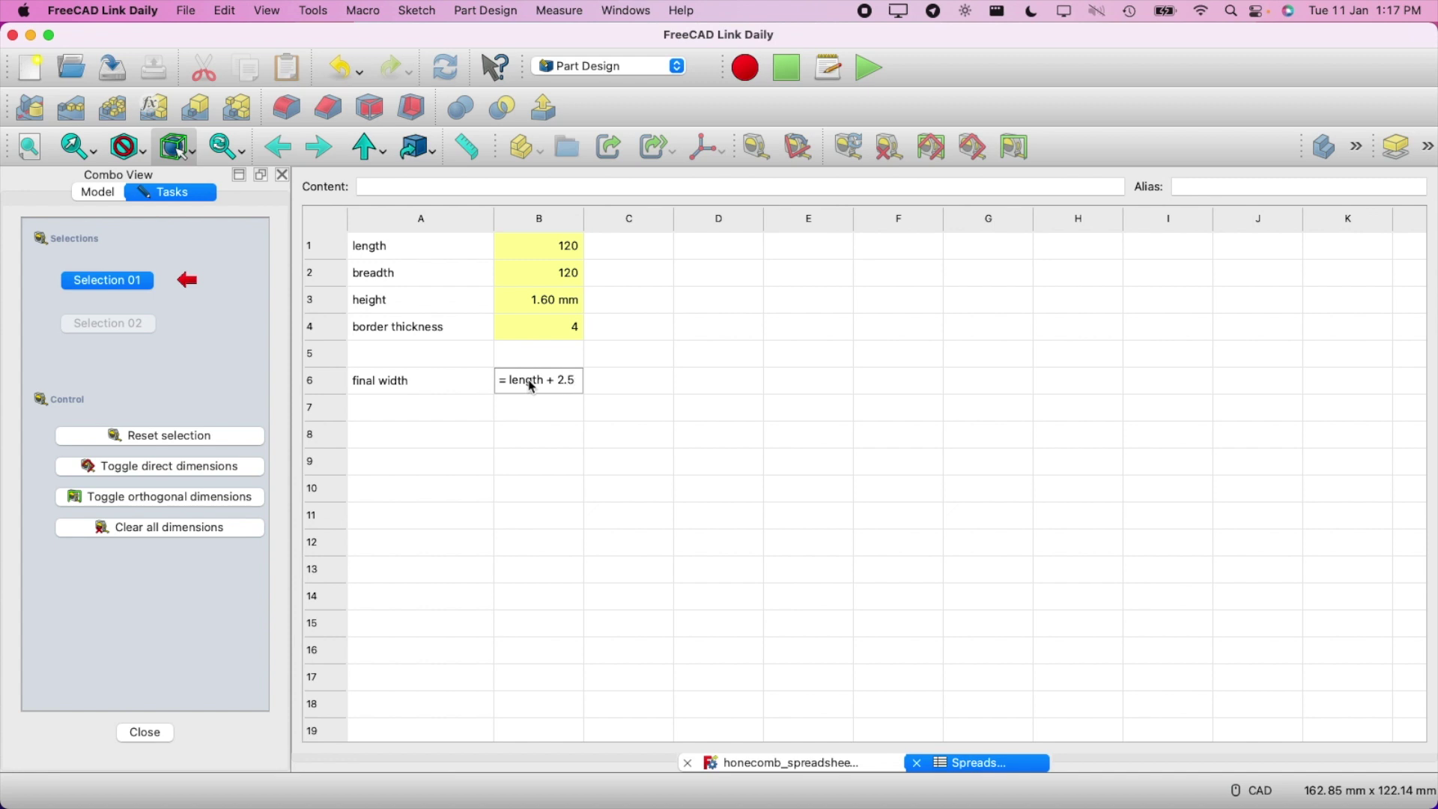
pyautogui.press('Return')
pyautogui.click(546, 459)
# Review the B6 final width formula, then go back to the 3D plate
pyautogui.doubleClick(541, 395)
pyautogui.click(569, 388)
pyautogui.click(758, 770)
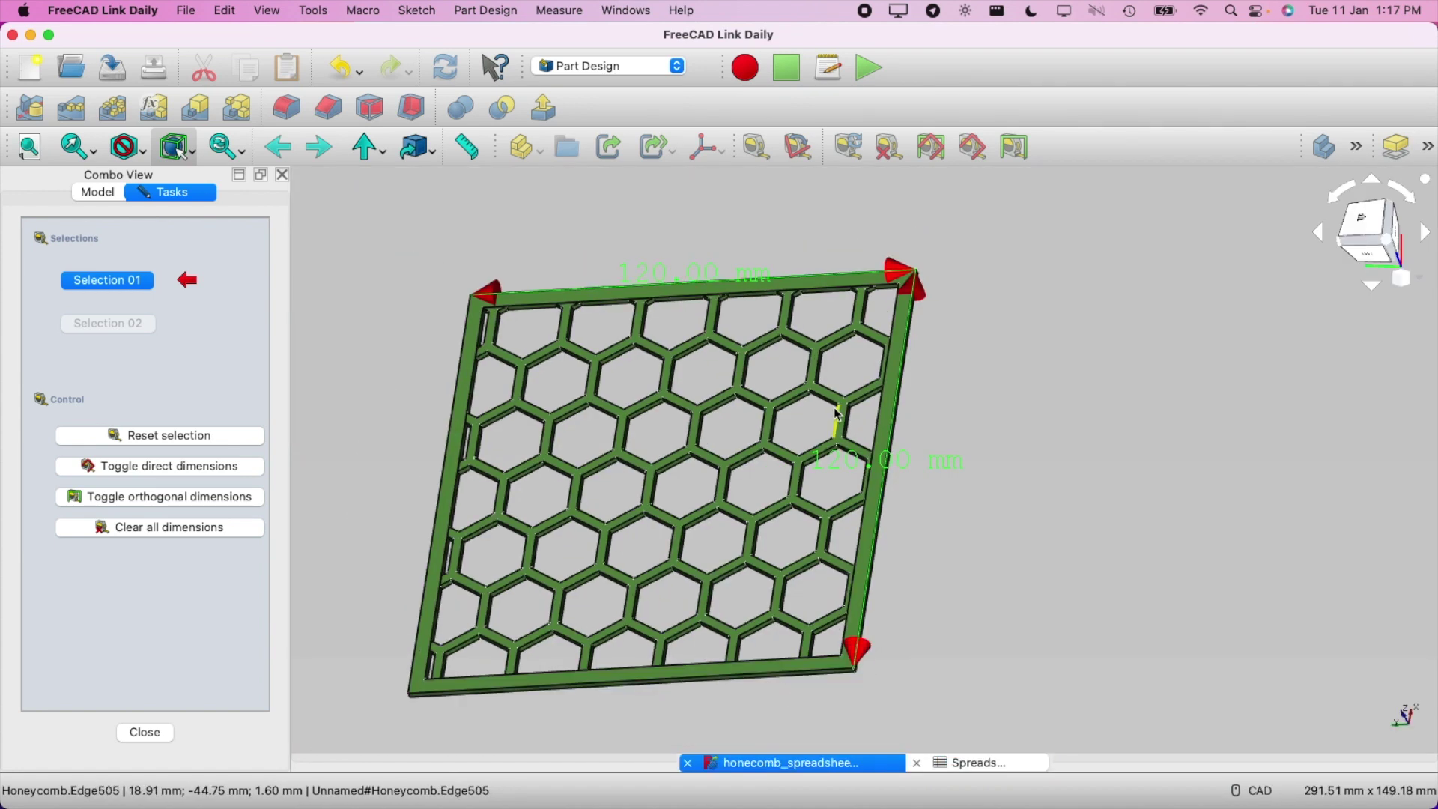